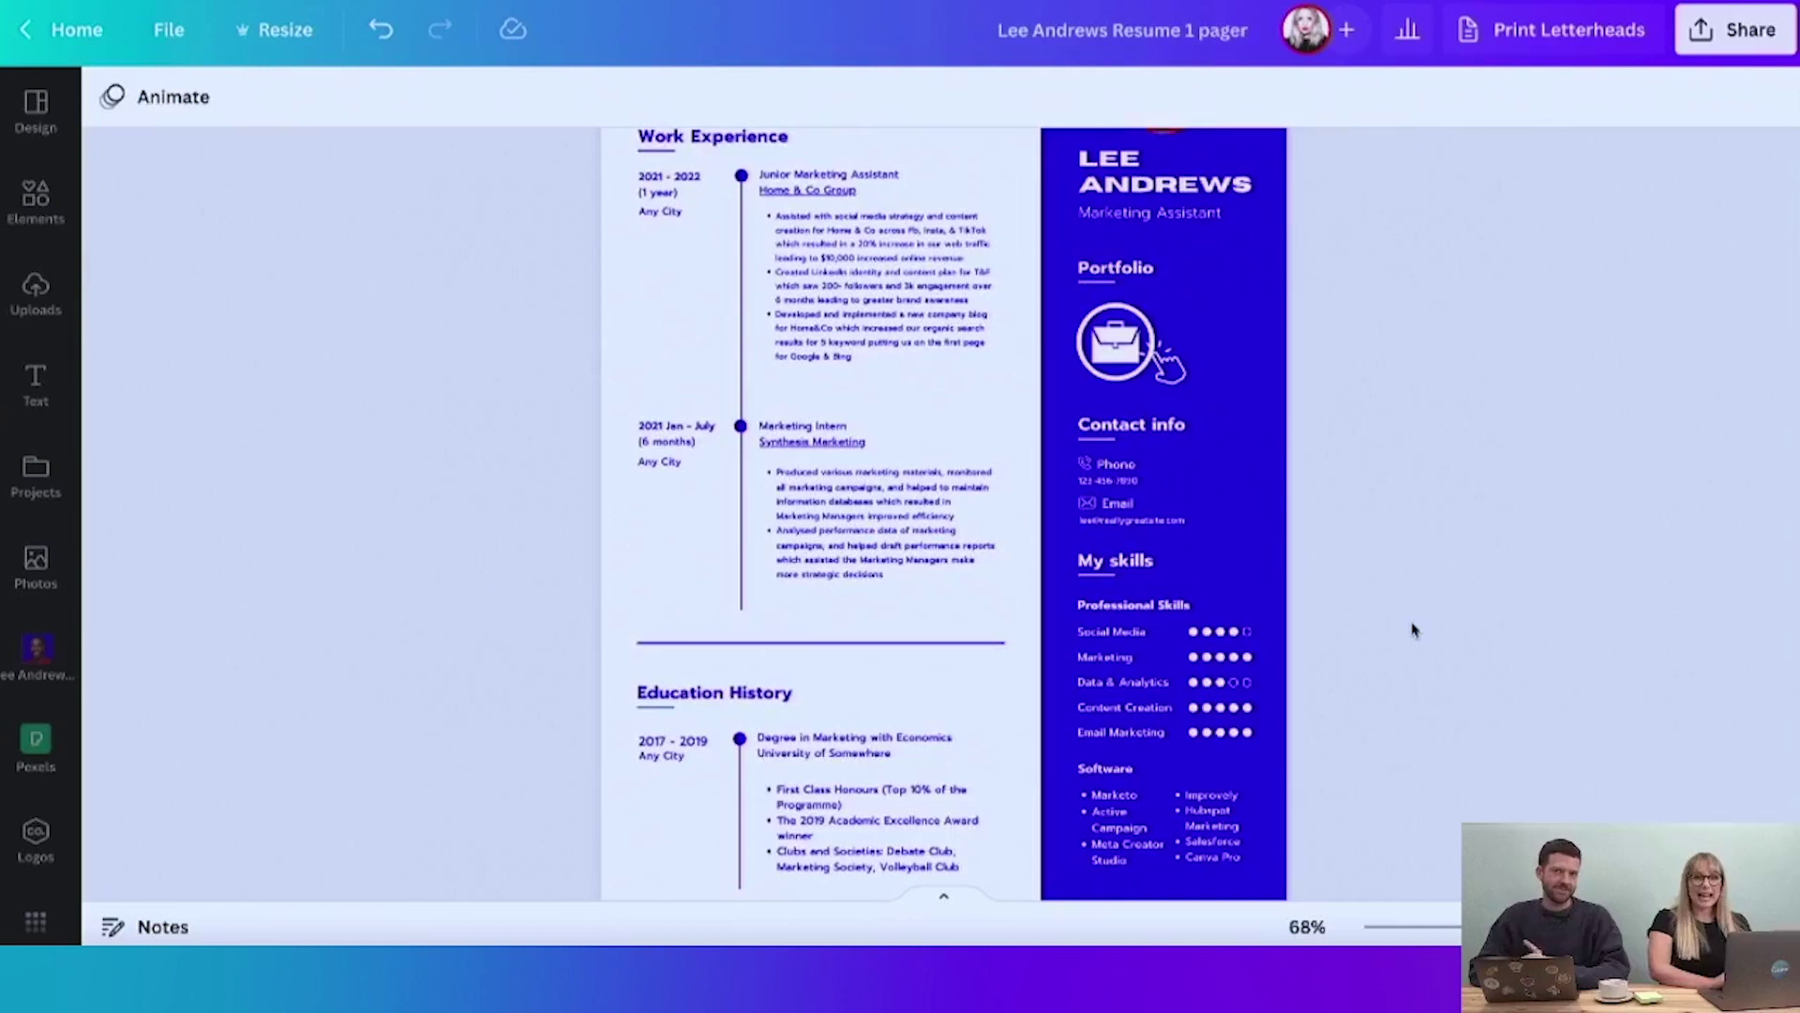
# - Scroll over the Lee Andrews resume, then go back to the Canva home page
pyautogui.scroll(2, 1142, 562)
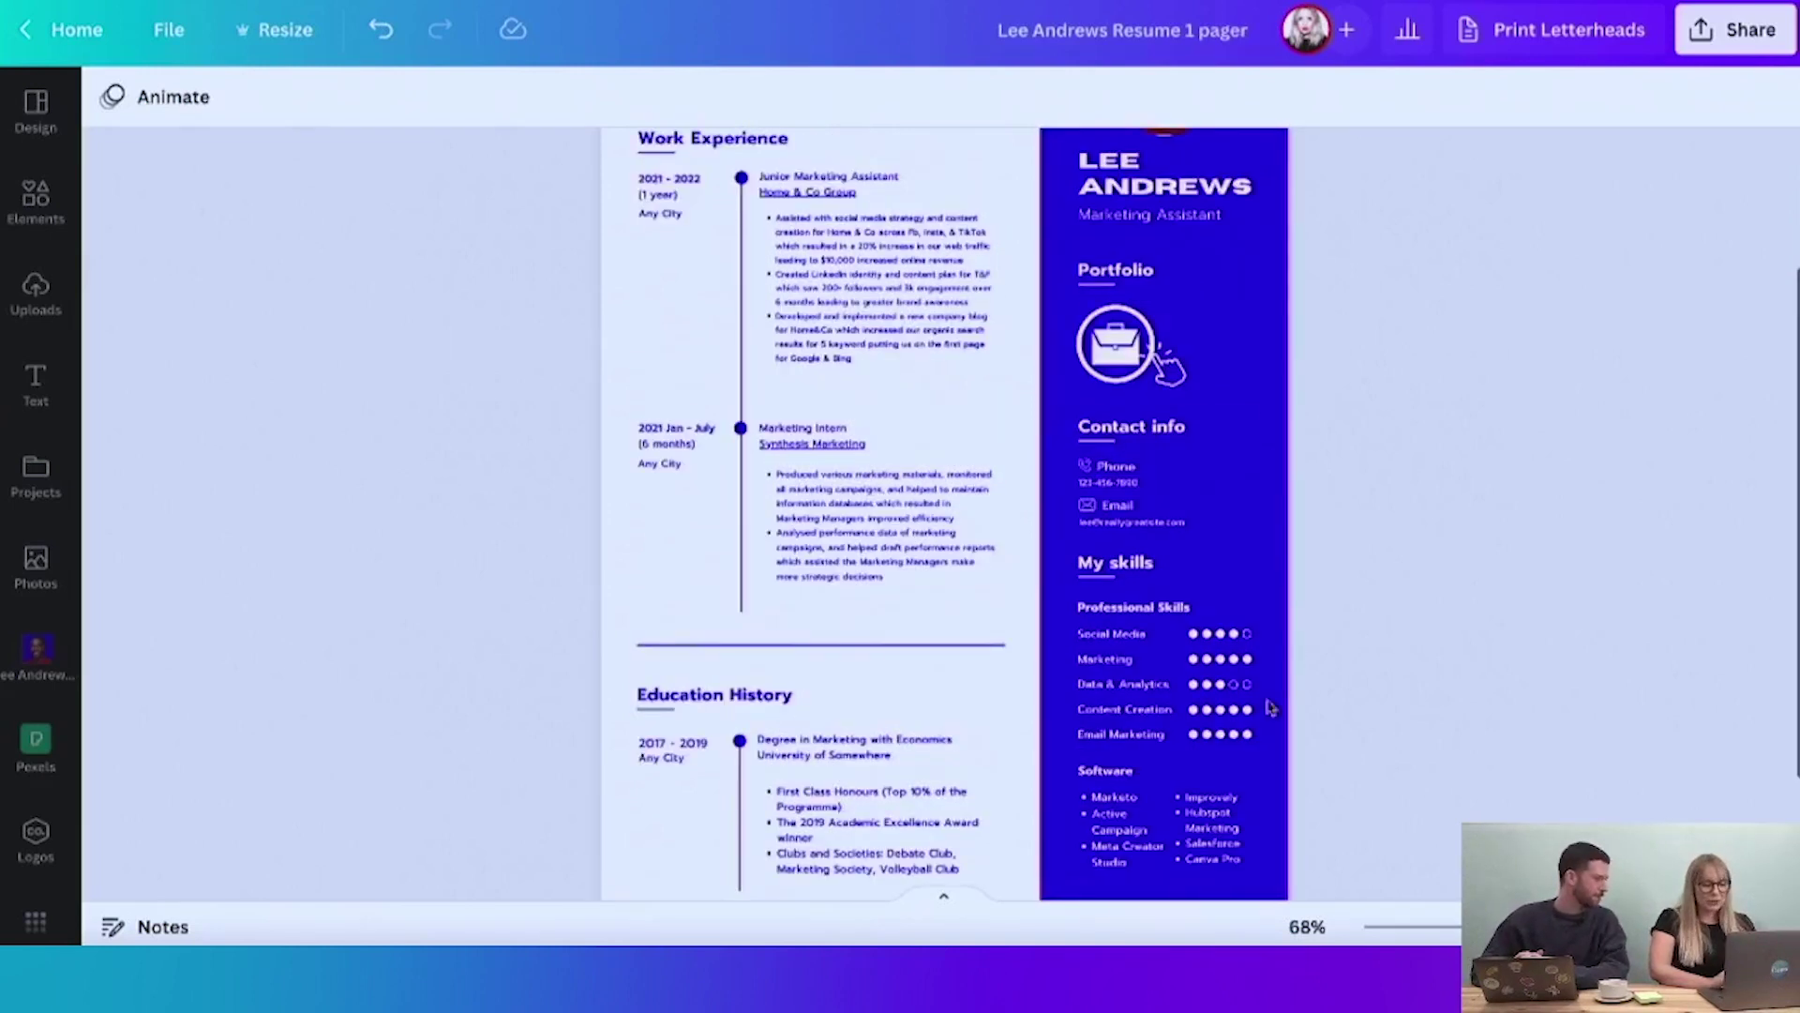
pyautogui.scroll(-2, 1254, 710)
pyautogui.scroll(1, 1254, 710)
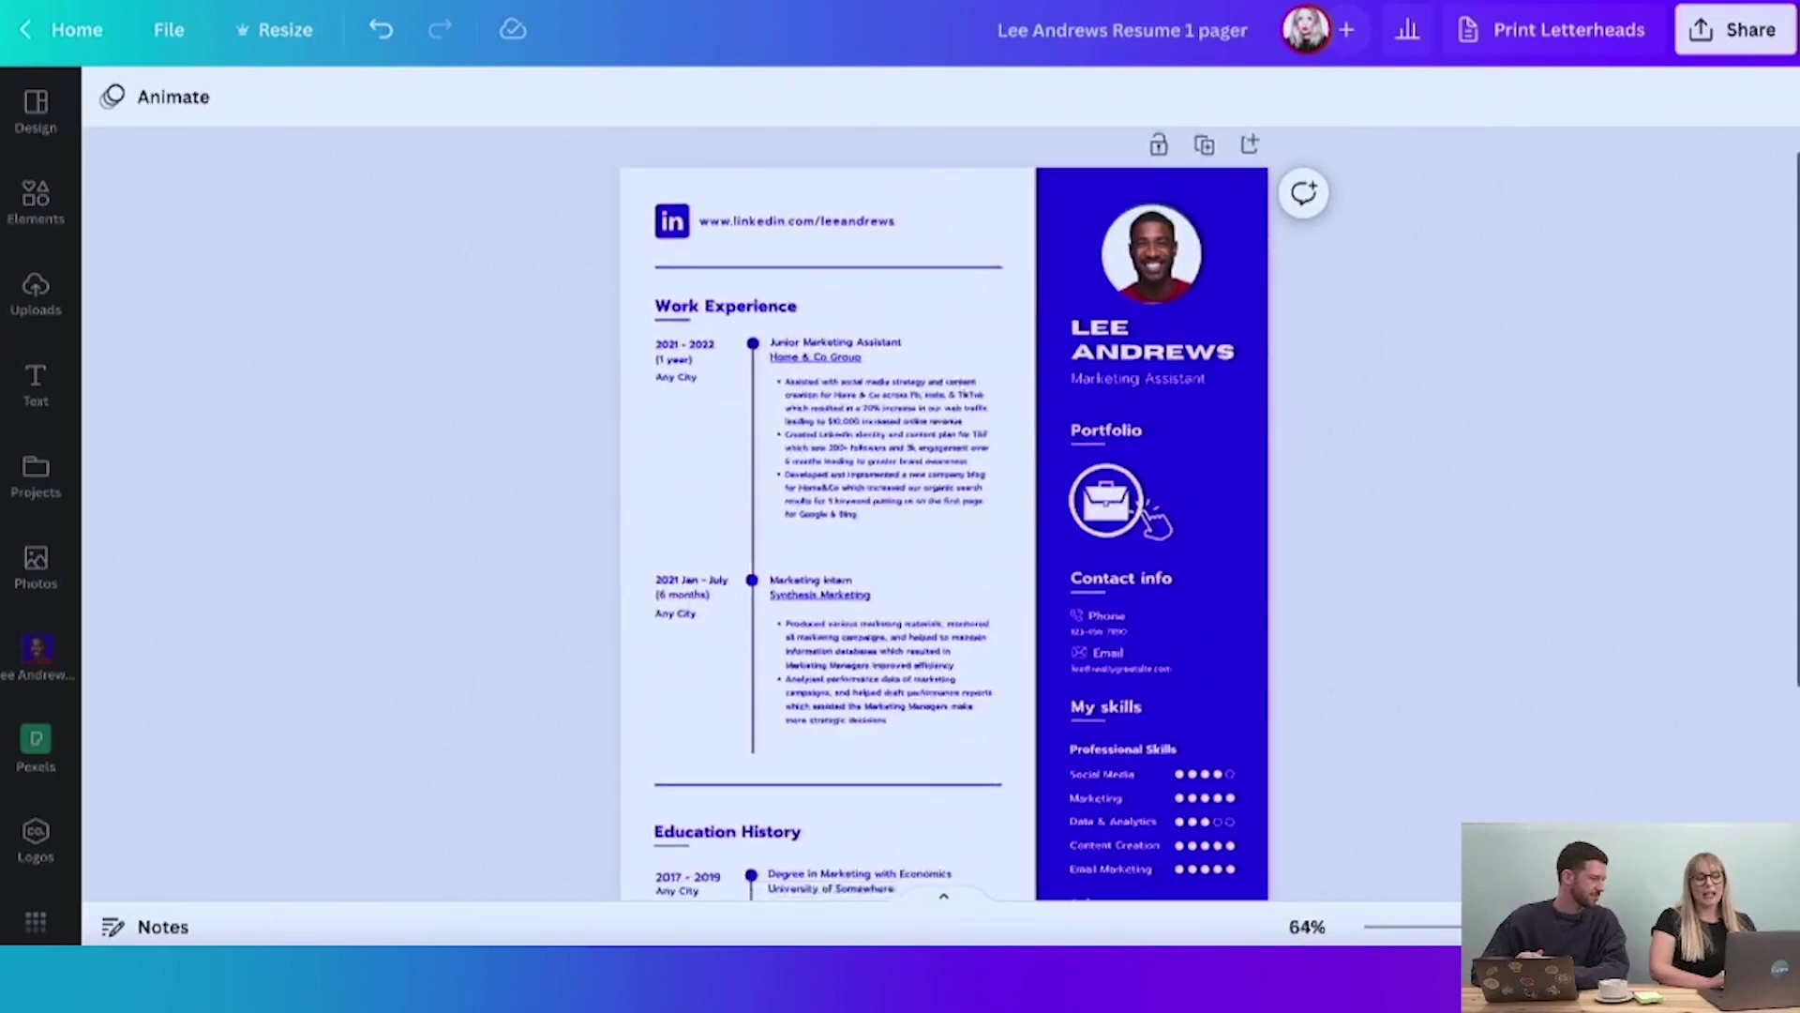
pyautogui.scroll(-2, 1416, 719)
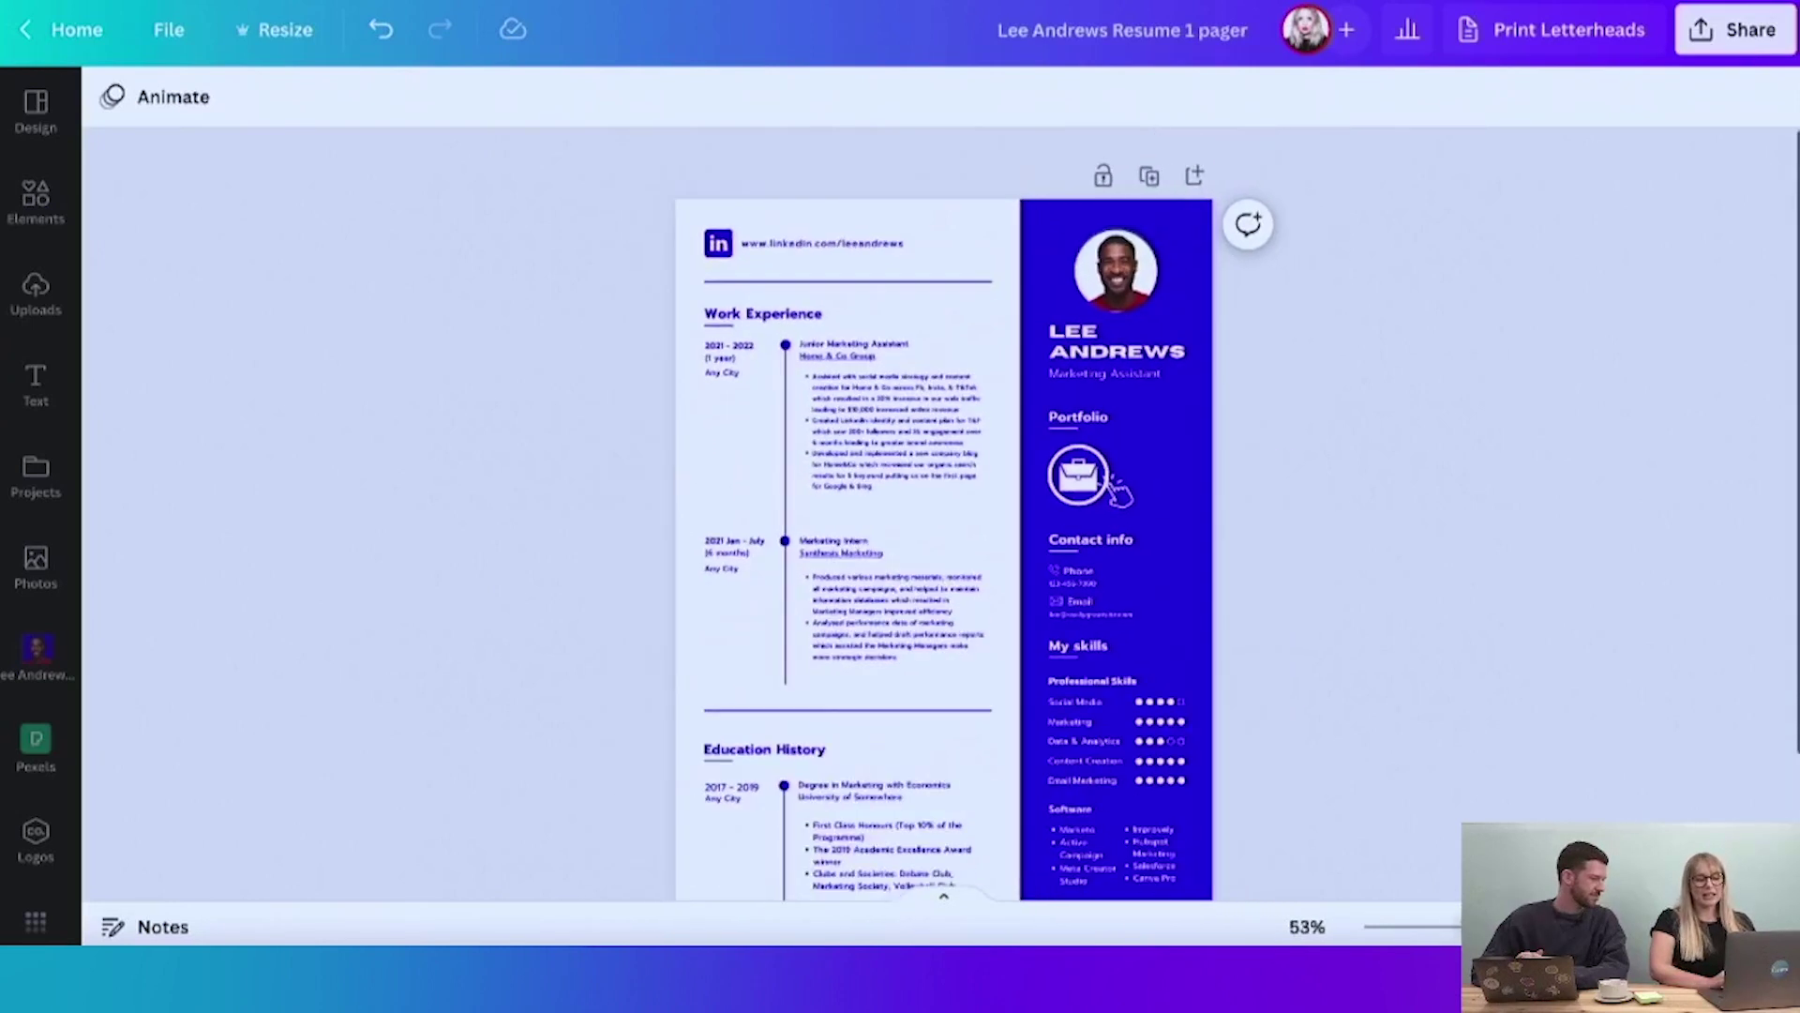
pyautogui.scroll(-1, 1416, 719)
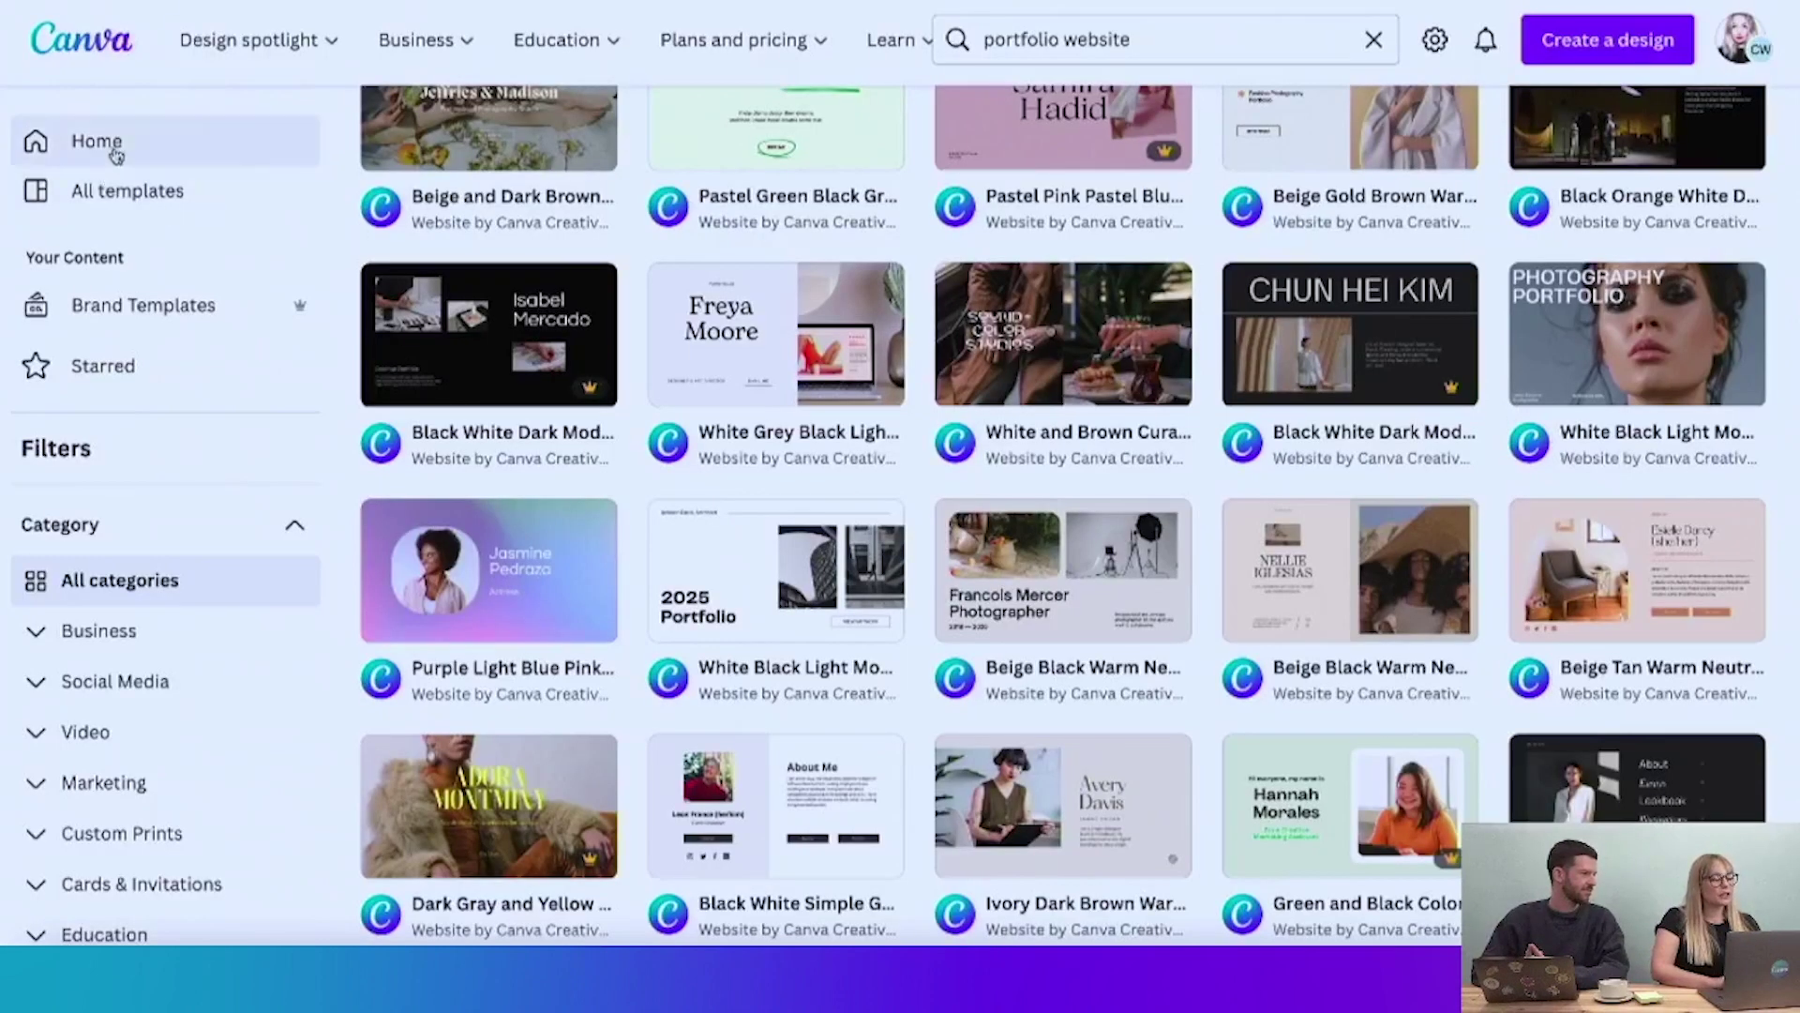
pyautogui.click(115, 150)
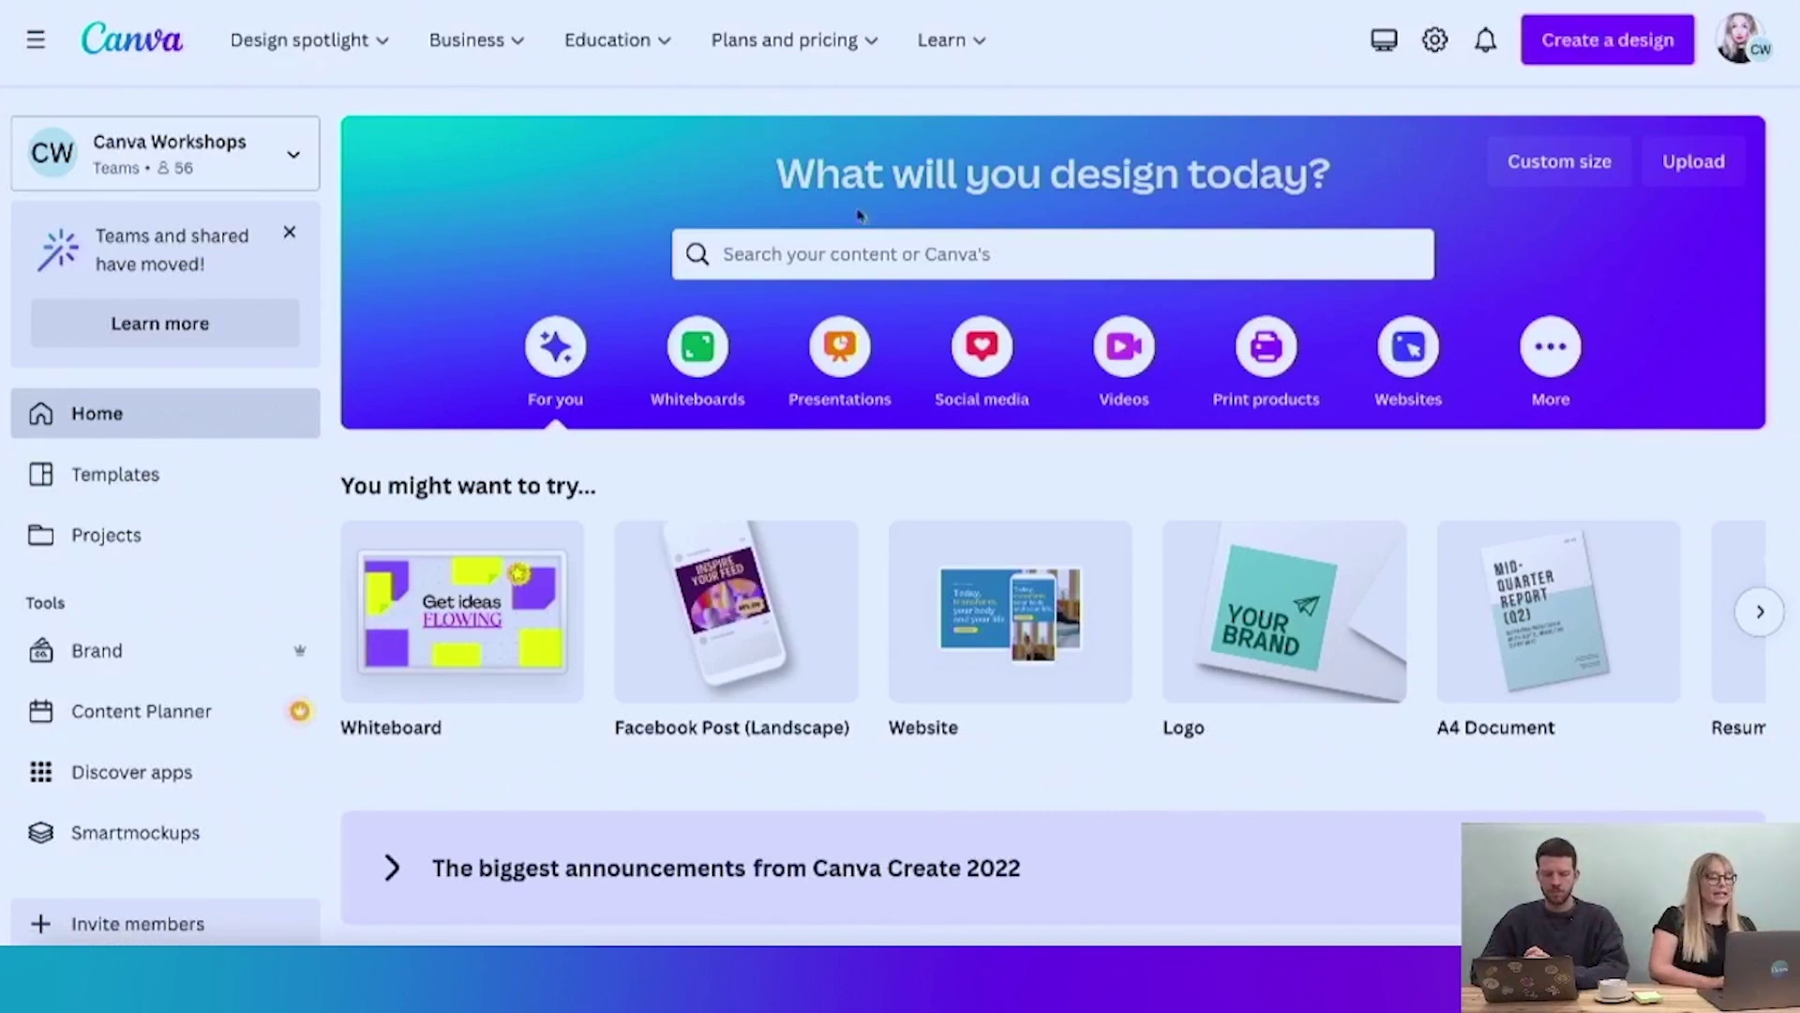
# - Search the template library for 'portfolio website' and scroll through the results
pyautogui.click(115, 488)
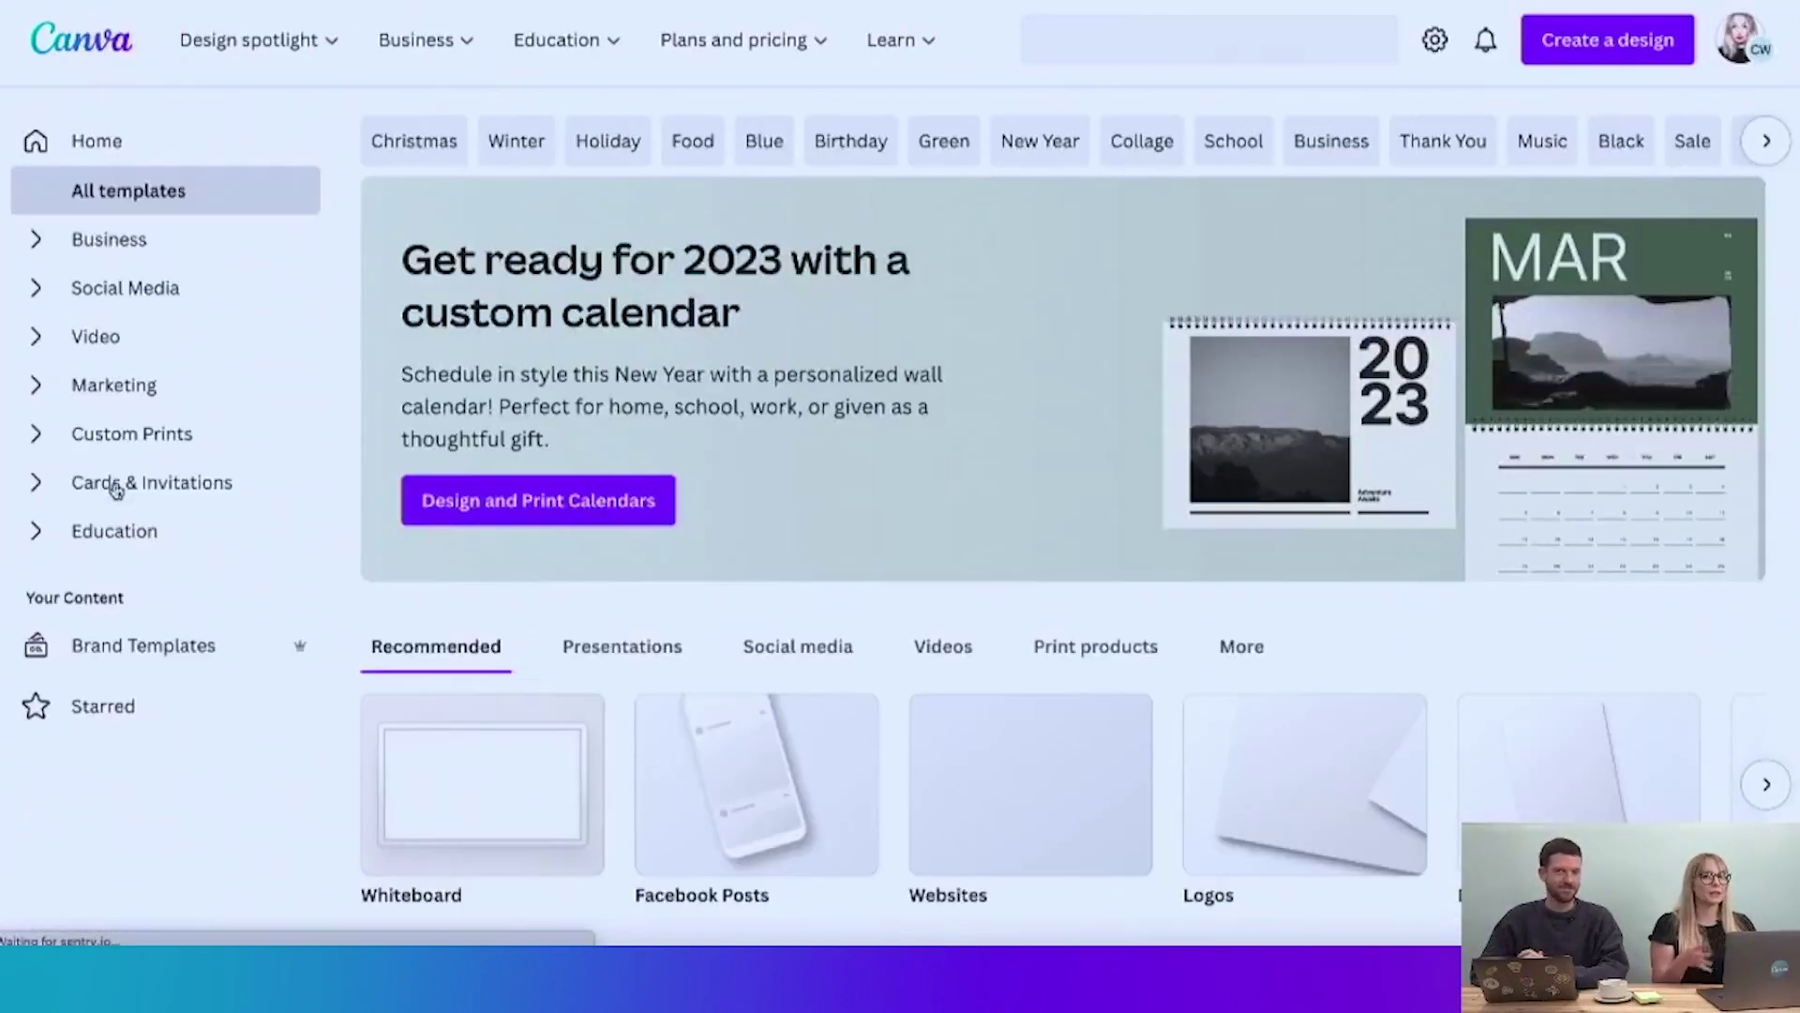
pyautogui.click(1108, 42)
pyautogui.write('port')
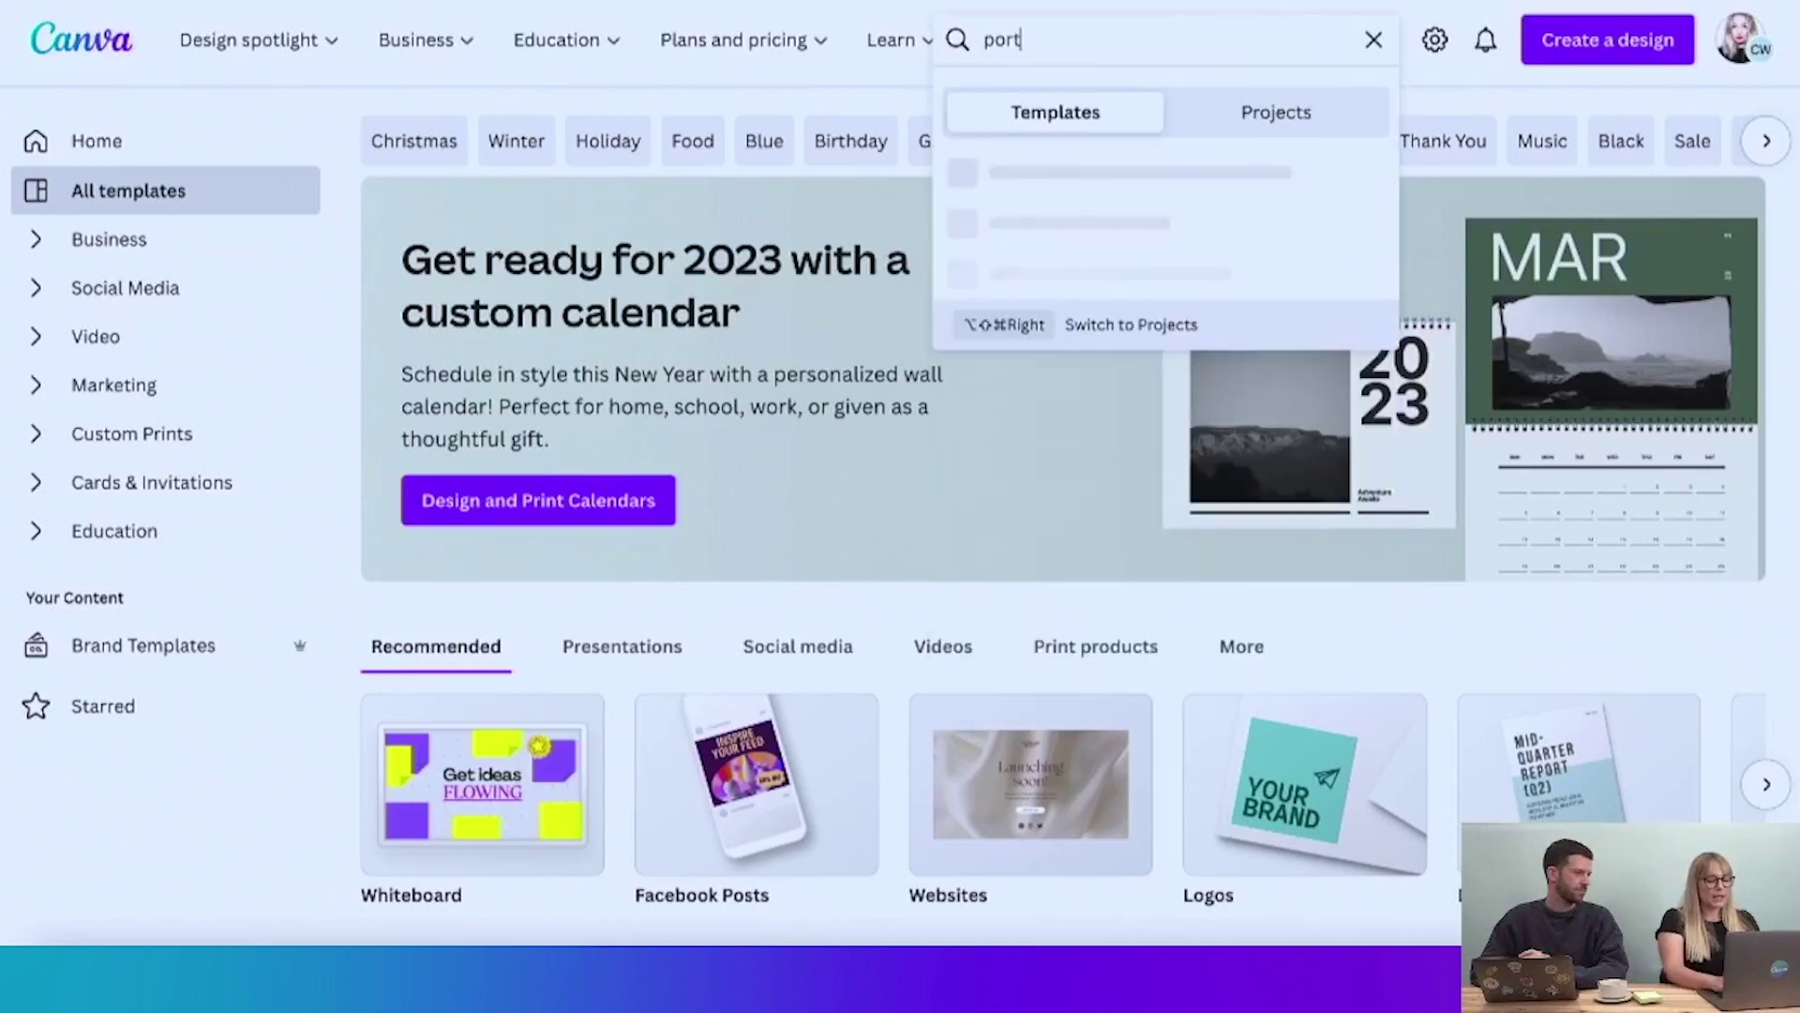
pyautogui.write('folio we')
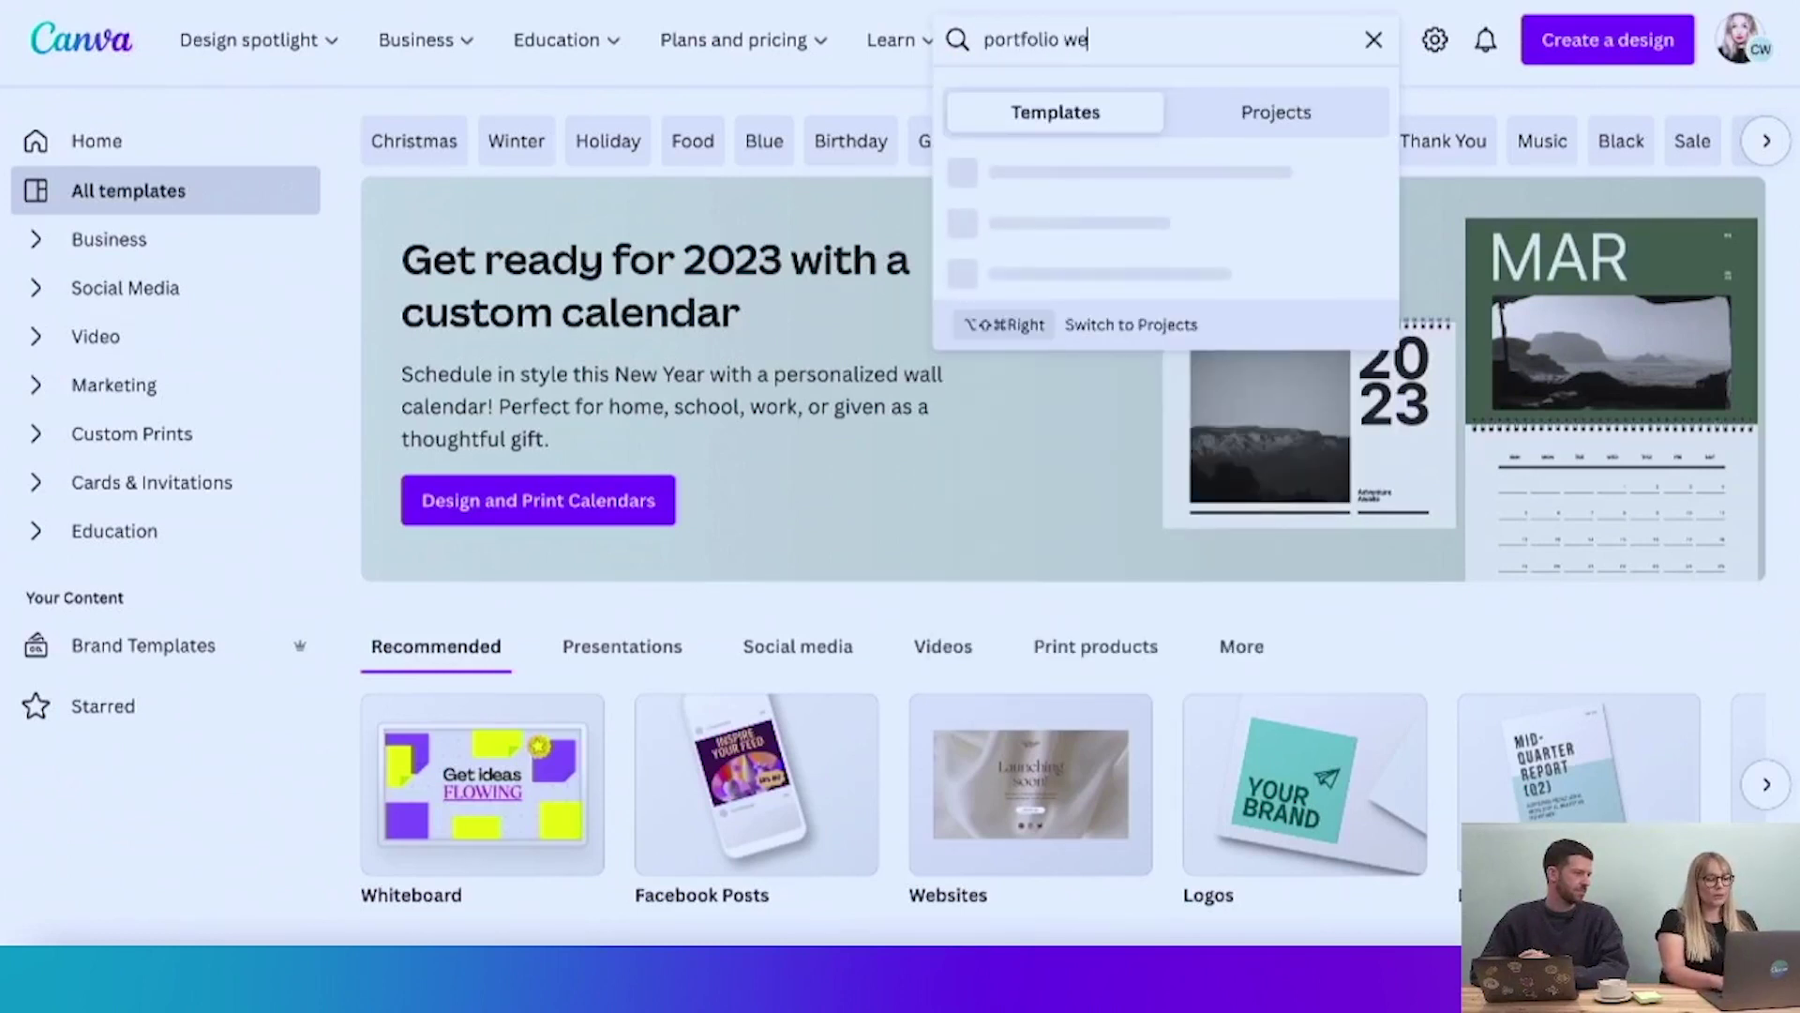
pyautogui.write('bsite')
pyautogui.press('Return')
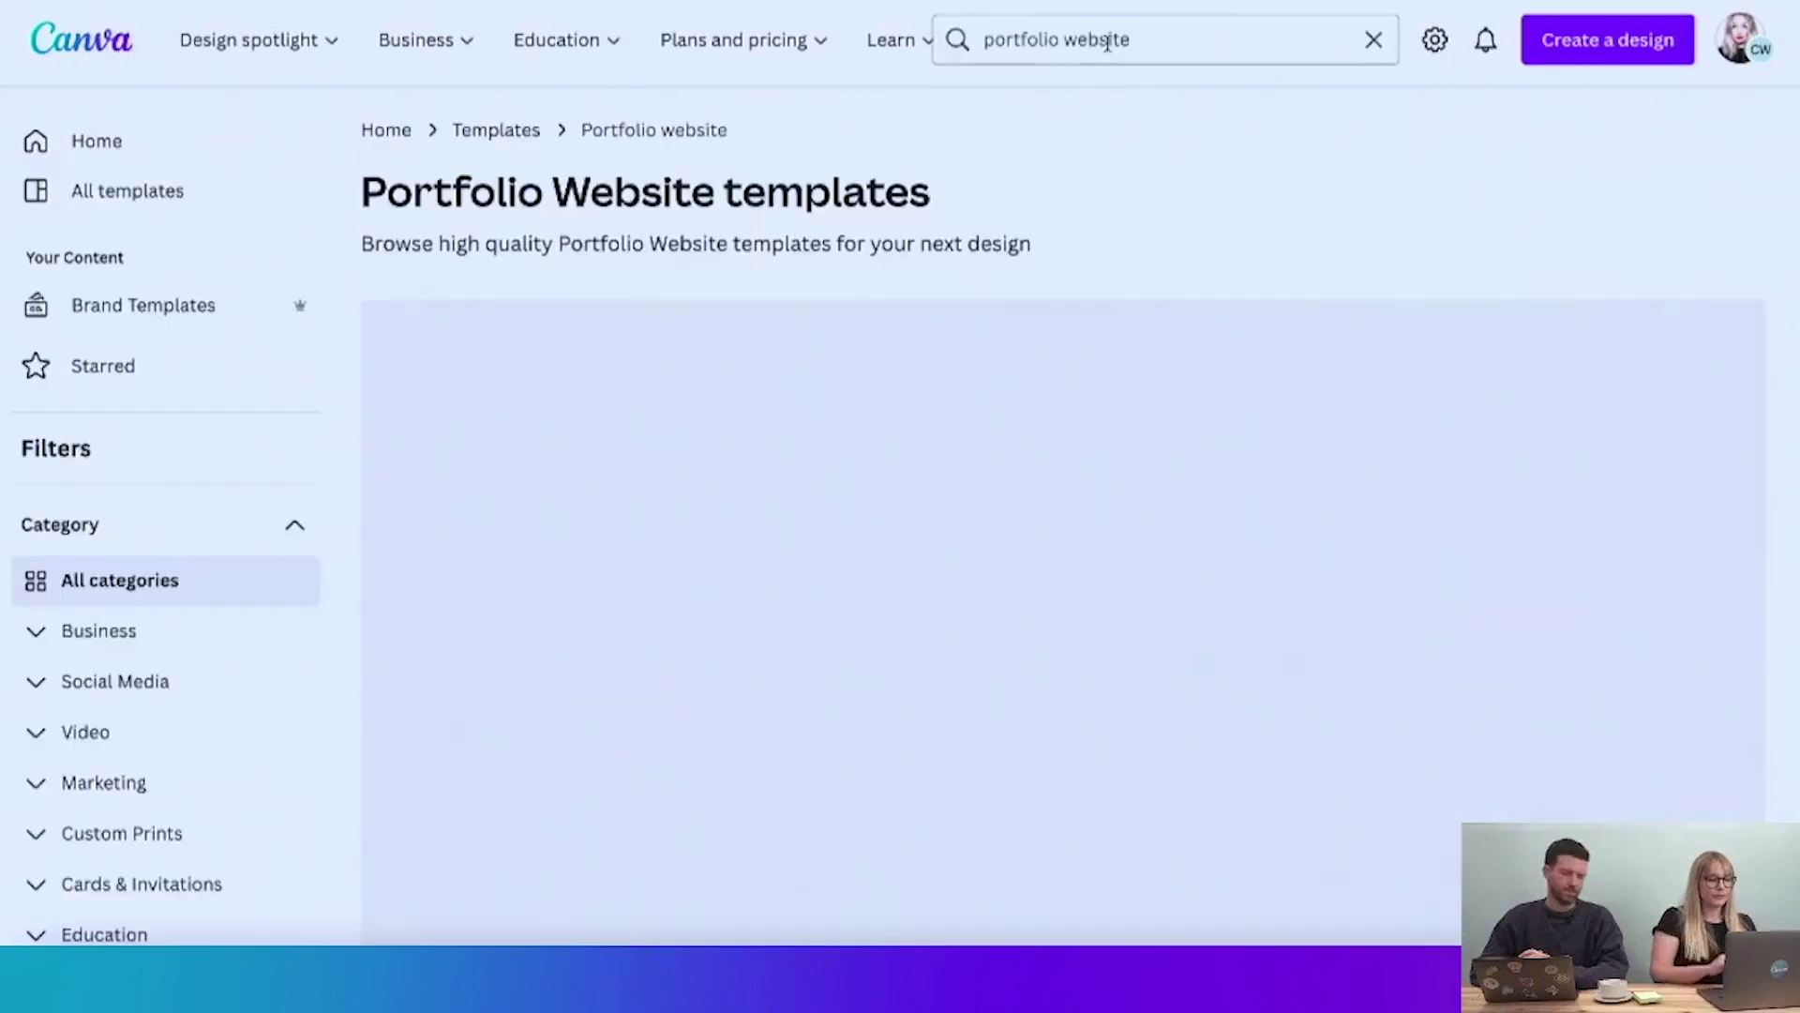
pyautogui.scroll(-1, 1125, 192)
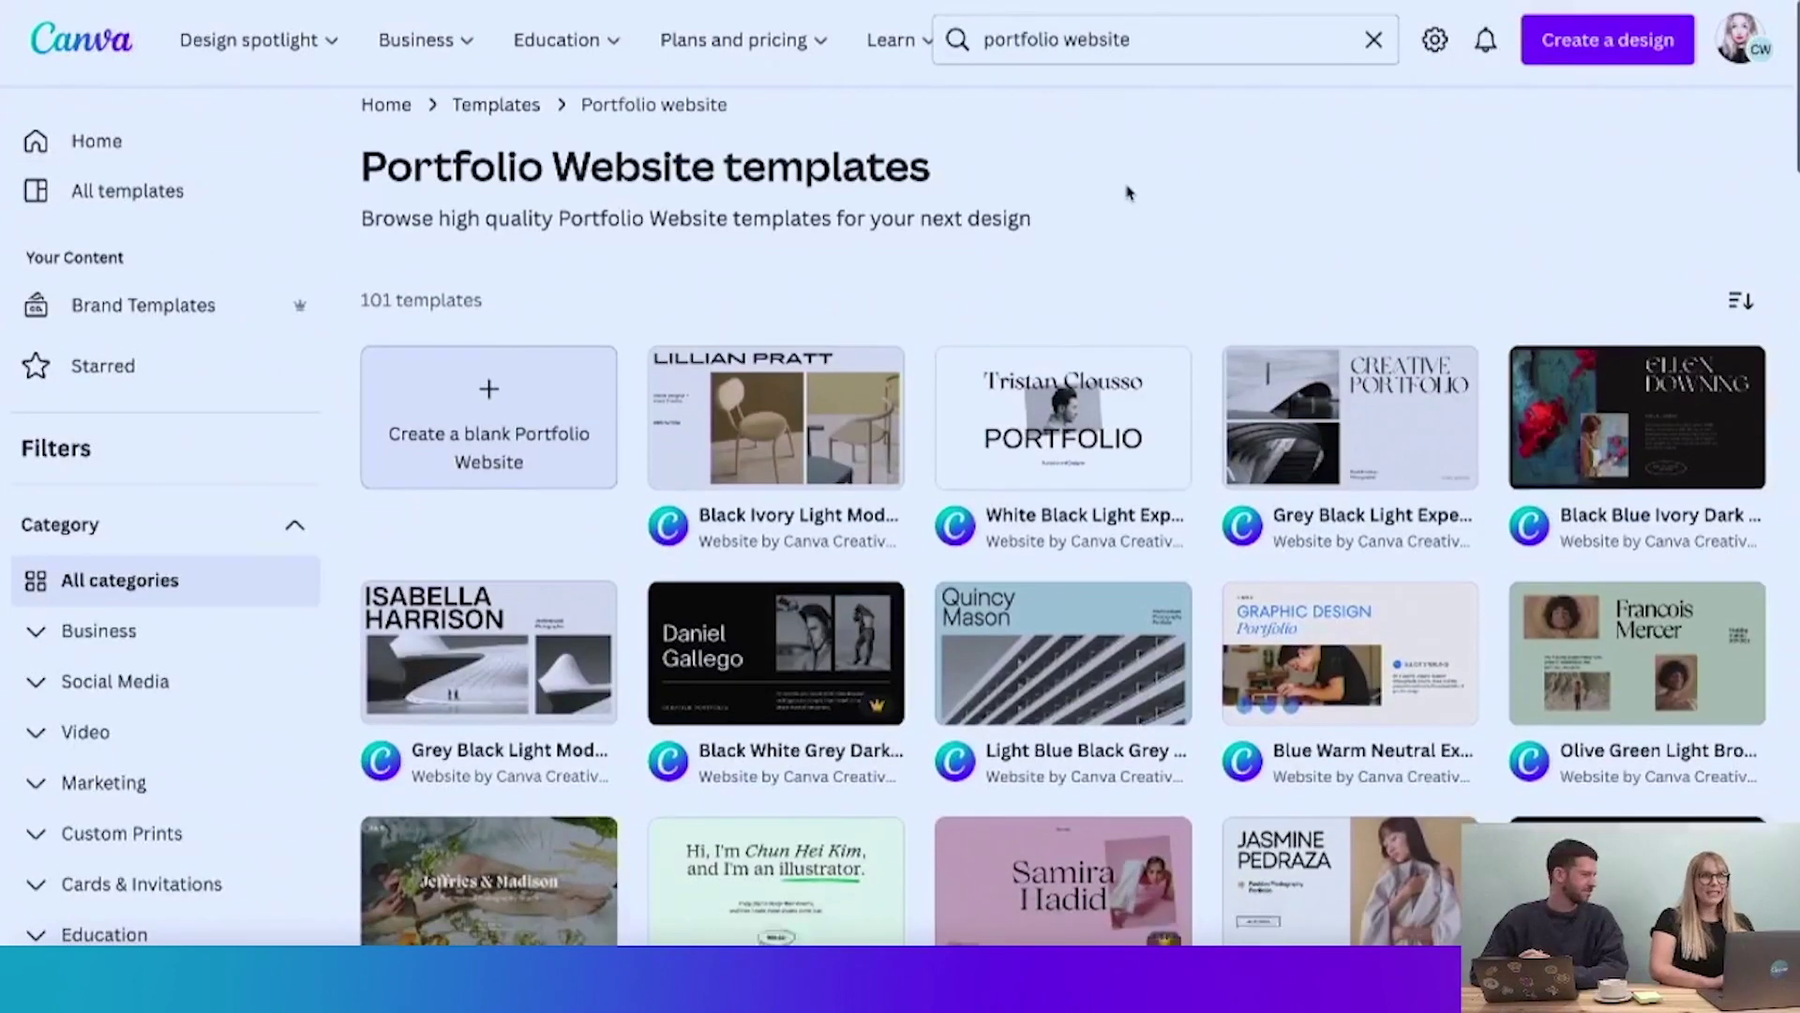
pyautogui.scroll(-6, 1130, 193)
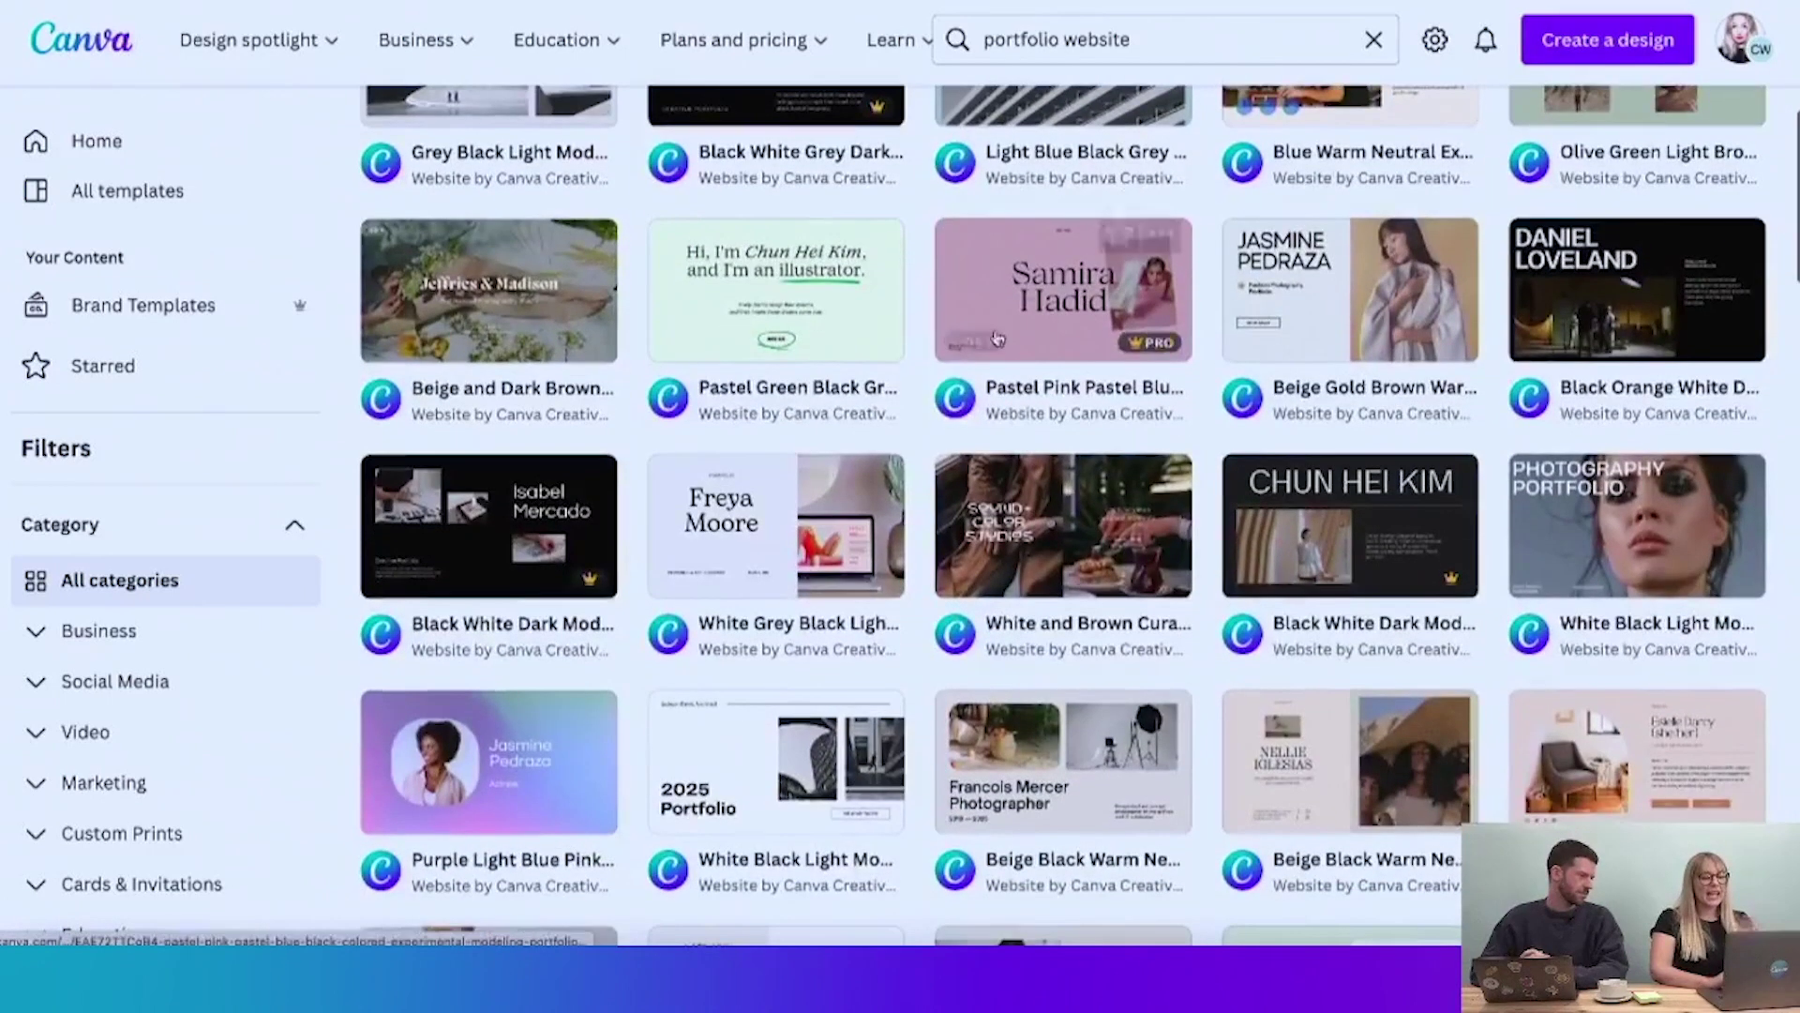
# - Preview the Freya Moore 'White Grey Black Light Classic Minimal' template and customize it
pyautogui.click(753, 527)
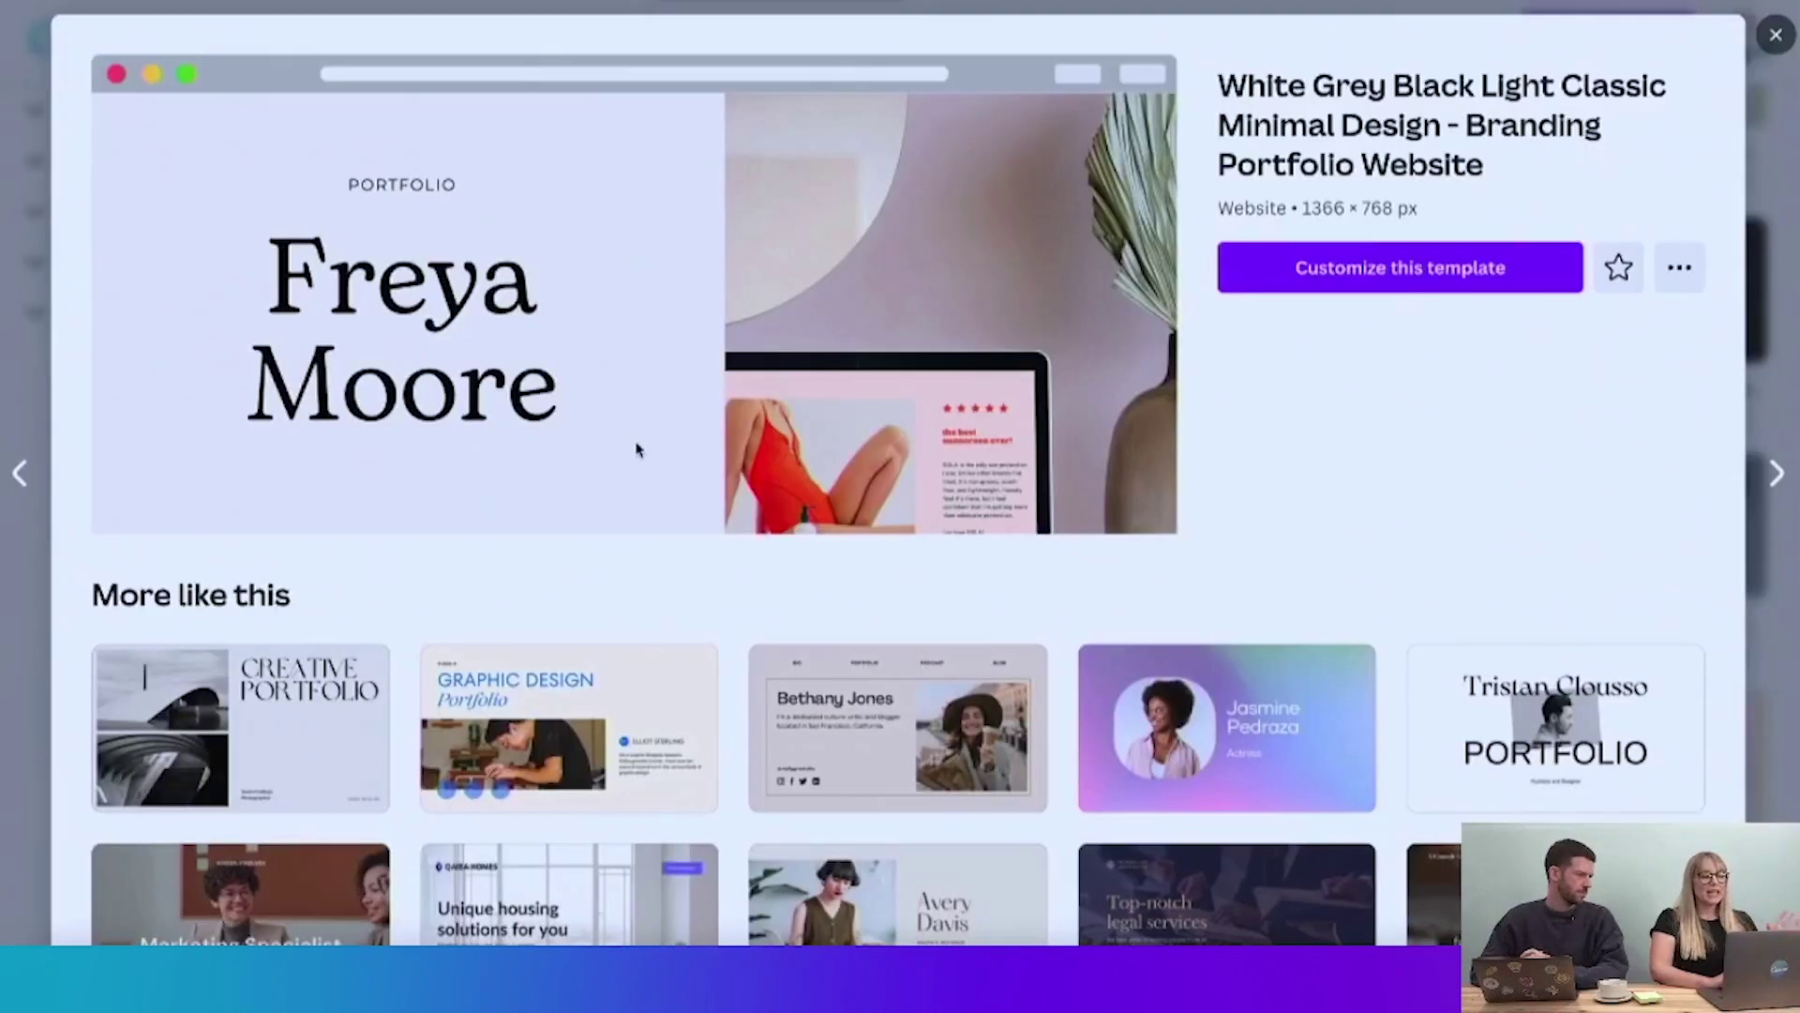
pyautogui.scroll(-5, 638, 449)
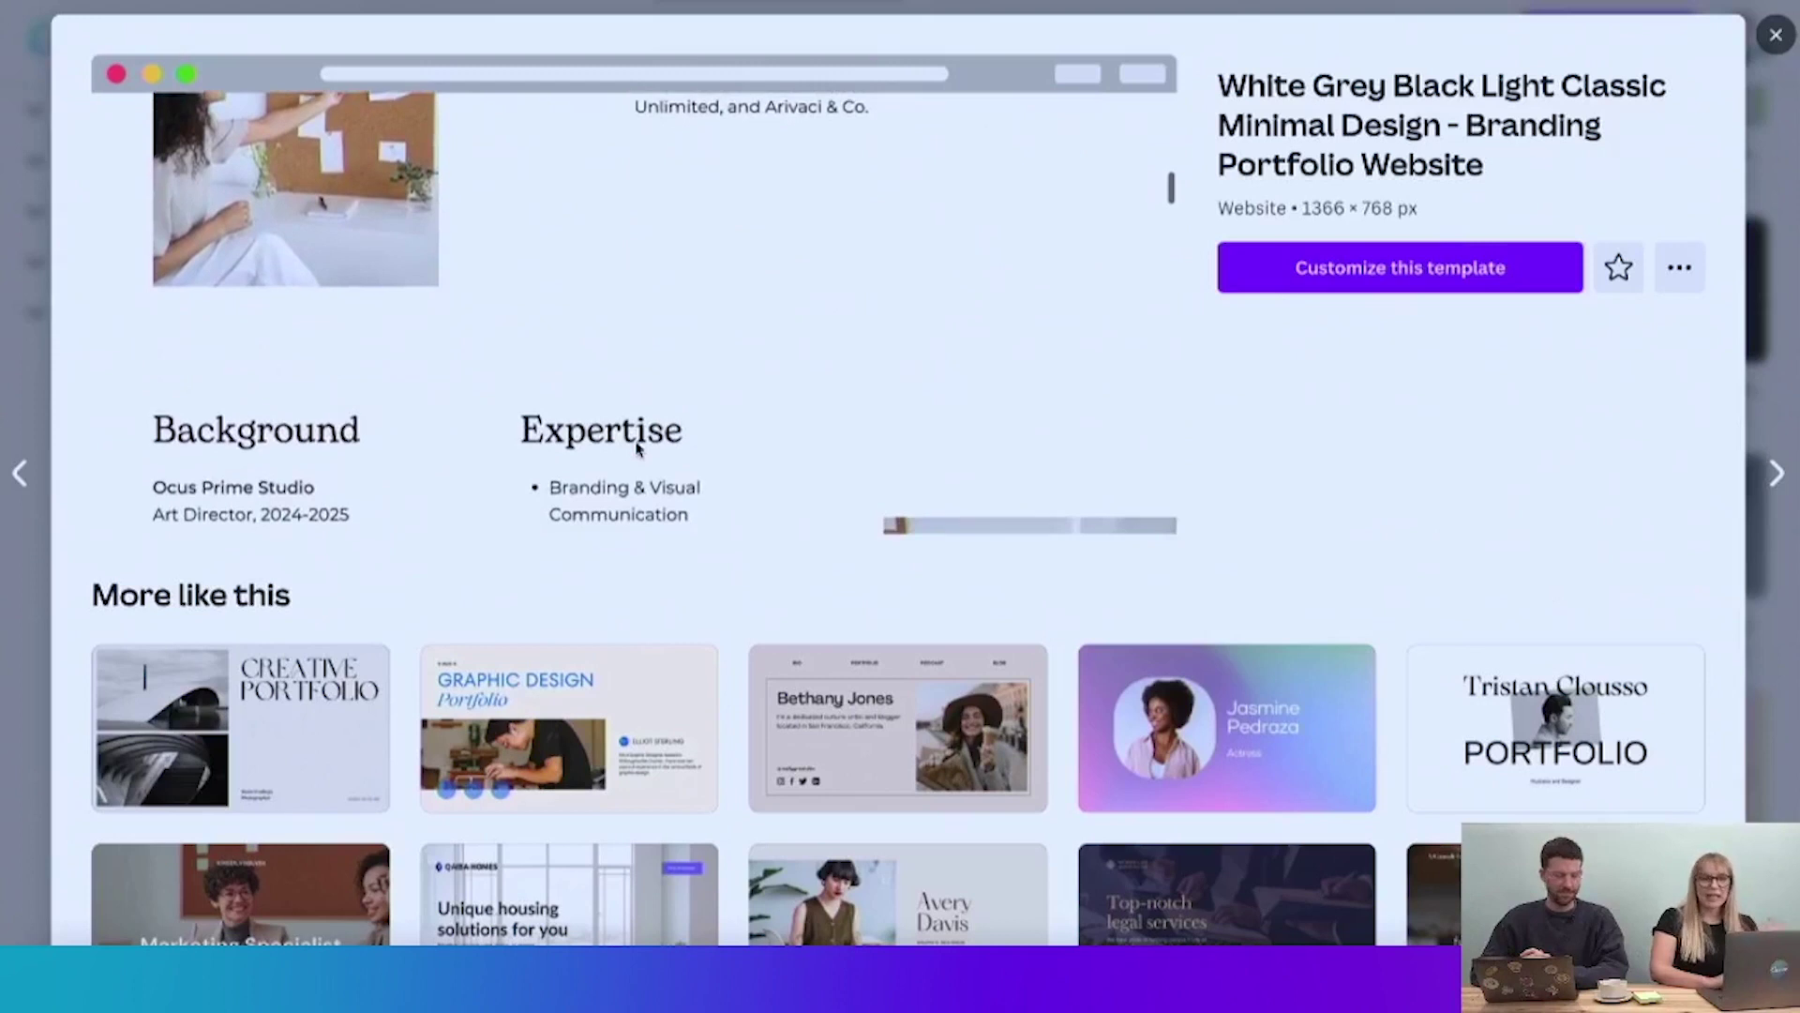
pyautogui.scroll(-6, 638, 449)
pyautogui.scroll(11, 637, 449)
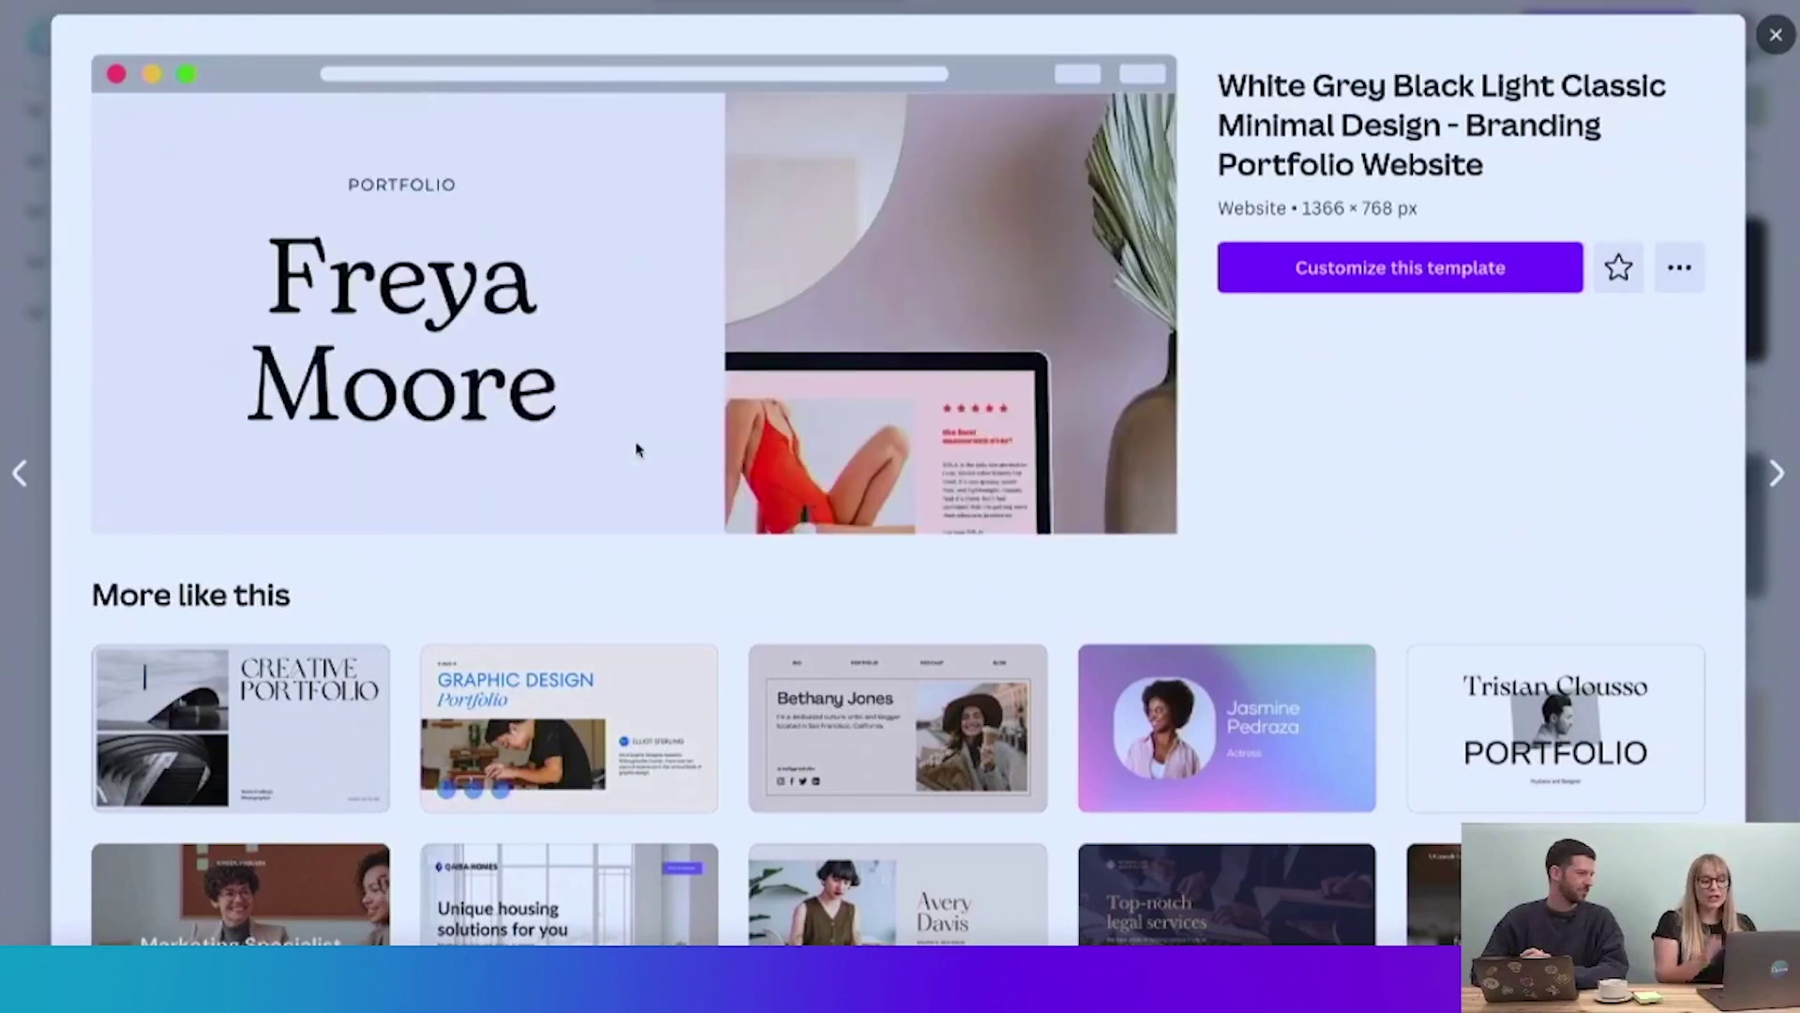
pyautogui.click(1437, 280)
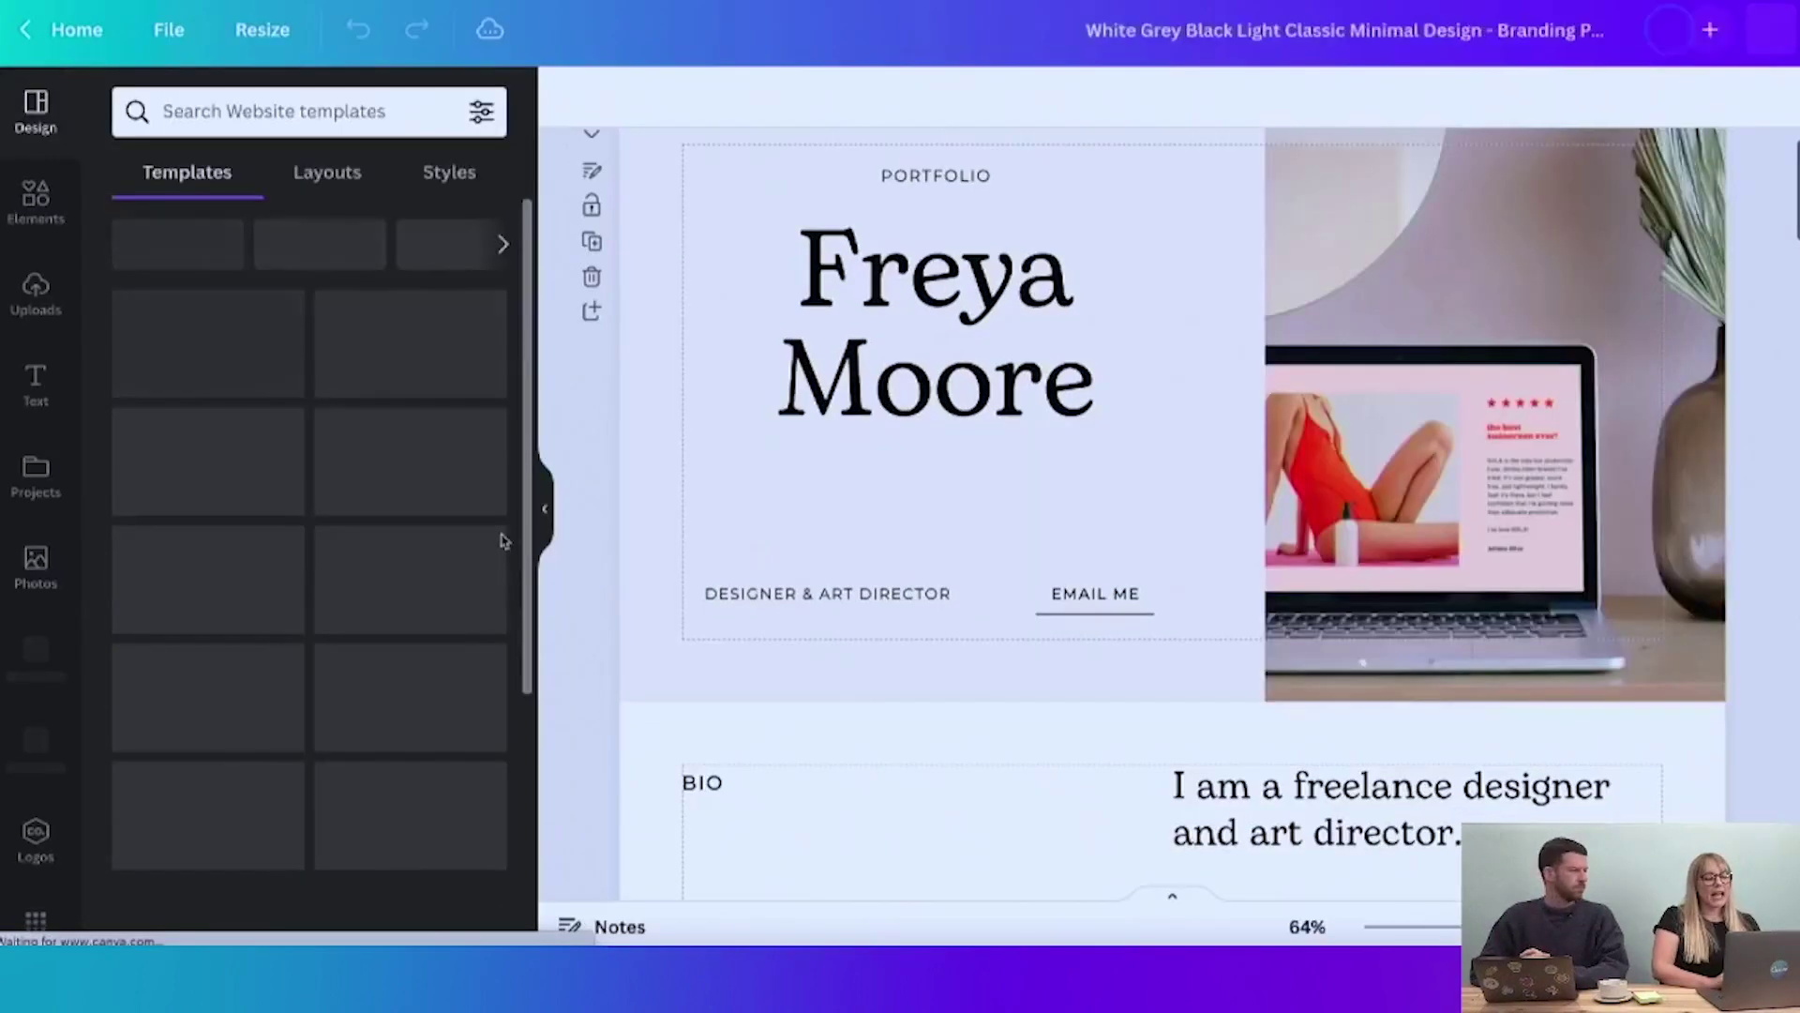
pyautogui.click(544, 509)
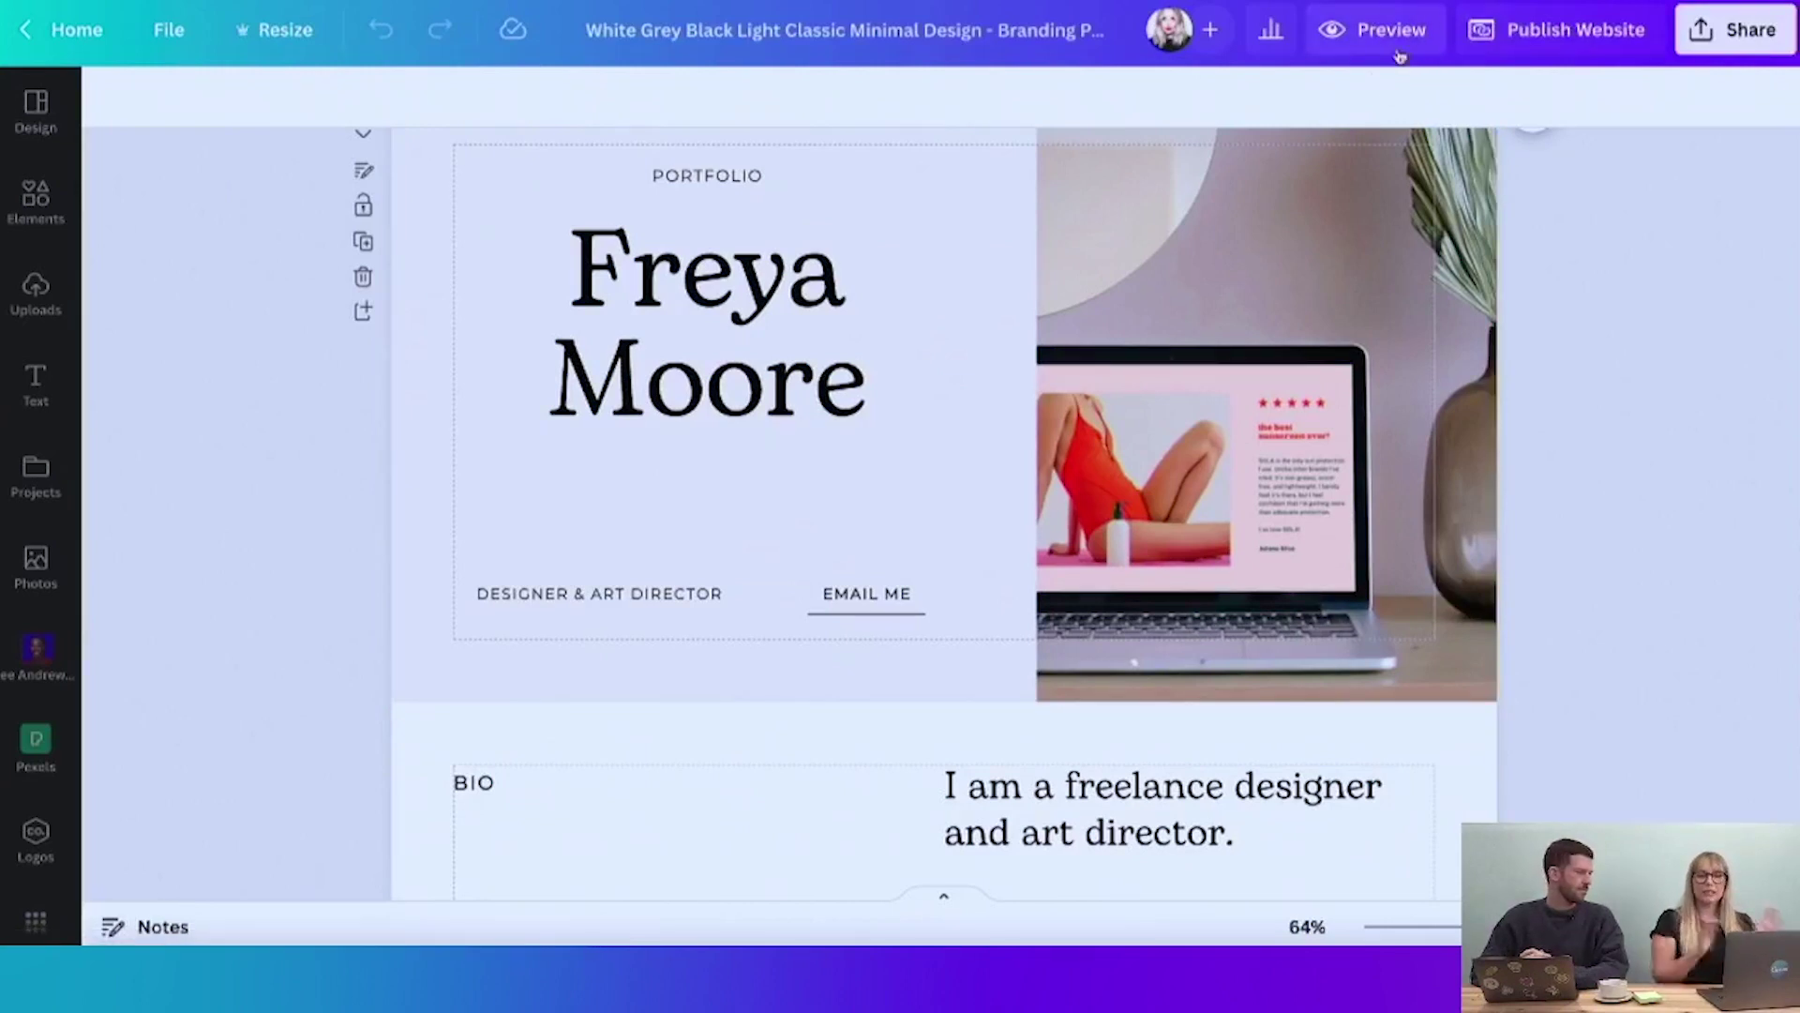
pyautogui.click(1376, 33)
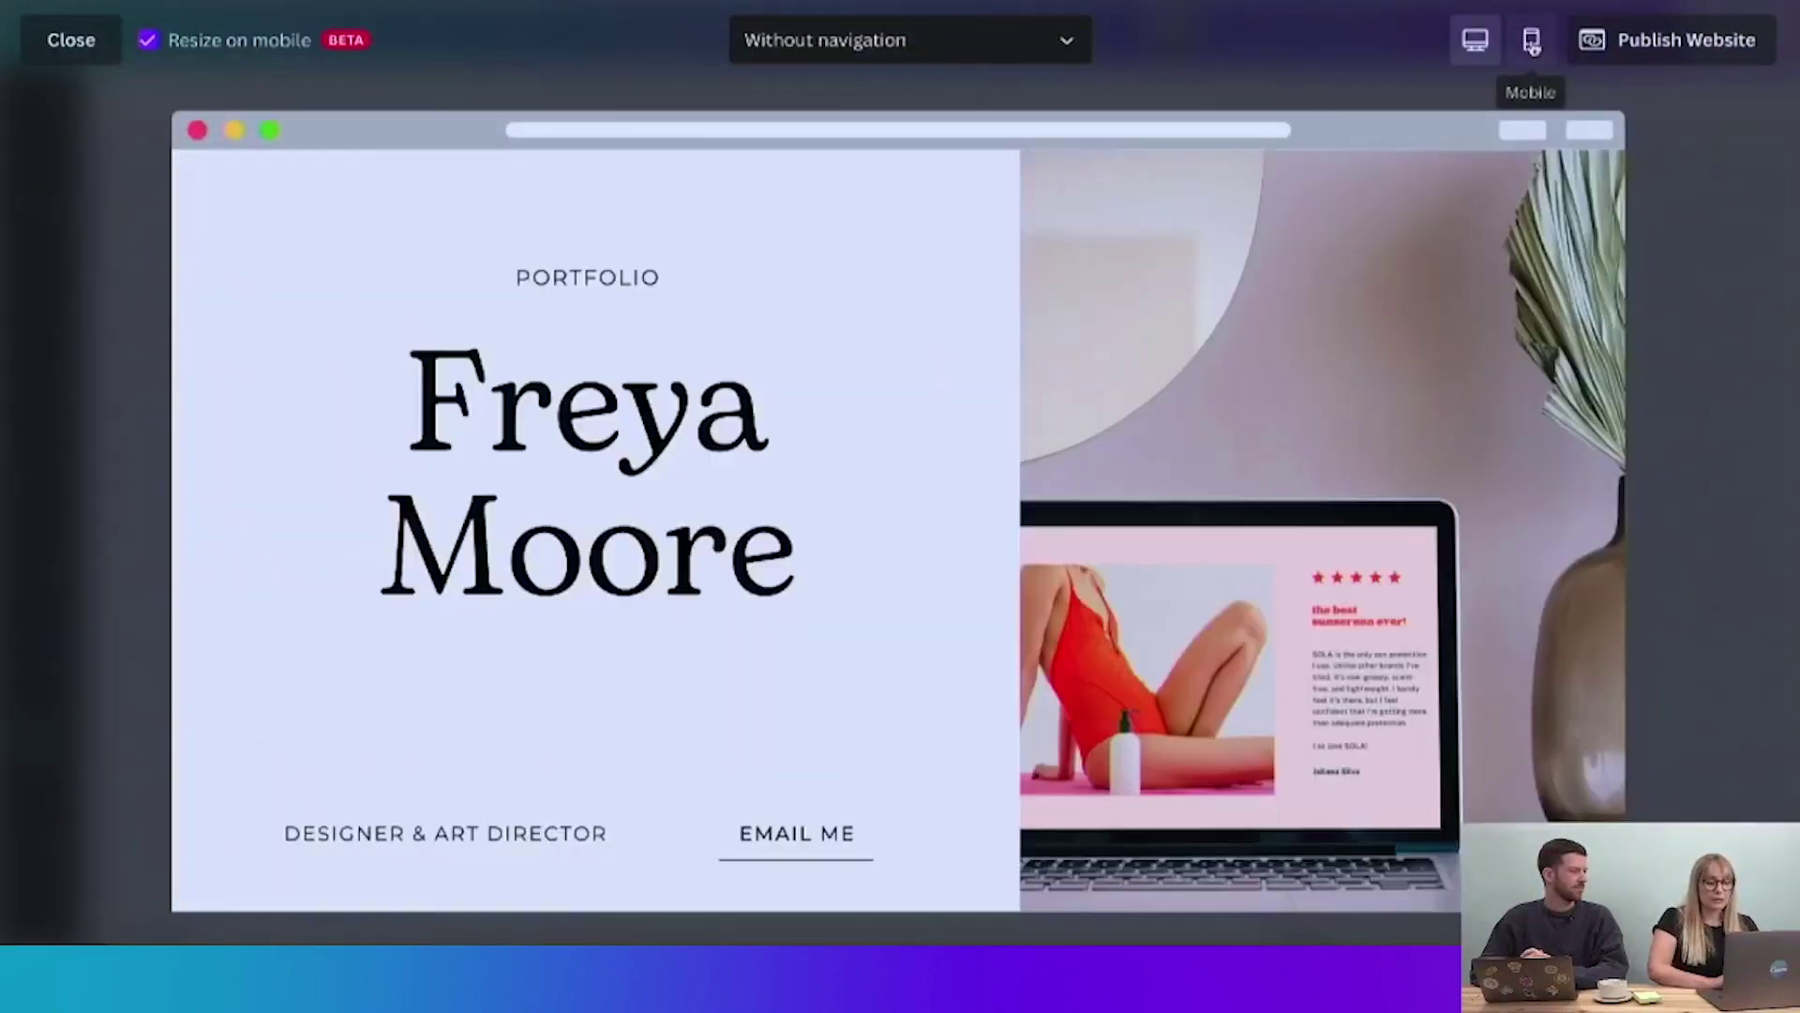
pyautogui.click(1532, 41)
pyautogui.scroll(-2, 936, 469)
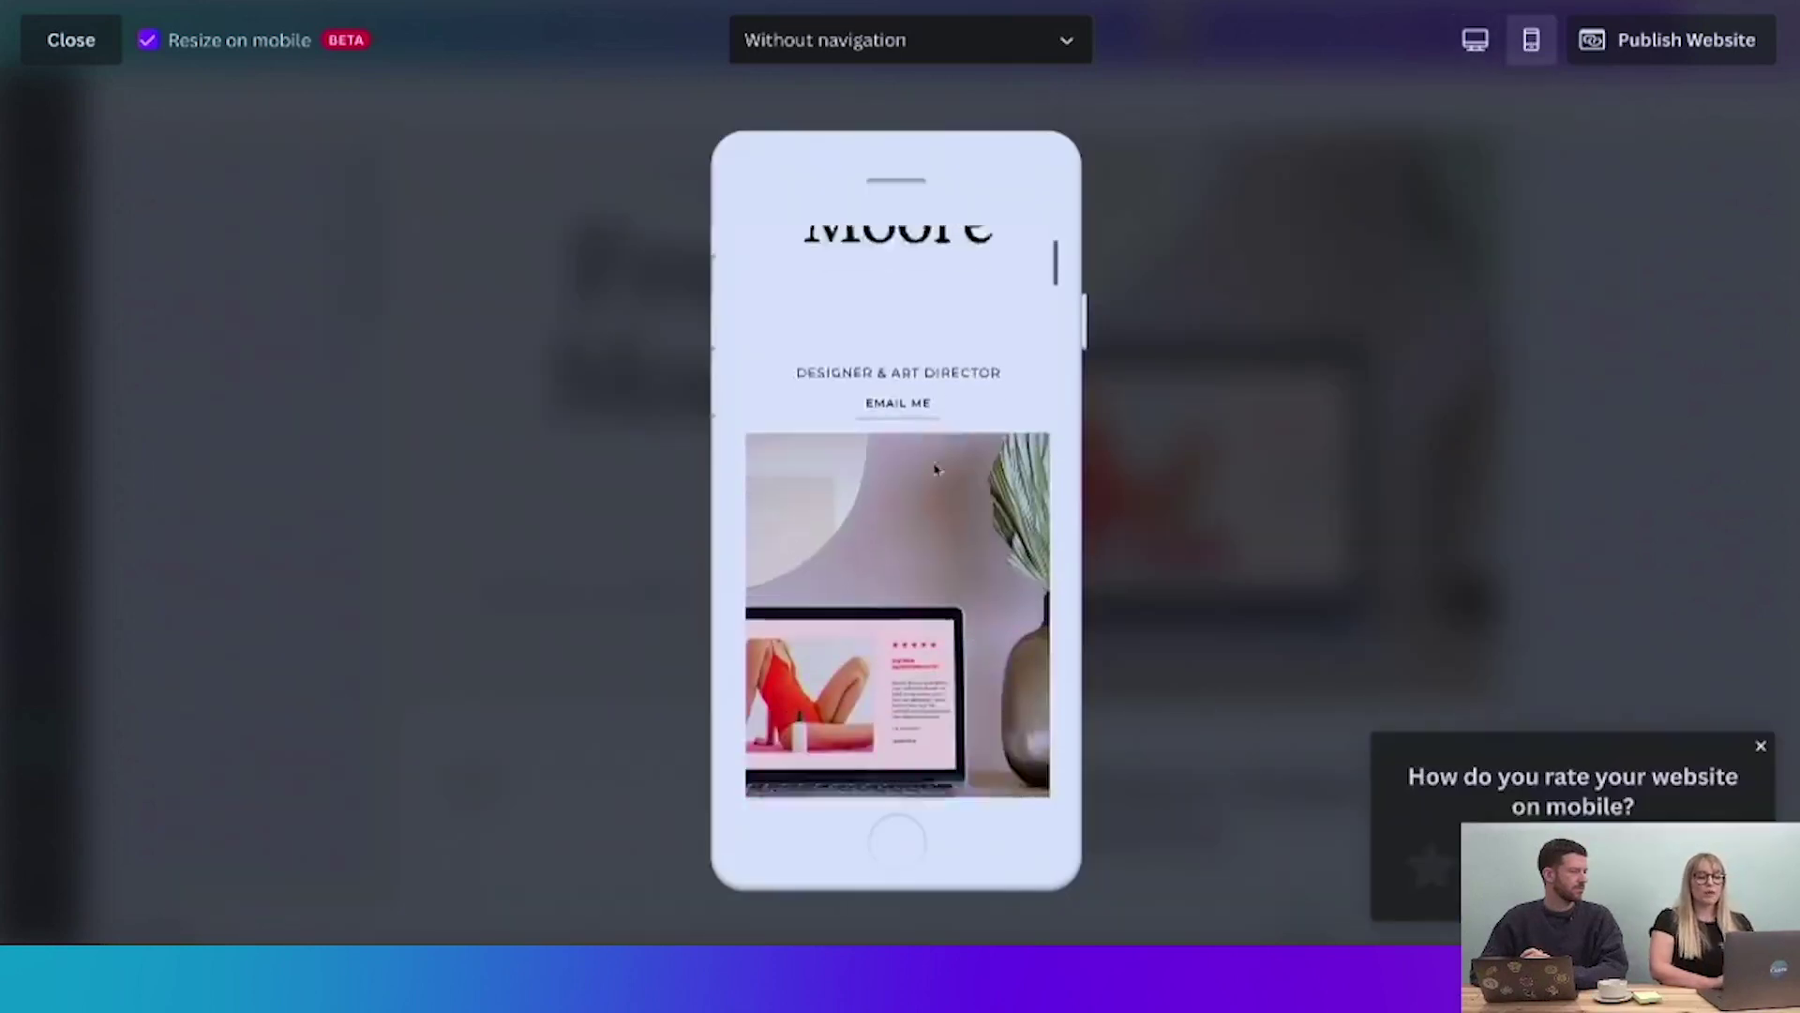
pyautogui.scroll(-12, 936, 469)
pyautogui.scroll(-6, 936, 469)
pyautogui.scroll(20, 934, 461)
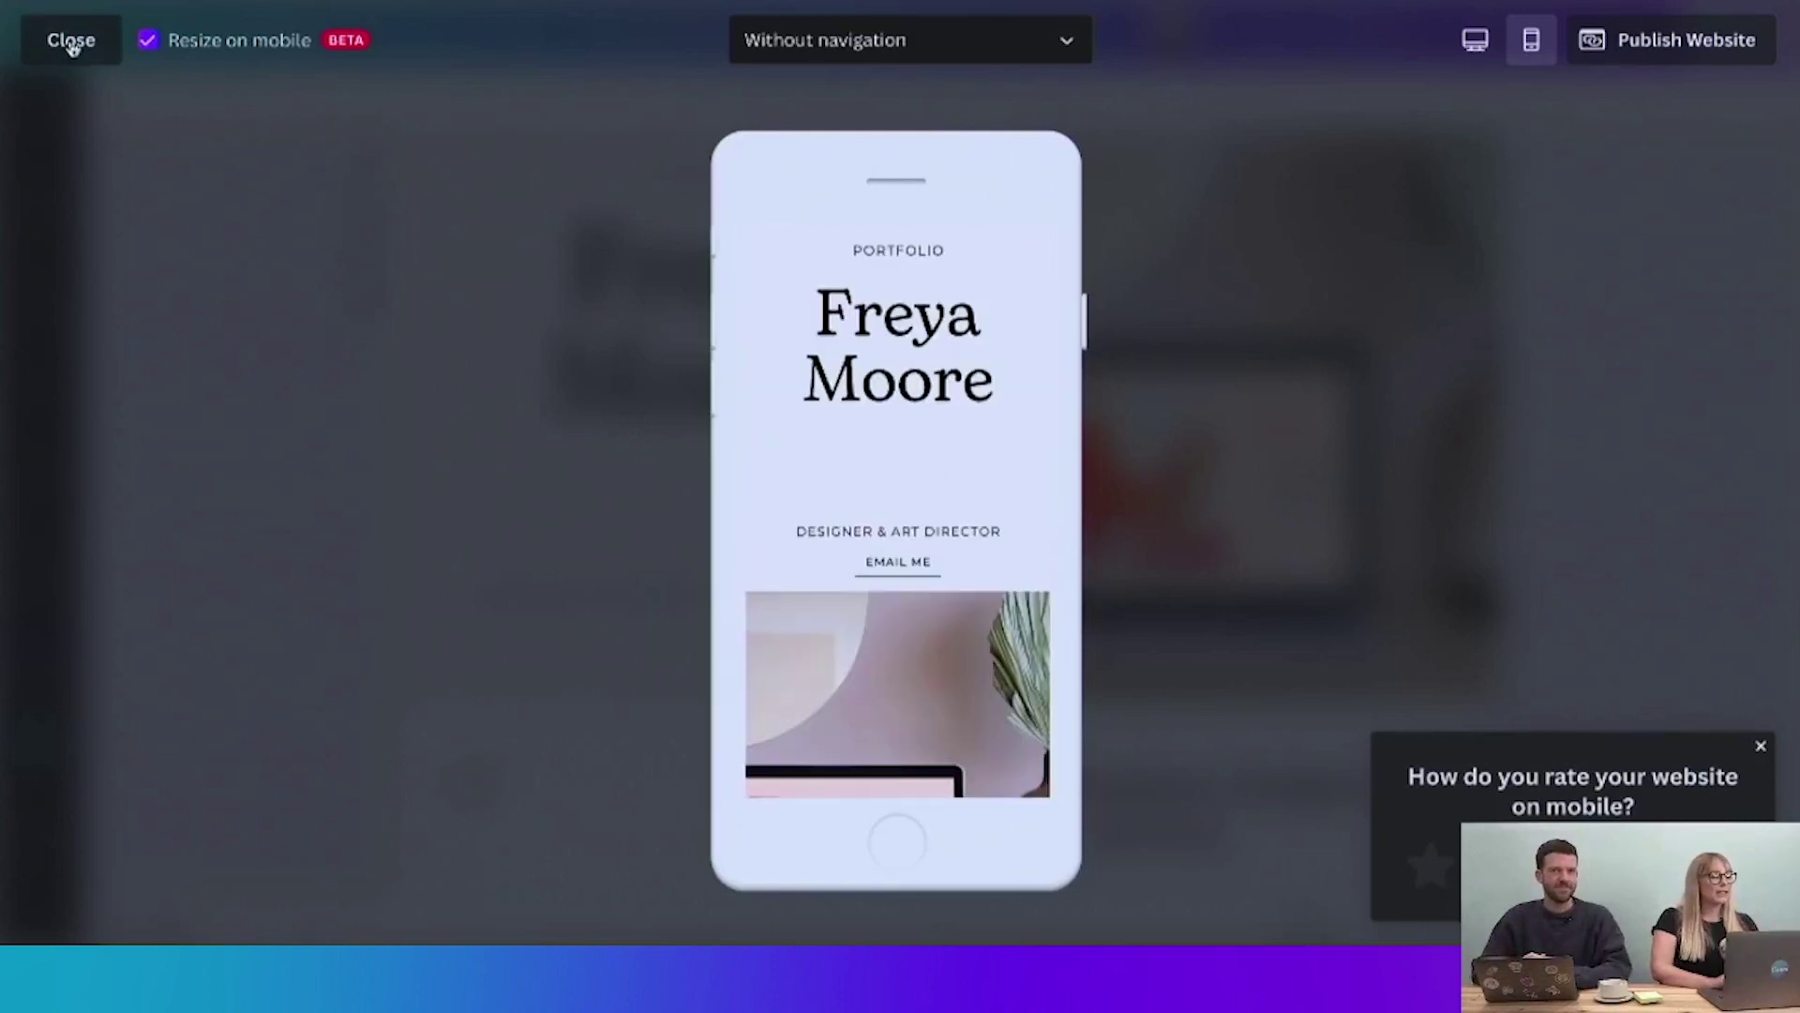
pyautogui.click(71, 43)
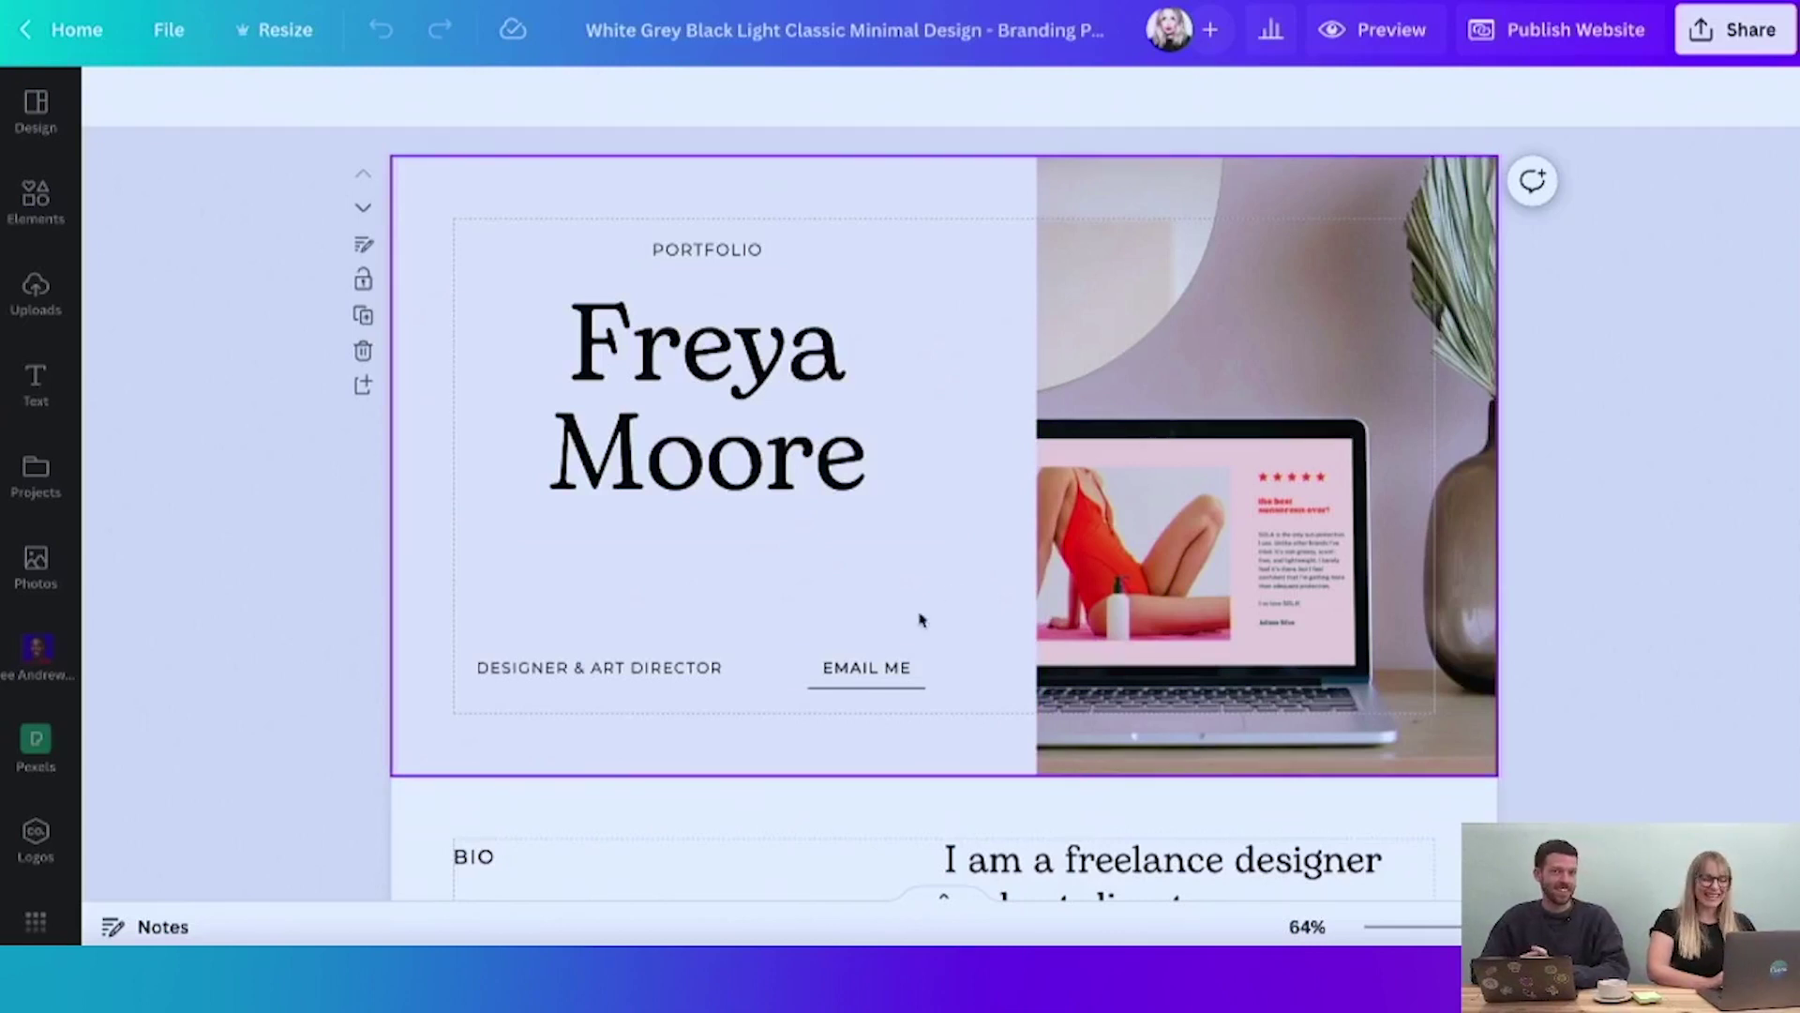
pyautogui.scroll(1, 922, 586)
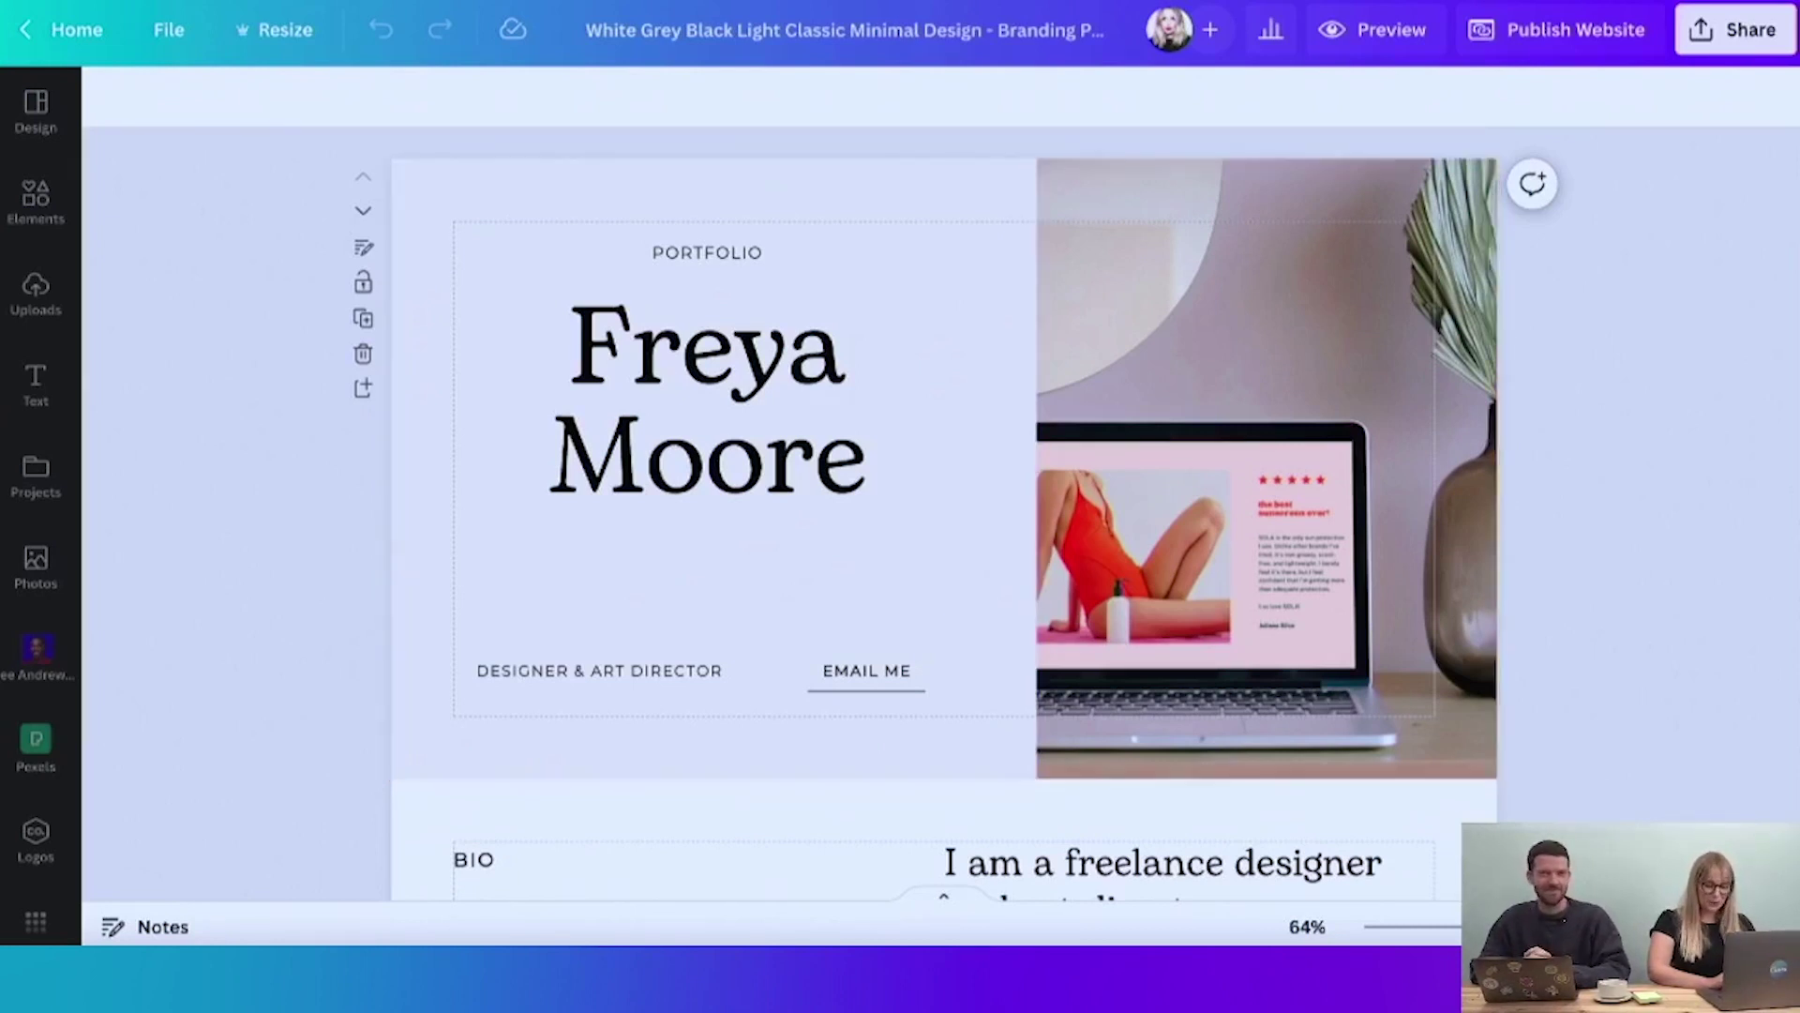
pyautogui.scroll(2, 282, 563)
pyautogui.scroll(1, 277, 574)
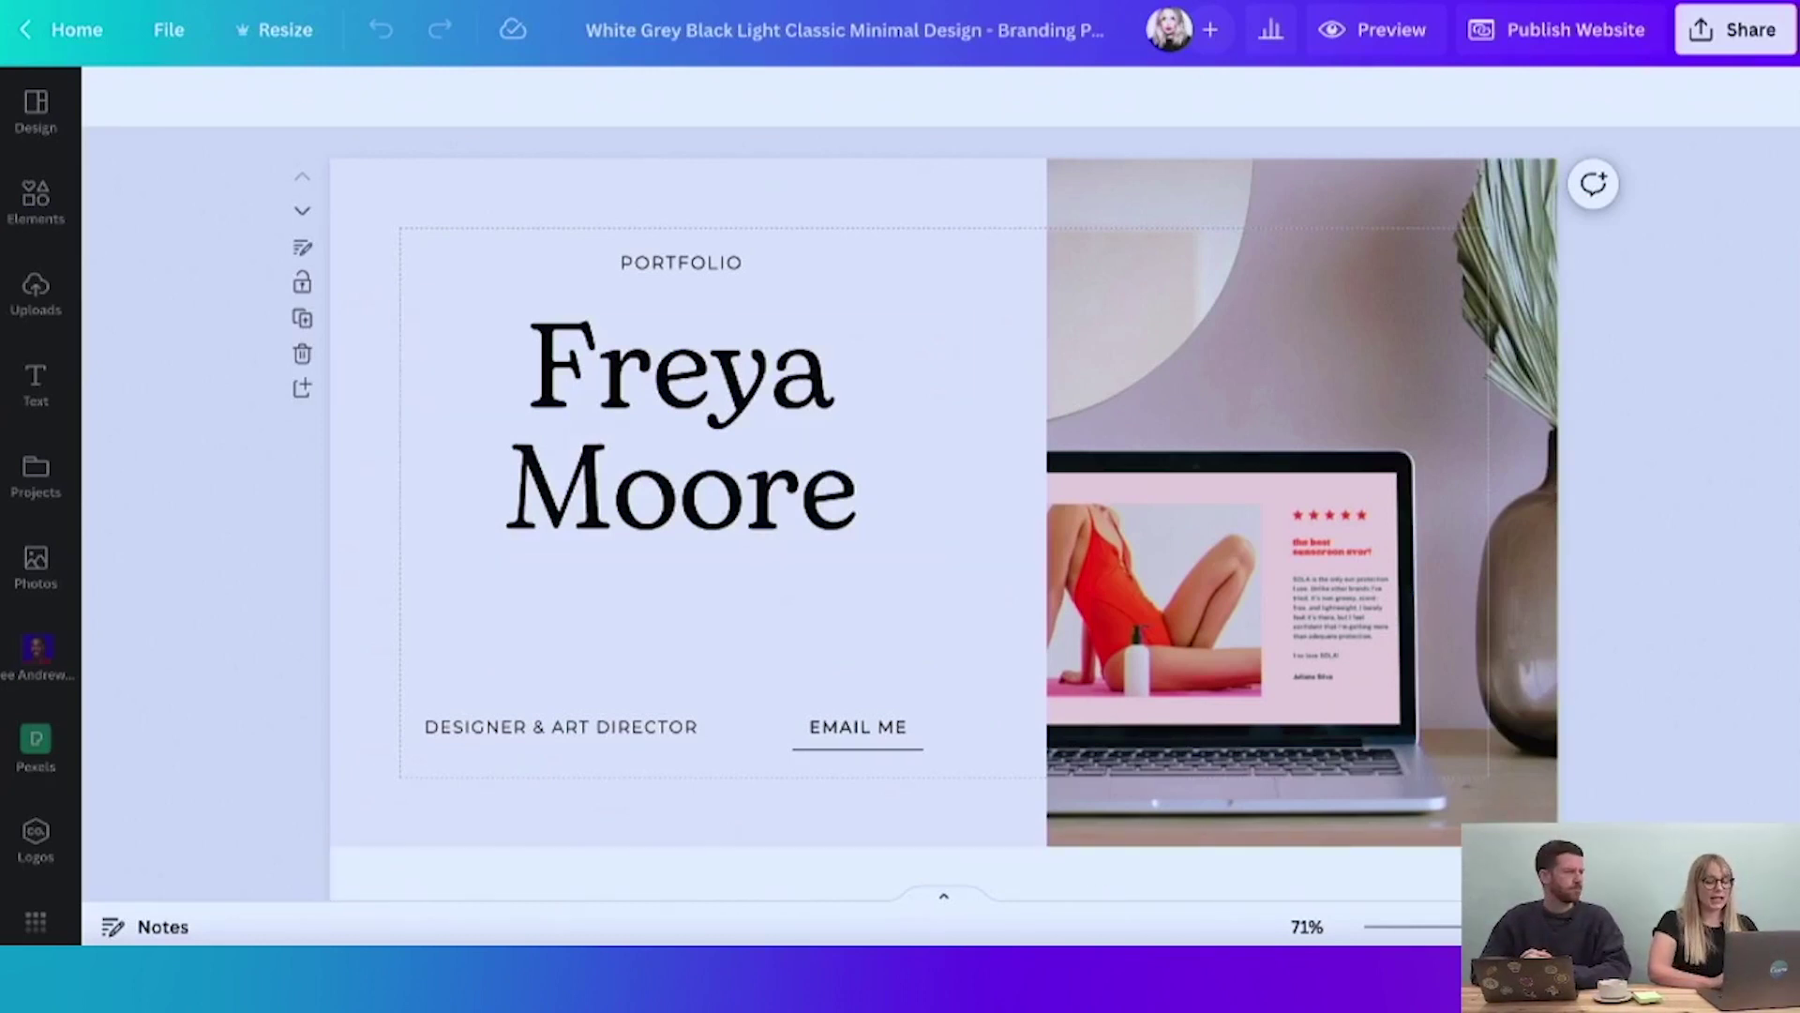
pyautogui.scroll(2, 169, 555)
pyautogui.scroll(1, 169, 555)
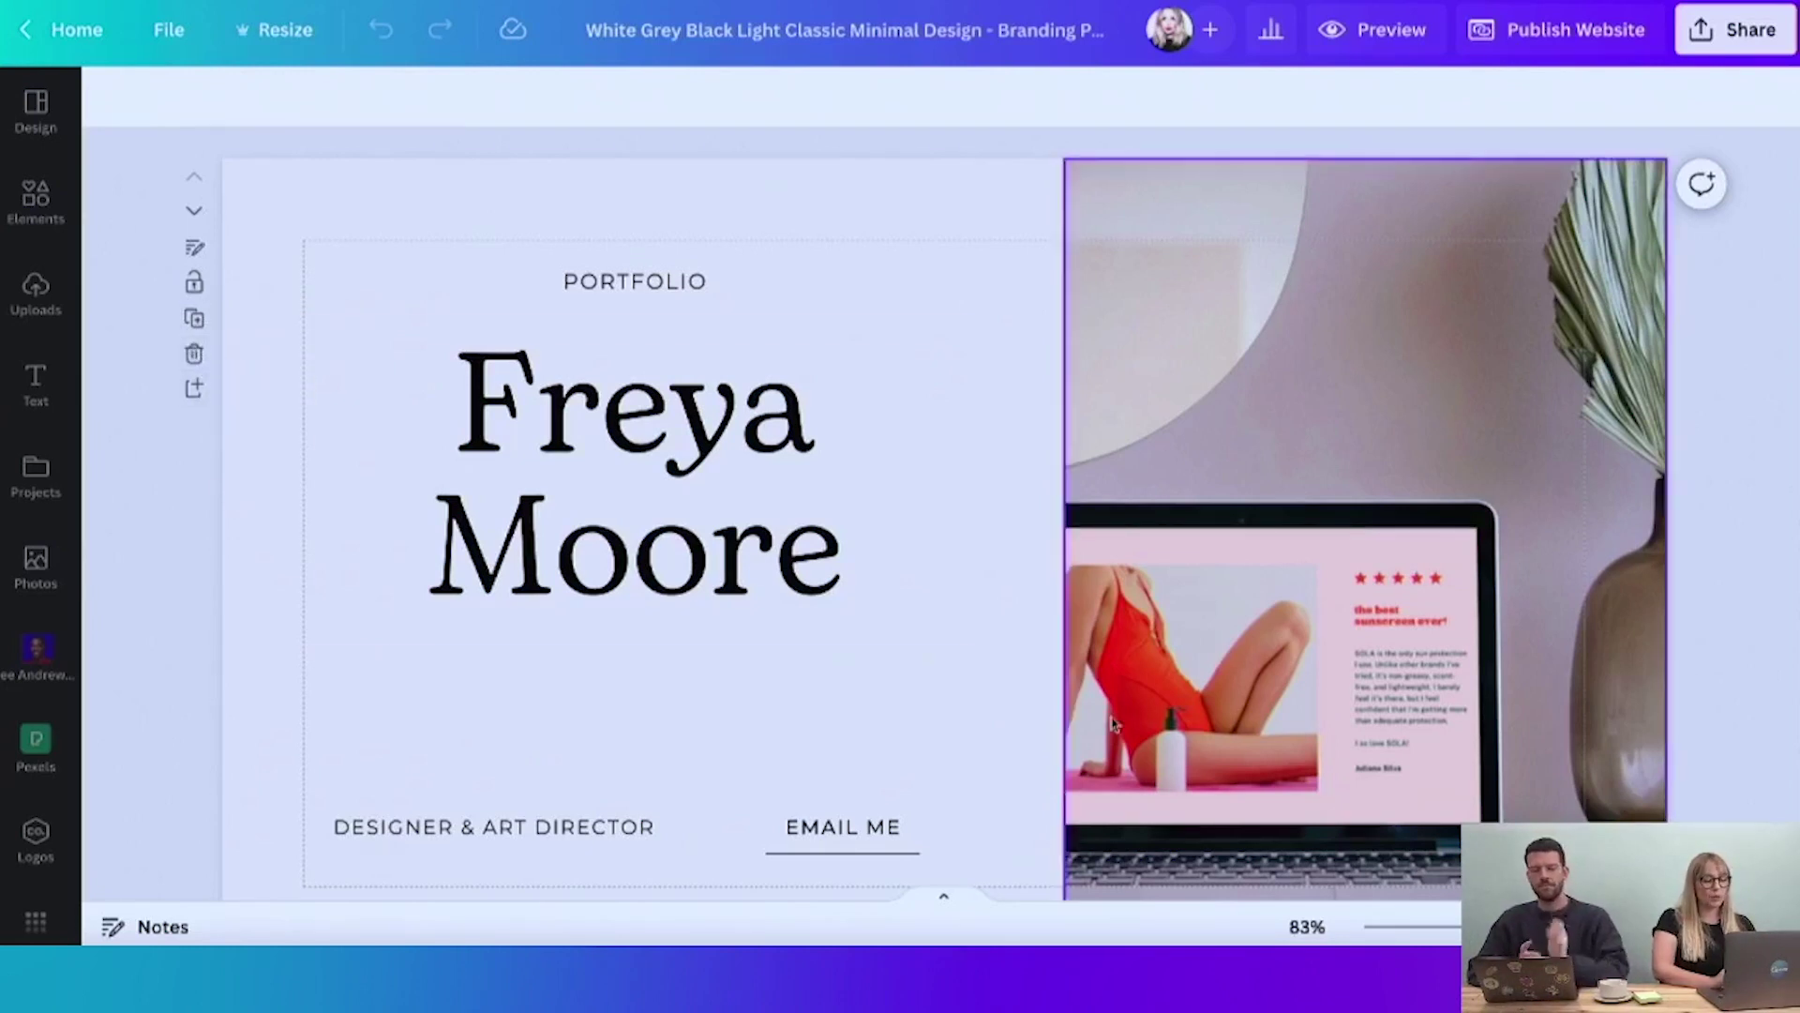
pyautogui.moveTo(1485, 927); pyautogui.dragTo(1472, 926)
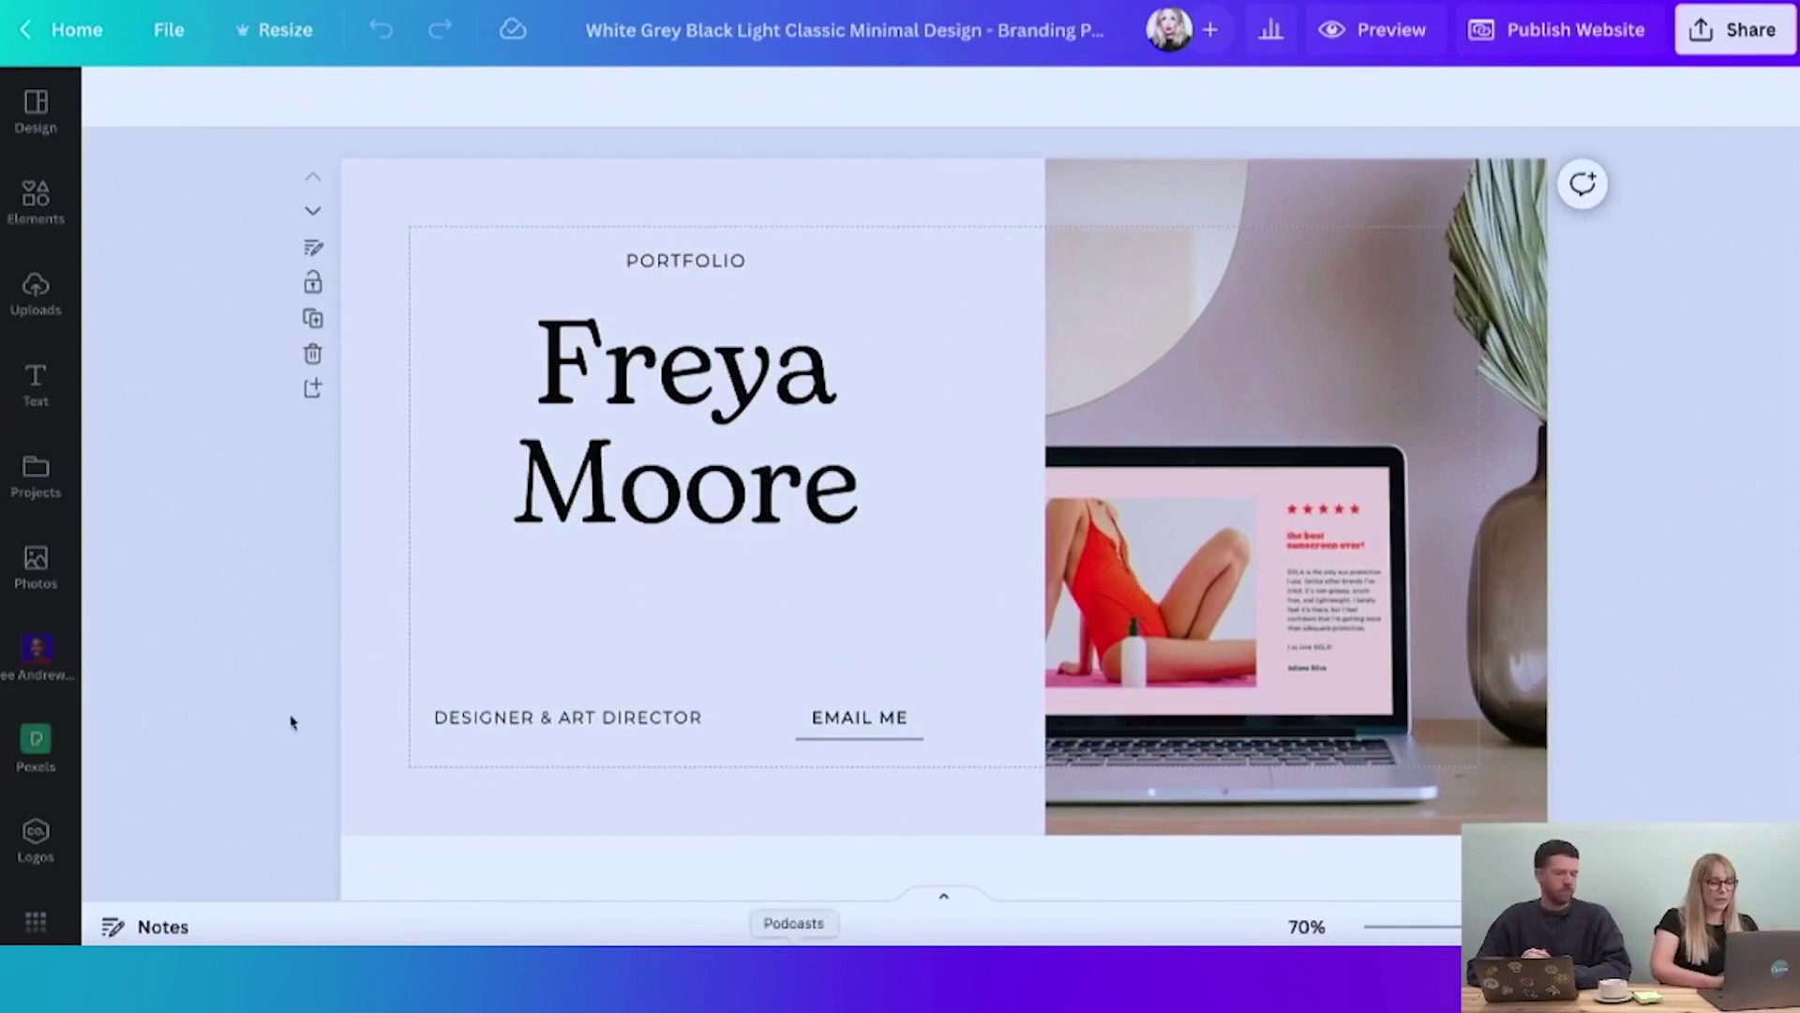
pyautogui.scroll(-1, 357, 727)
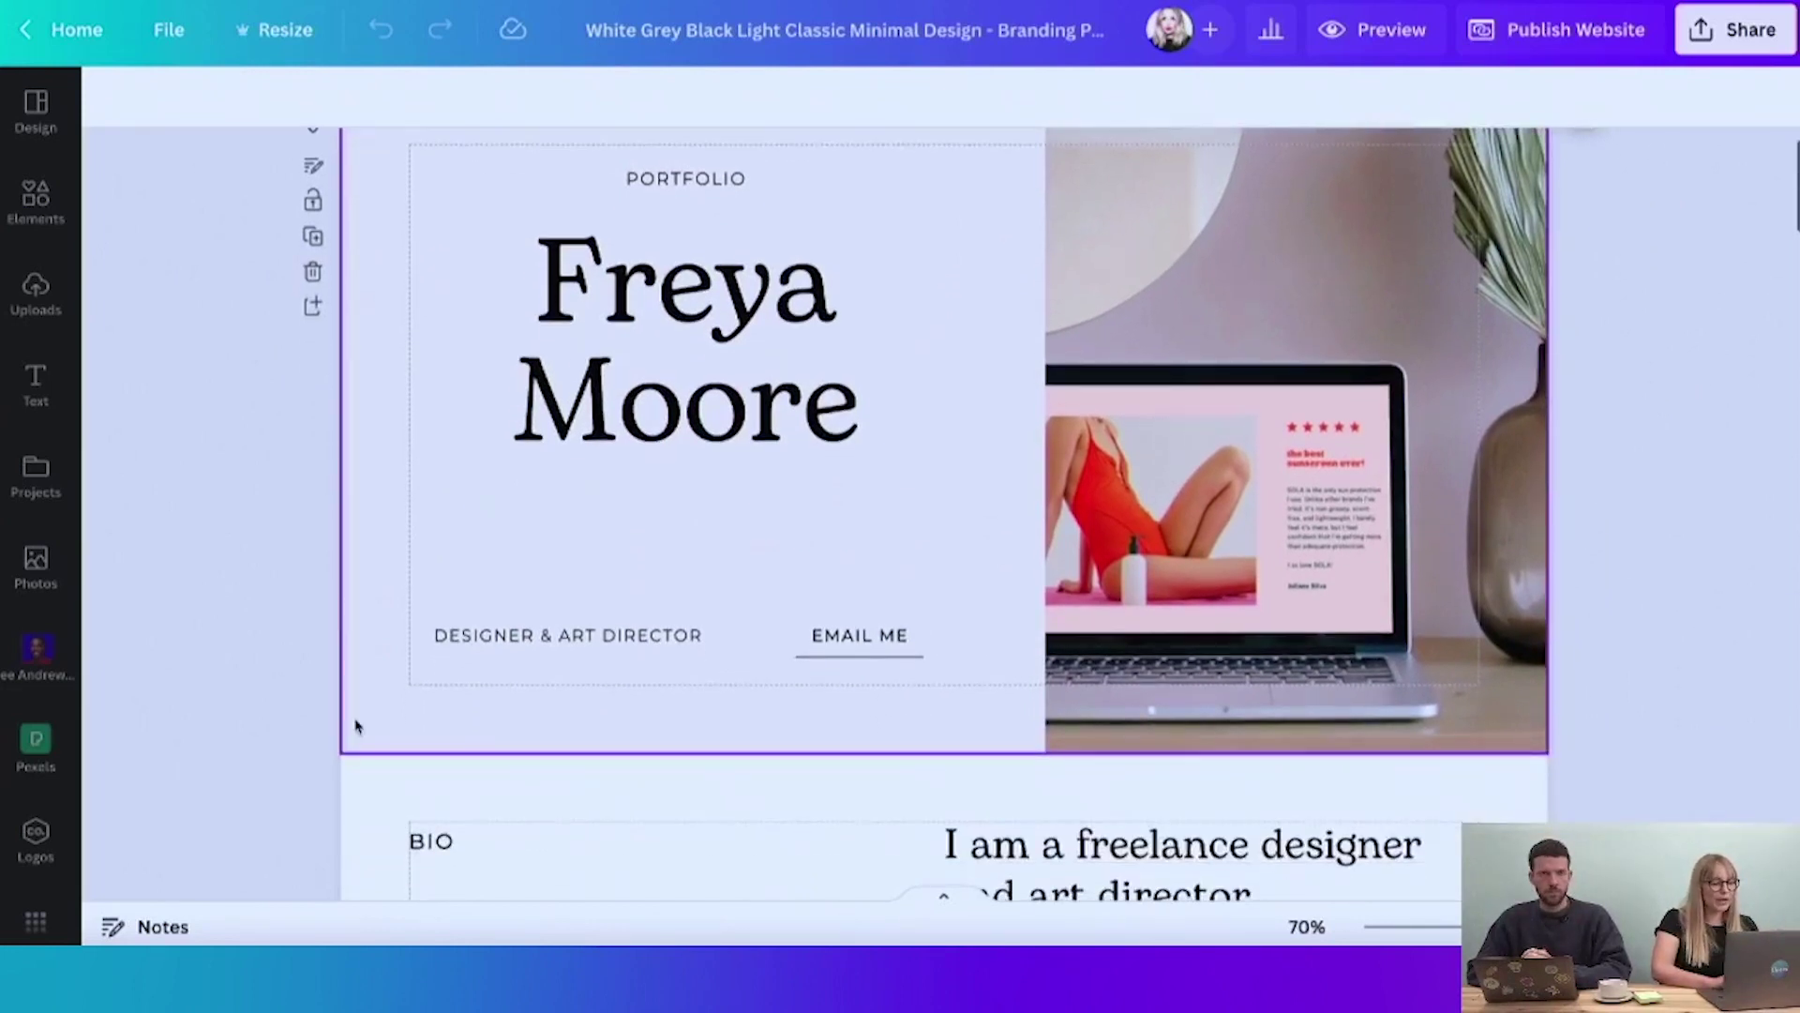
pyautogui.scroll(1, 356, 726)
pyautogui.click(965, 820)
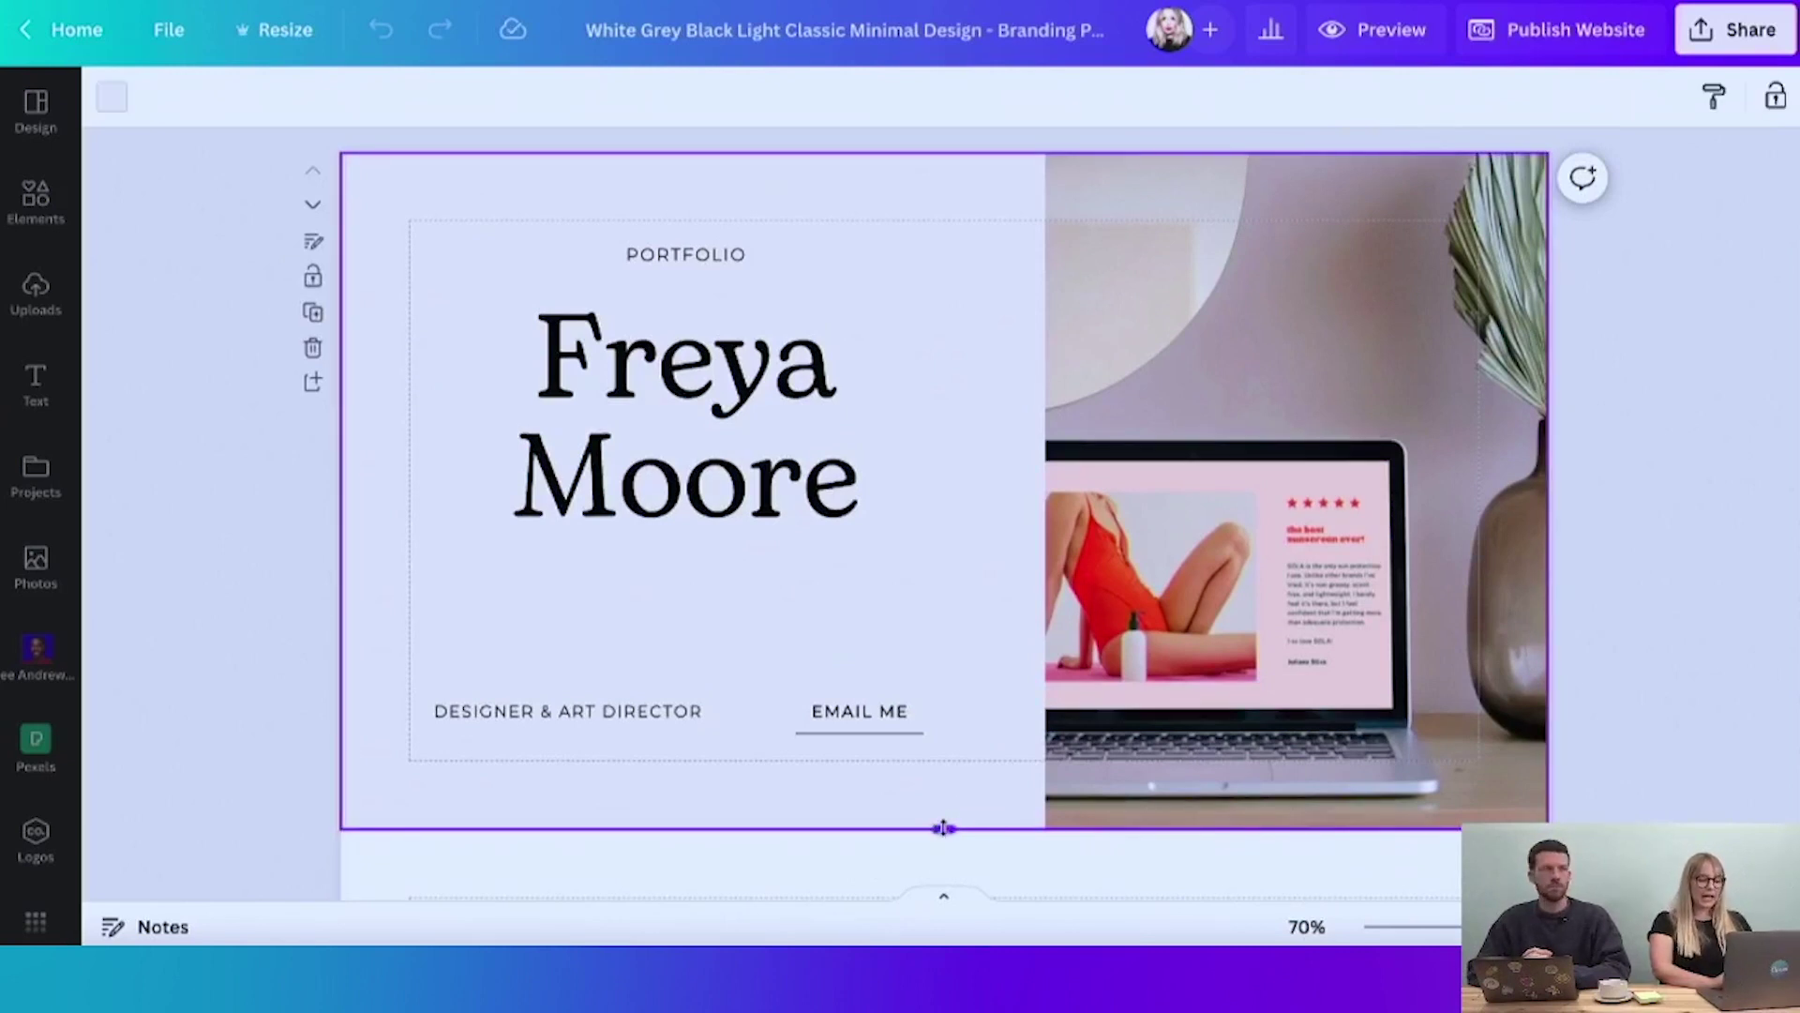
pyautogui.moveTo(949, 825); pyautogui.dragTo(949, 699)
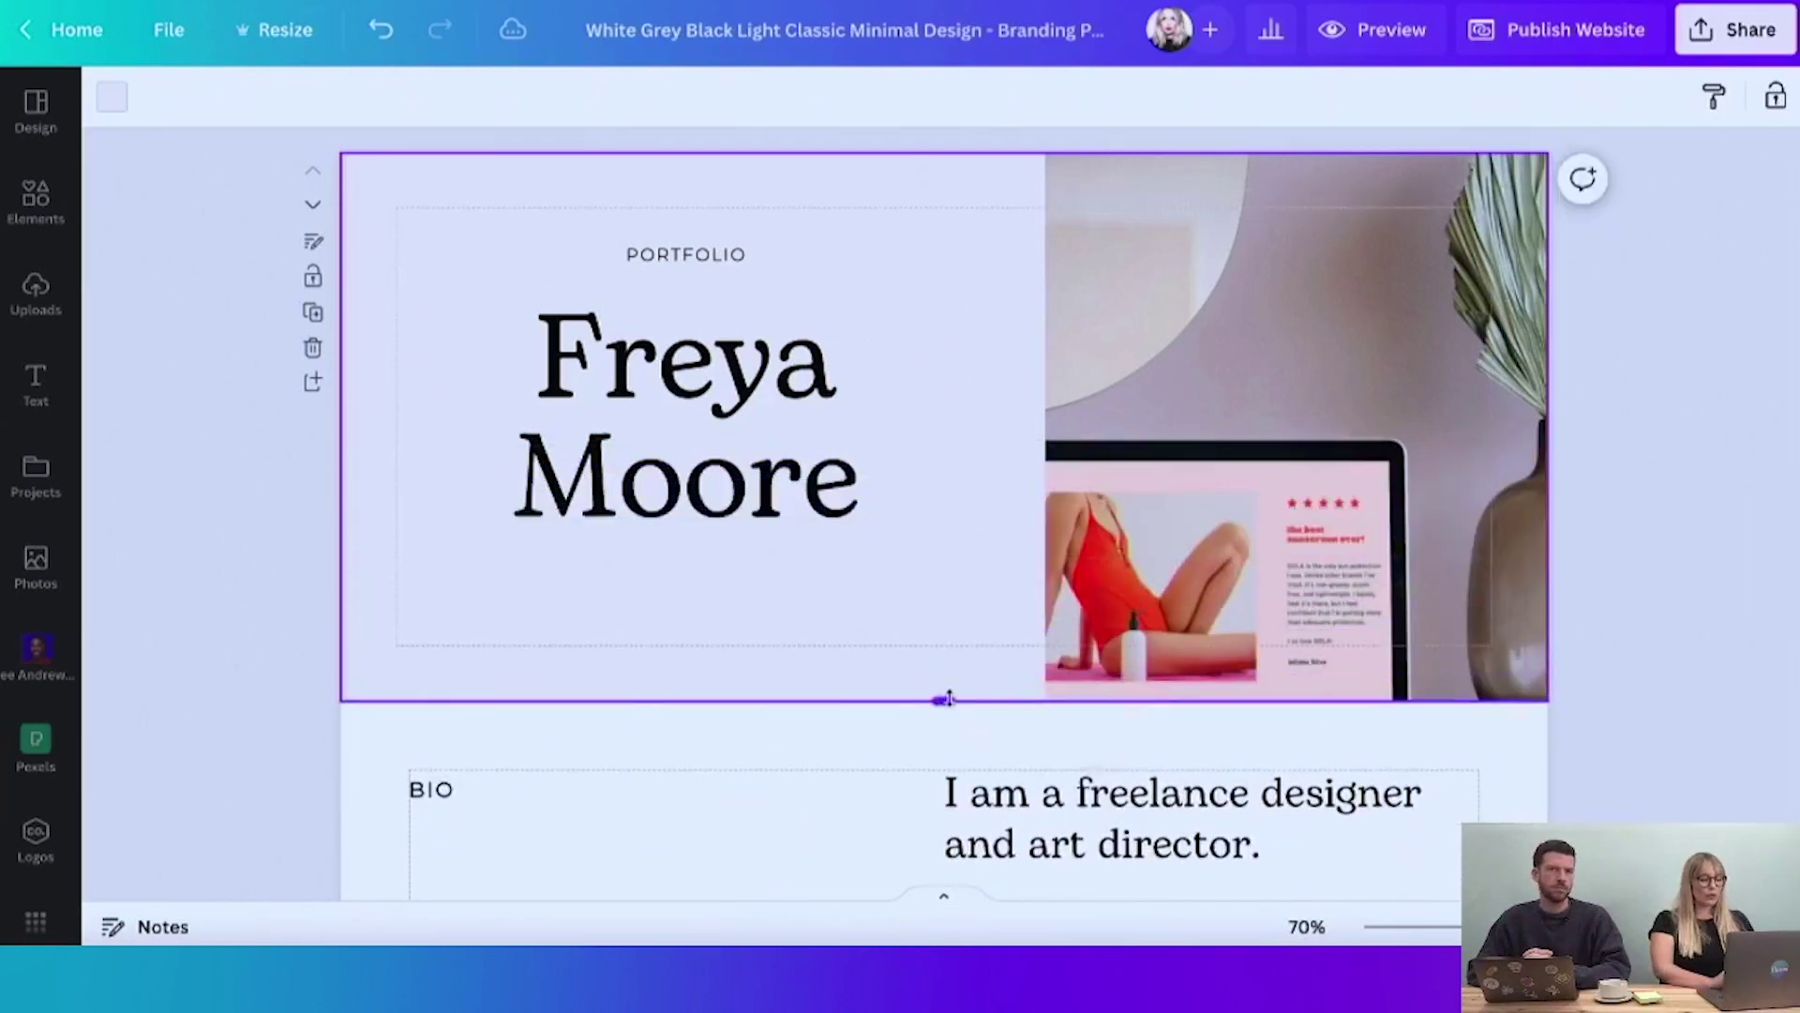
pyautogui.hotkey('ctrl', 'z')
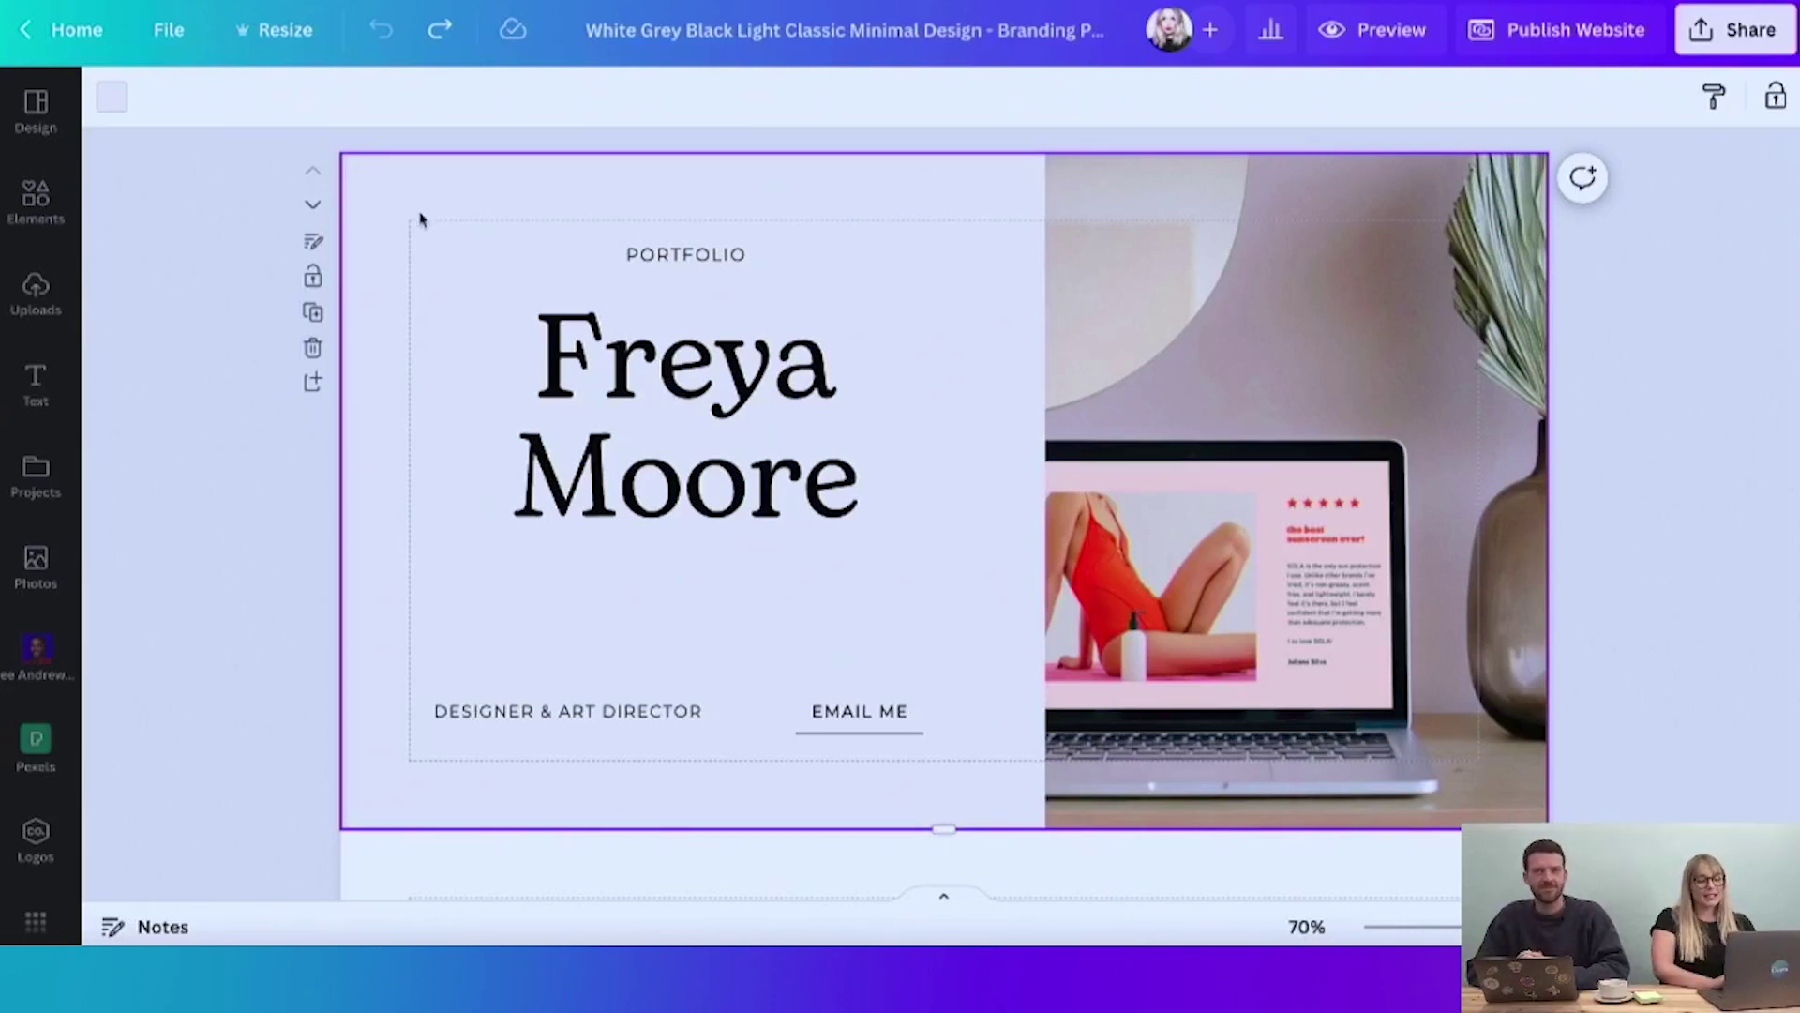
pyautogui.scroll(3, 947, 503)
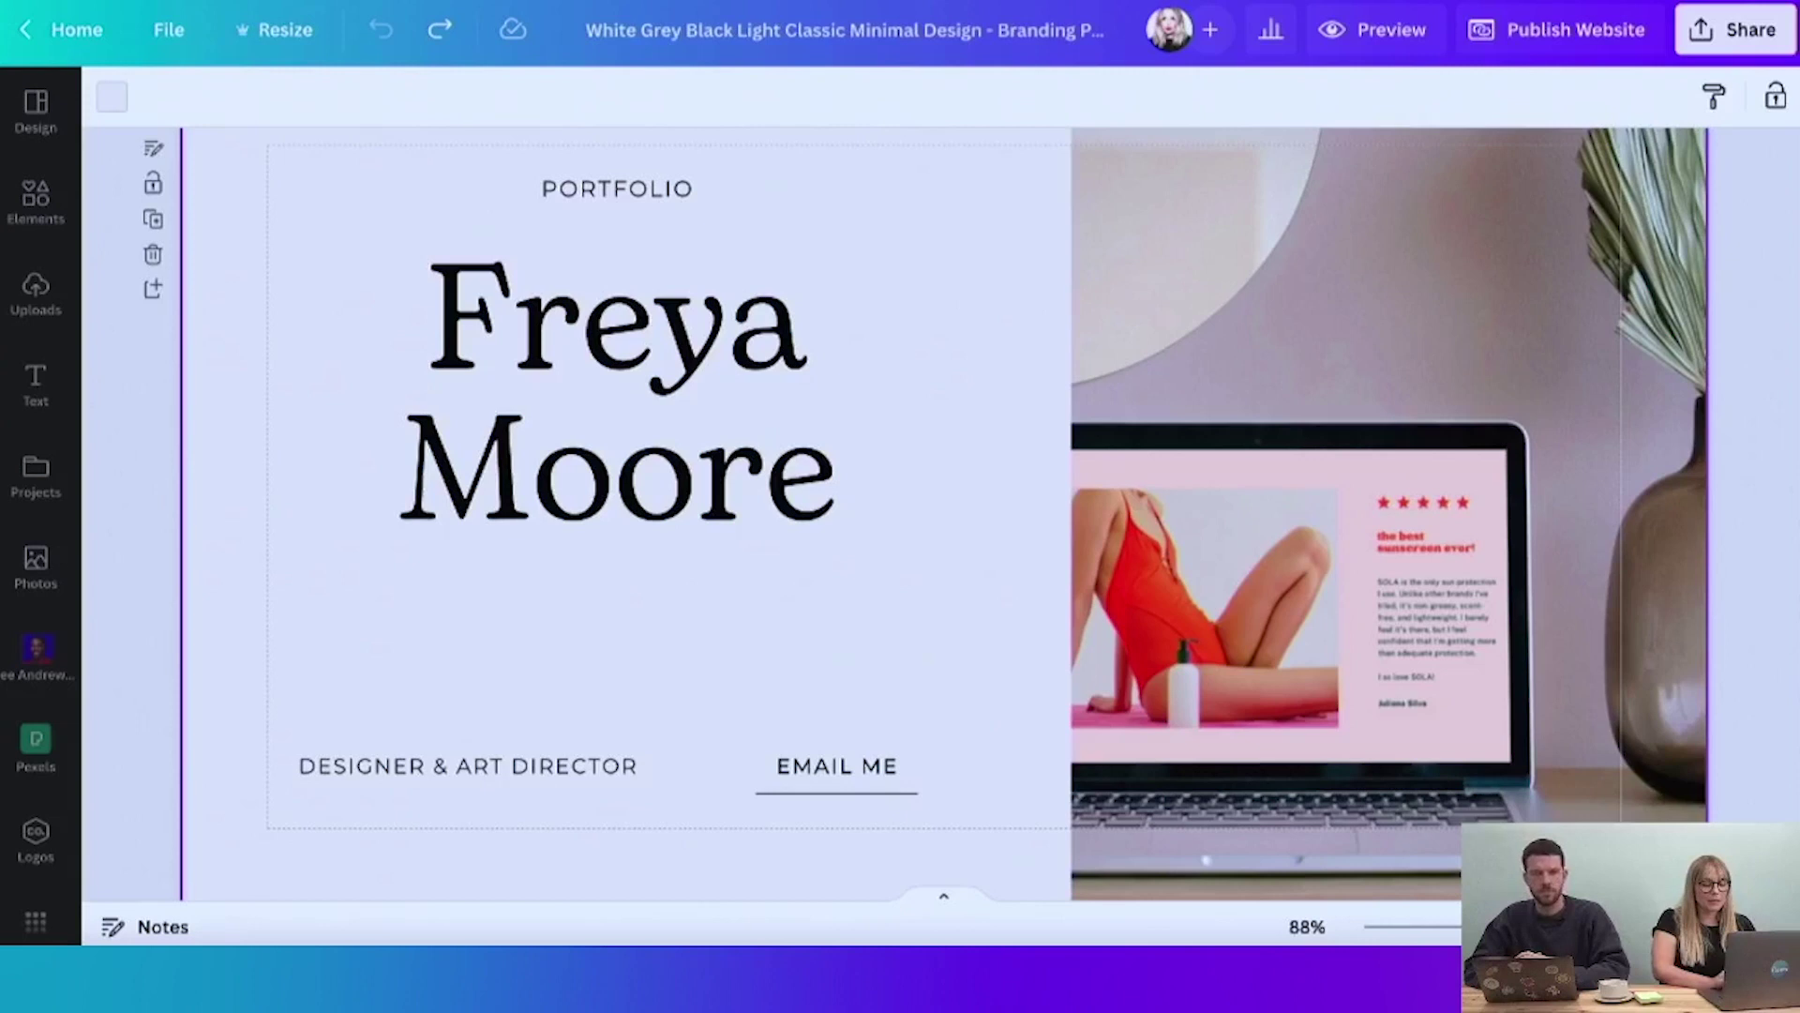
pyautogui.scroll(-5, 1476, 597)
pyautogui.scroll(-2, 1476, 598)
pyautogui.scroll(-1, 1476, 599)
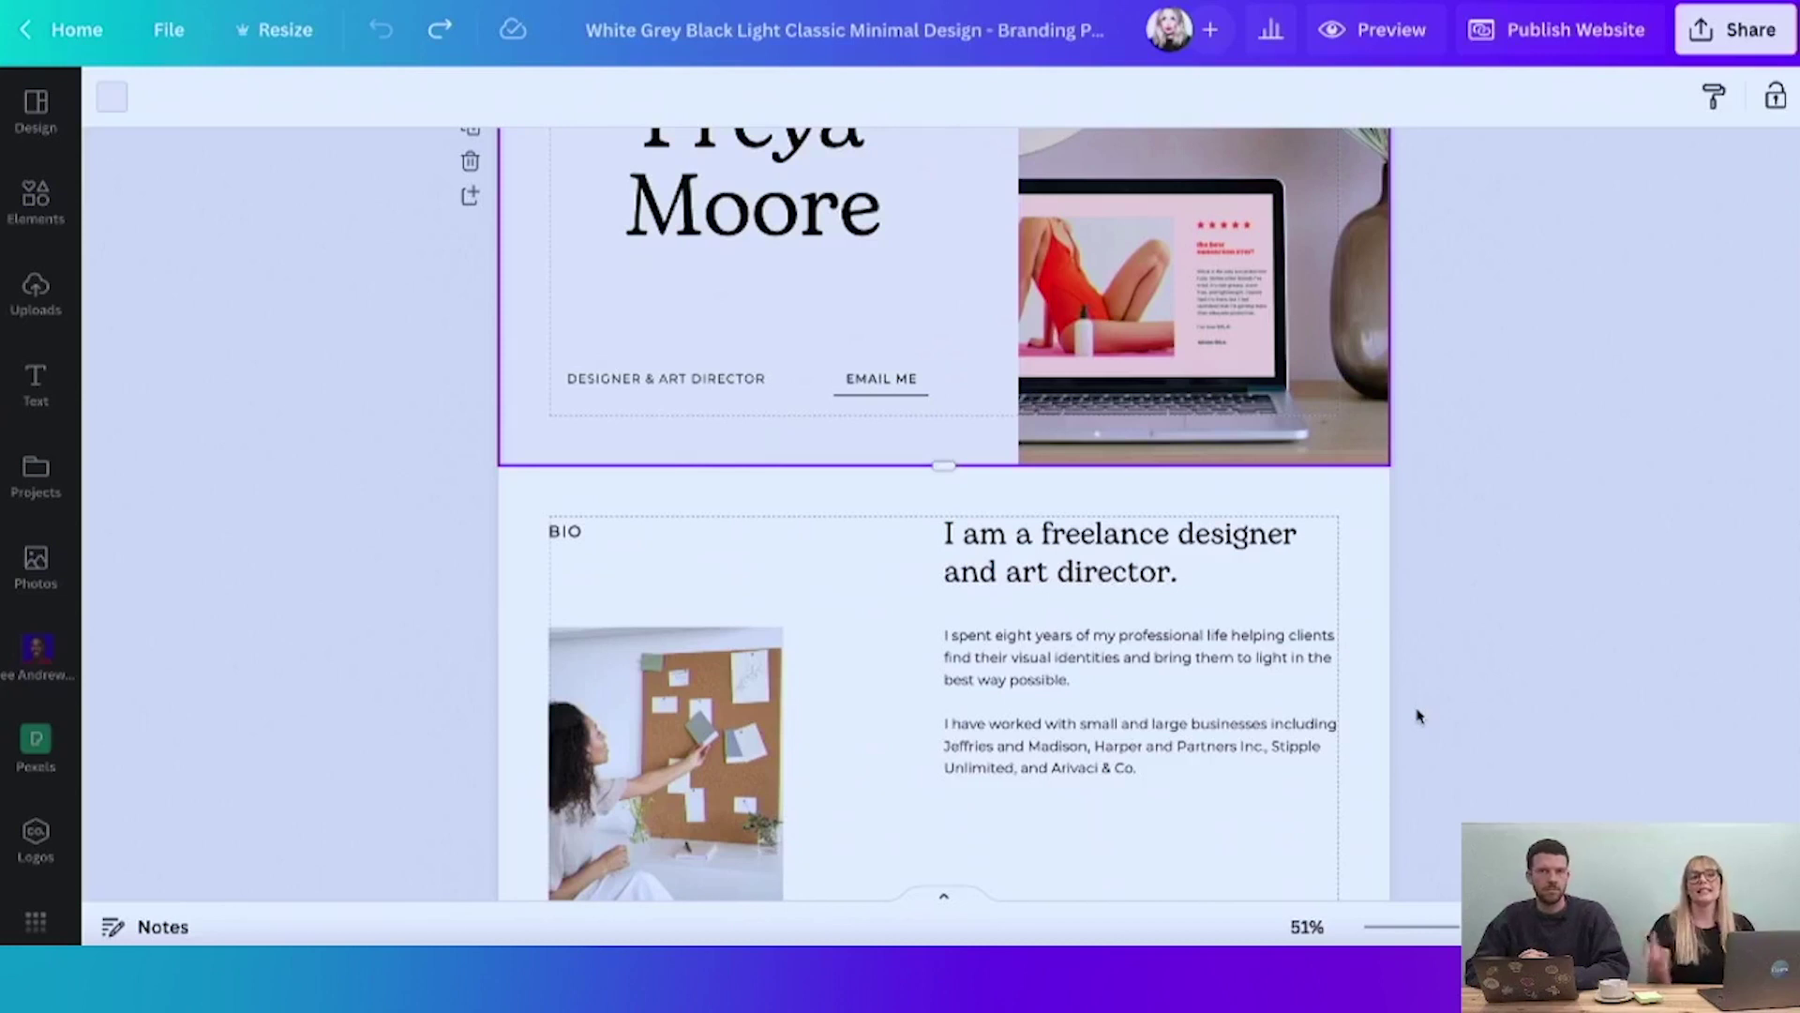
pyautogui.scroll(3, 1416, 716)
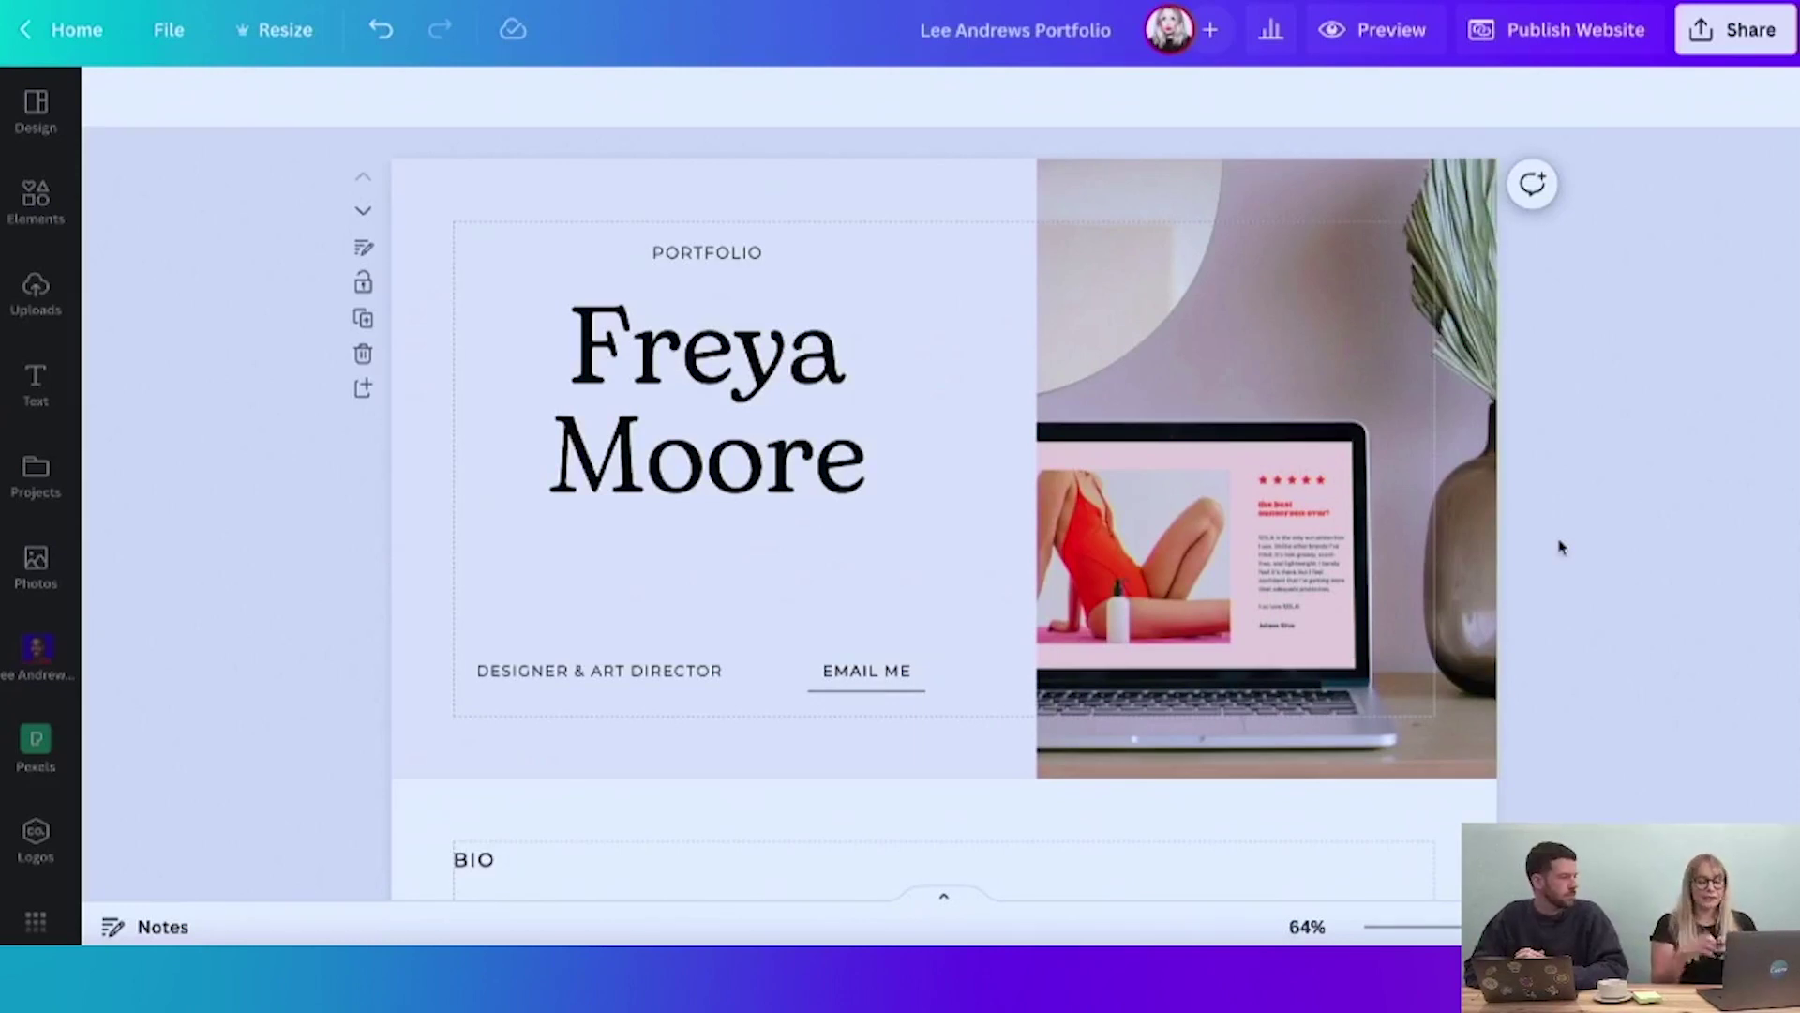
pyautogui.scroll(-1, 1561, 547)
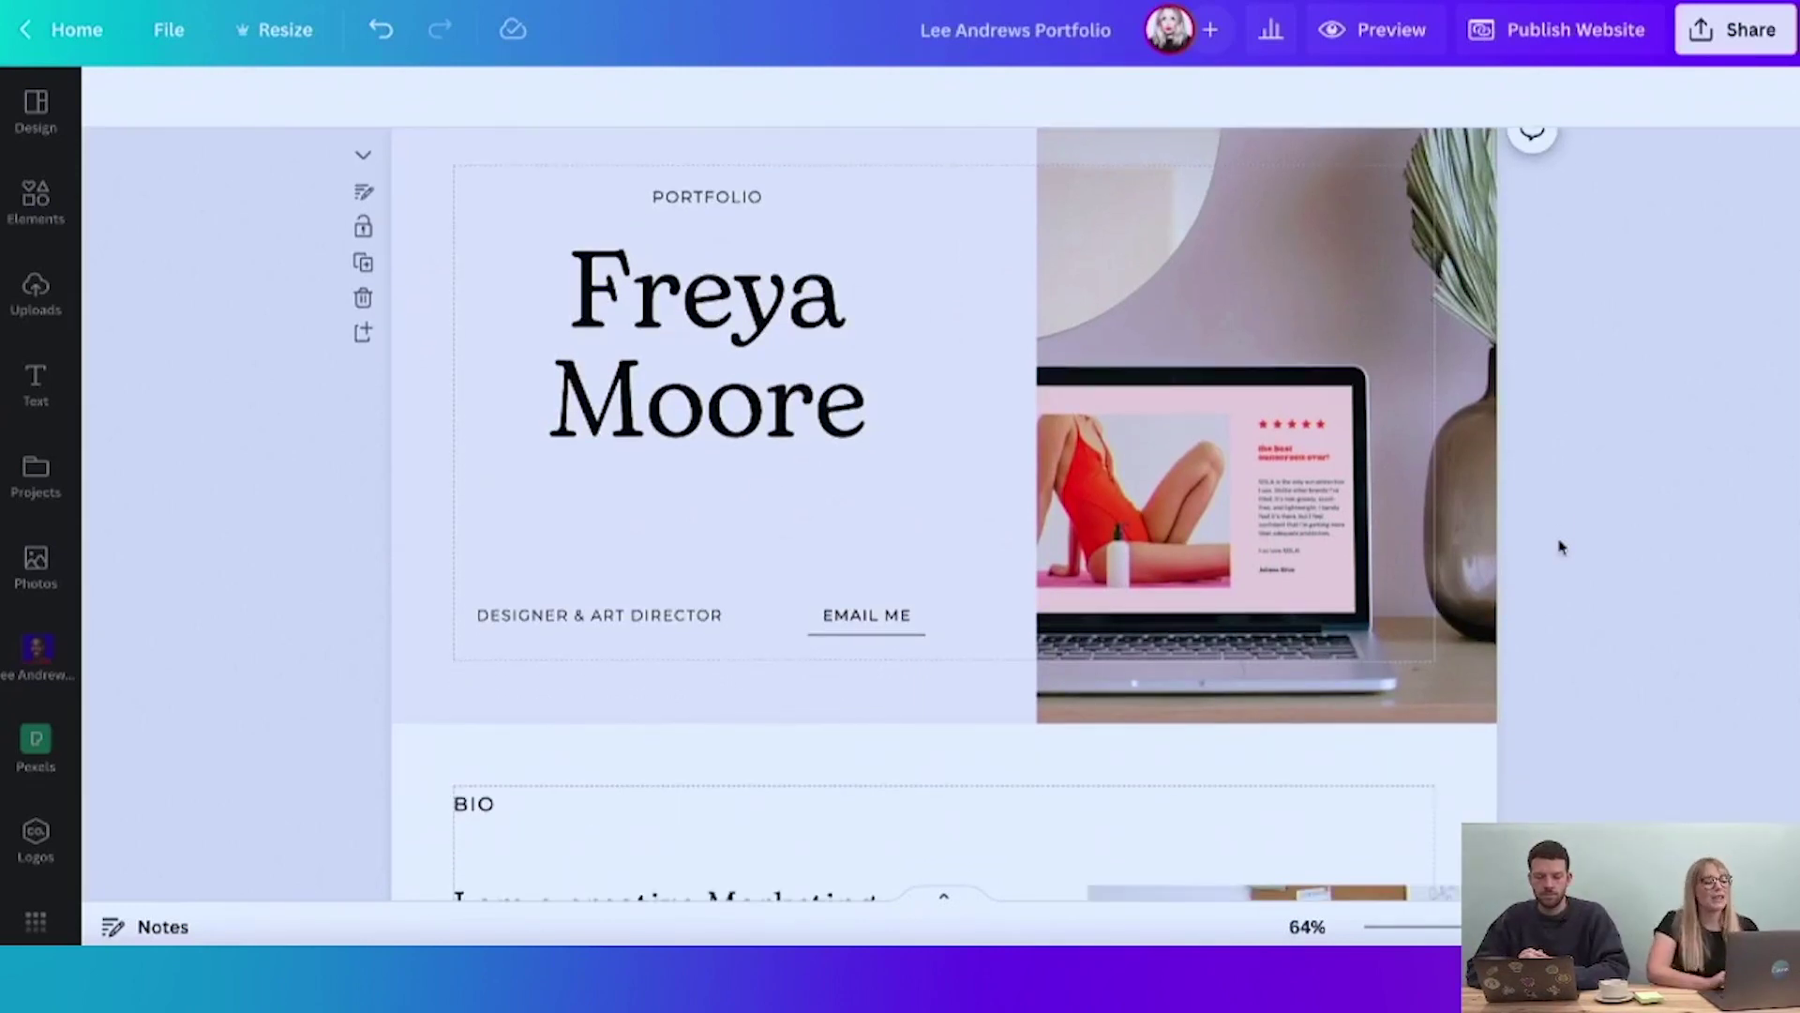
pyautogui.scroll(-5, 1561, 547)
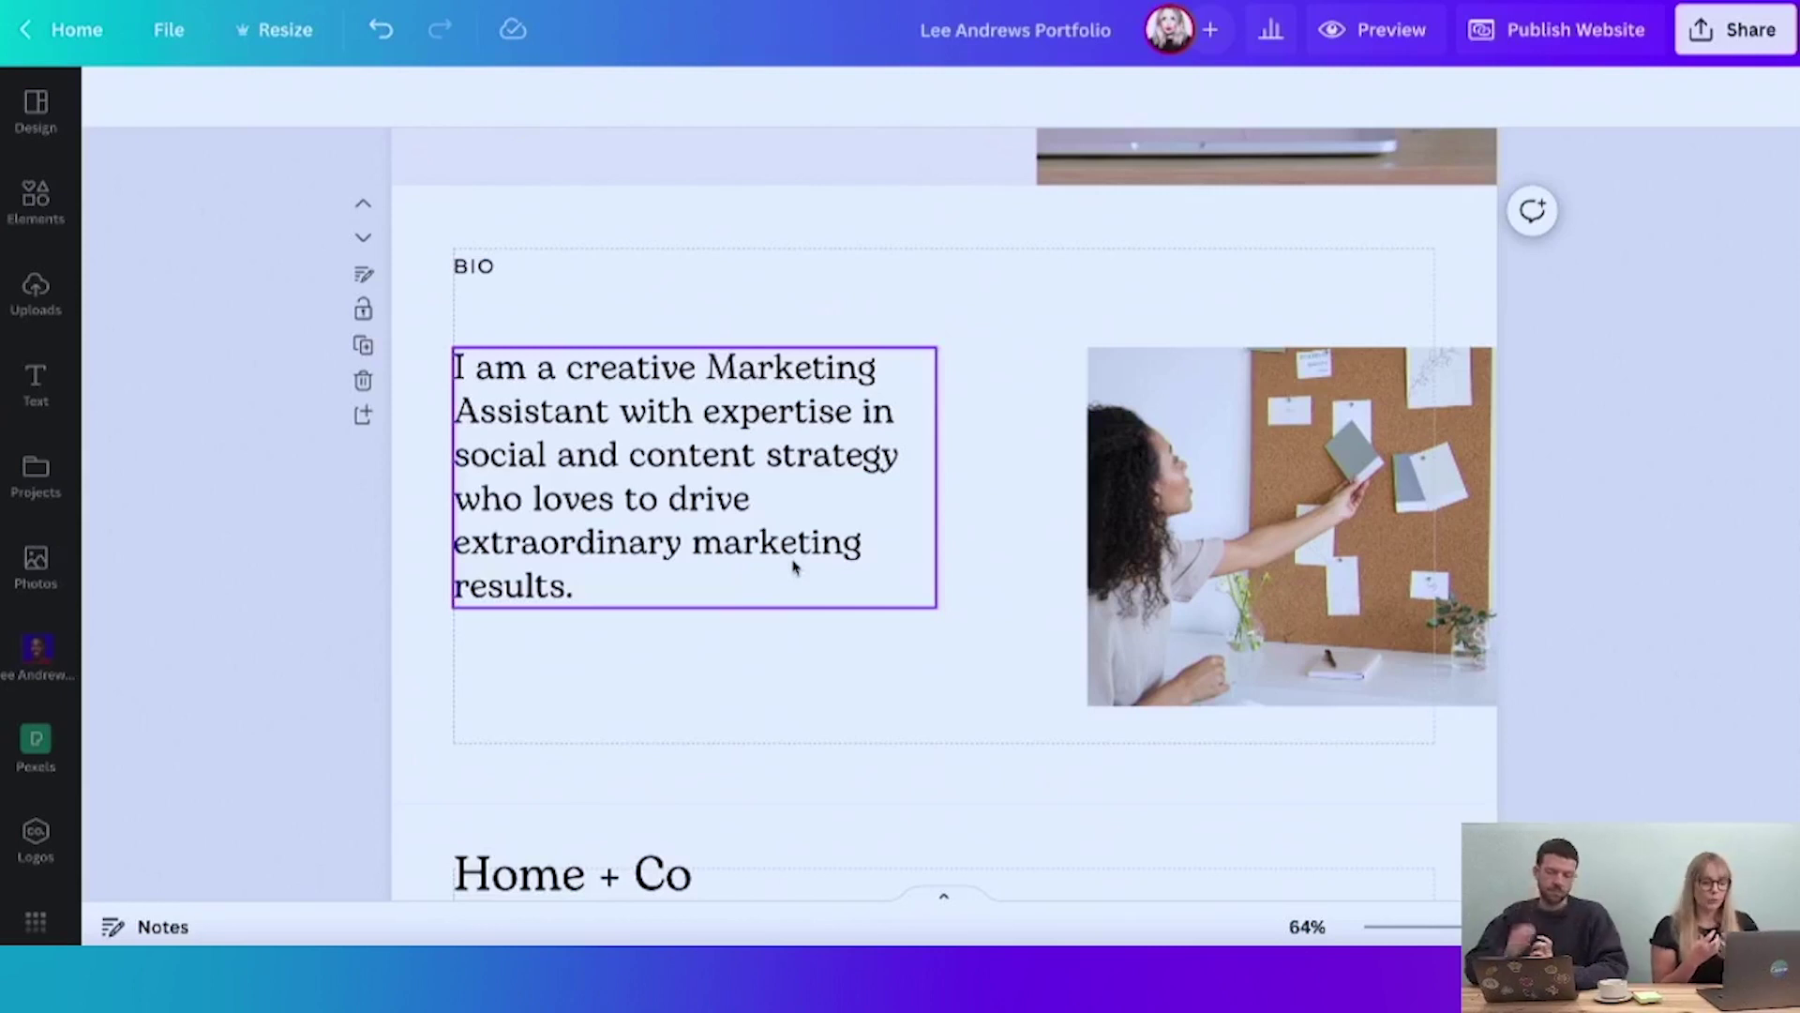
pyautogui.scroll(-2, 793, 566)
pyautogui.scroll(-4, 792, 566)
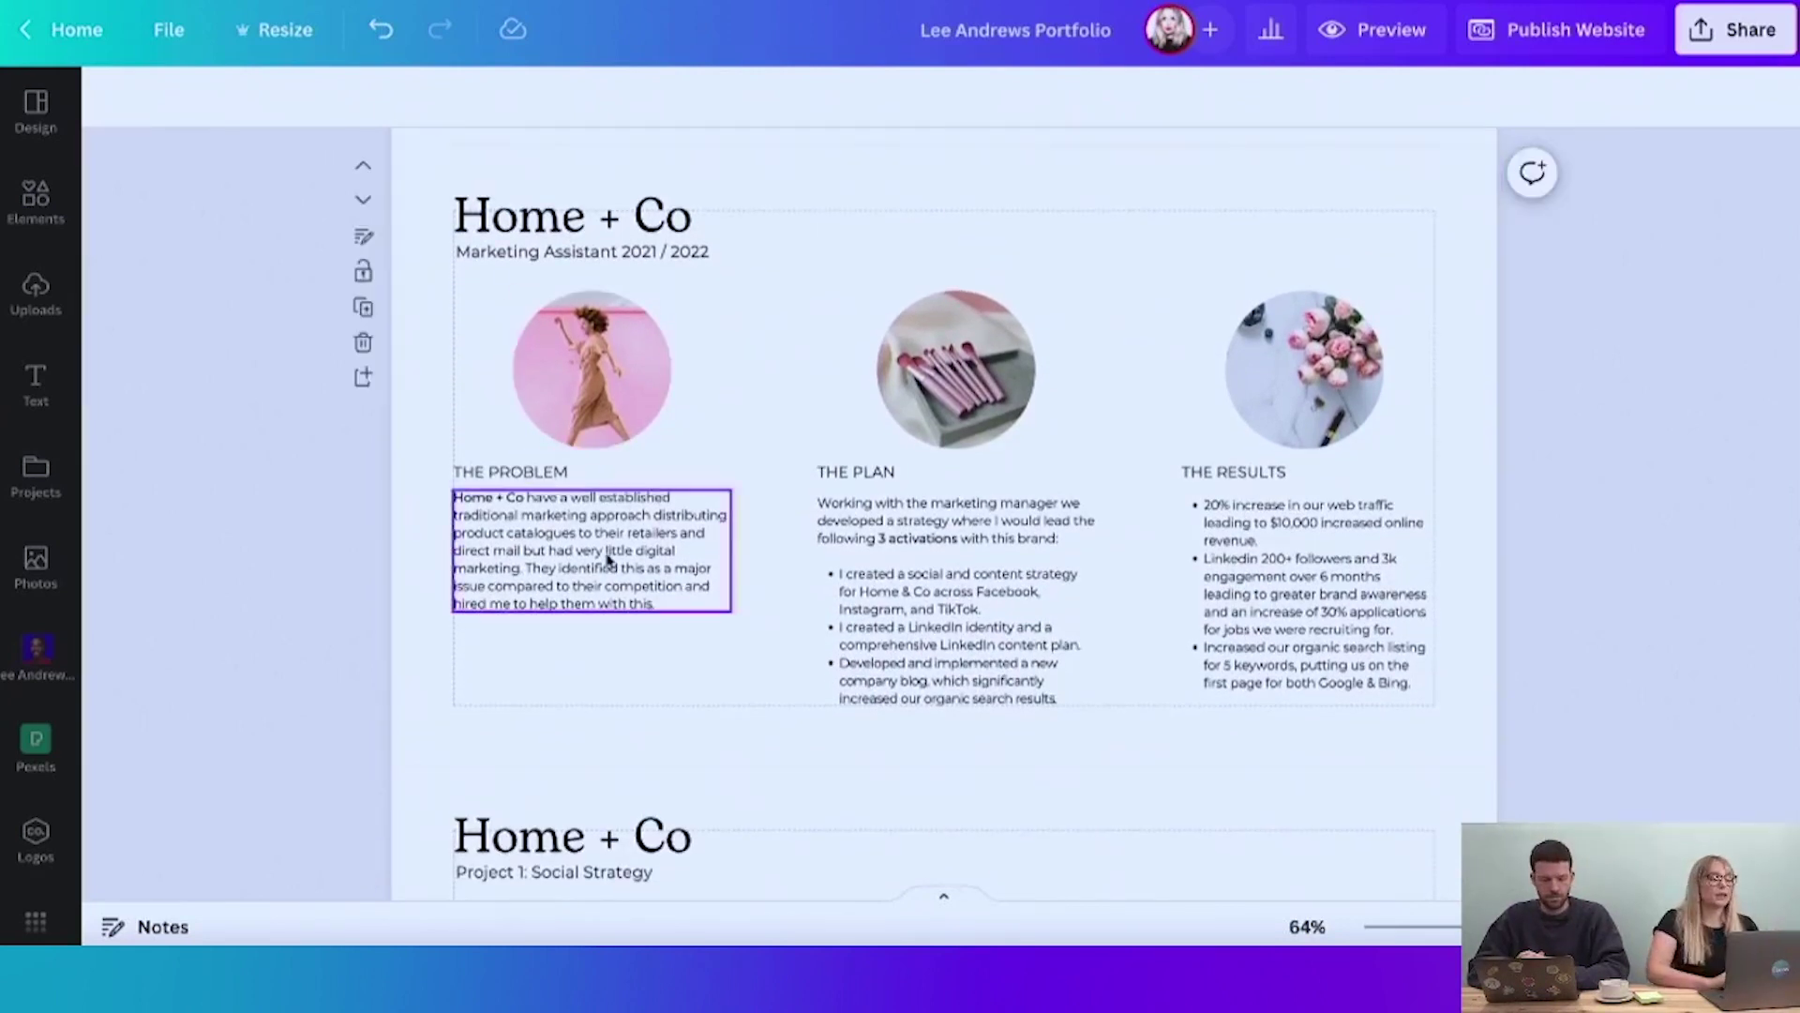
pyautogui.scroll(-1, 593, 741)
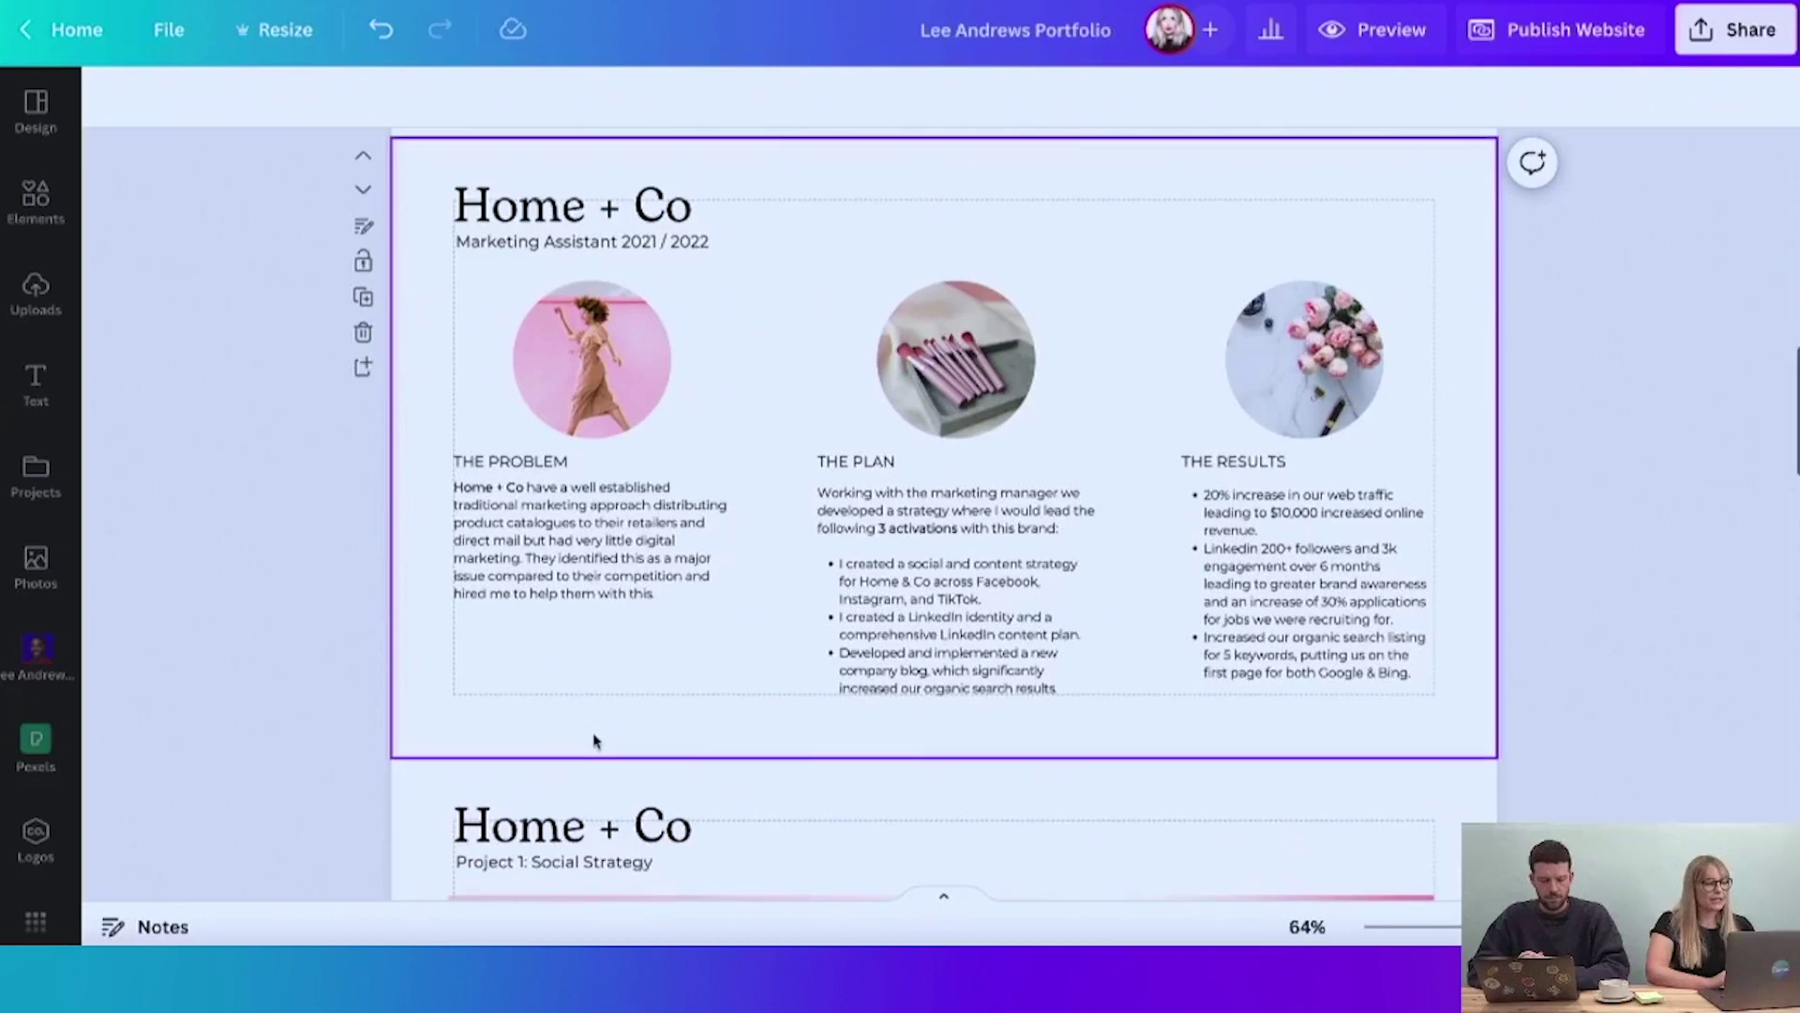
pyautogui.scroll(-10, 715, 661)
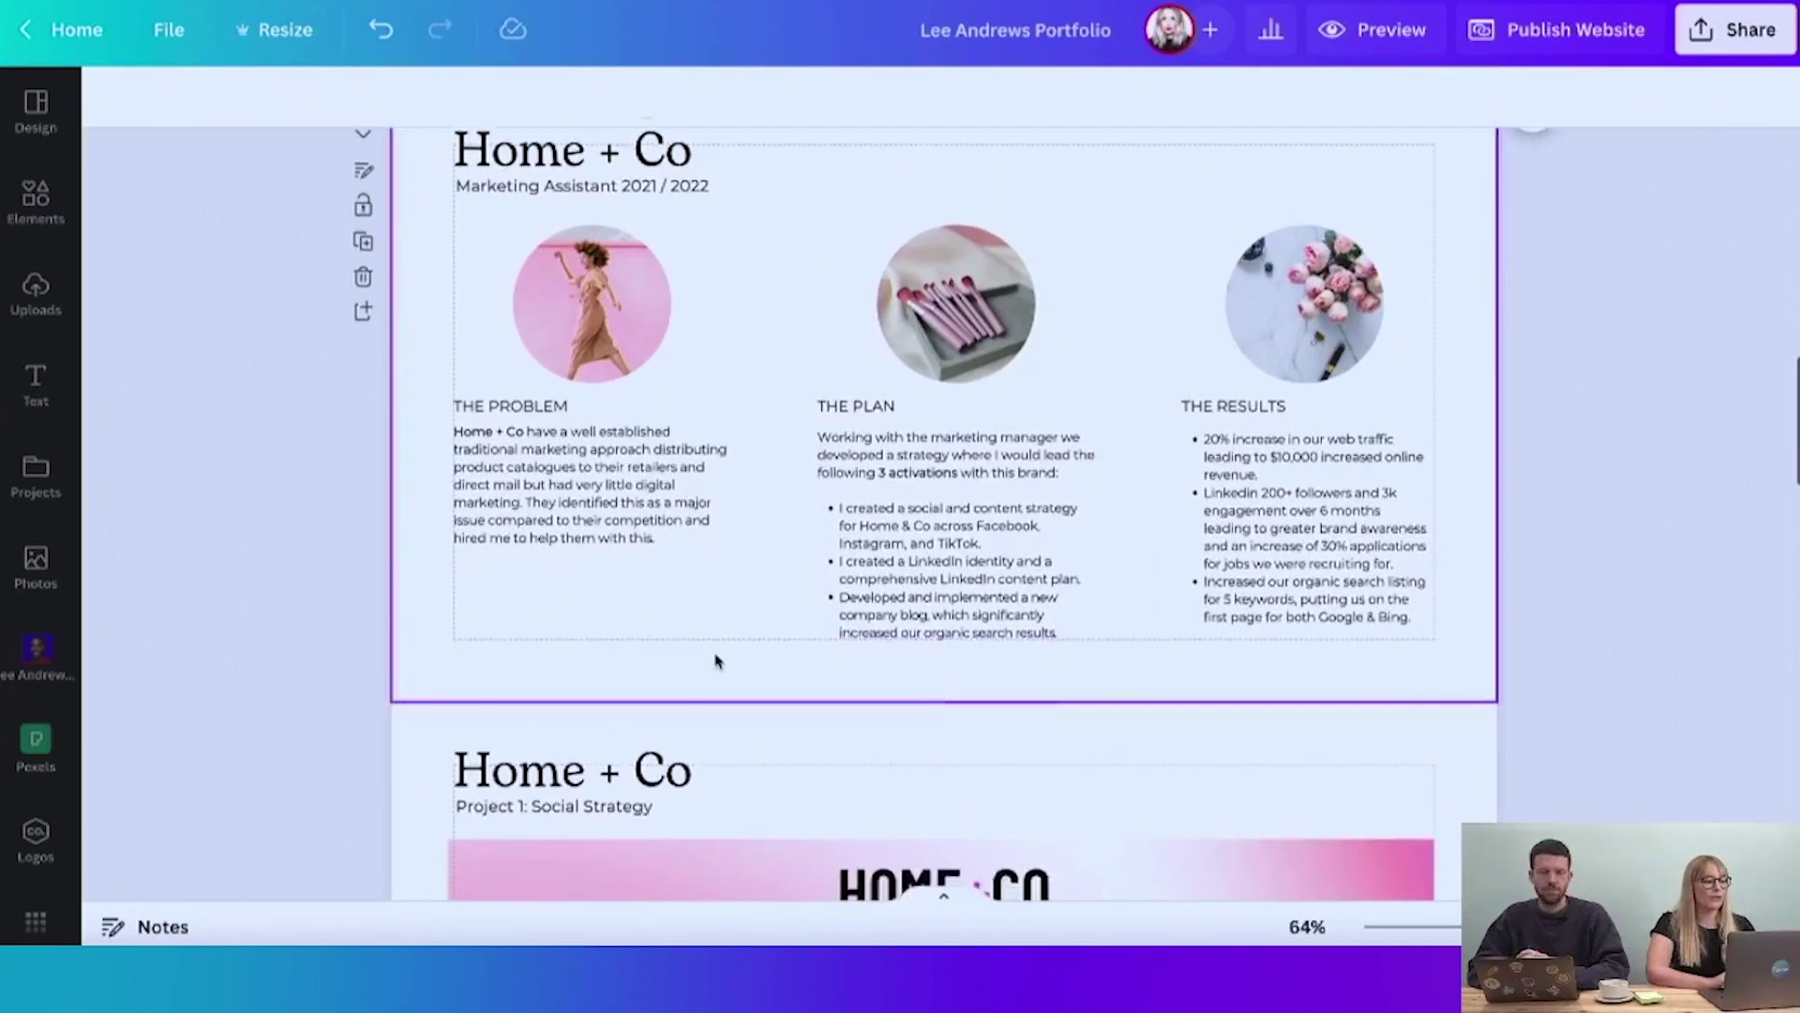
pyautogui.scroll(-15, 715, 661)
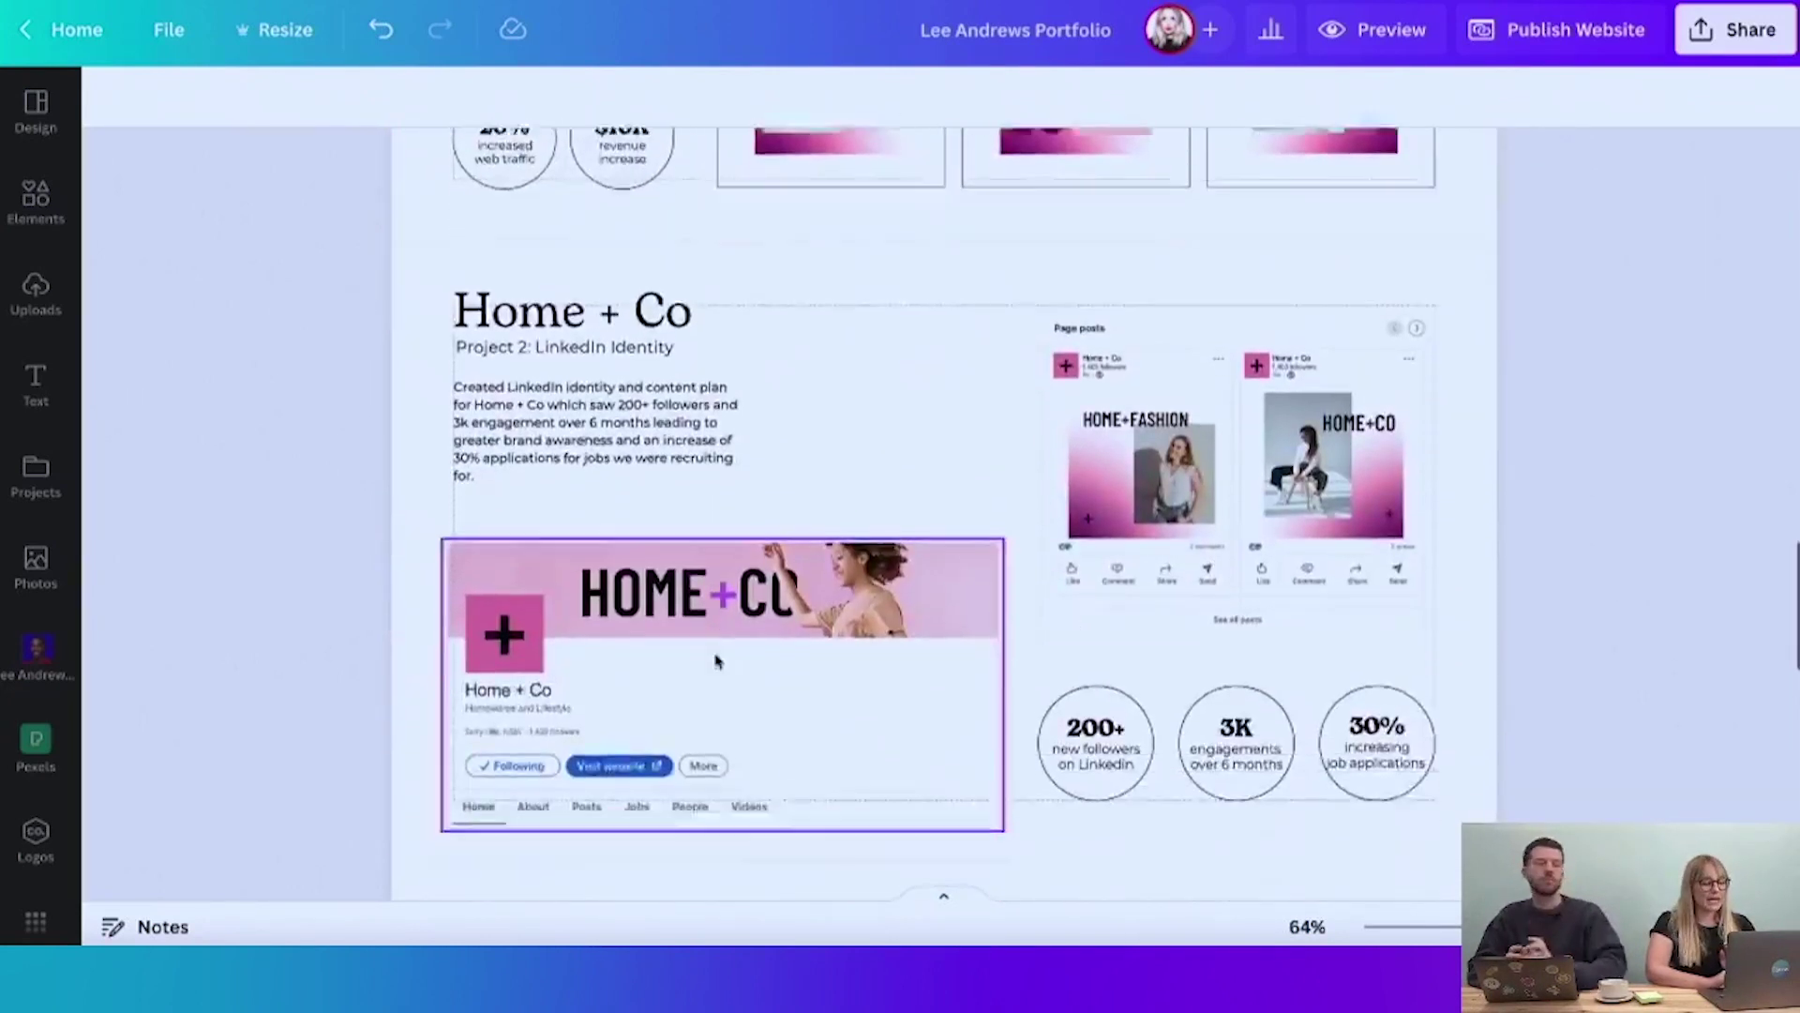
pyautogui.scroll(-2, 715, 551)
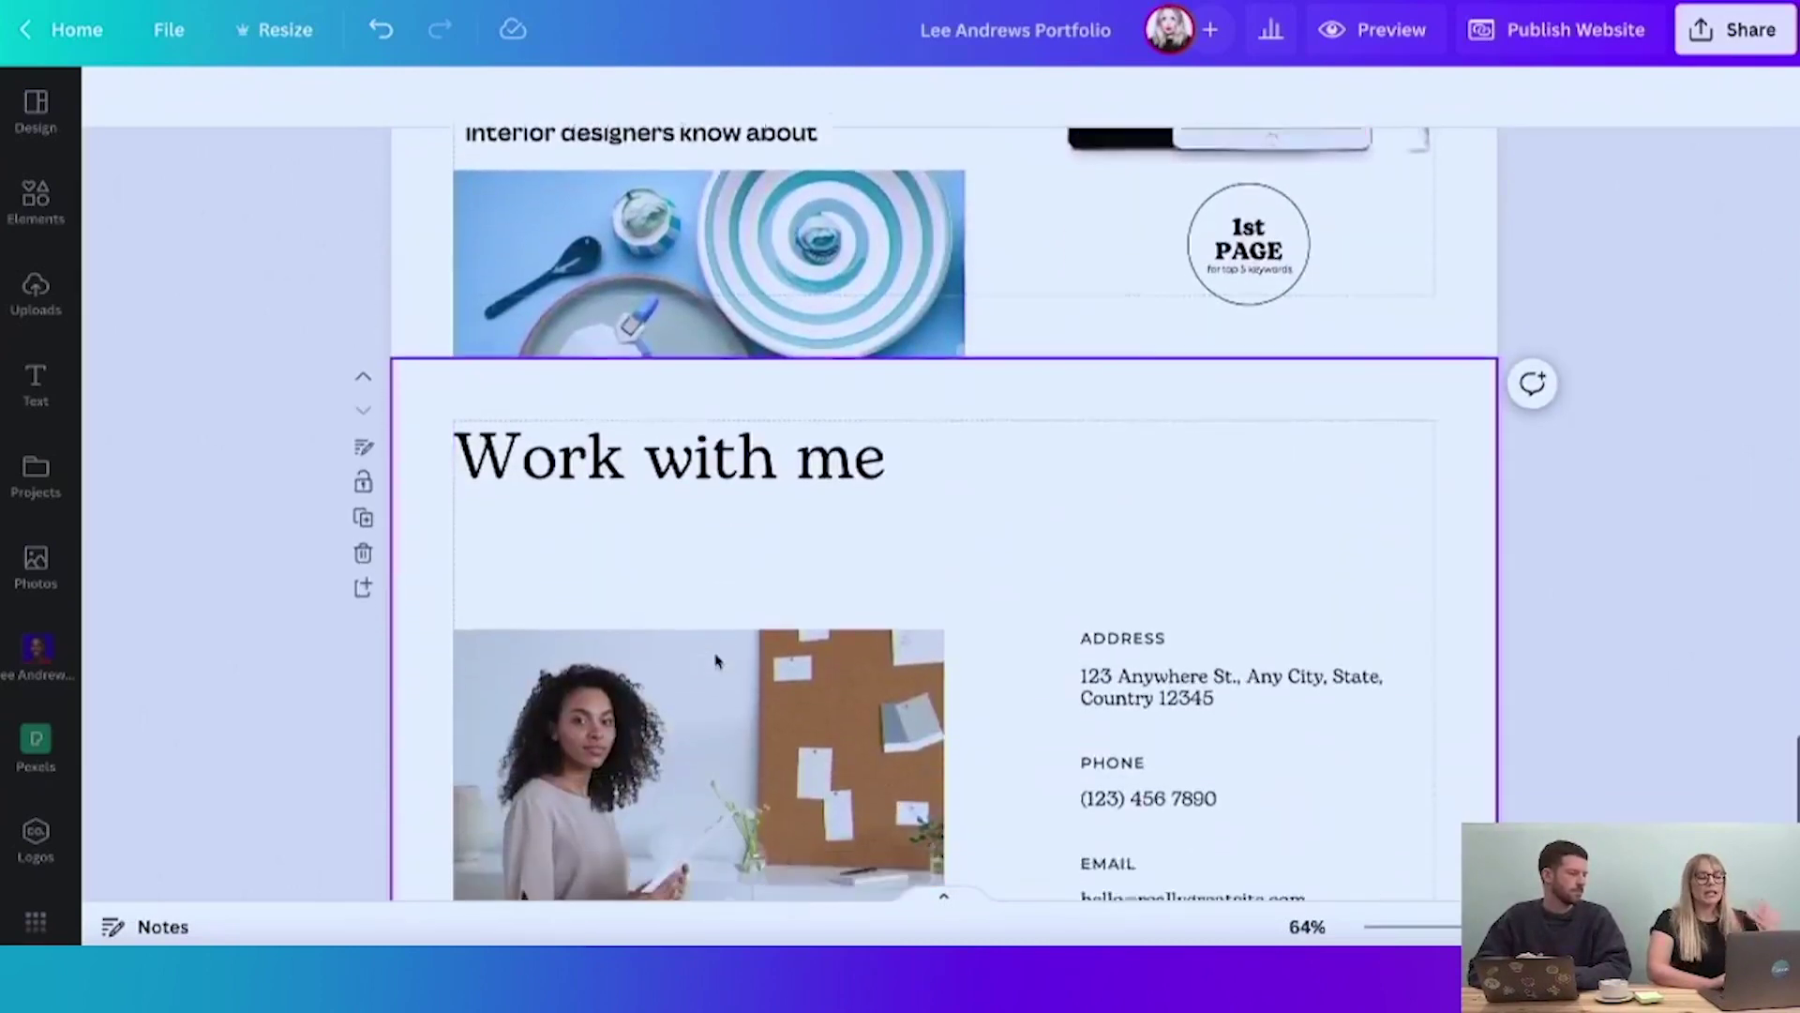
pyautogui.scroll(10, 965, 527)
pyautogui.scroll(18, 967, 538)
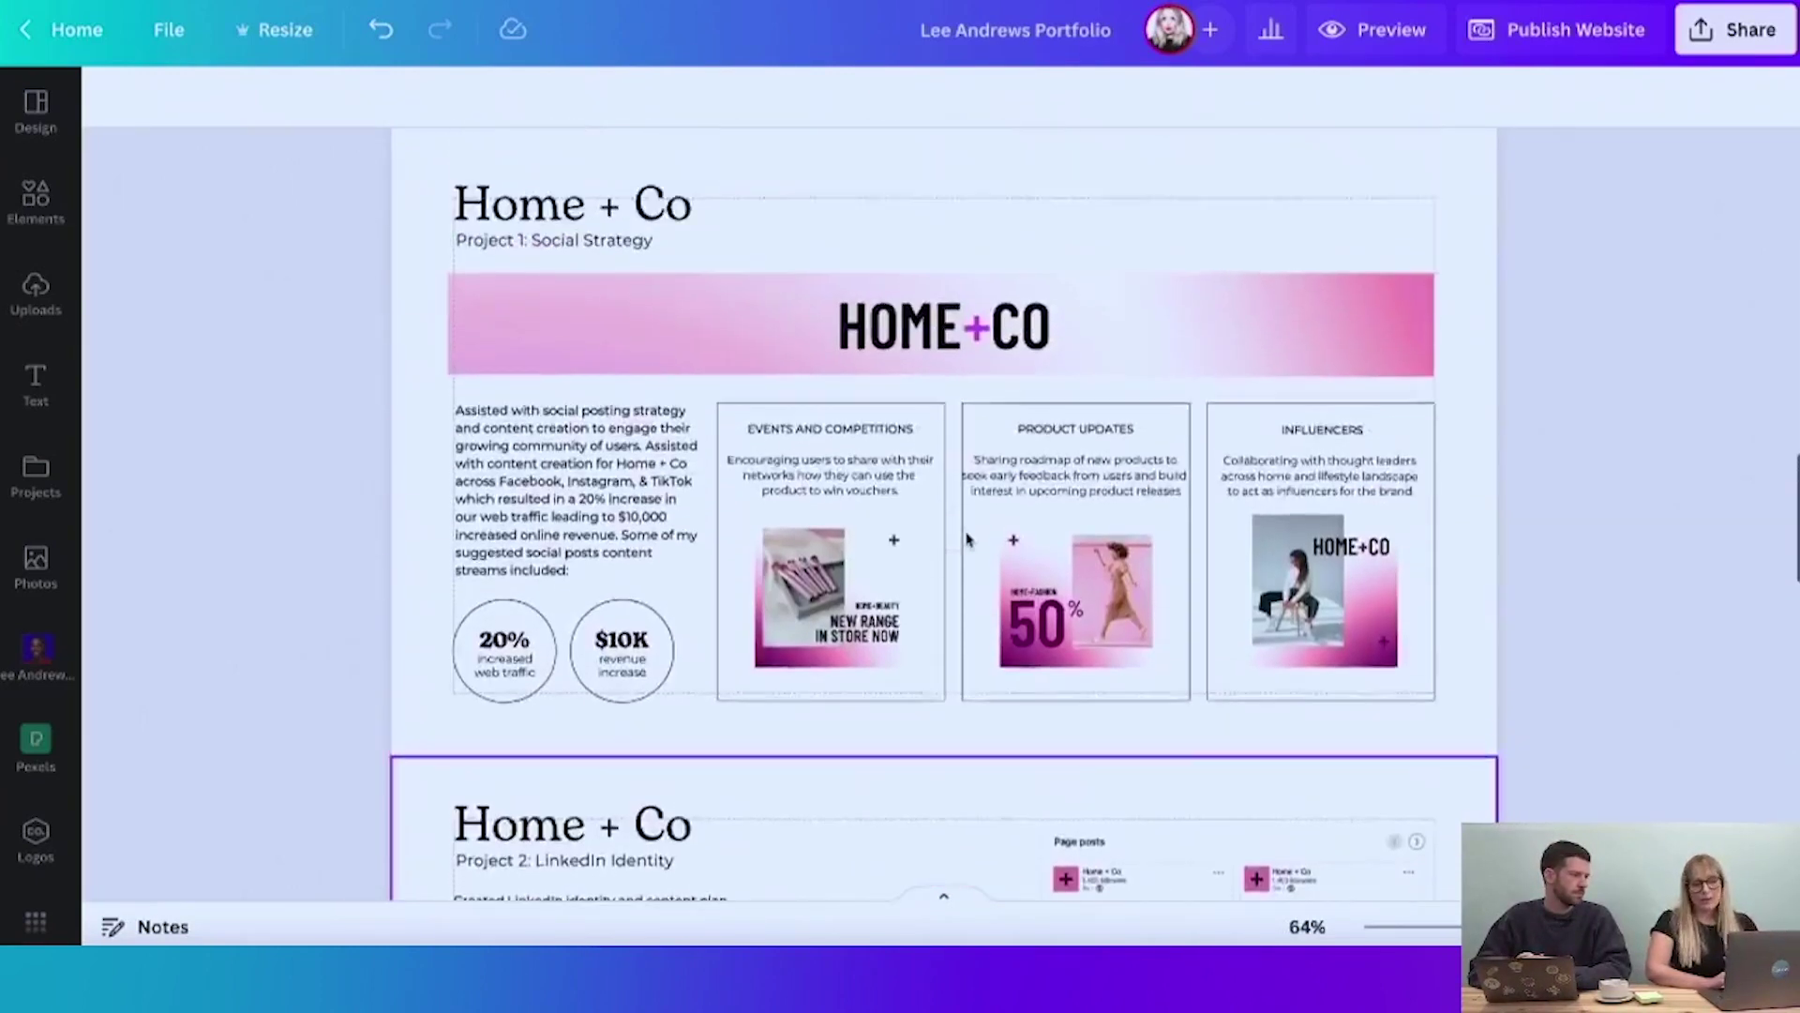
pyautogui.scroll(2, 967, 539)
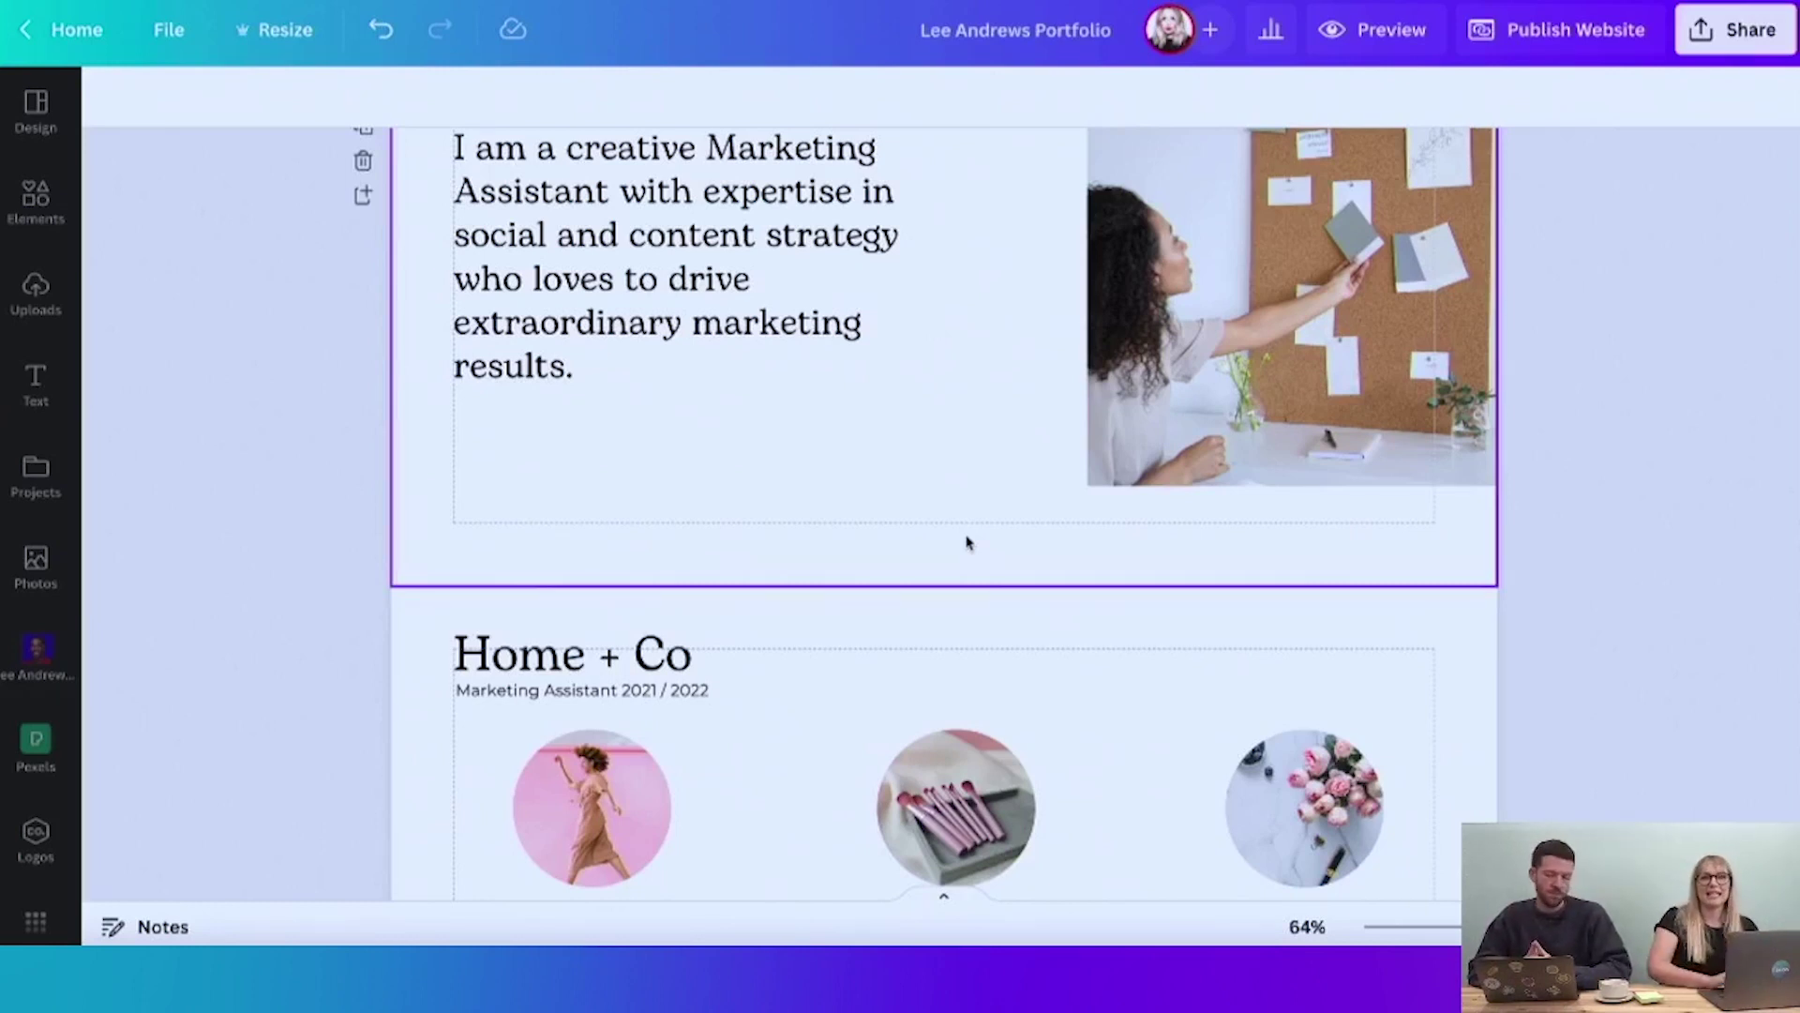
pyautogui.scroll(8, 968, 543)
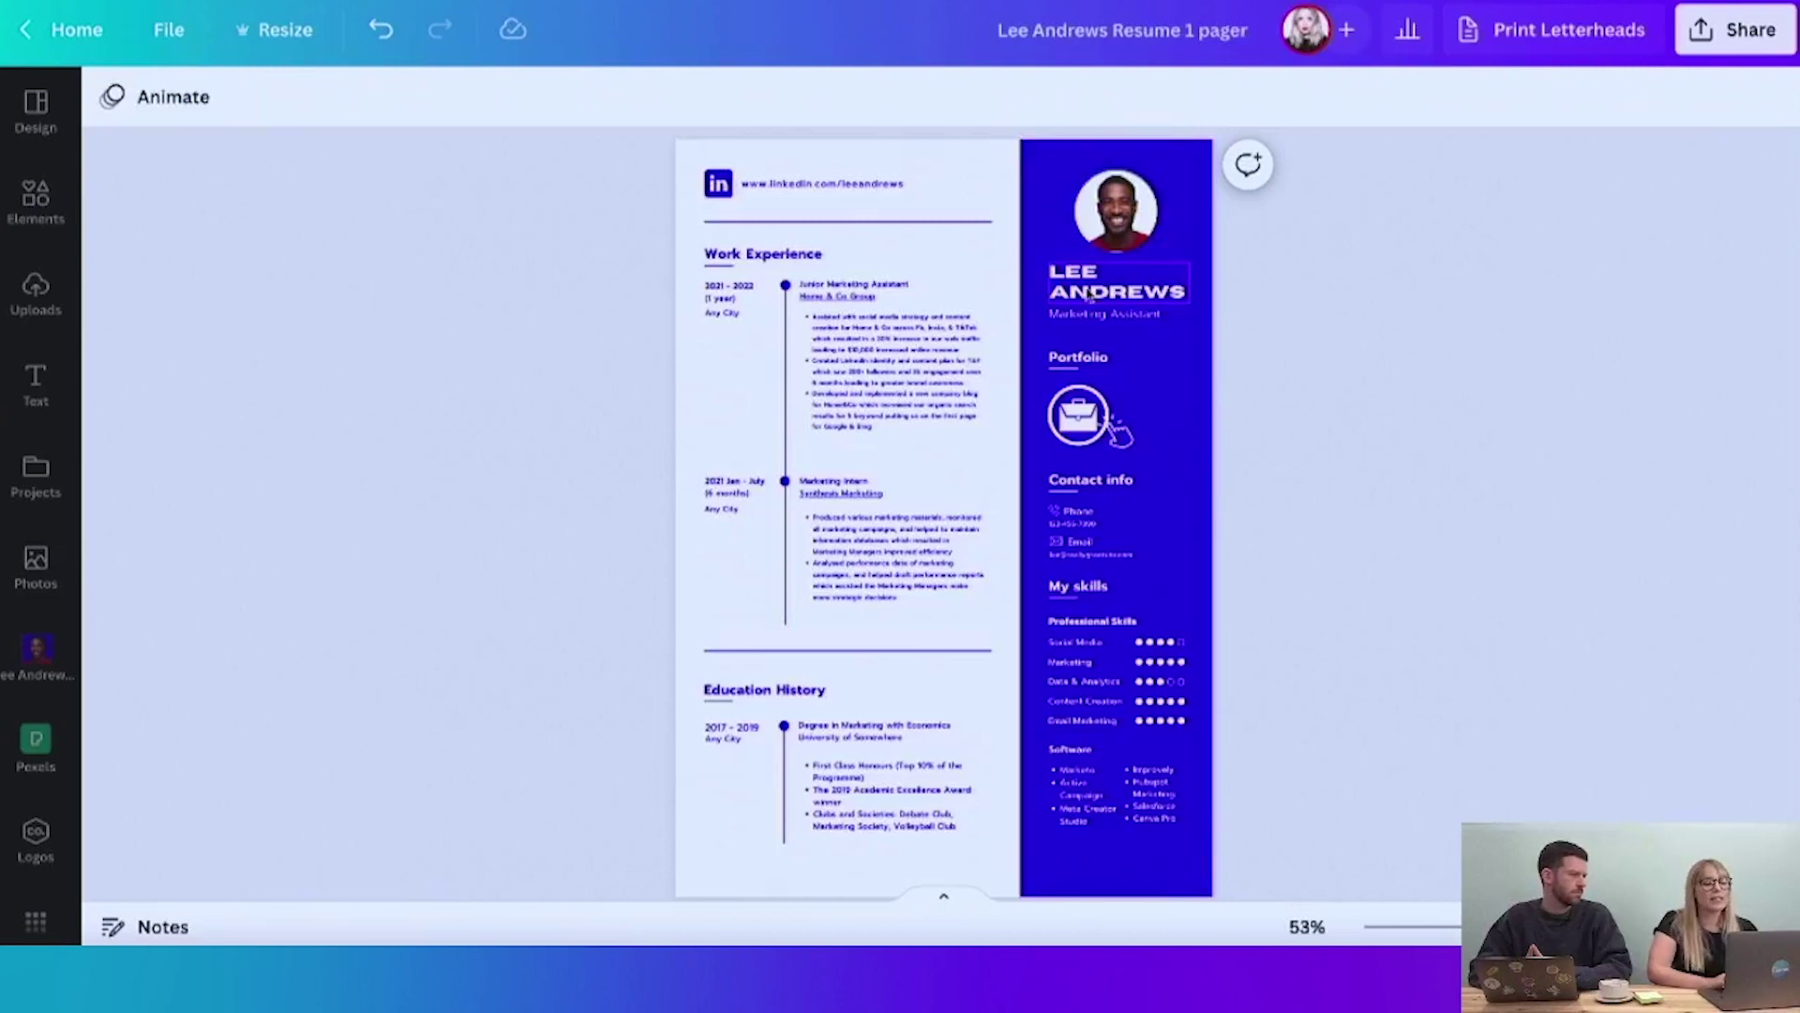
# - Check the fonts of the resume's name, headings and bullets, then open the blue sidebar's colour options
pyautogui.click(1090, 293)
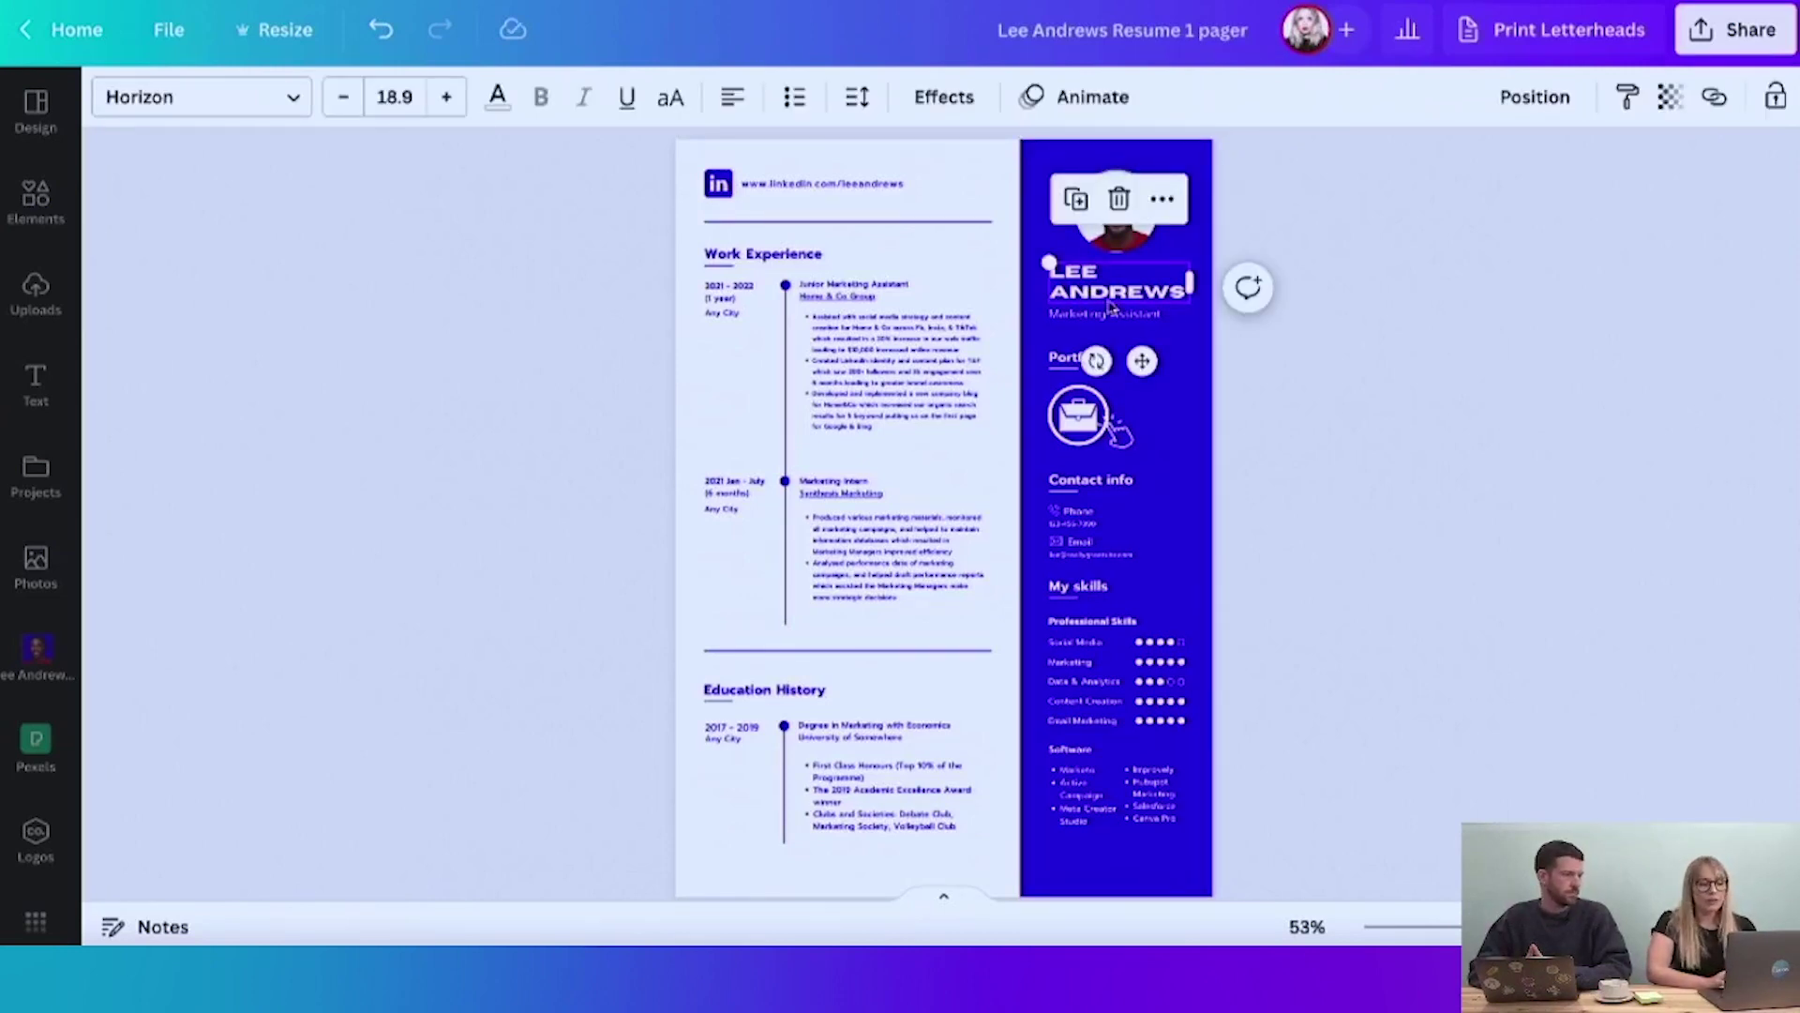
pyautogui.click(908, 366)
pyautogui.click(1153, 320)
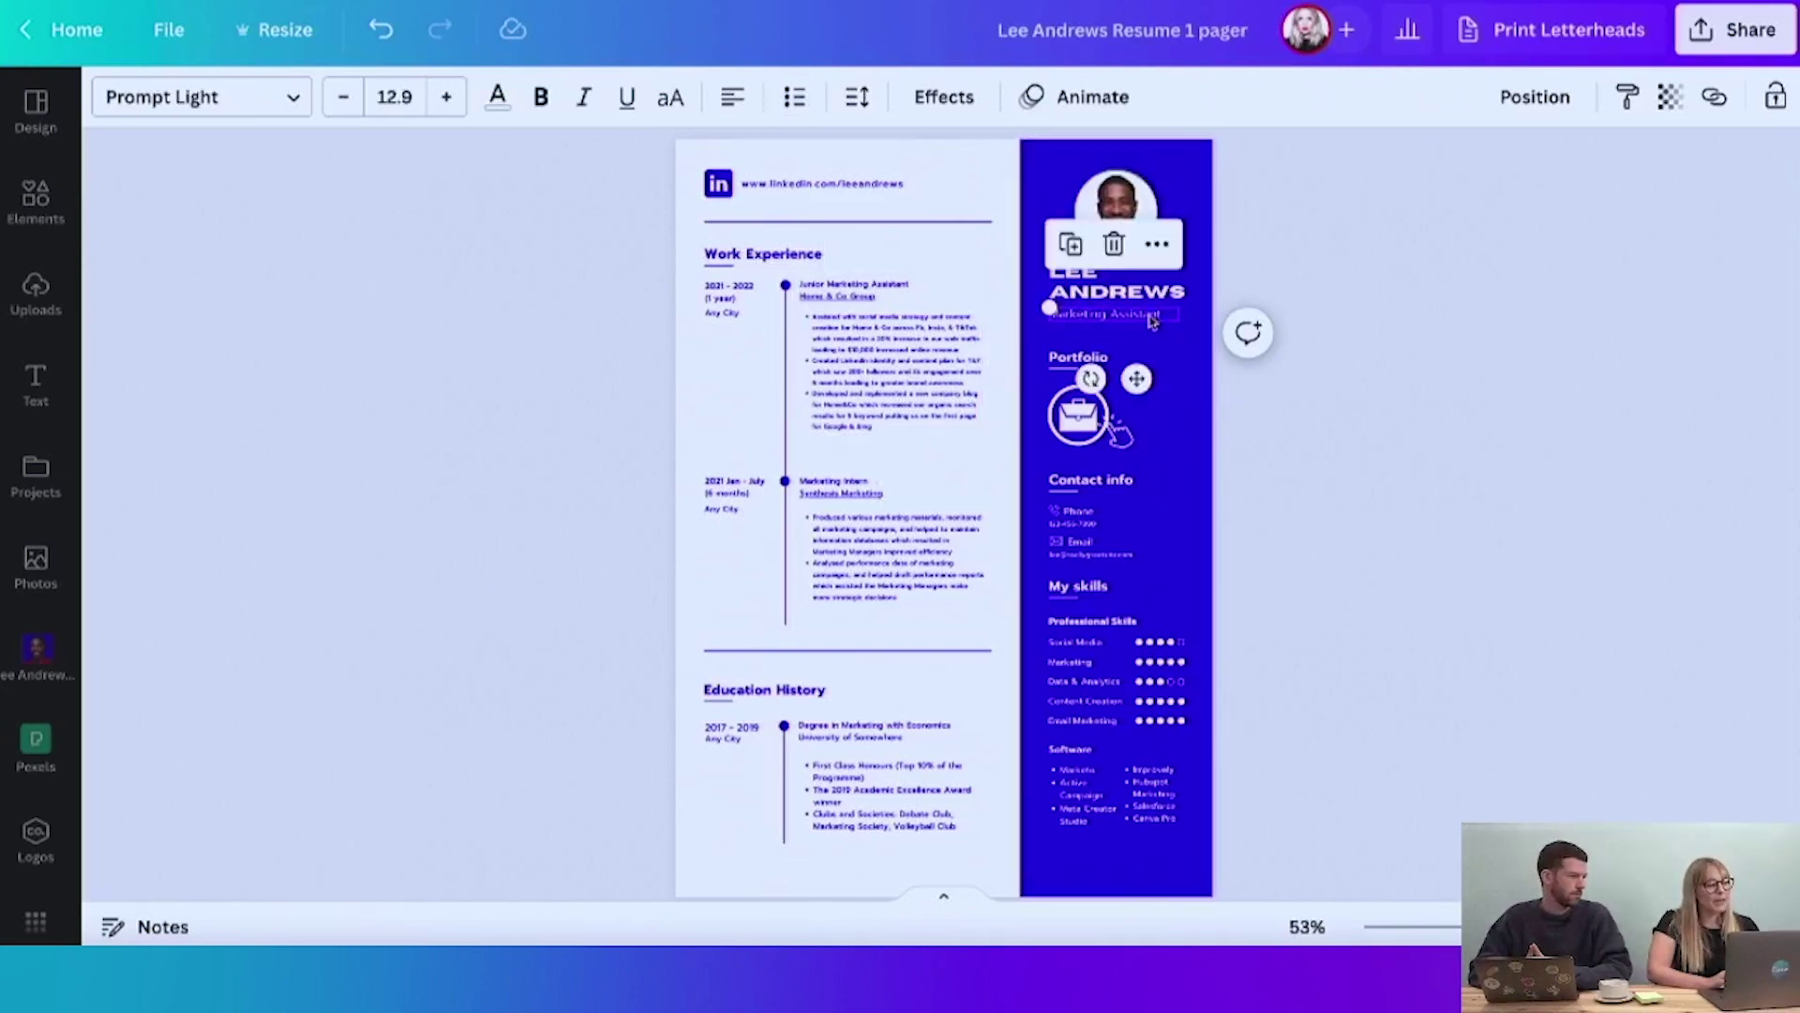
pyautogui.click(765, 255)
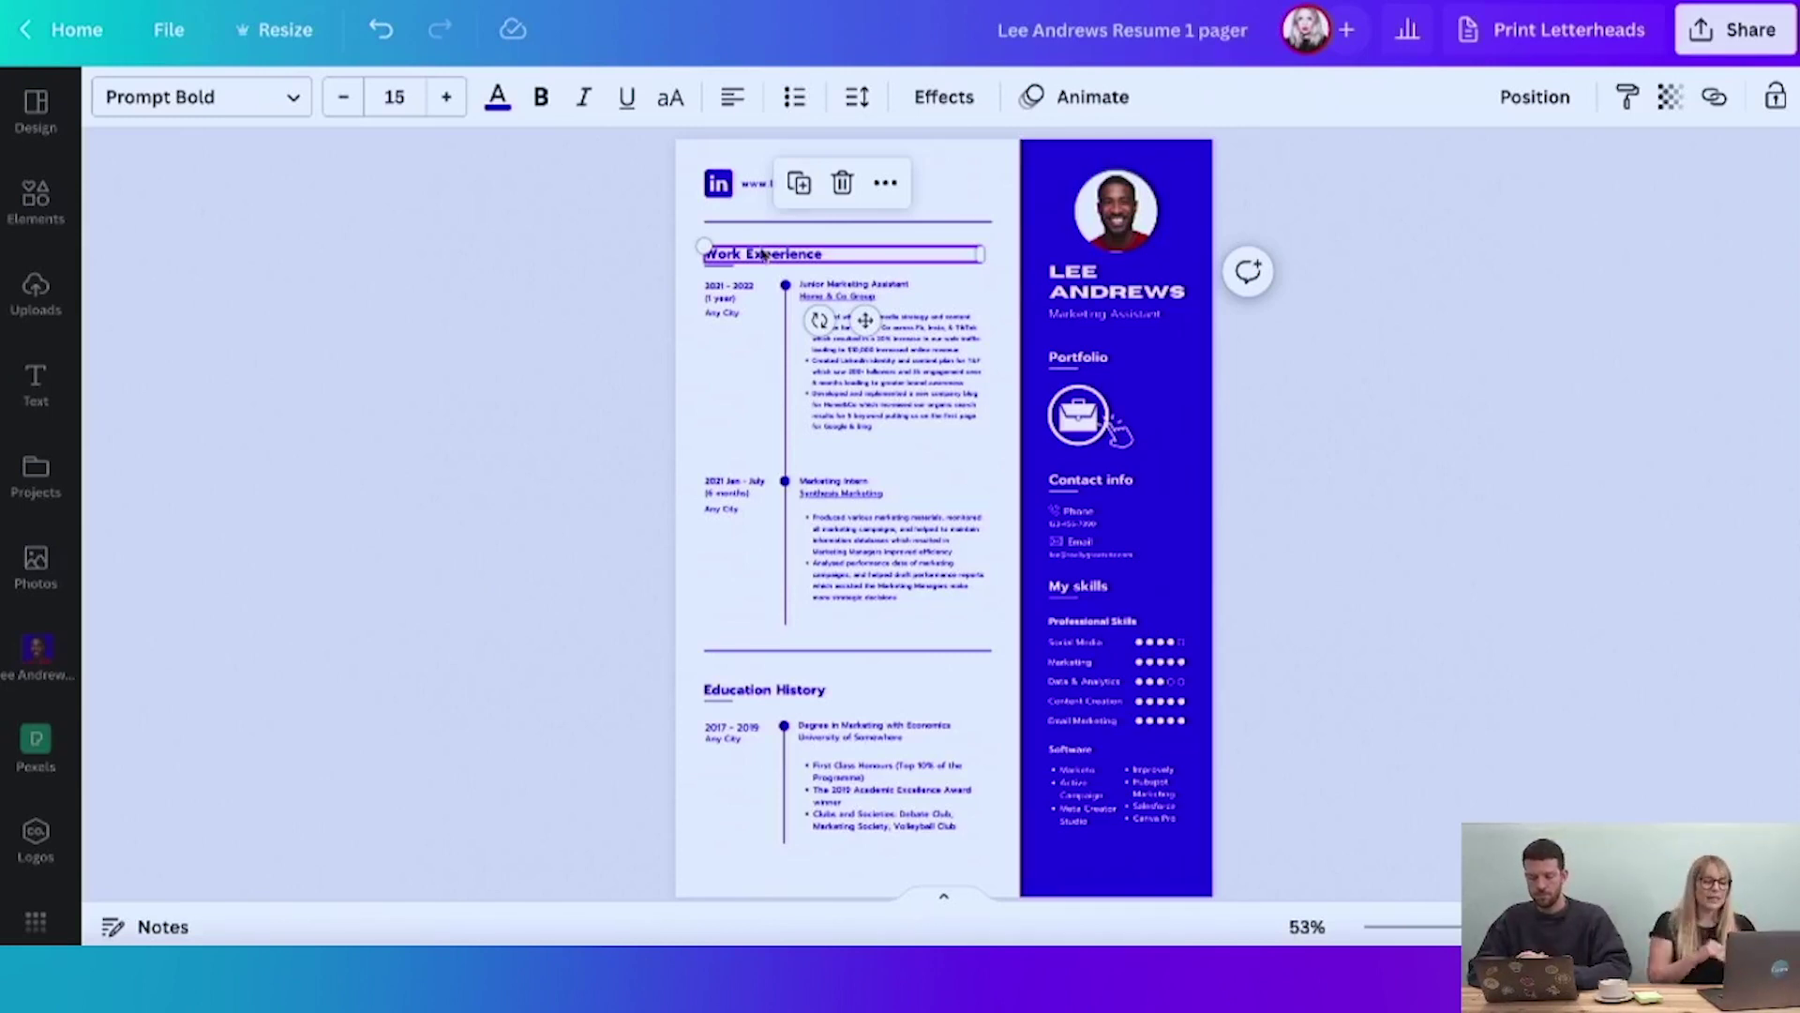
pyautogui.click(1099, 298)
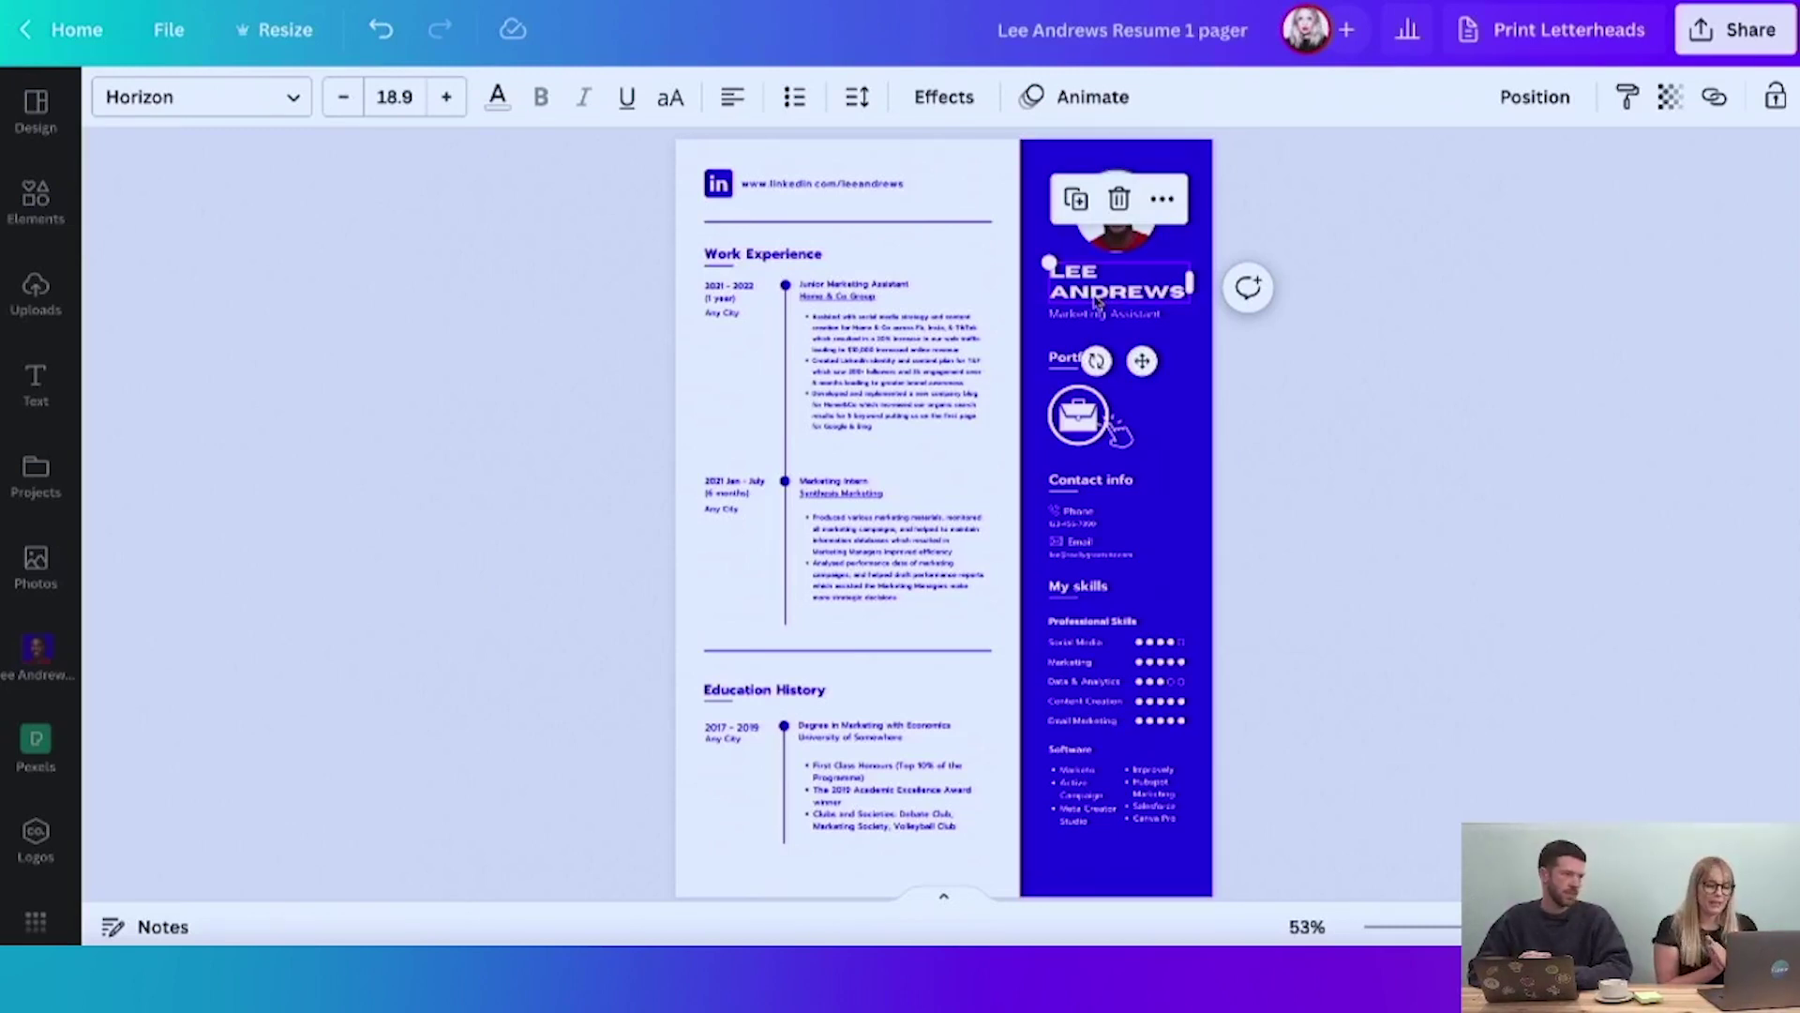
pyautogui.click(1189, 401)
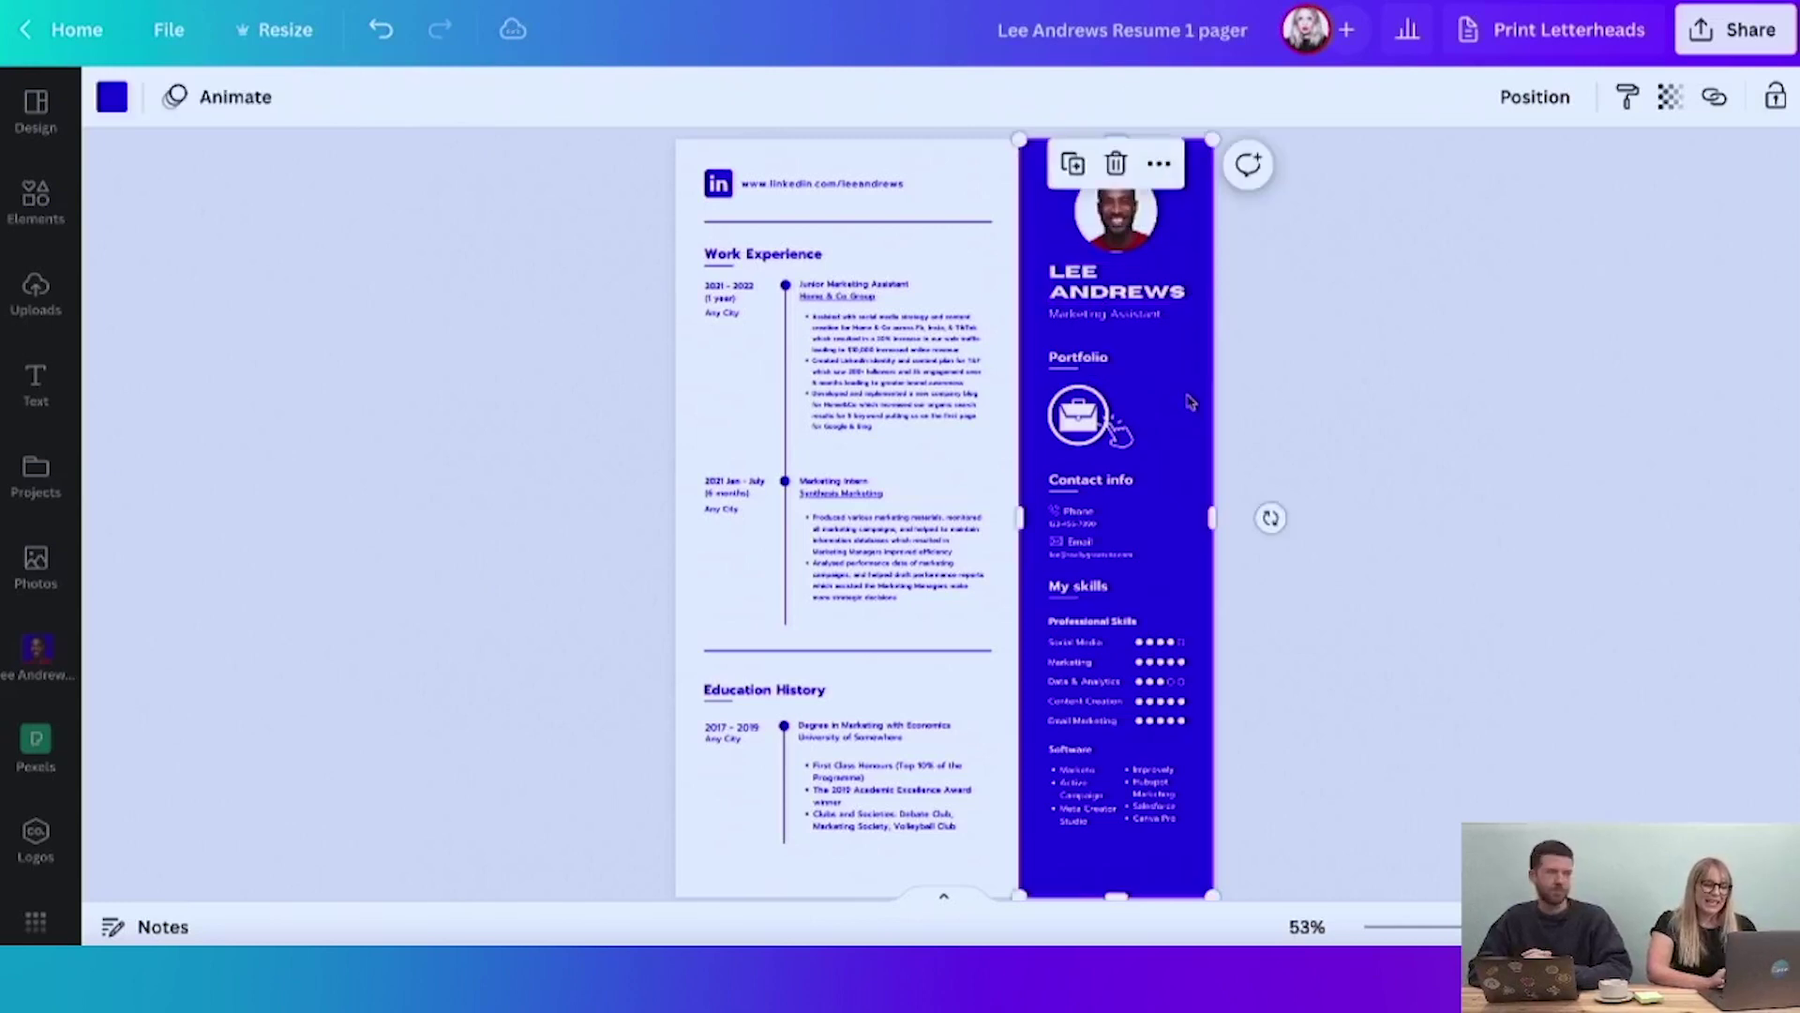
pyautogui.click(112, 96)
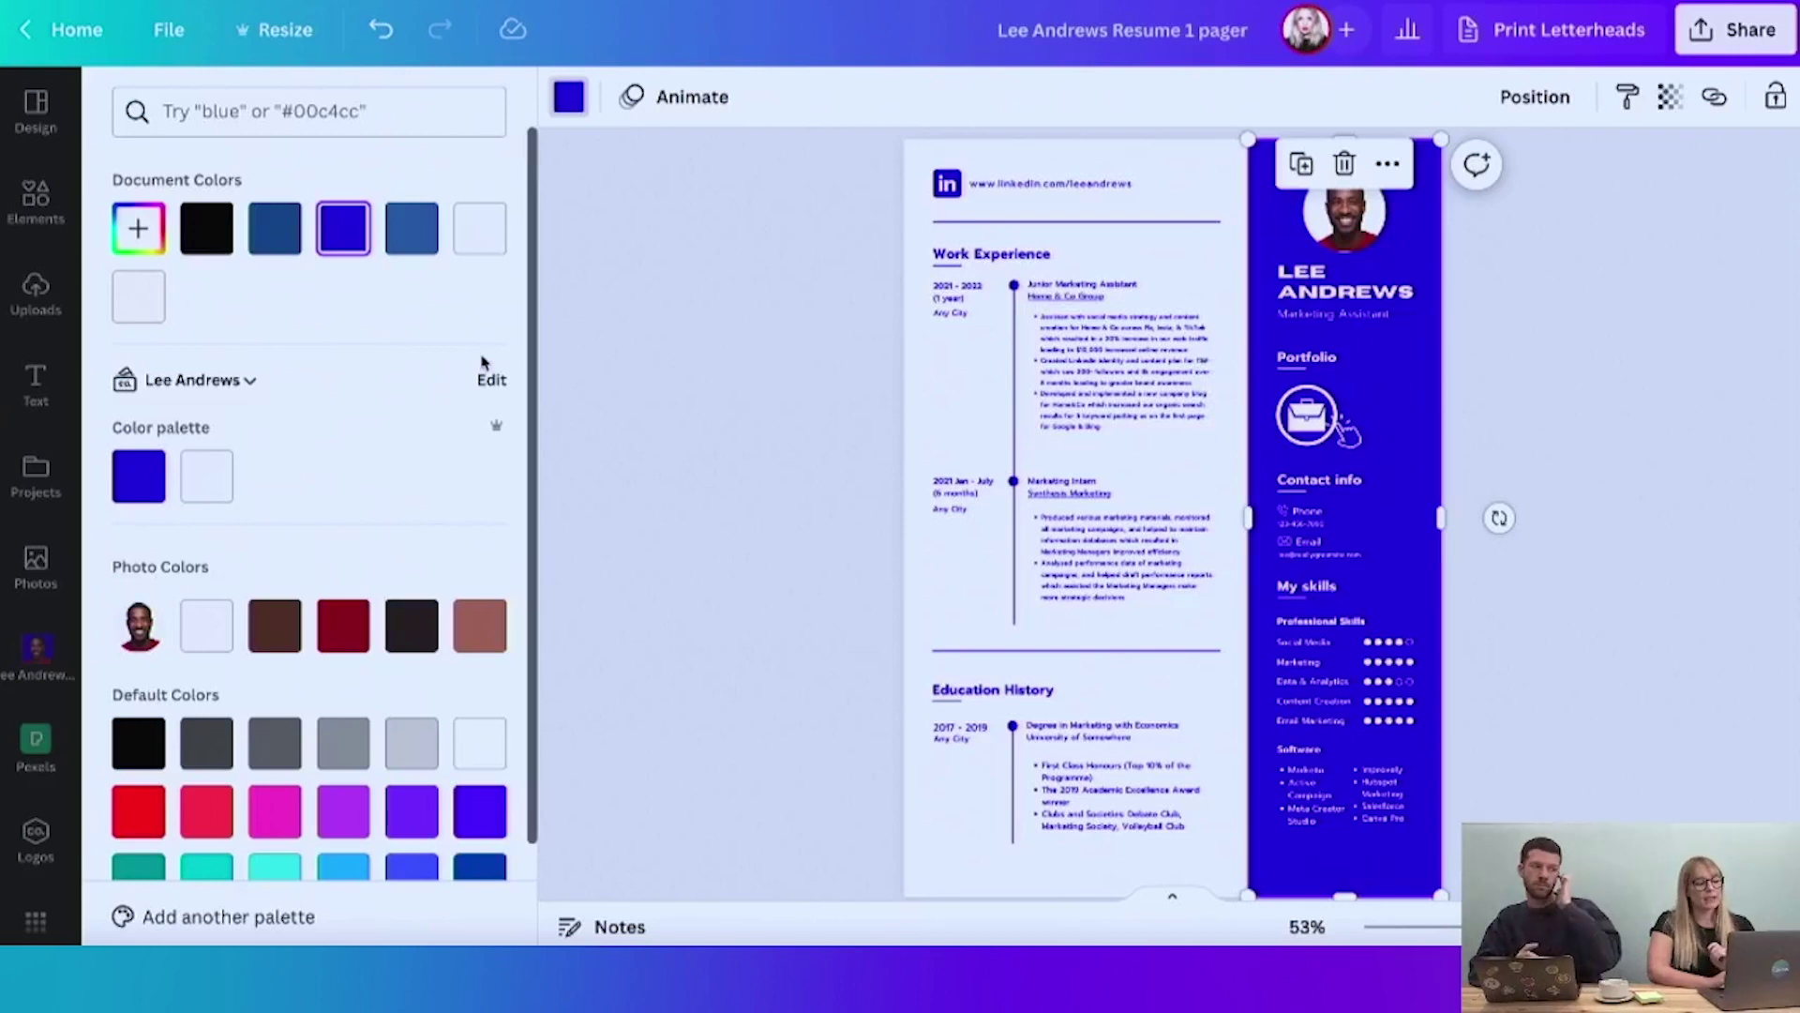
# - Eyedrop the resume sidebar's blue #2600C6 and add it as a document colour
pyautogui.click(134, 241)
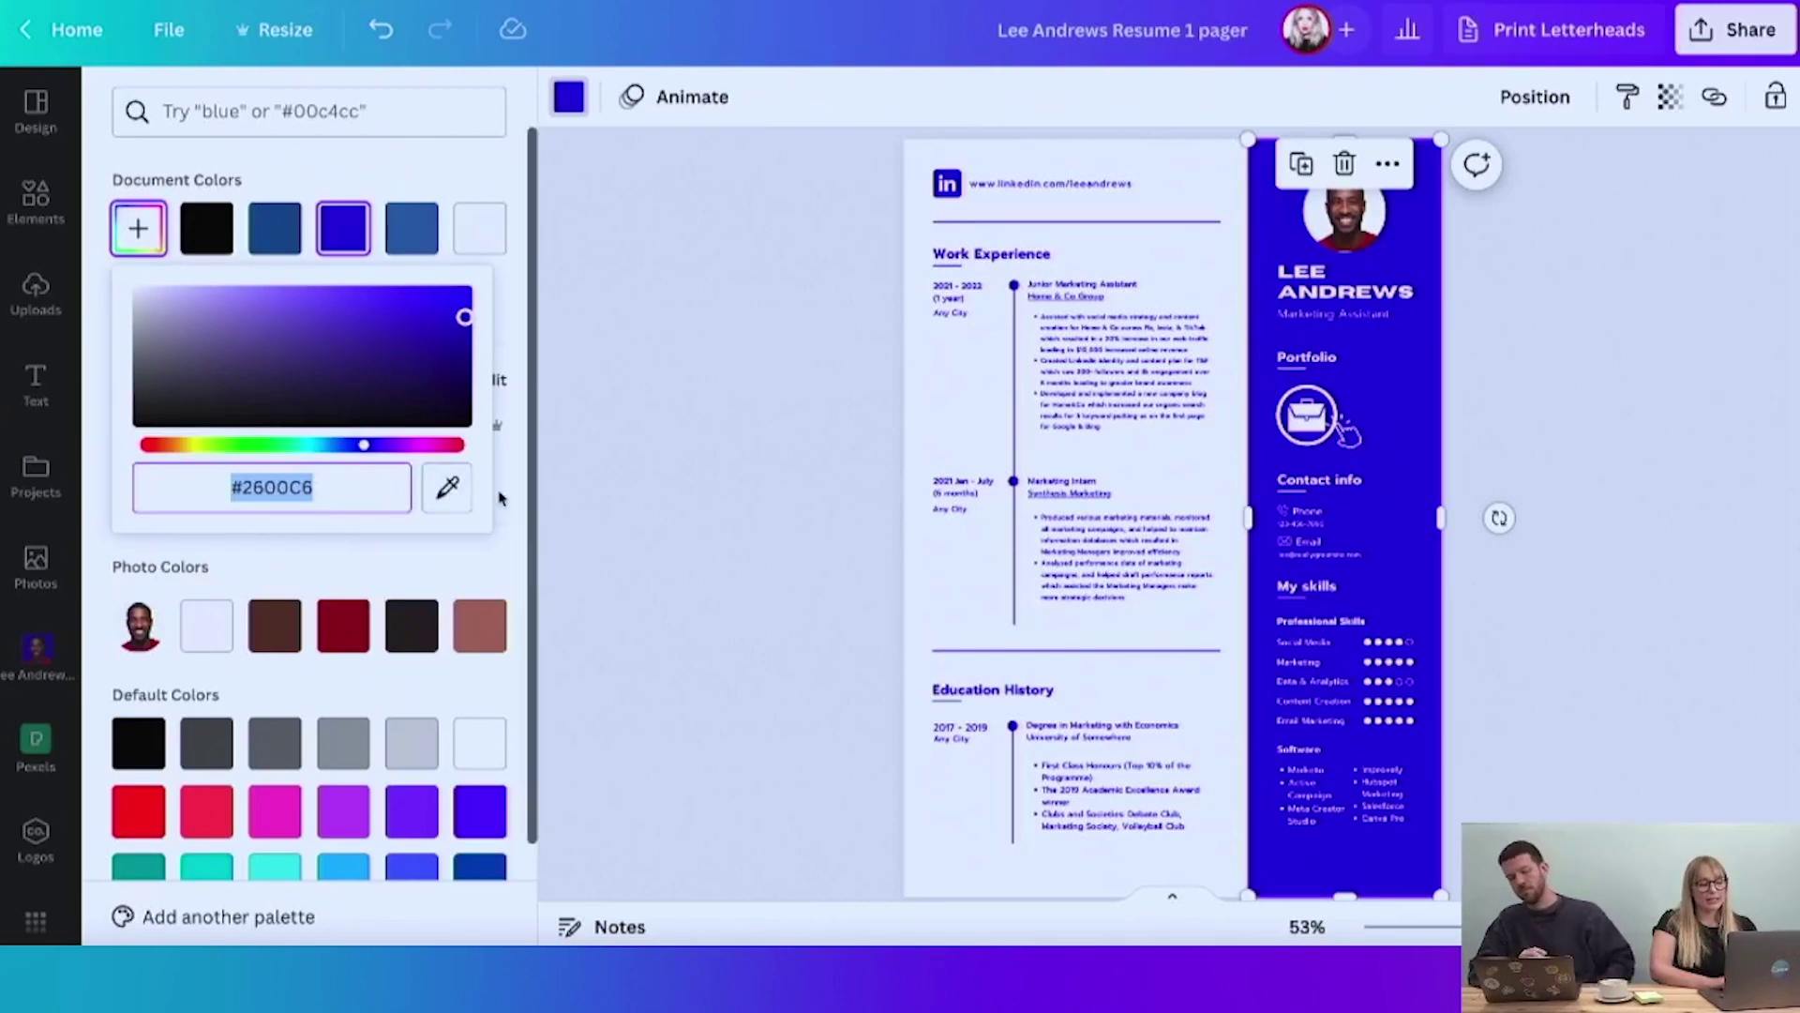
pyautogui.click(447, 487)
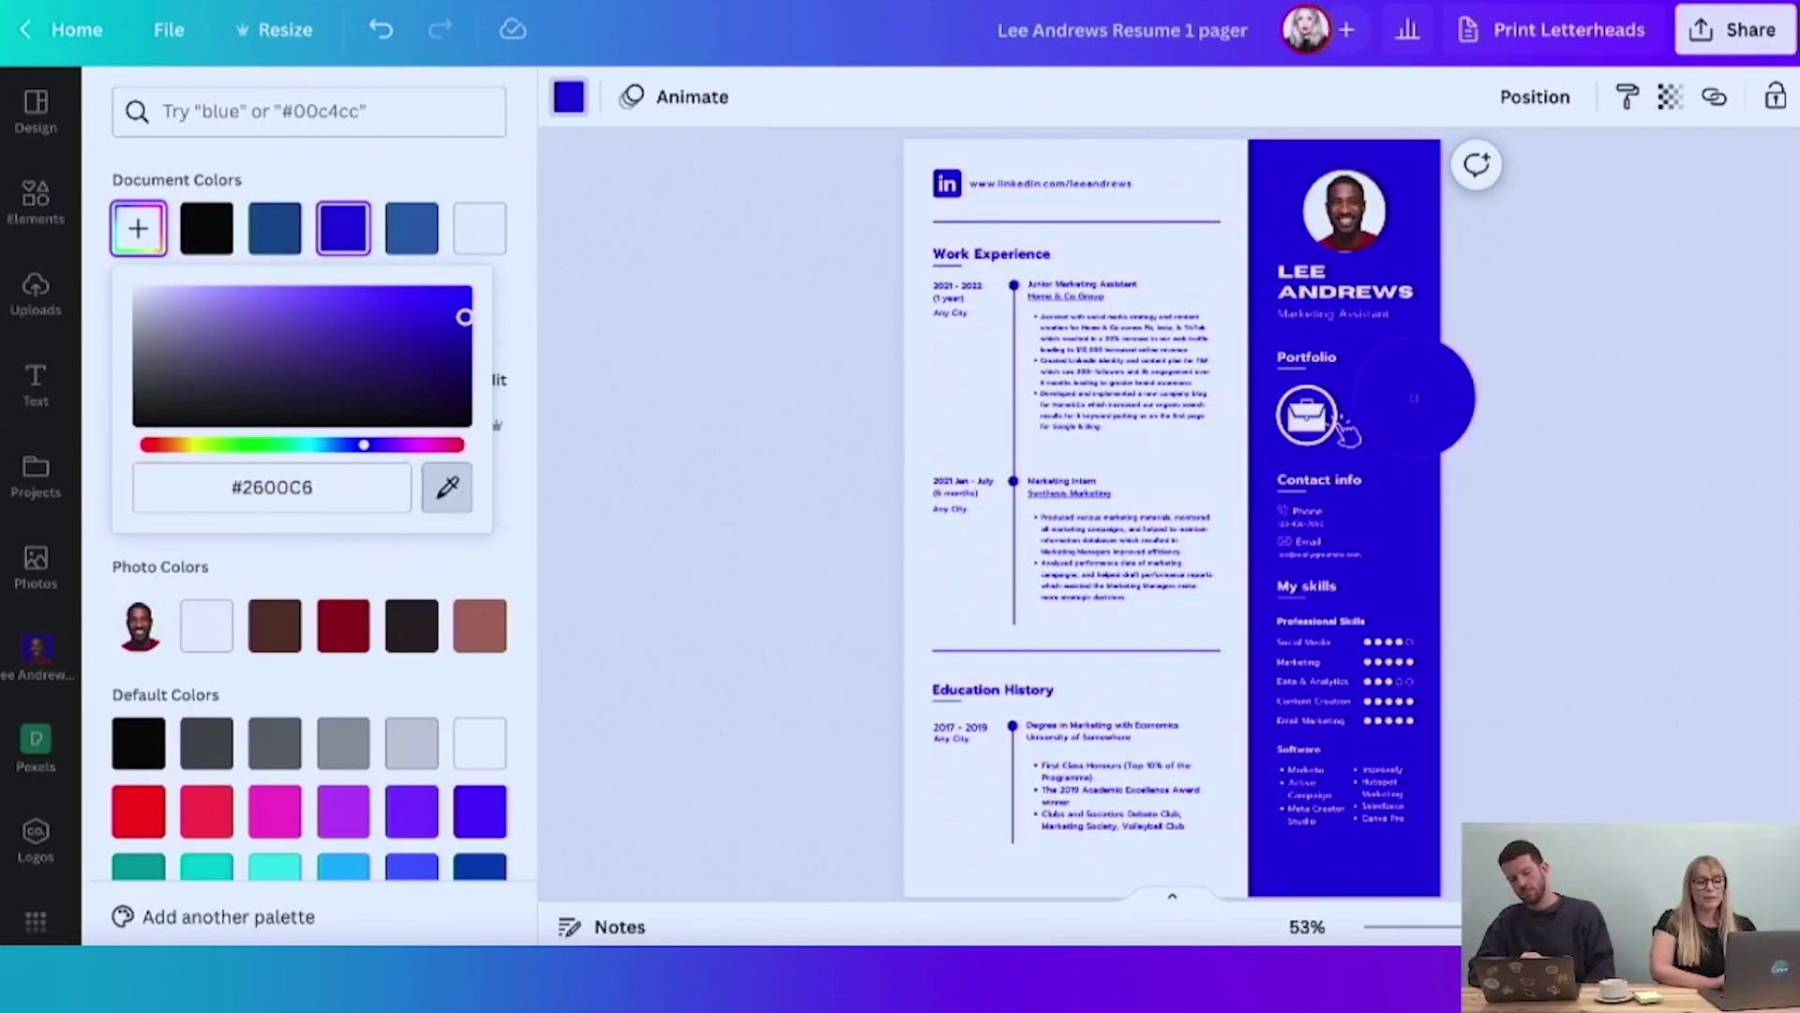
pyautogui.click(1414, 398)
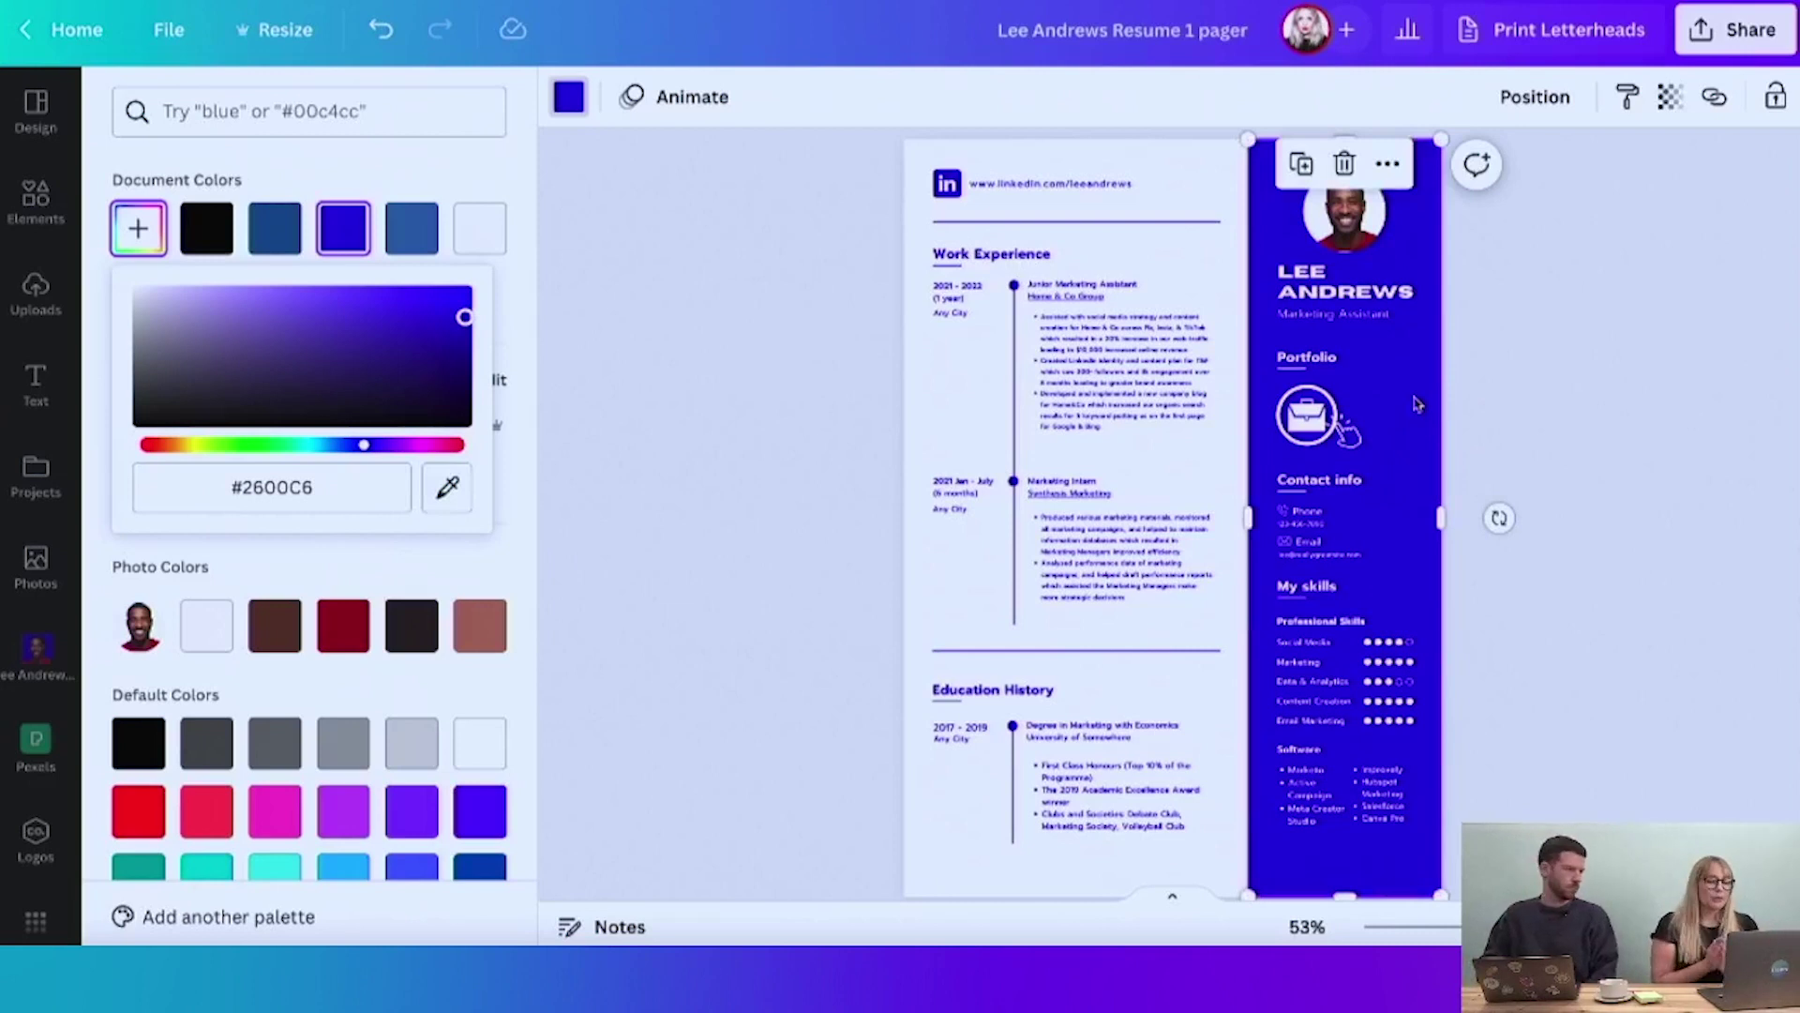
pyautogui.click(339, 493)
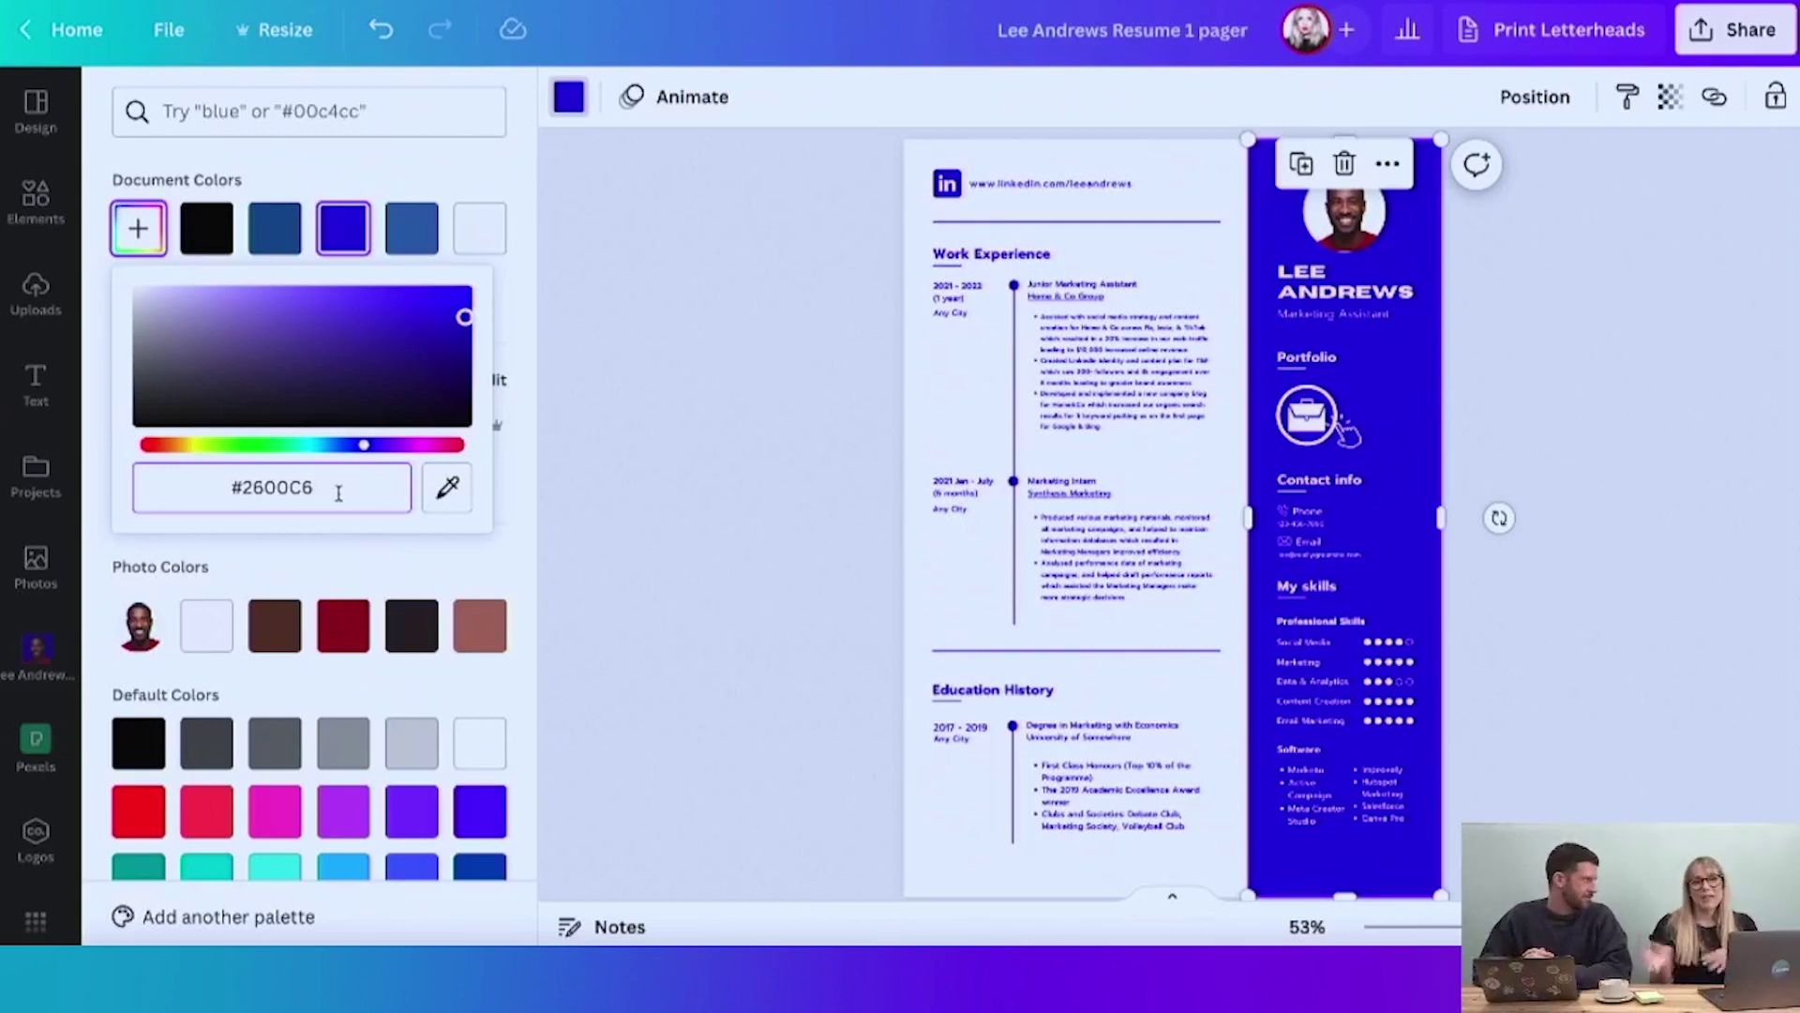
pyautogui.press('Return')
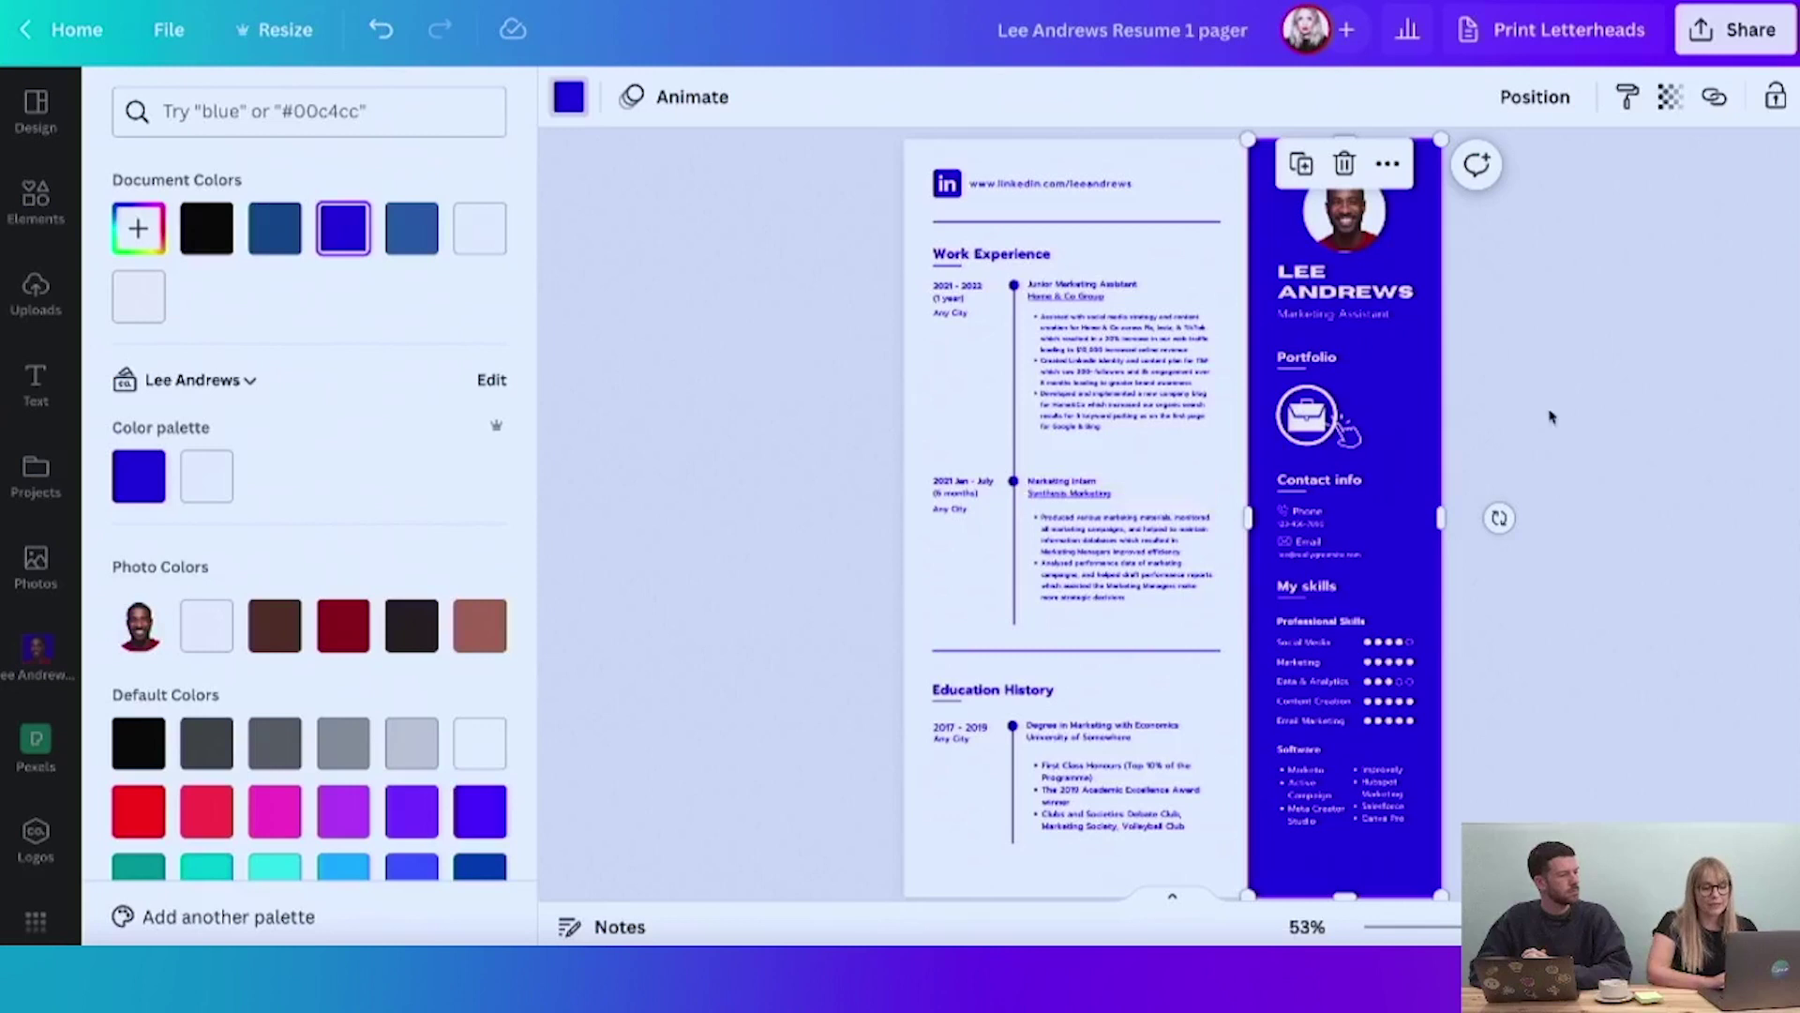
pyautogui.press('Escape')
pyautogui.click(1480, 377)
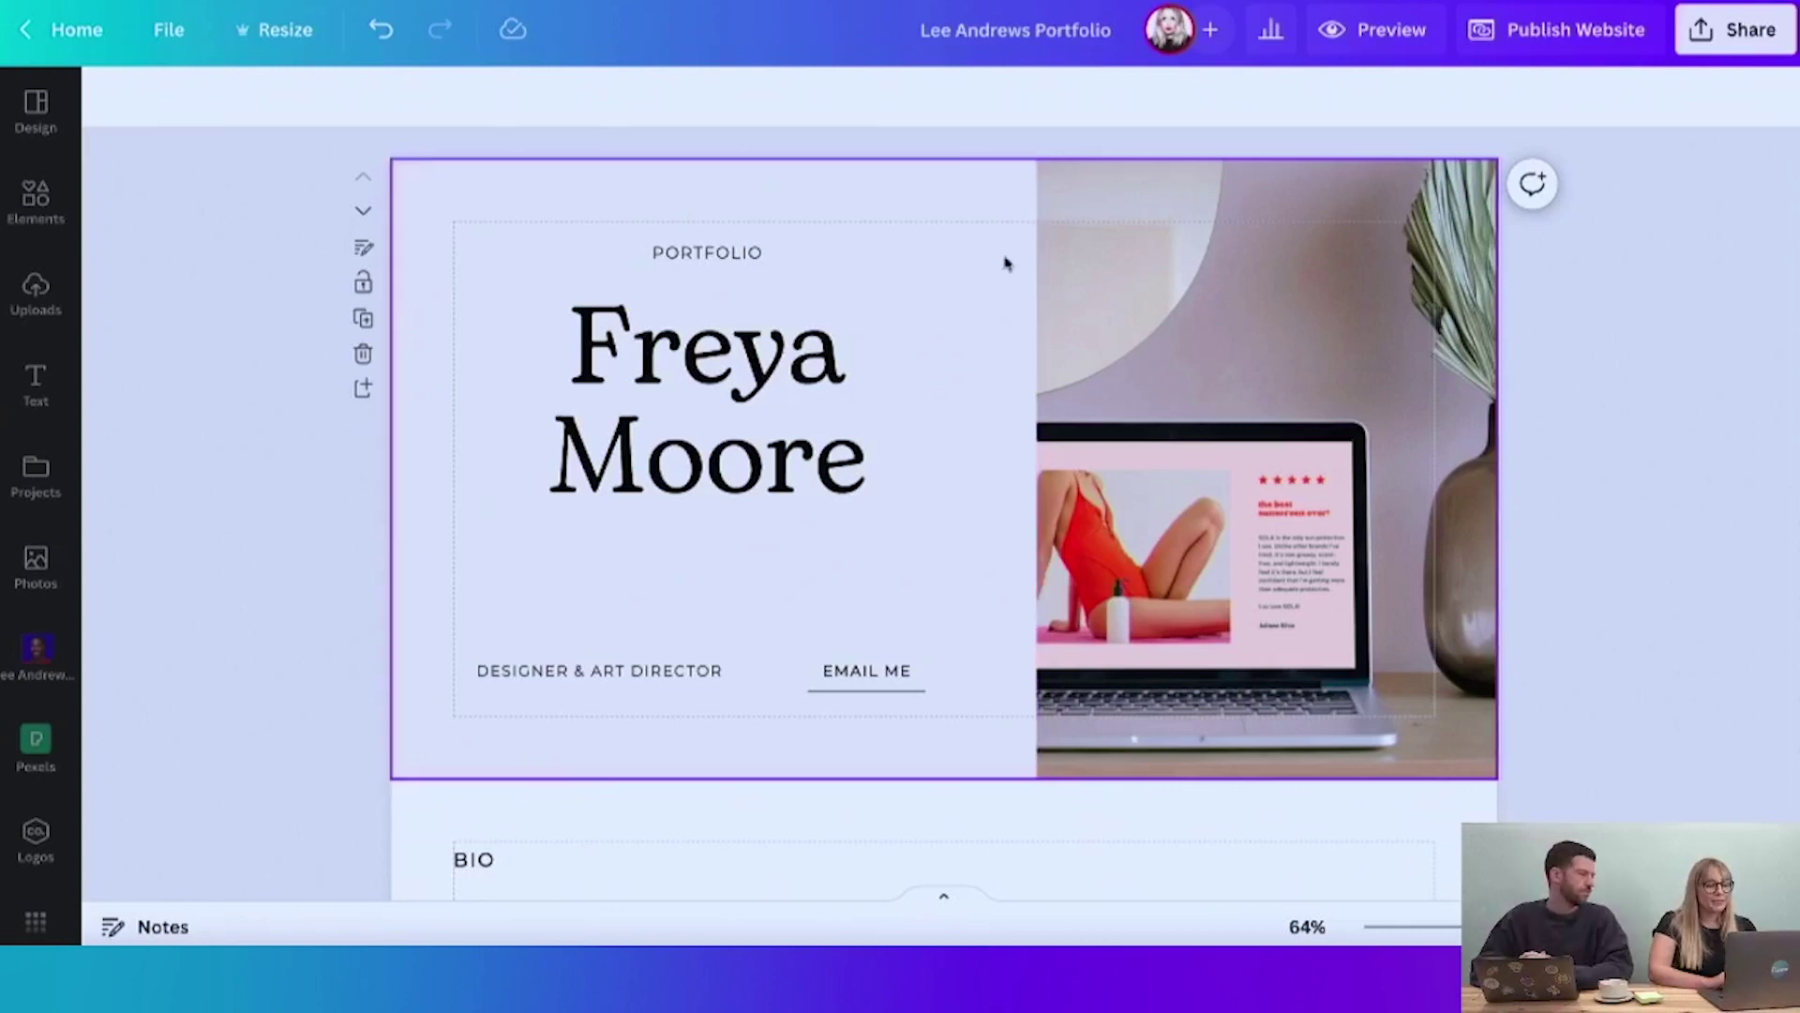
# - Delete the hero's laptop photo and fill the hero background with brand blue #2600C6
pyautogui.click(905, 196)
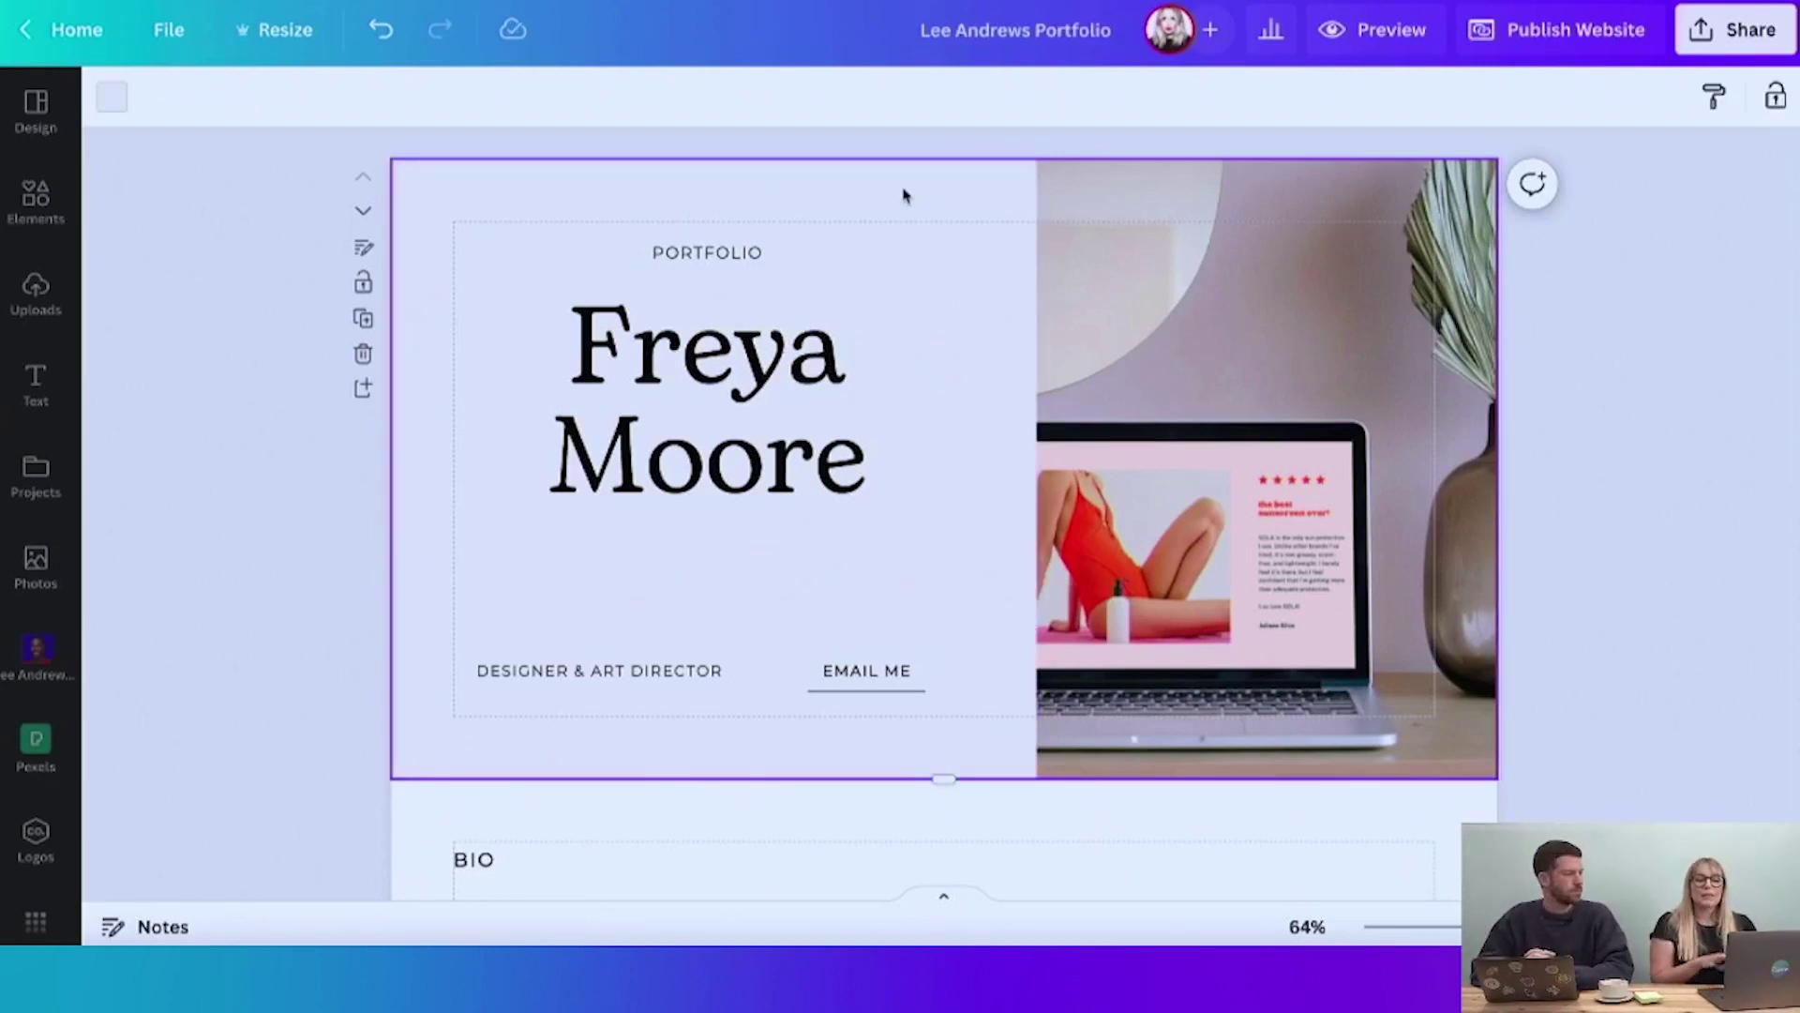
pyautogui.click(1194, 310)
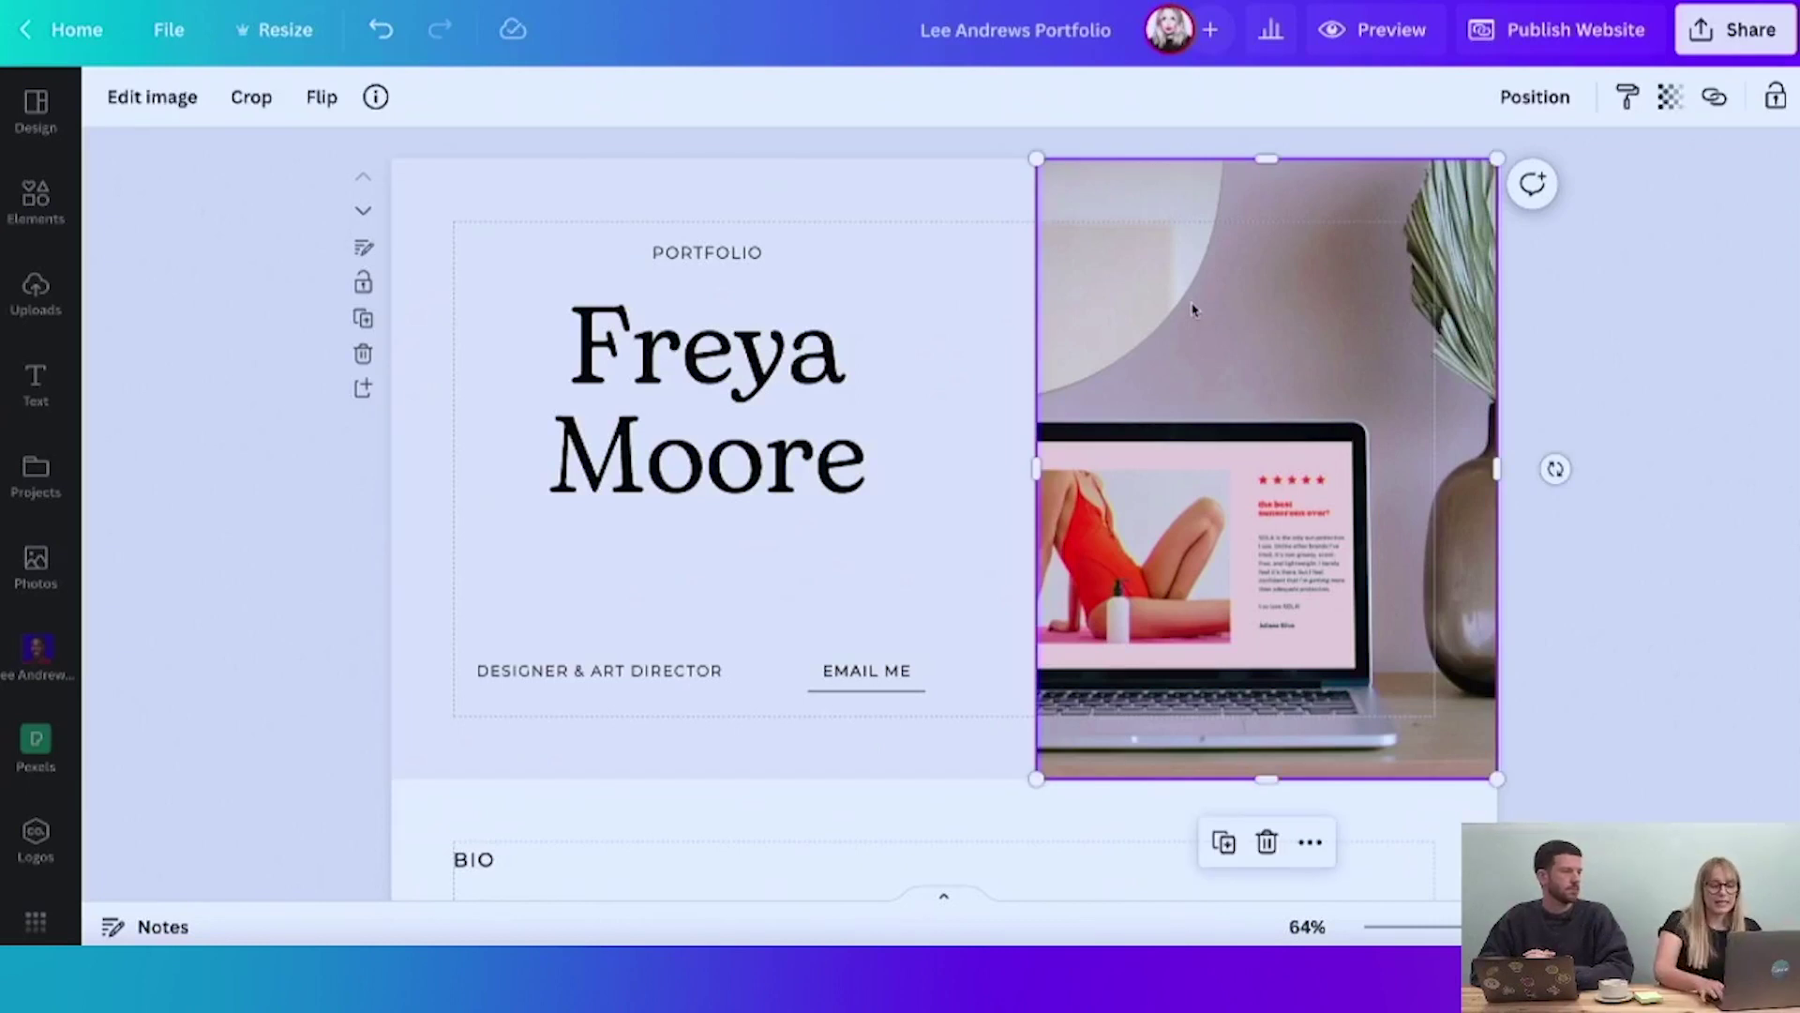
pyautogui.press('Delete')
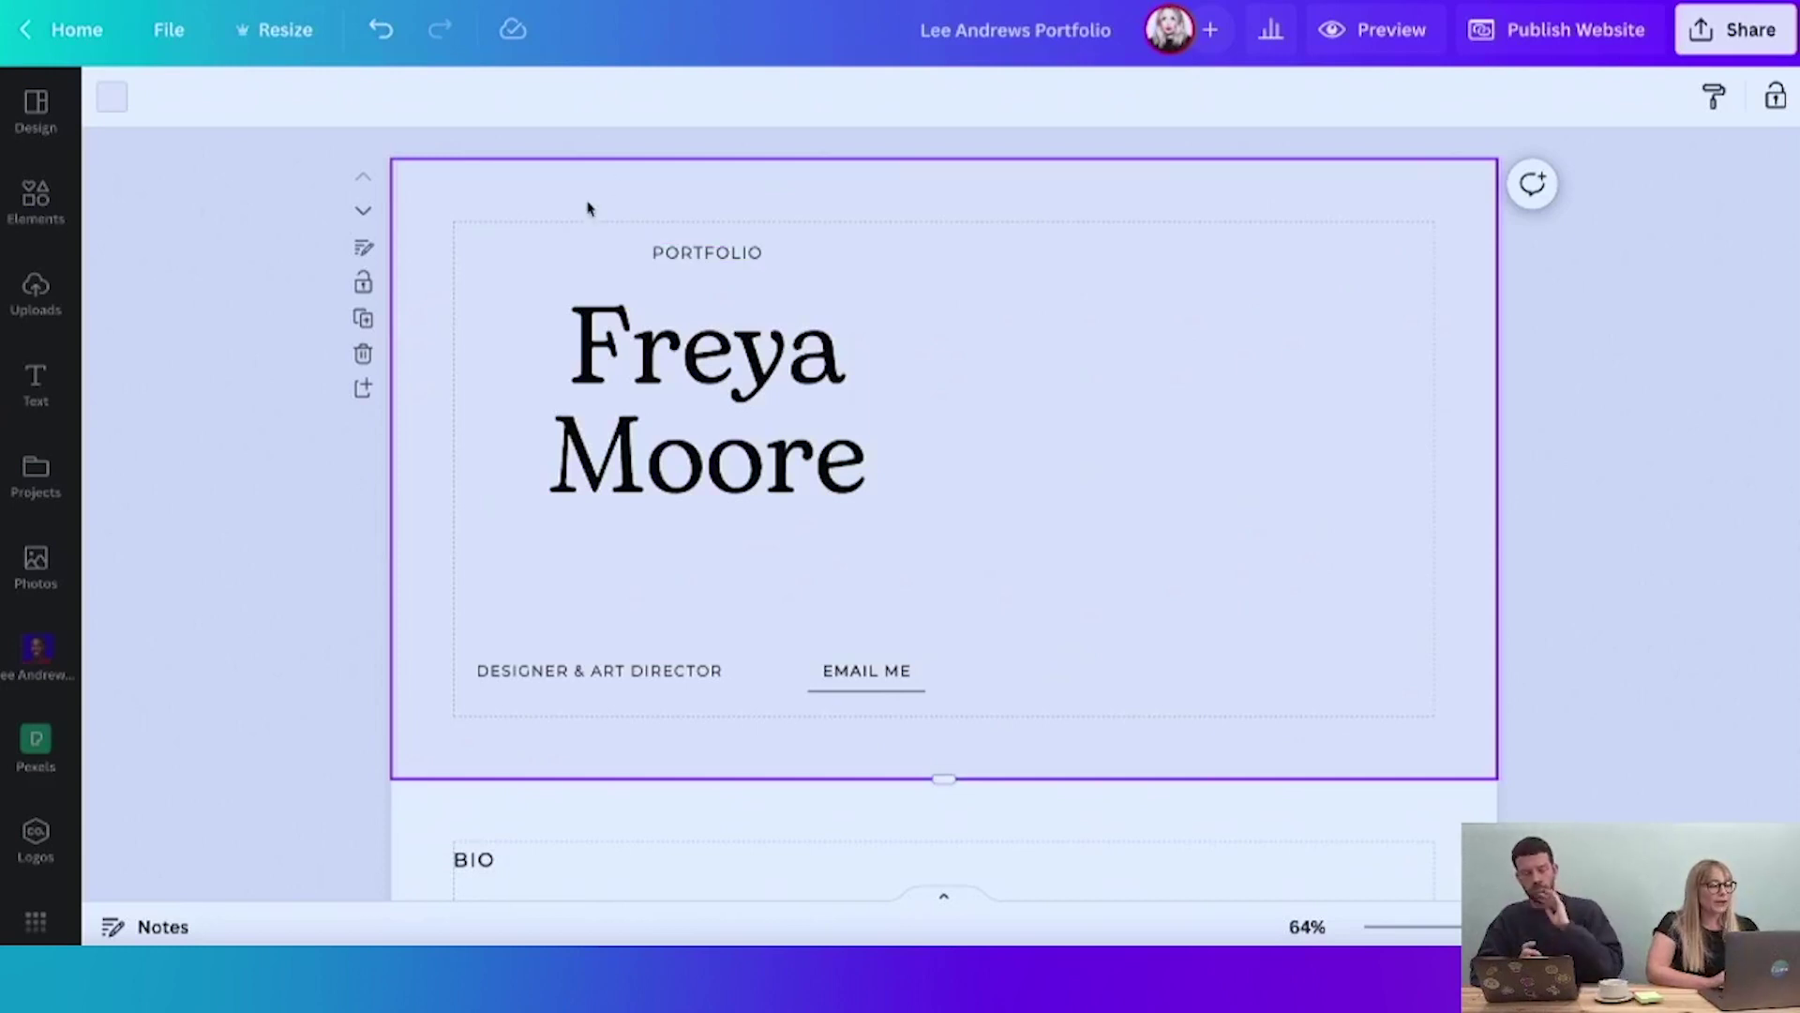
pyautogui.click(114, 99)
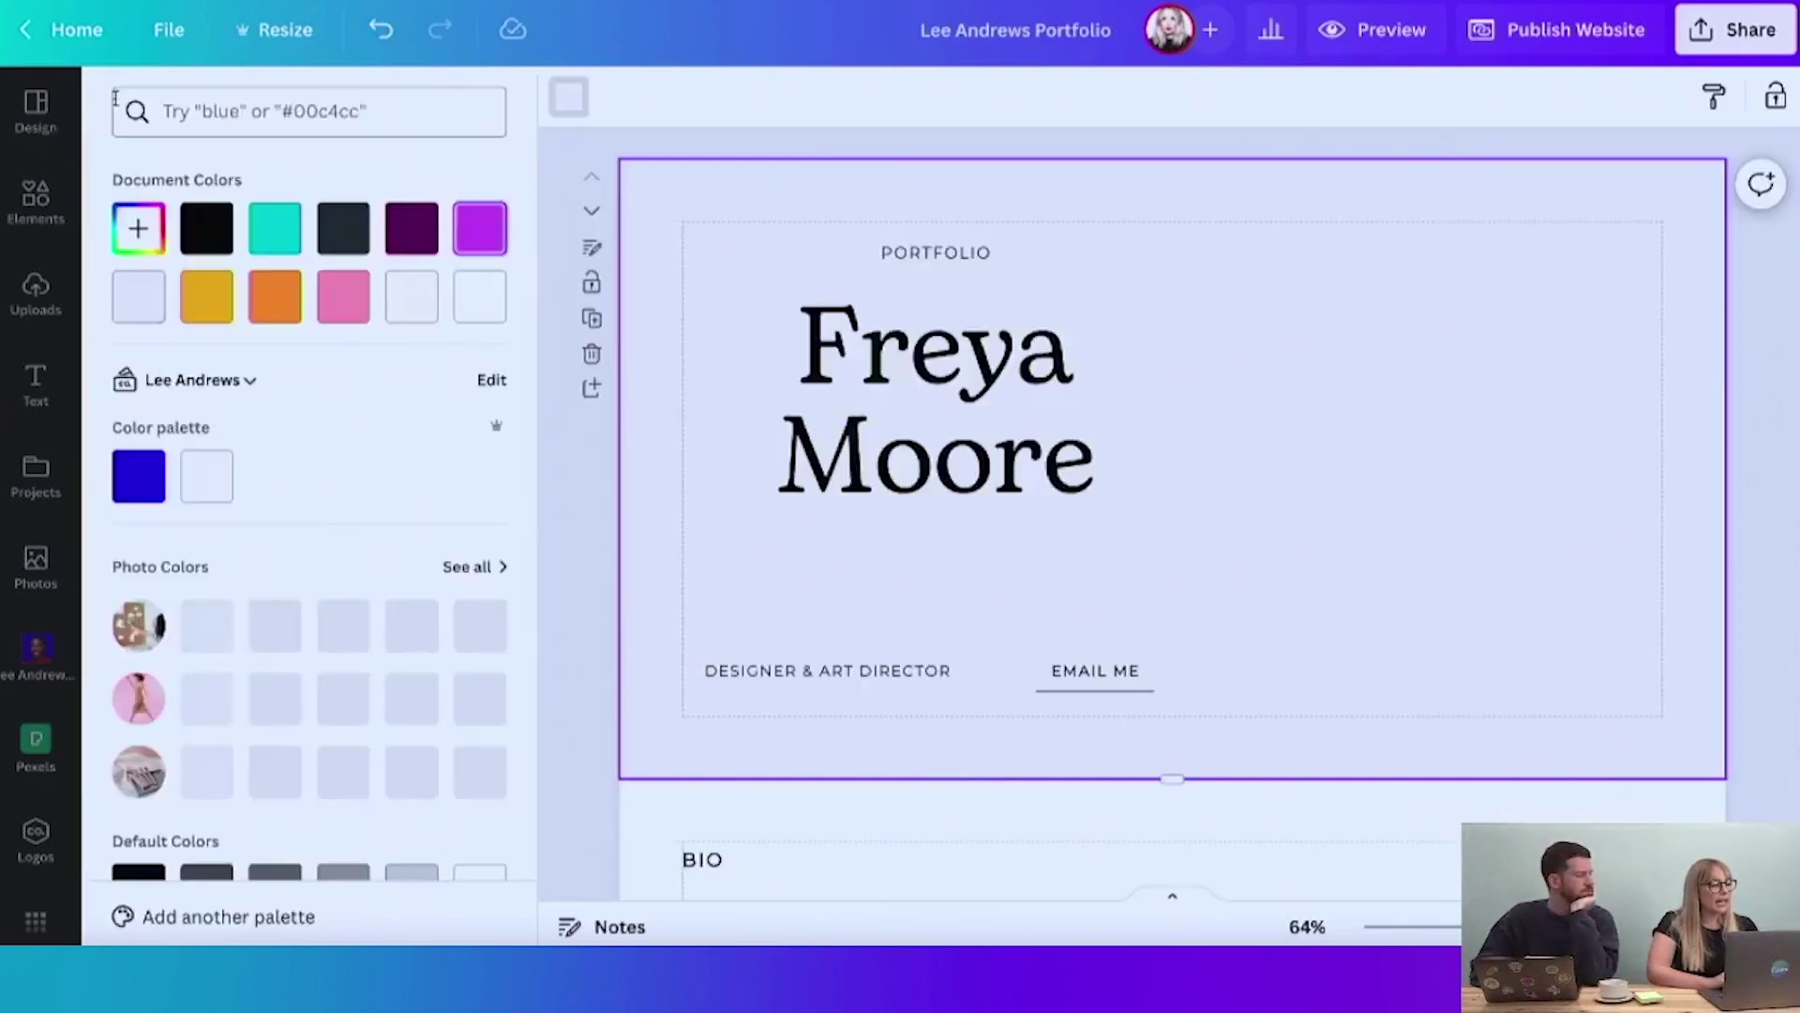
pyautogui.click(136, 478)
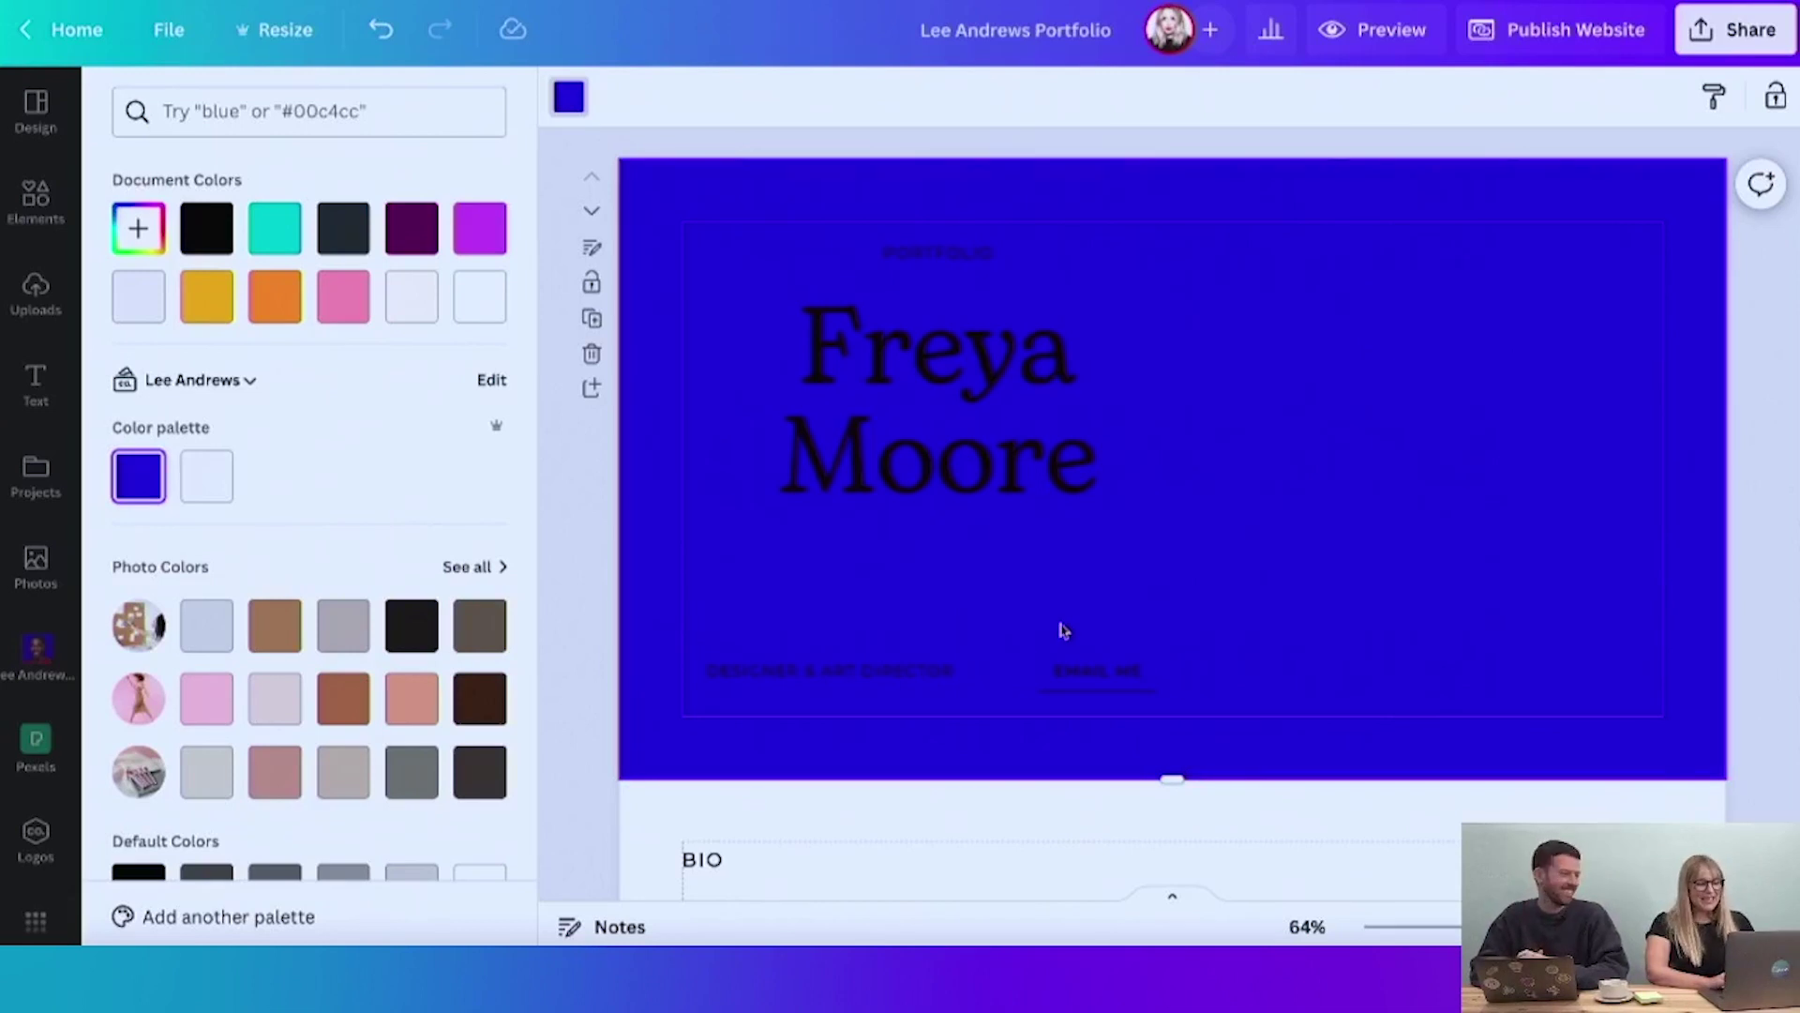
# - Move the EMAIL ME text to the hero's right edge
pyautogui.click(1107, 682)
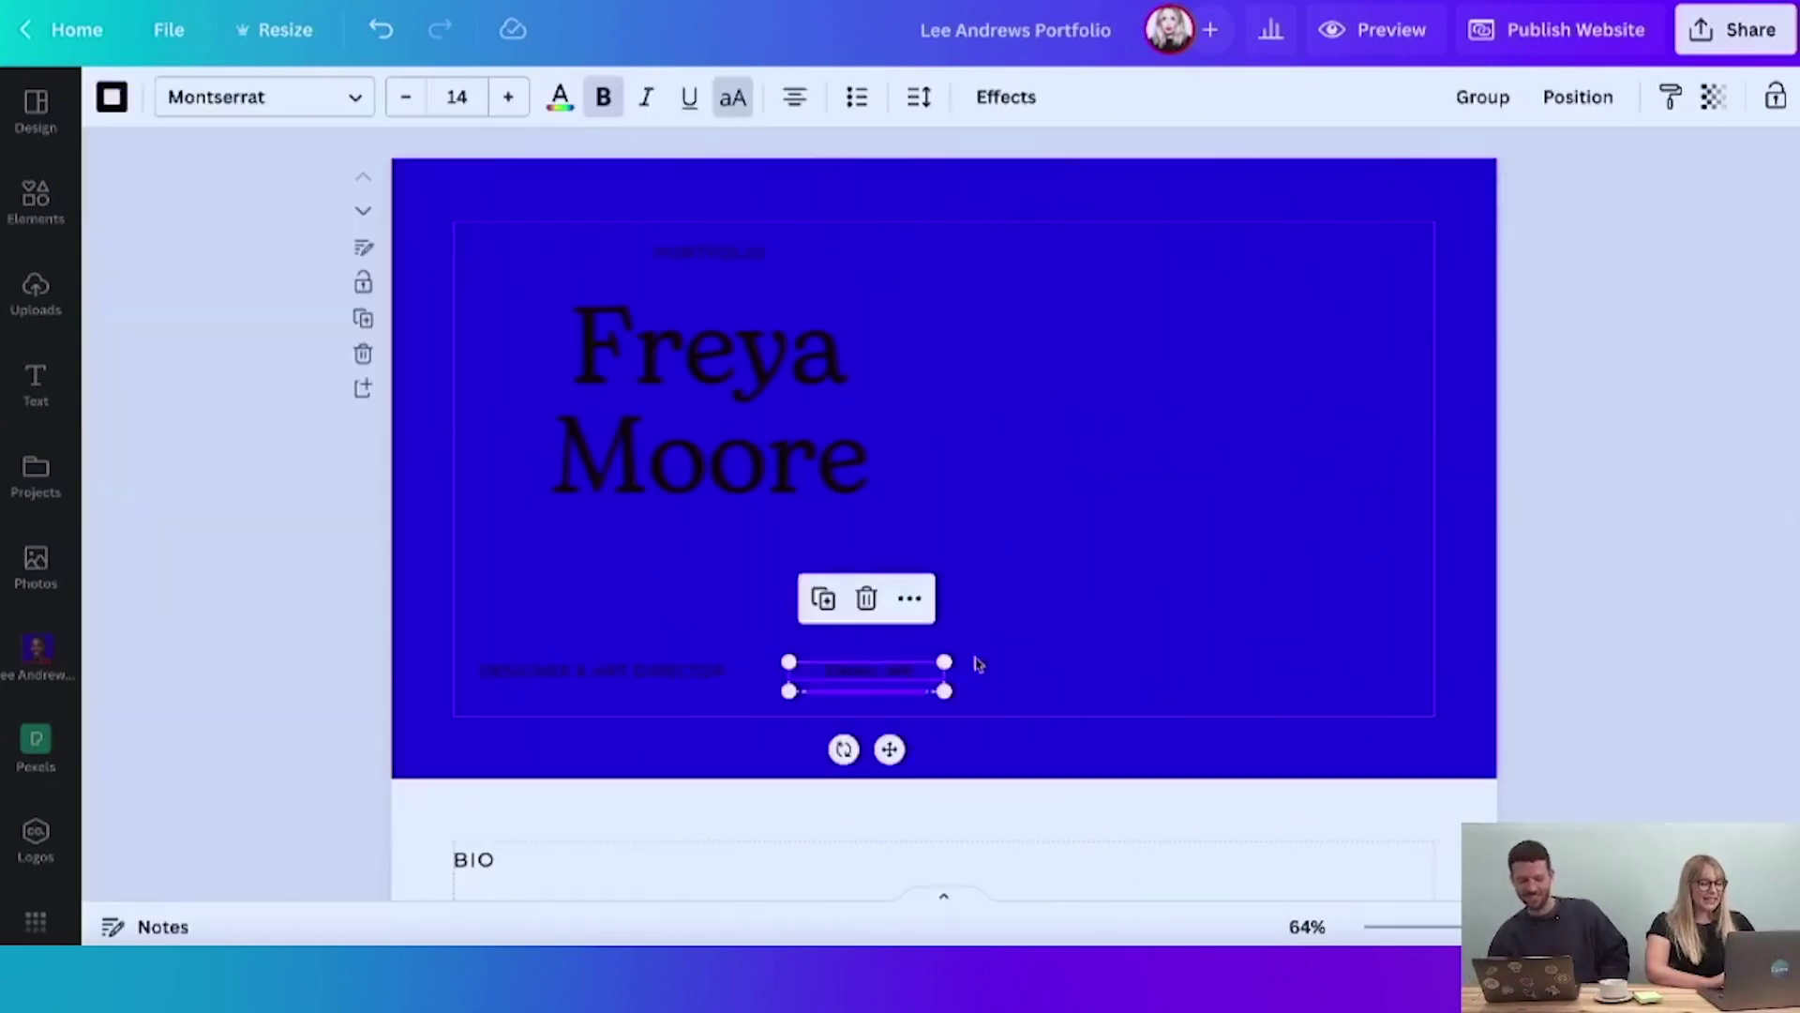
pyautogui.moveTo(890, 749); pyautogui.dragTo(1373, 826)
pyautogui.click(1058, 587)
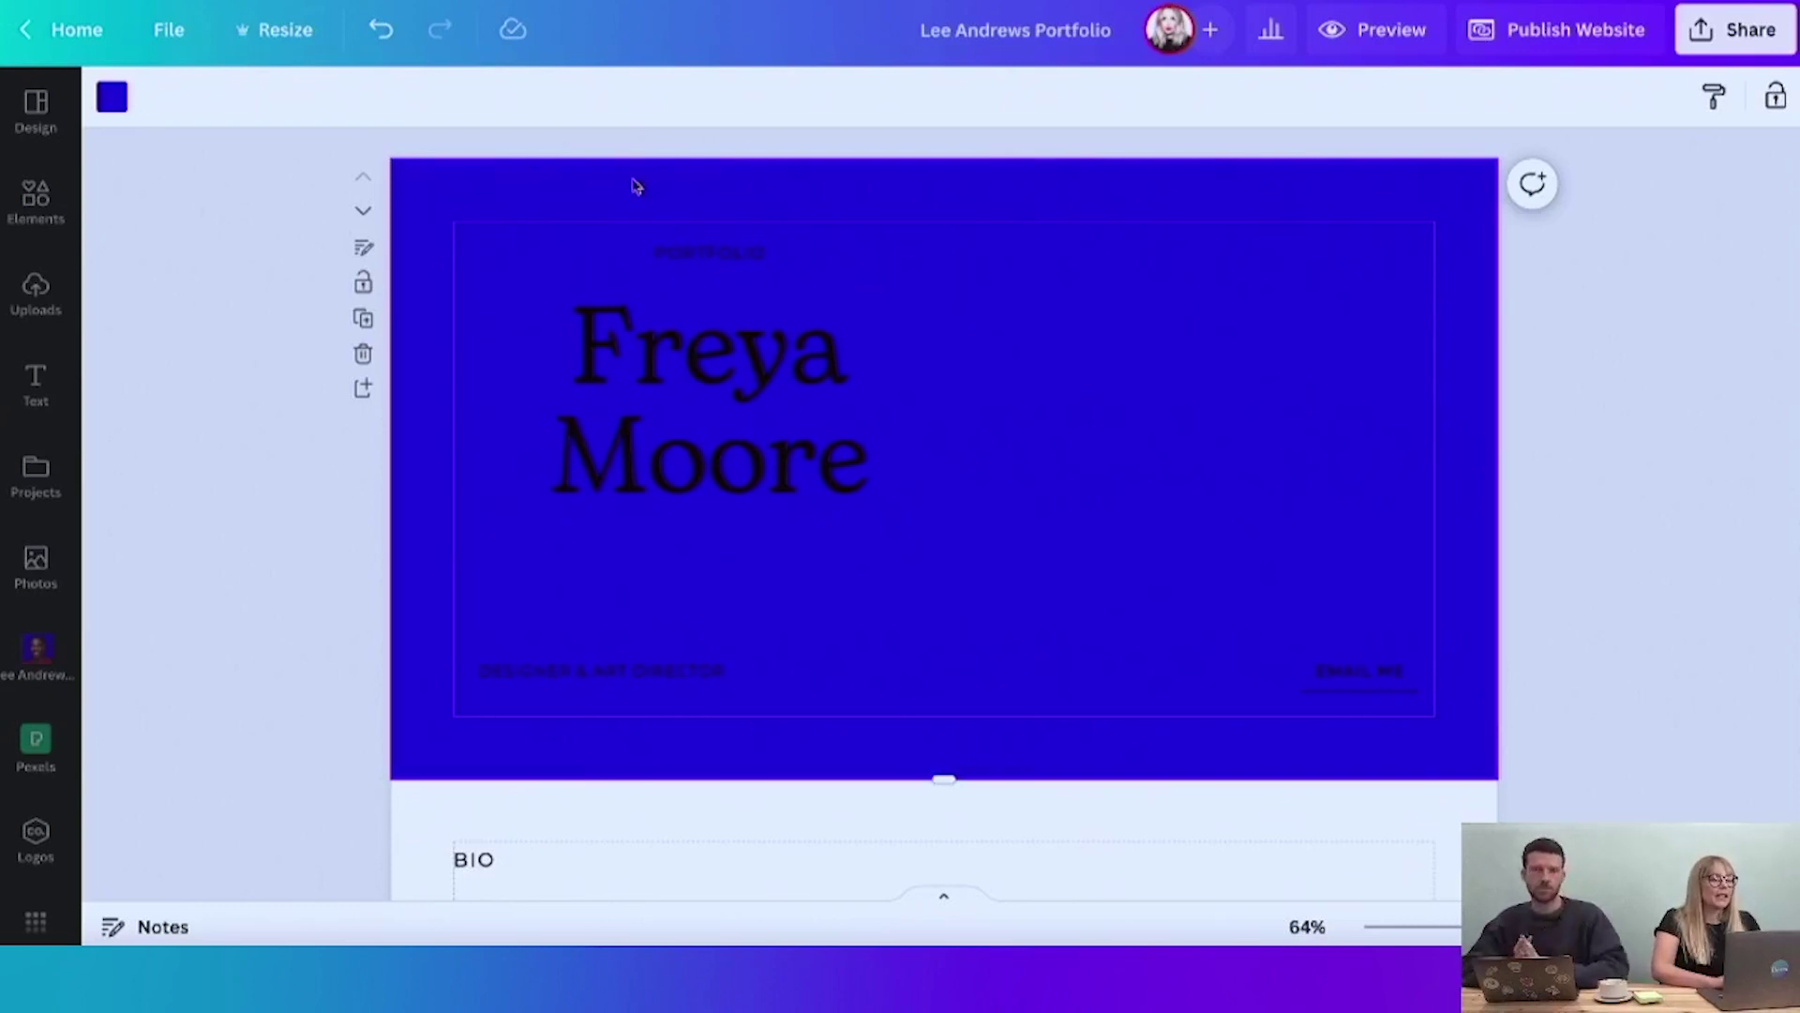
# - Centre the PORTFOLIO label horizontally on the hero
pyautogui.click(756, 511)
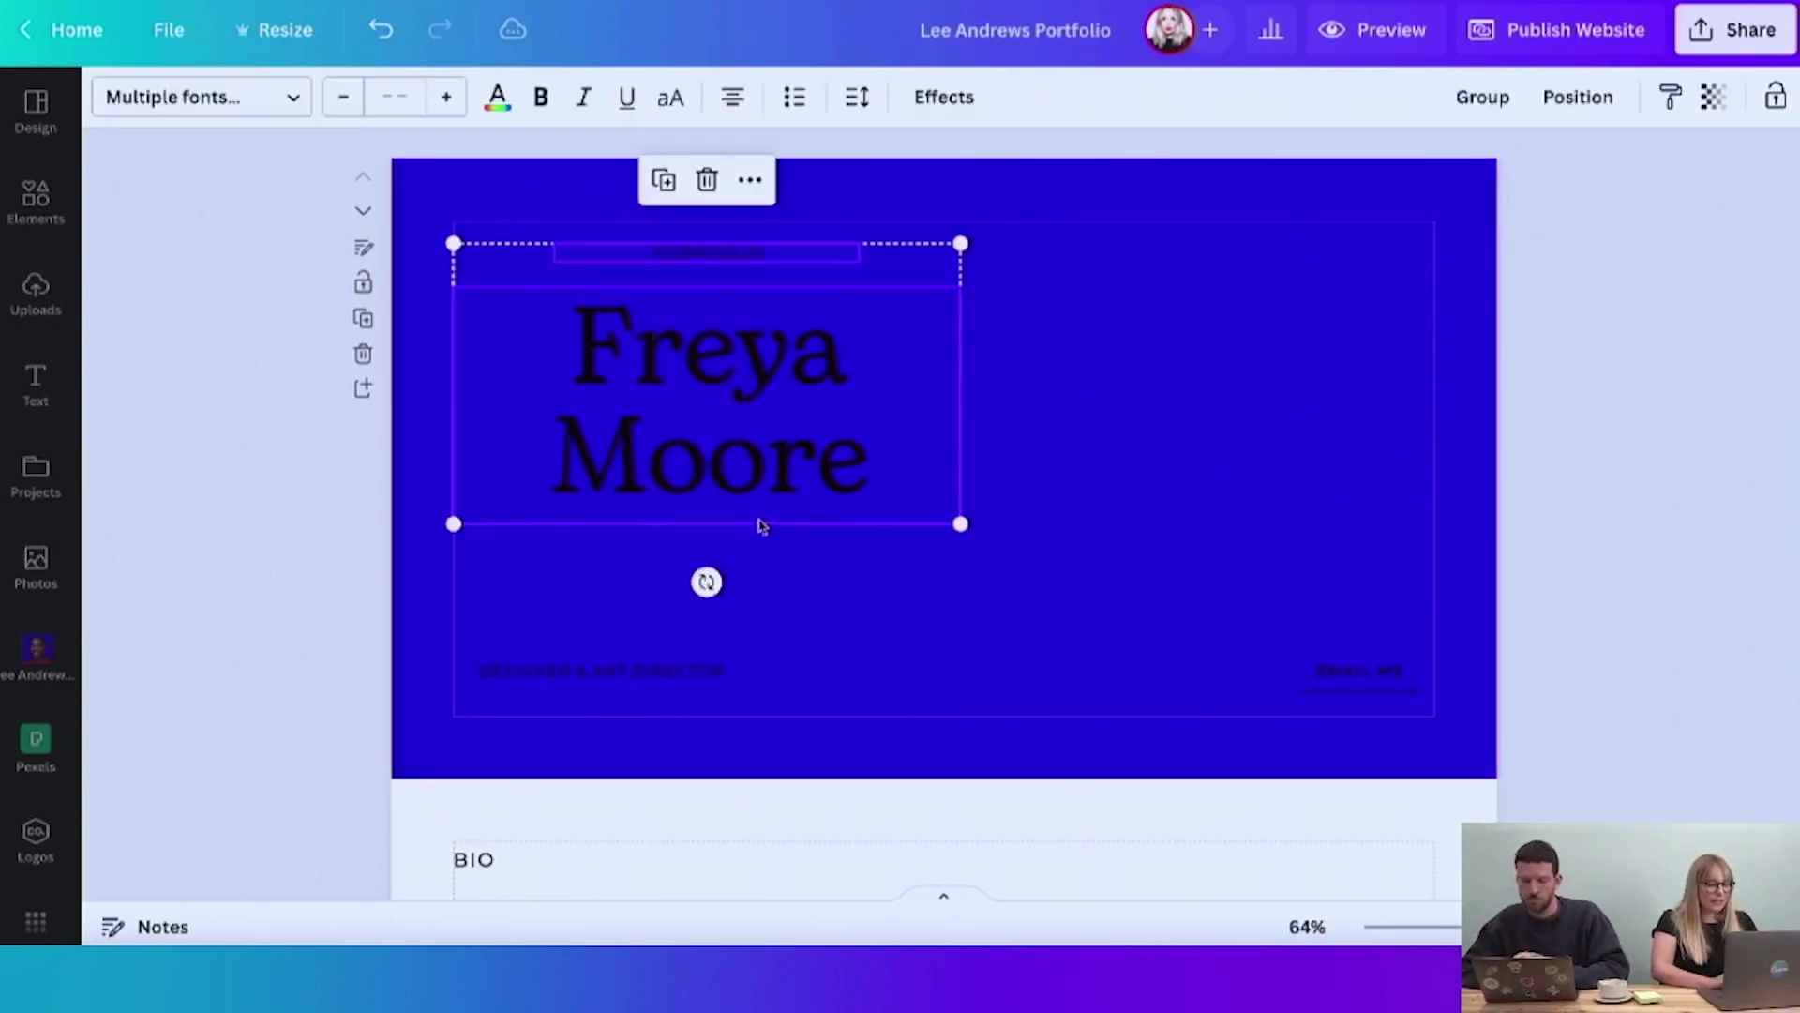
pyautogui.click(759, 369)
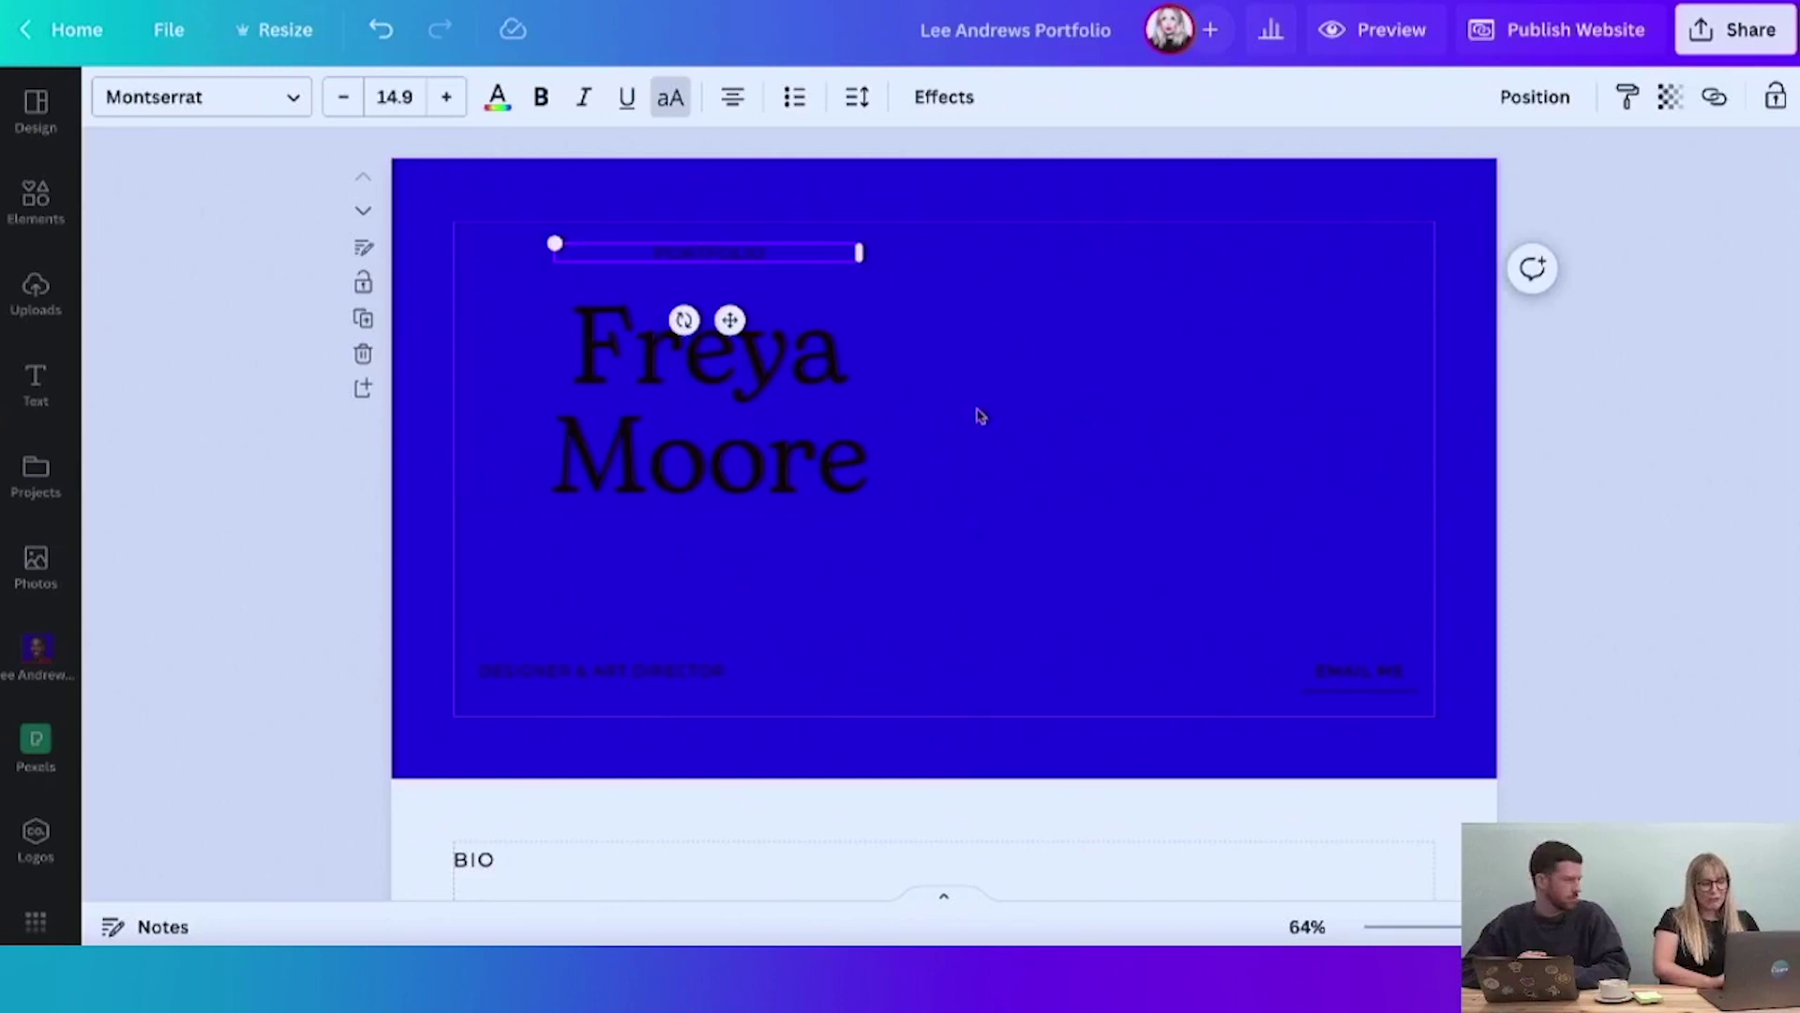
pyautogui.click(517, 253)
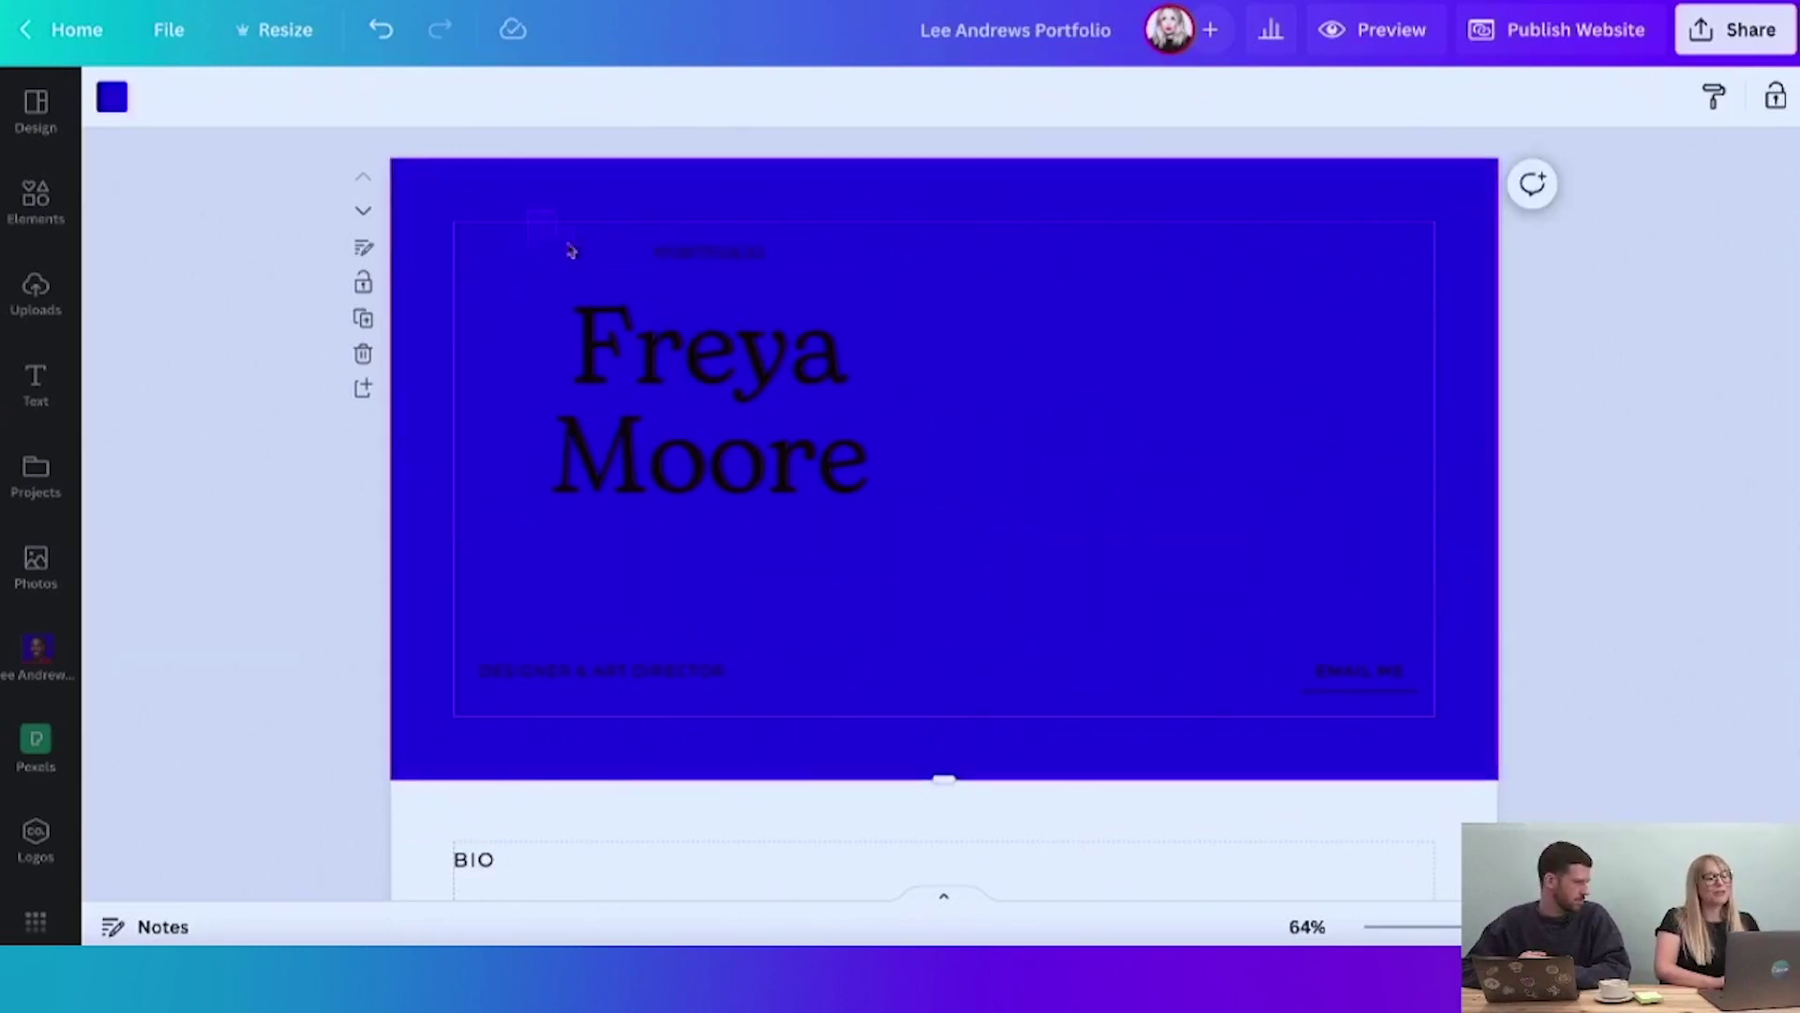
pyautogui.click(750, 453)
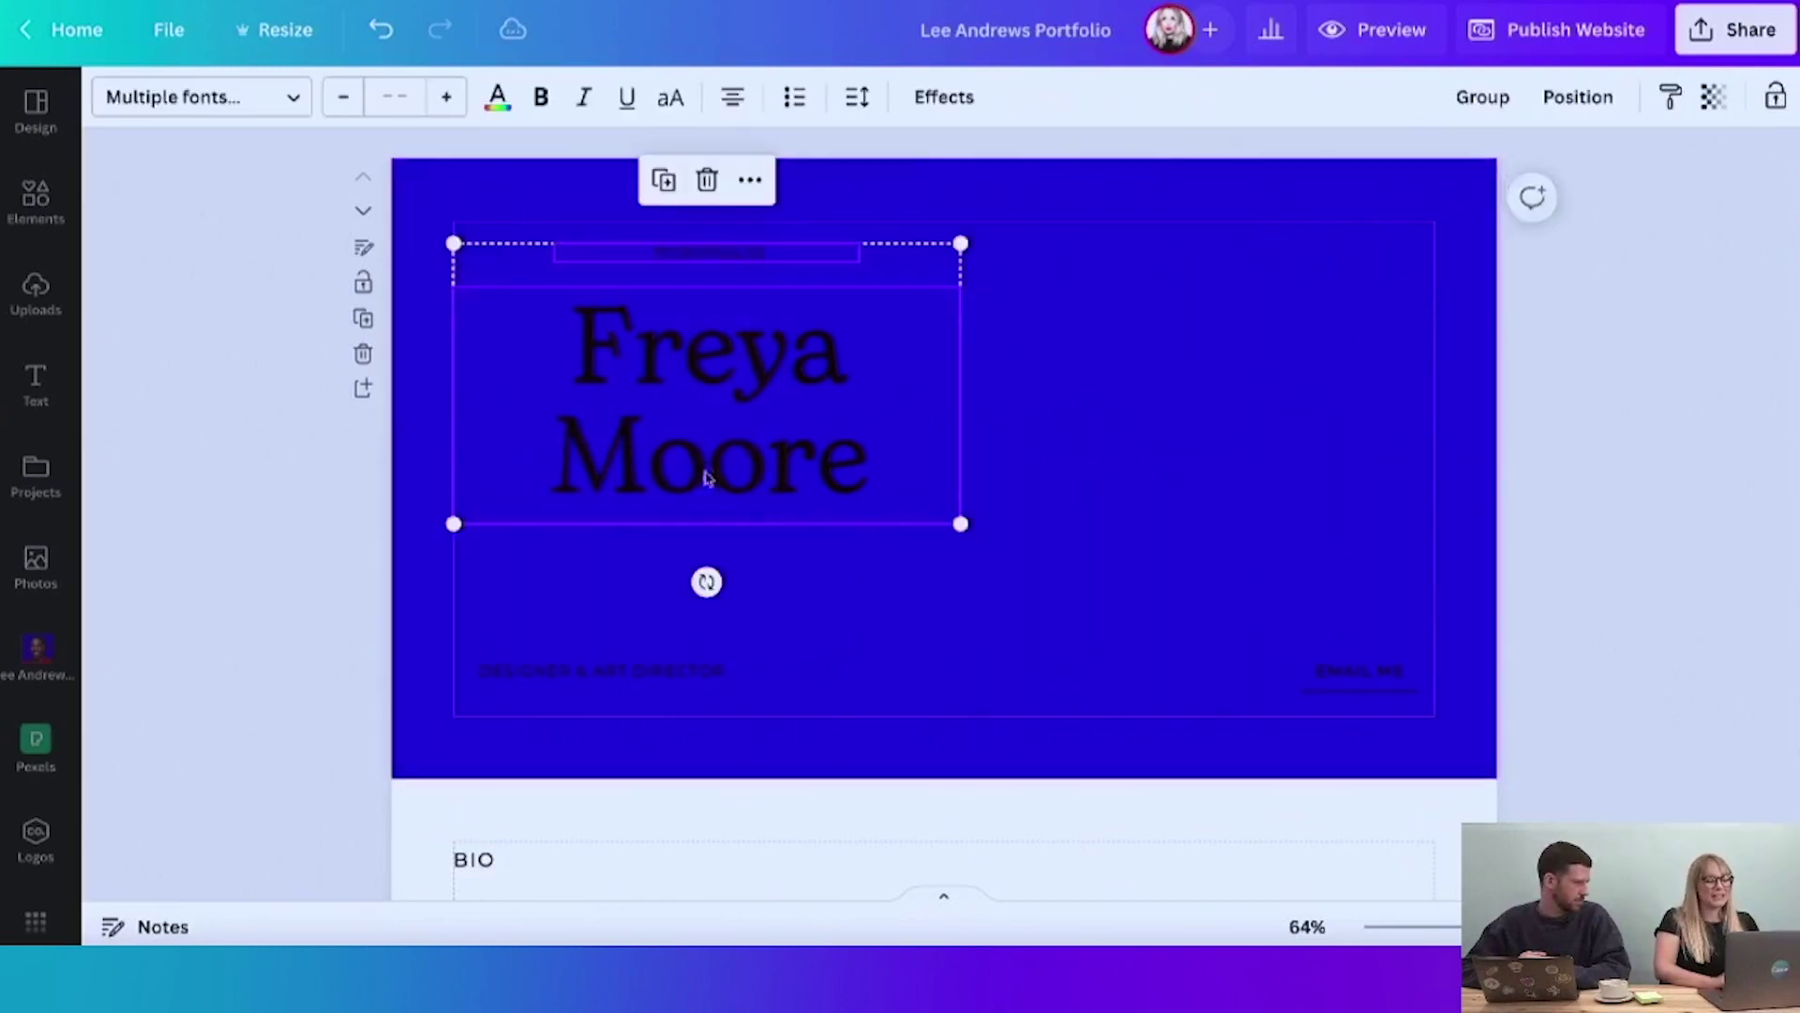
pyautogui.click(751, 453)
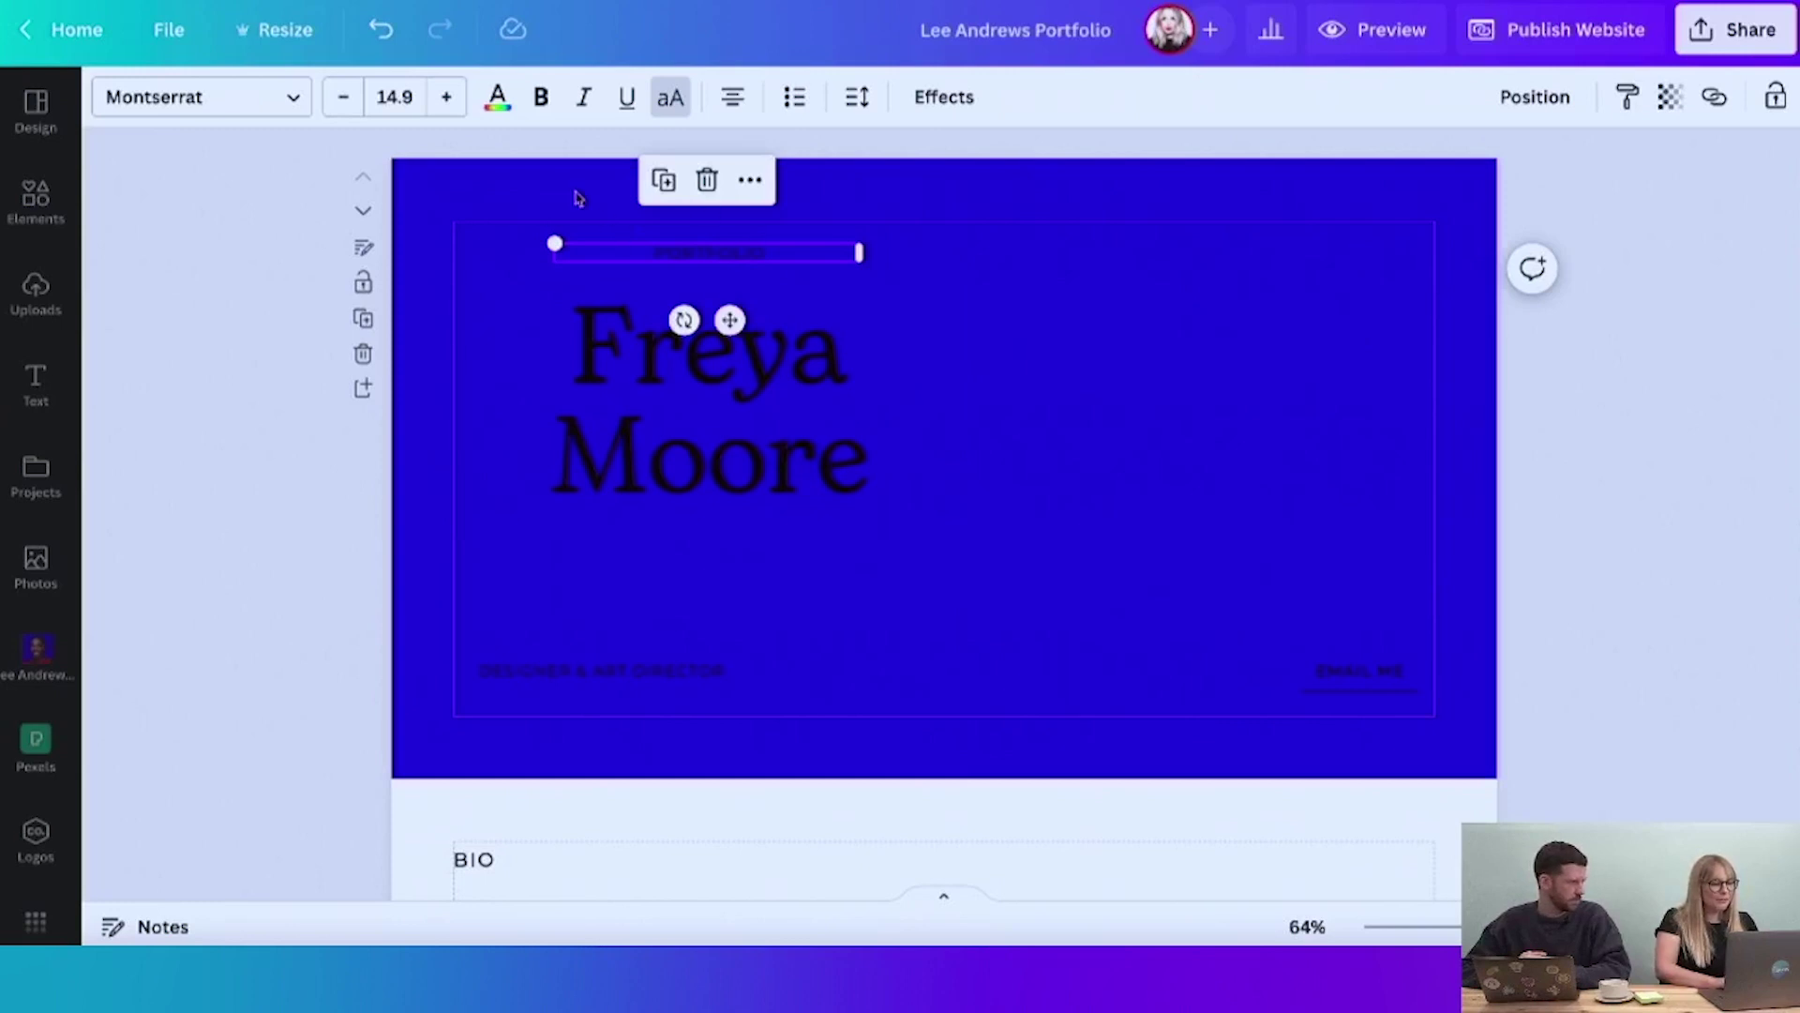
pyautogui.moveTo(731, 321); pyautogui.dragTo(973, 357)
# - Centre the Freya Moore heading and select all the title-page text together
pyautogui.click(808, 424)
pyautogui.moveTo(804, 418); pyautogui.dragTo(1037, 444)
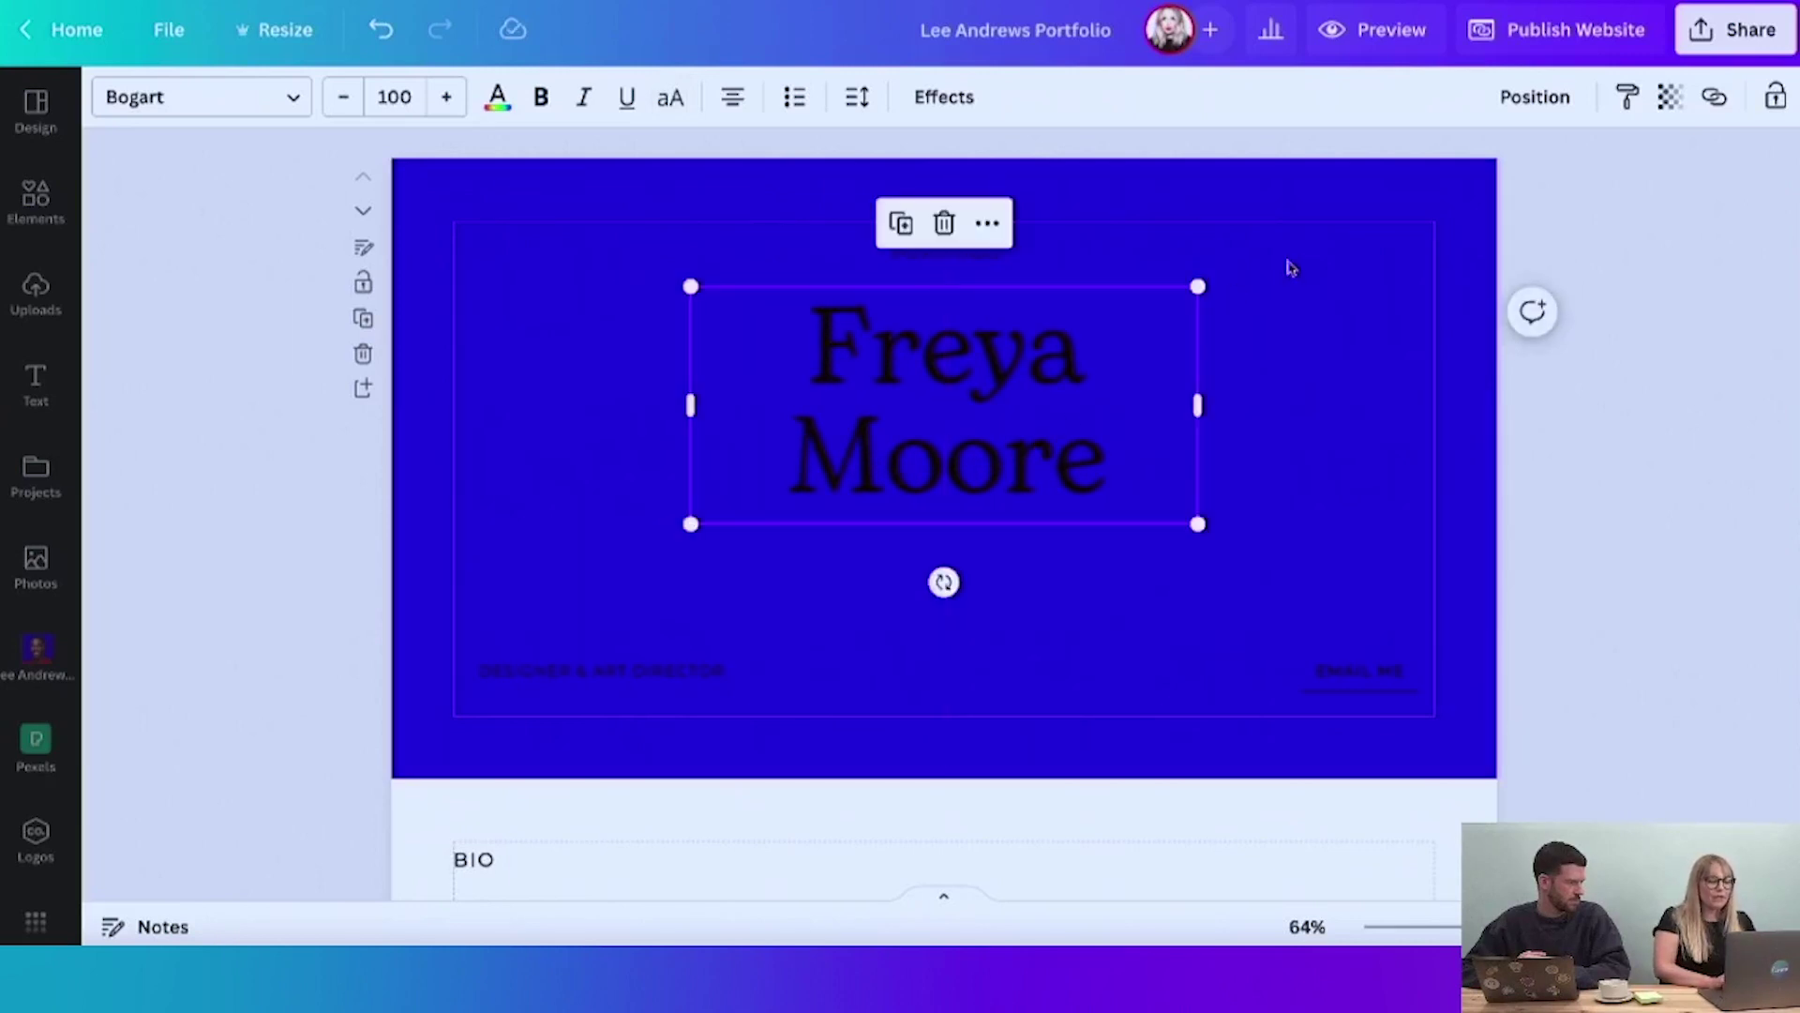
pyautogui.click(1212, 226)
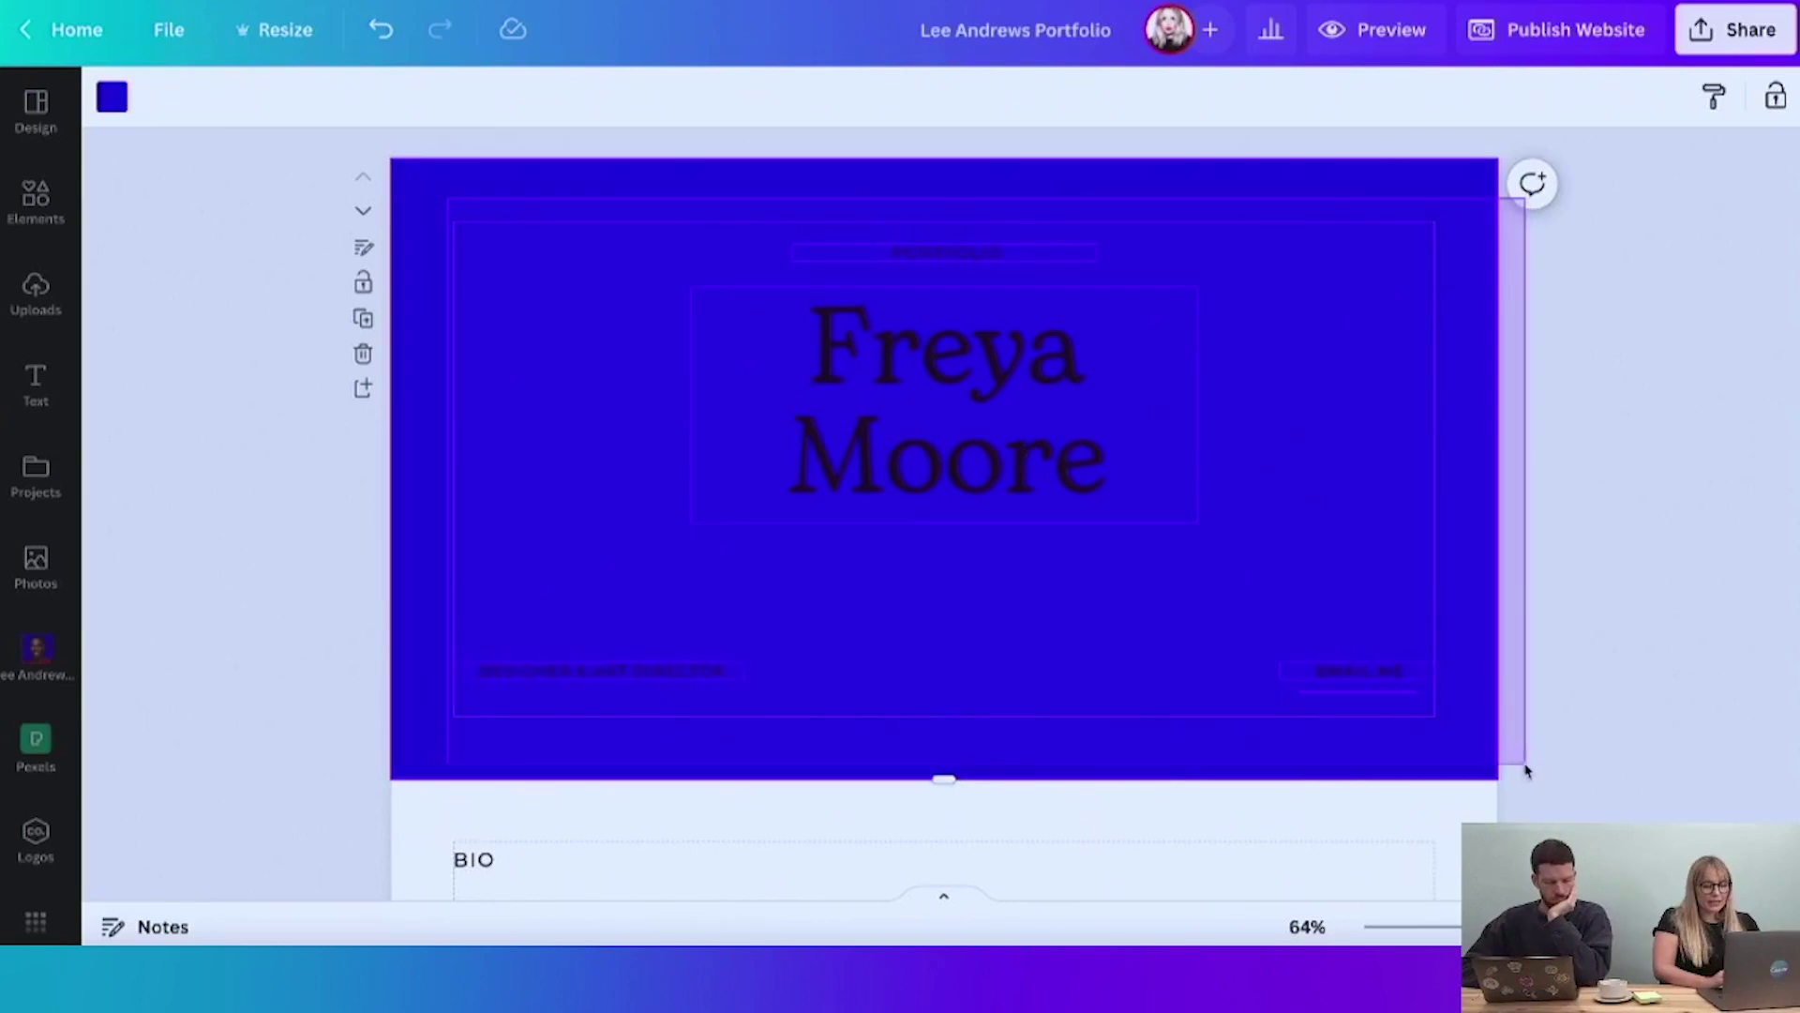
pyautogui.click(707, 382)
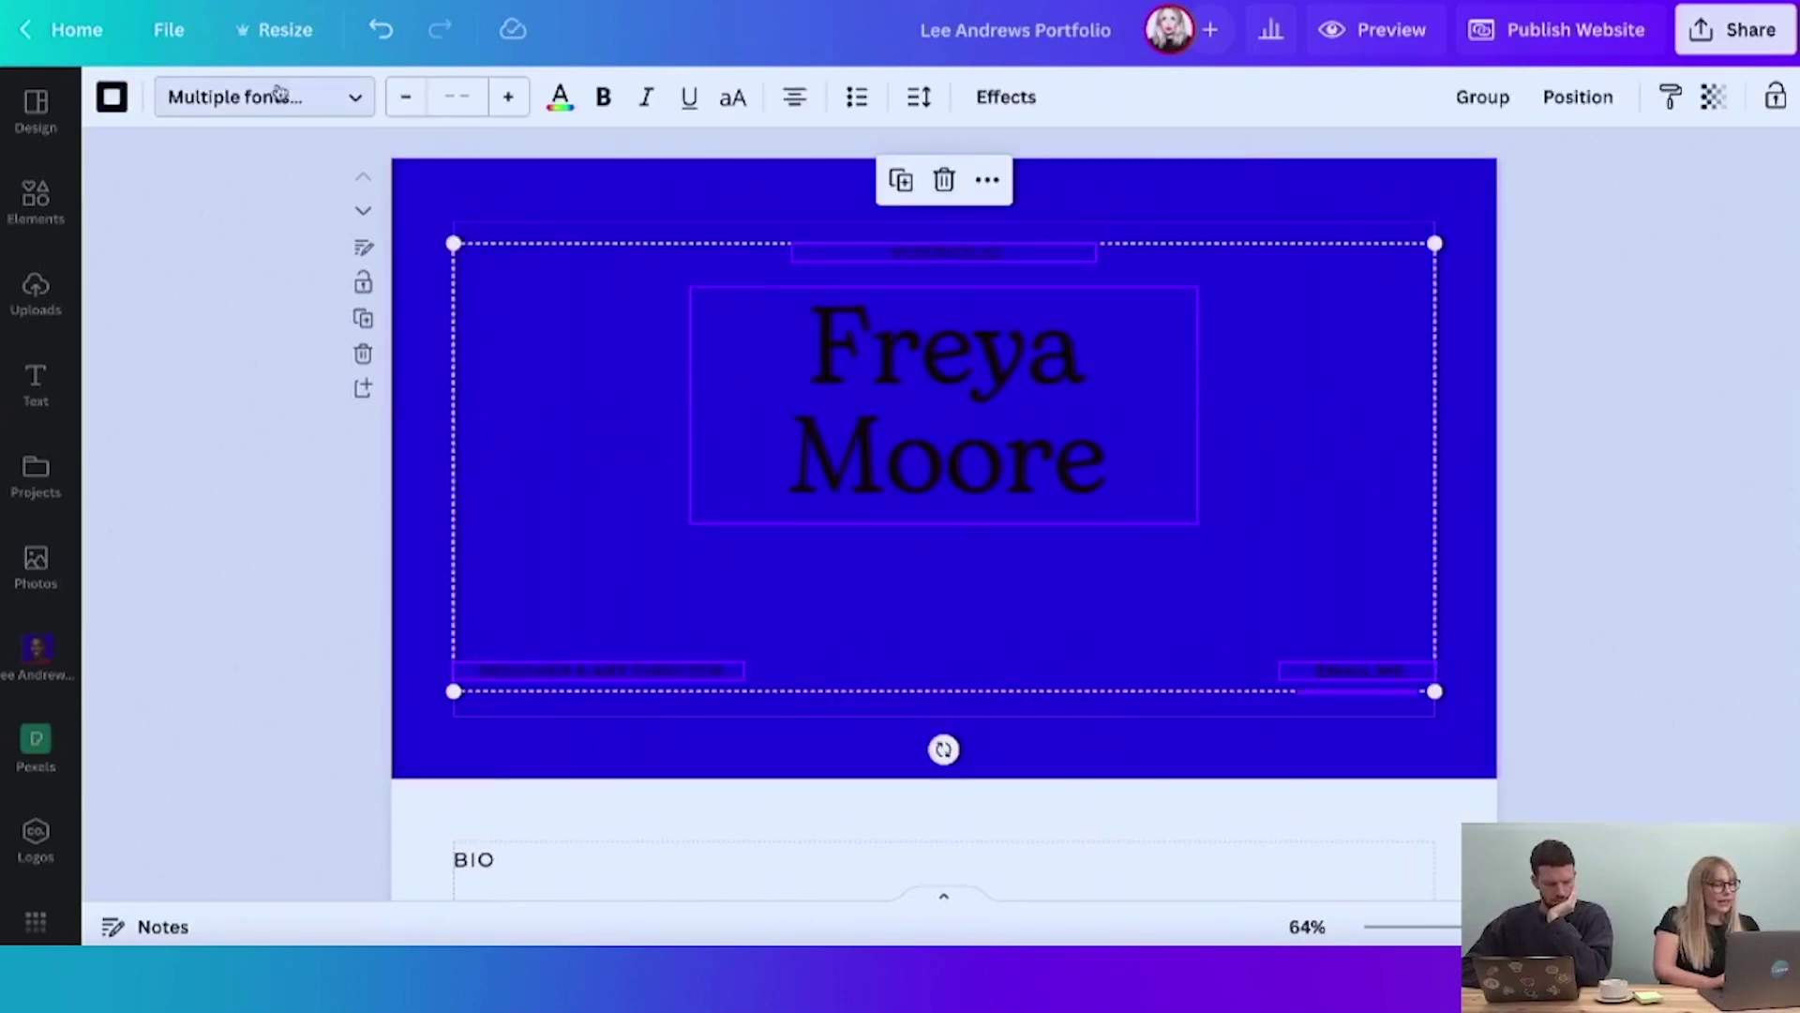
# - Make the title-page text and its borders white, then switch to the resume design
pyautogui.click(561, 98)
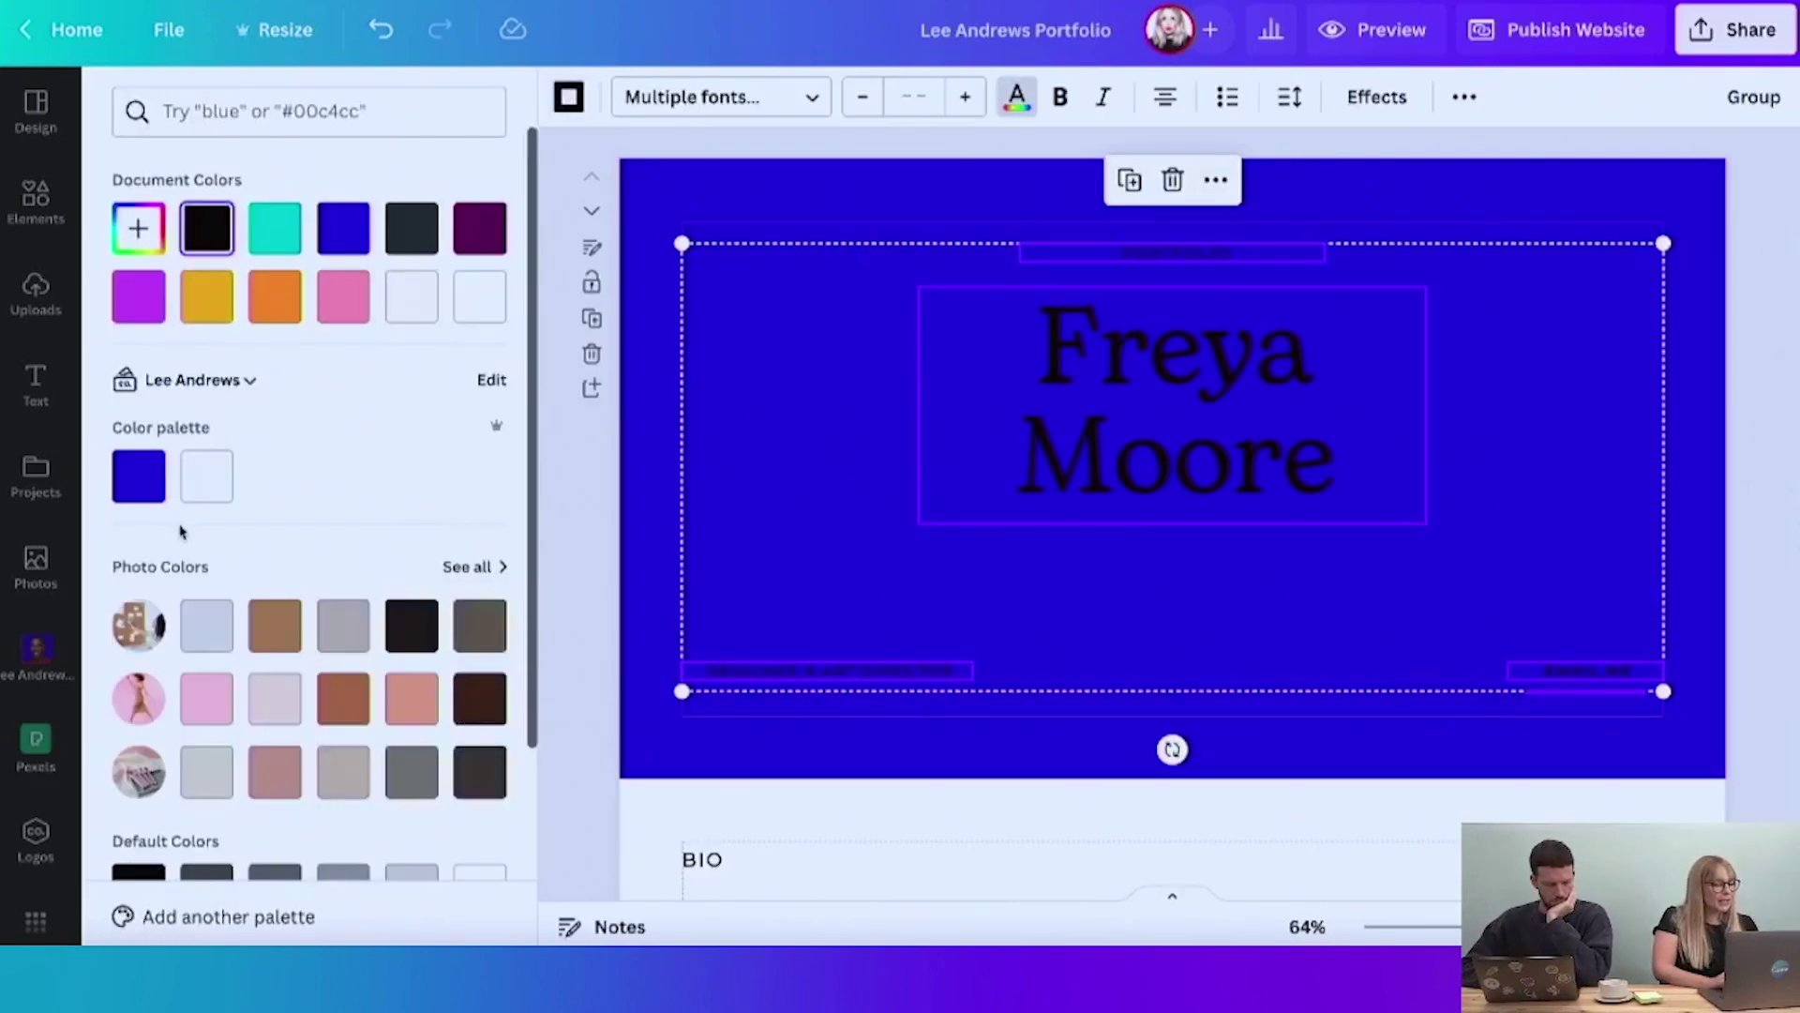
pyautogui.click(207, 477)
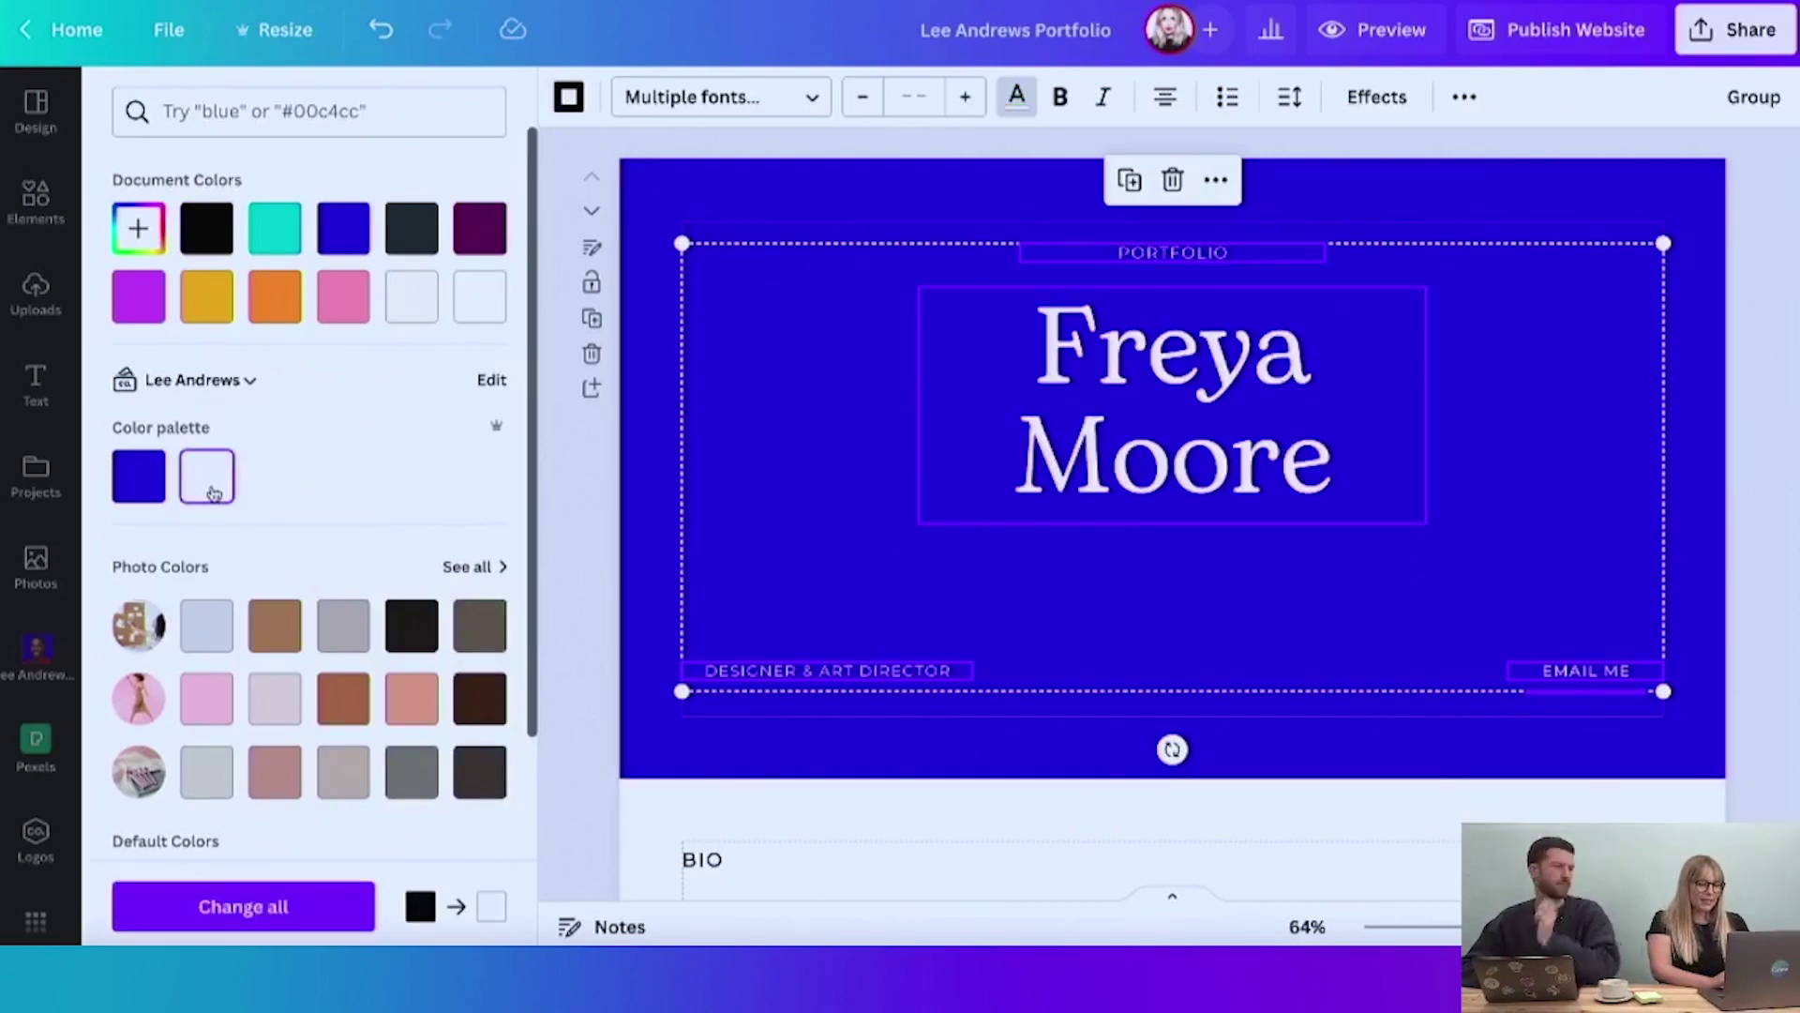
pyautogui.click(572, 110)
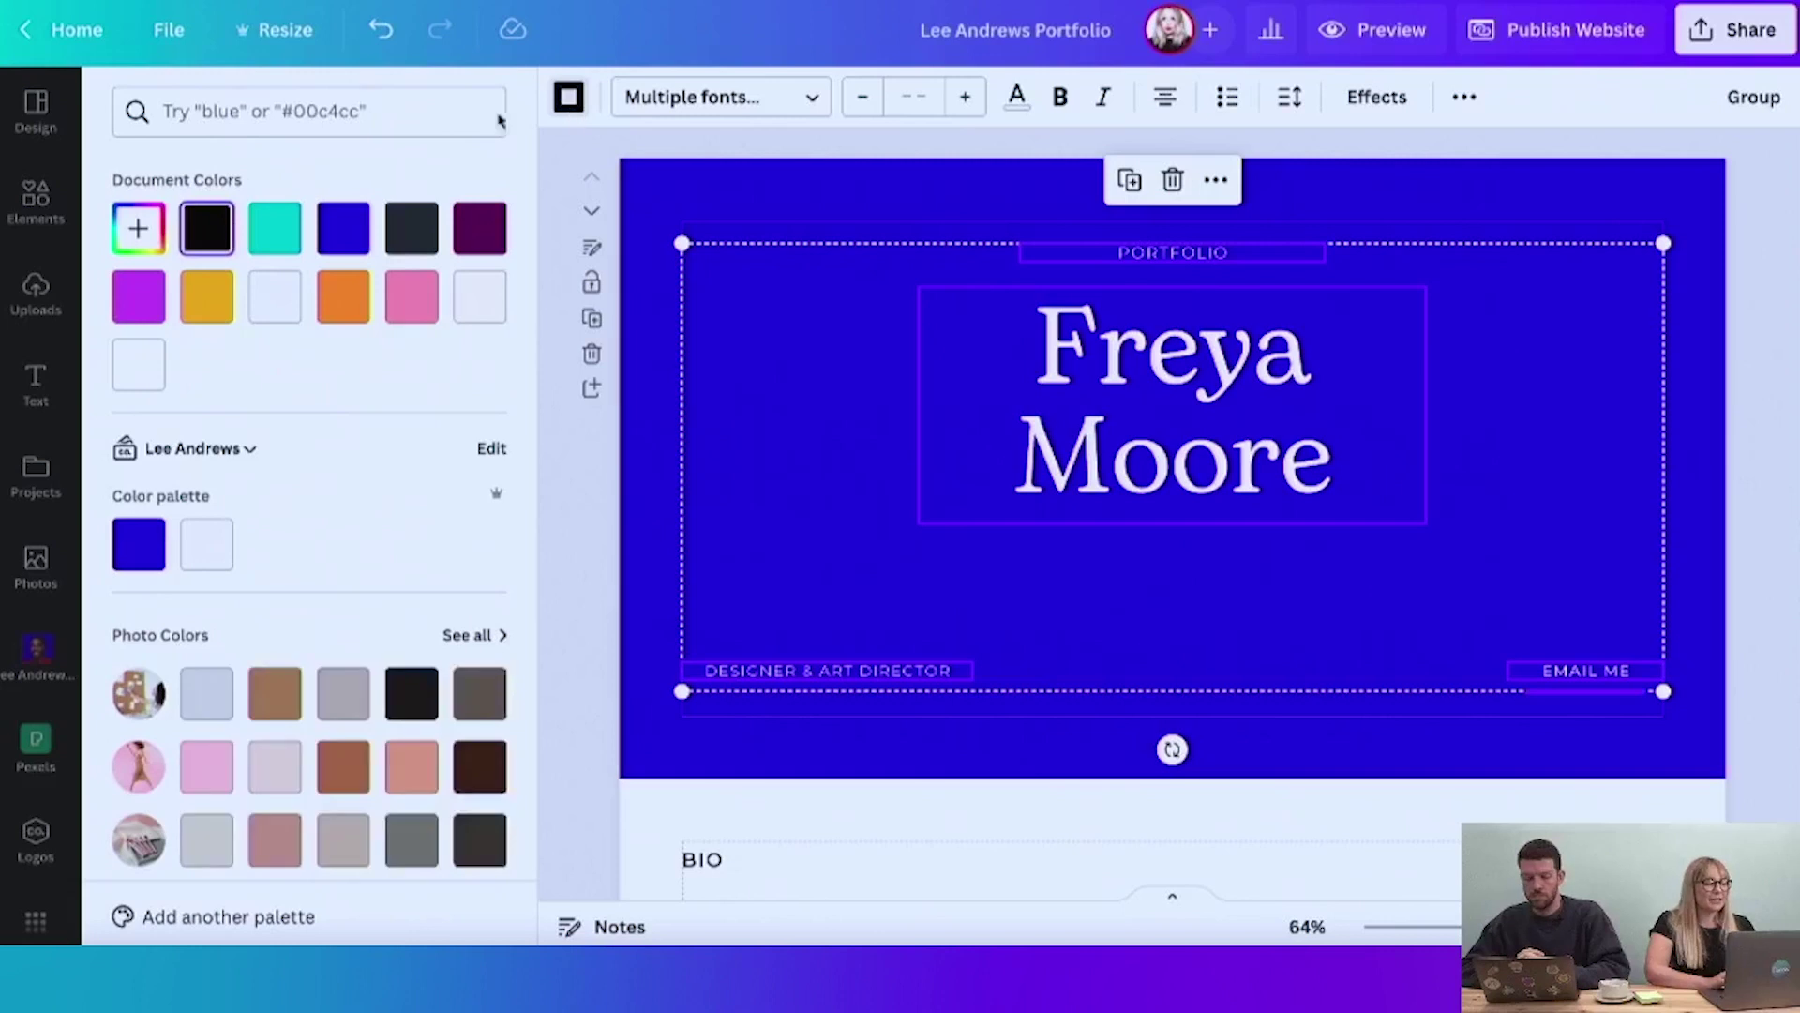
pyautogui.click(210, 563)
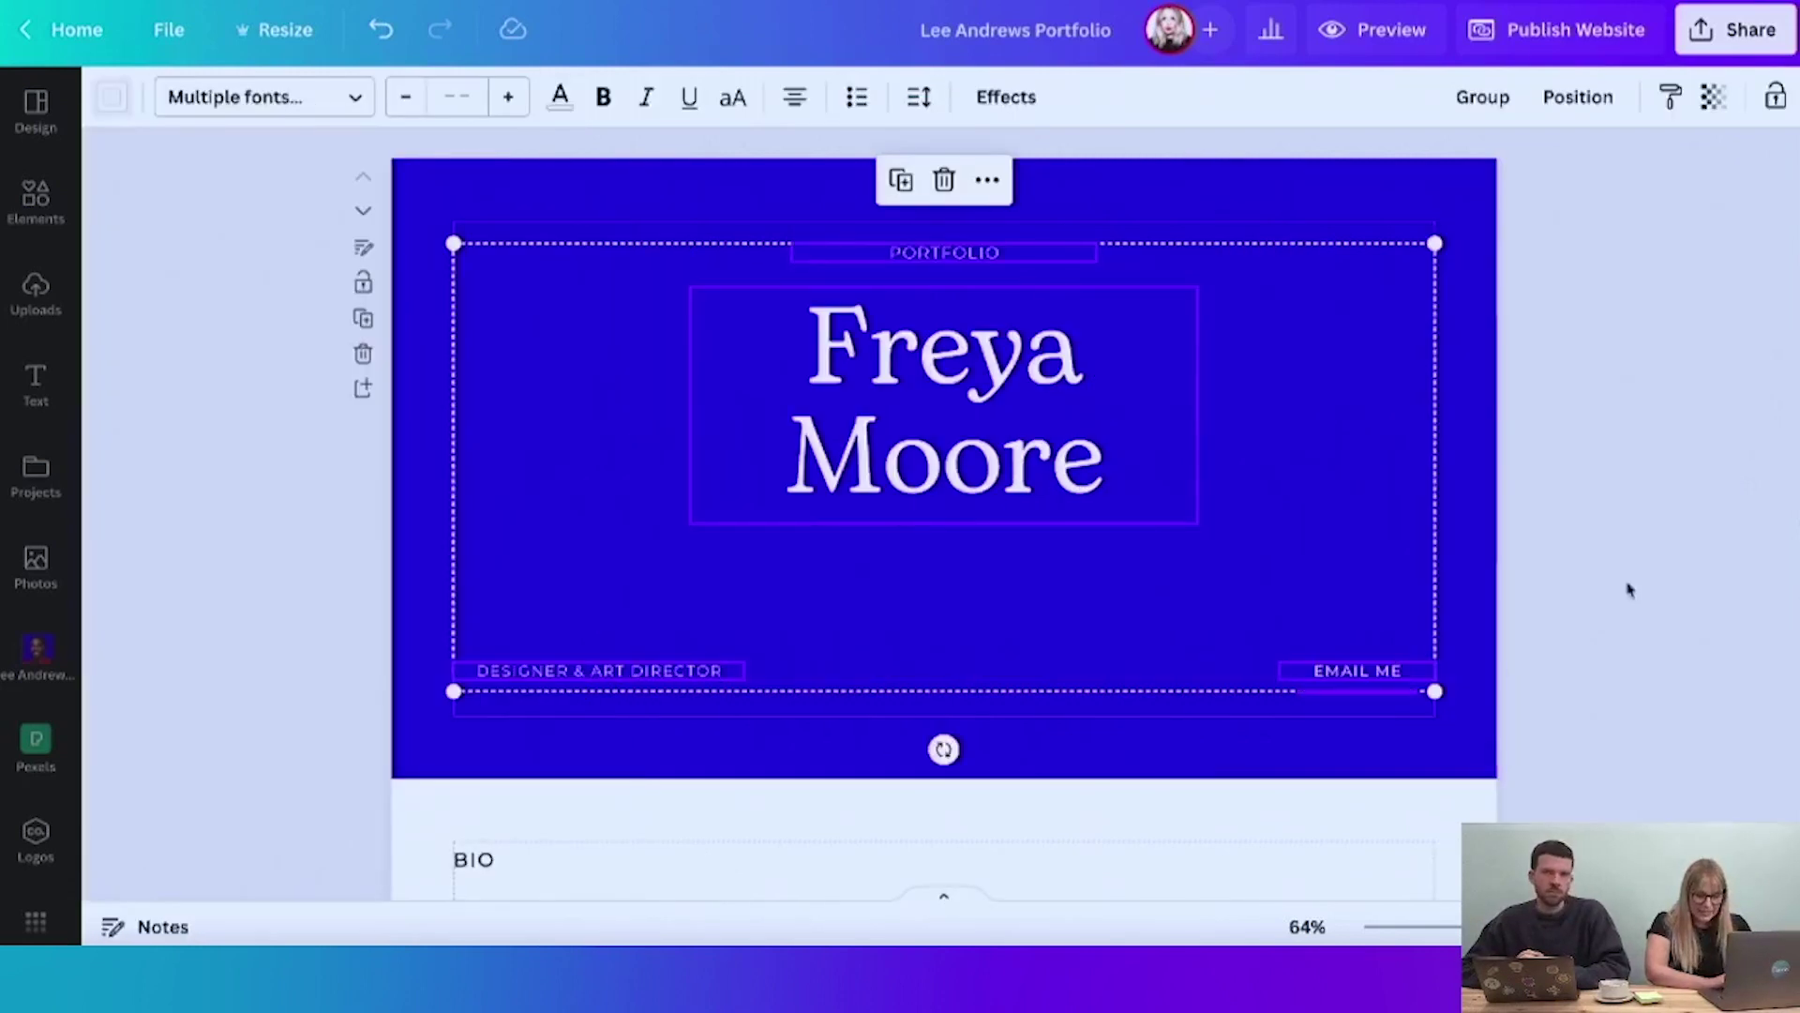
pyautogui.press('Escape')
pyautogui.click(1439, 755)
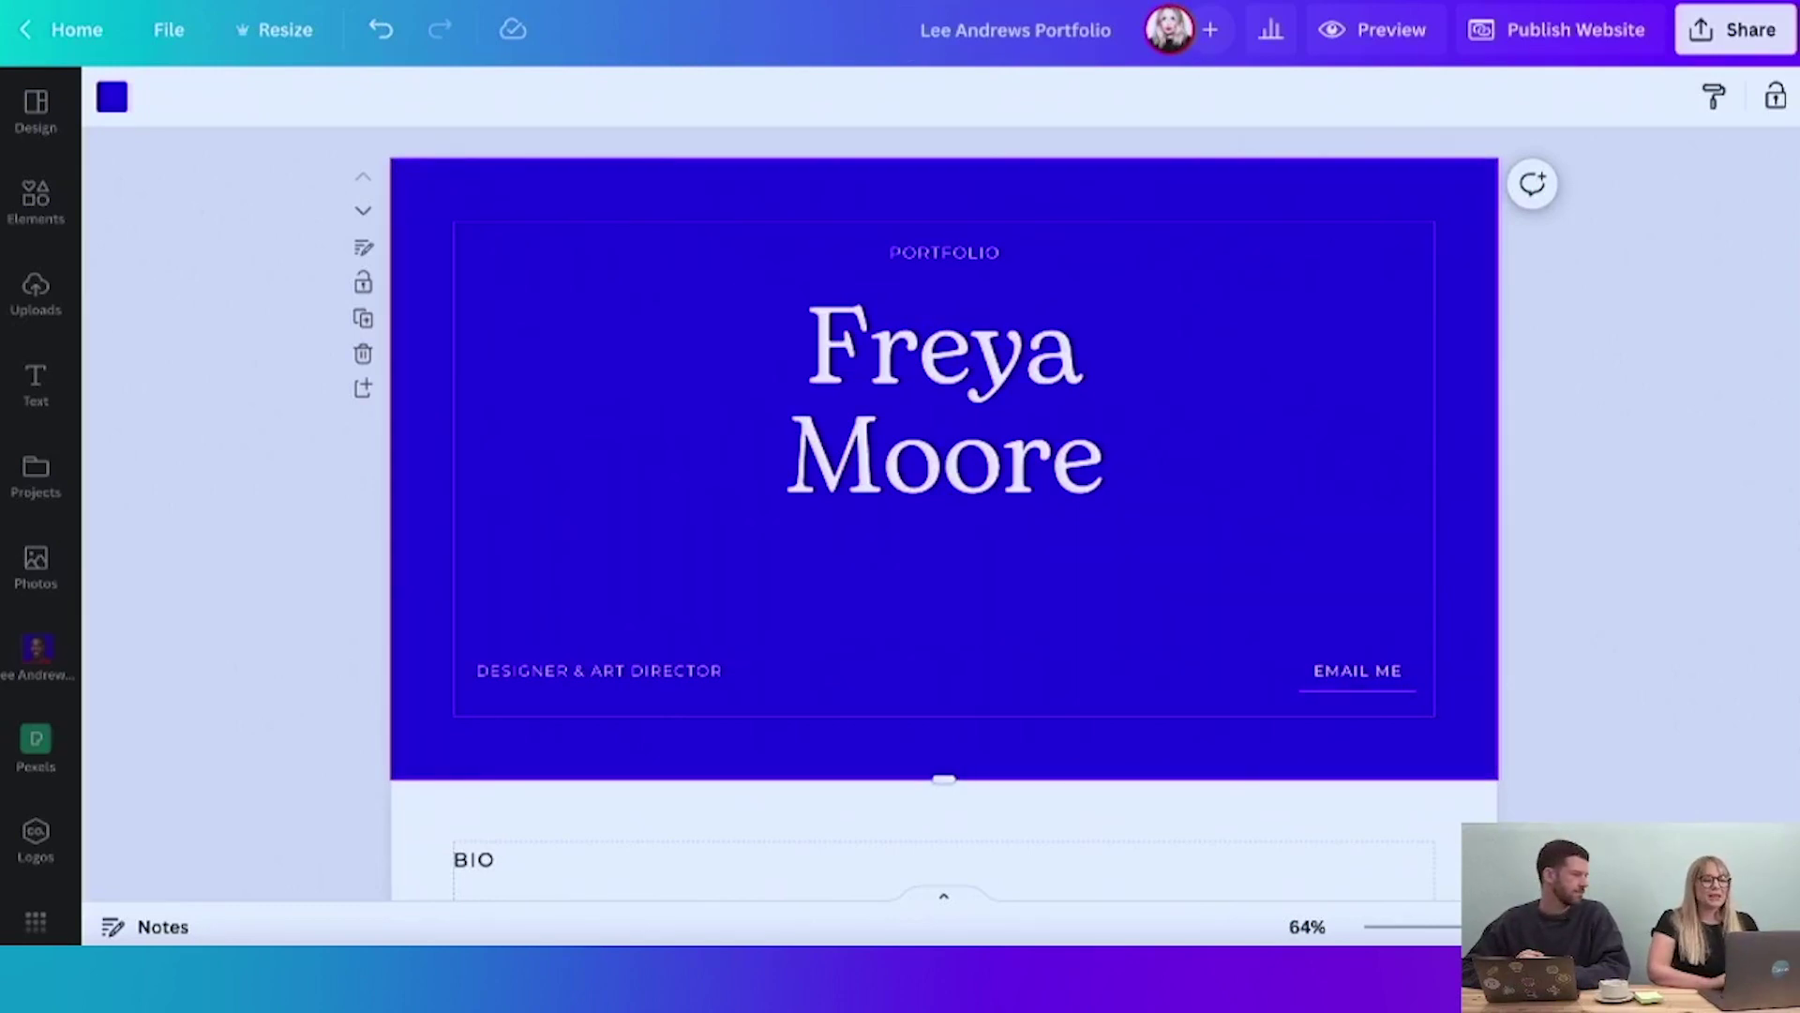
pyautogui.click(657, 3)
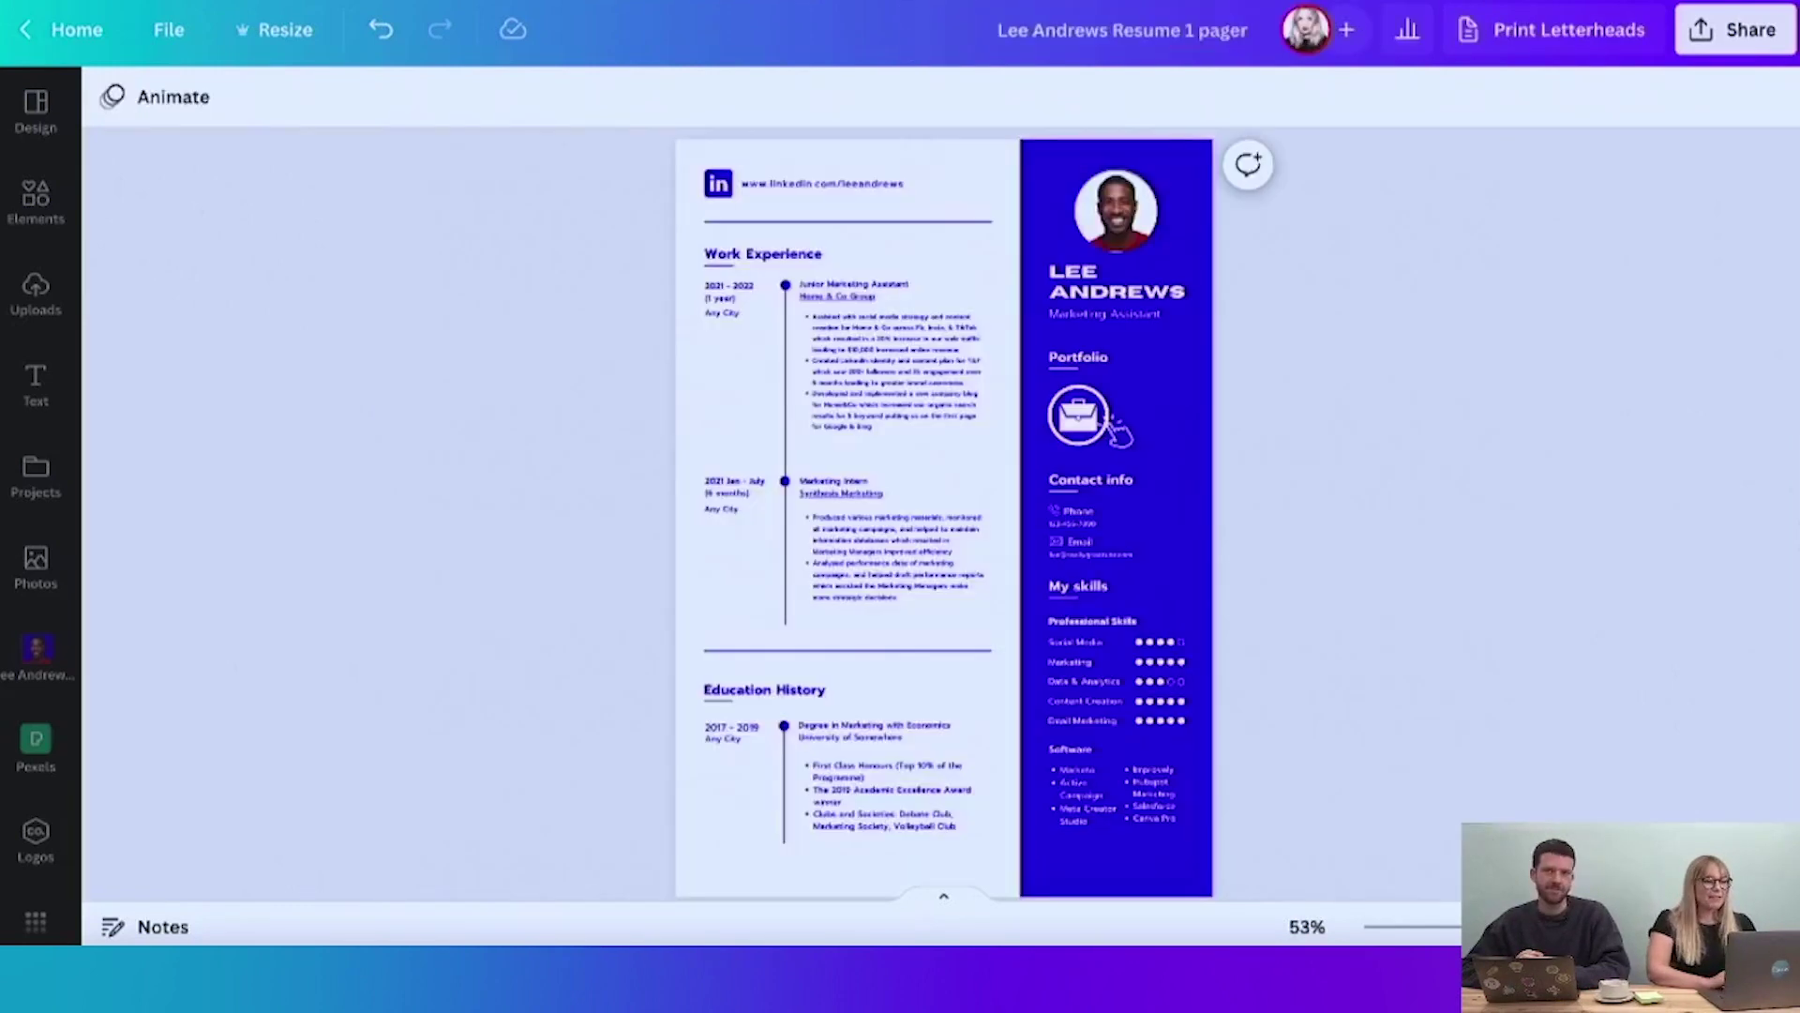
# - Highlight the resume's Marketing Assistant title, then the portfolio's DESIGNER & ART DIRECTOR line
pyautogui.click(1084, 319)
pyautogui.doubleClick(1080, 316)
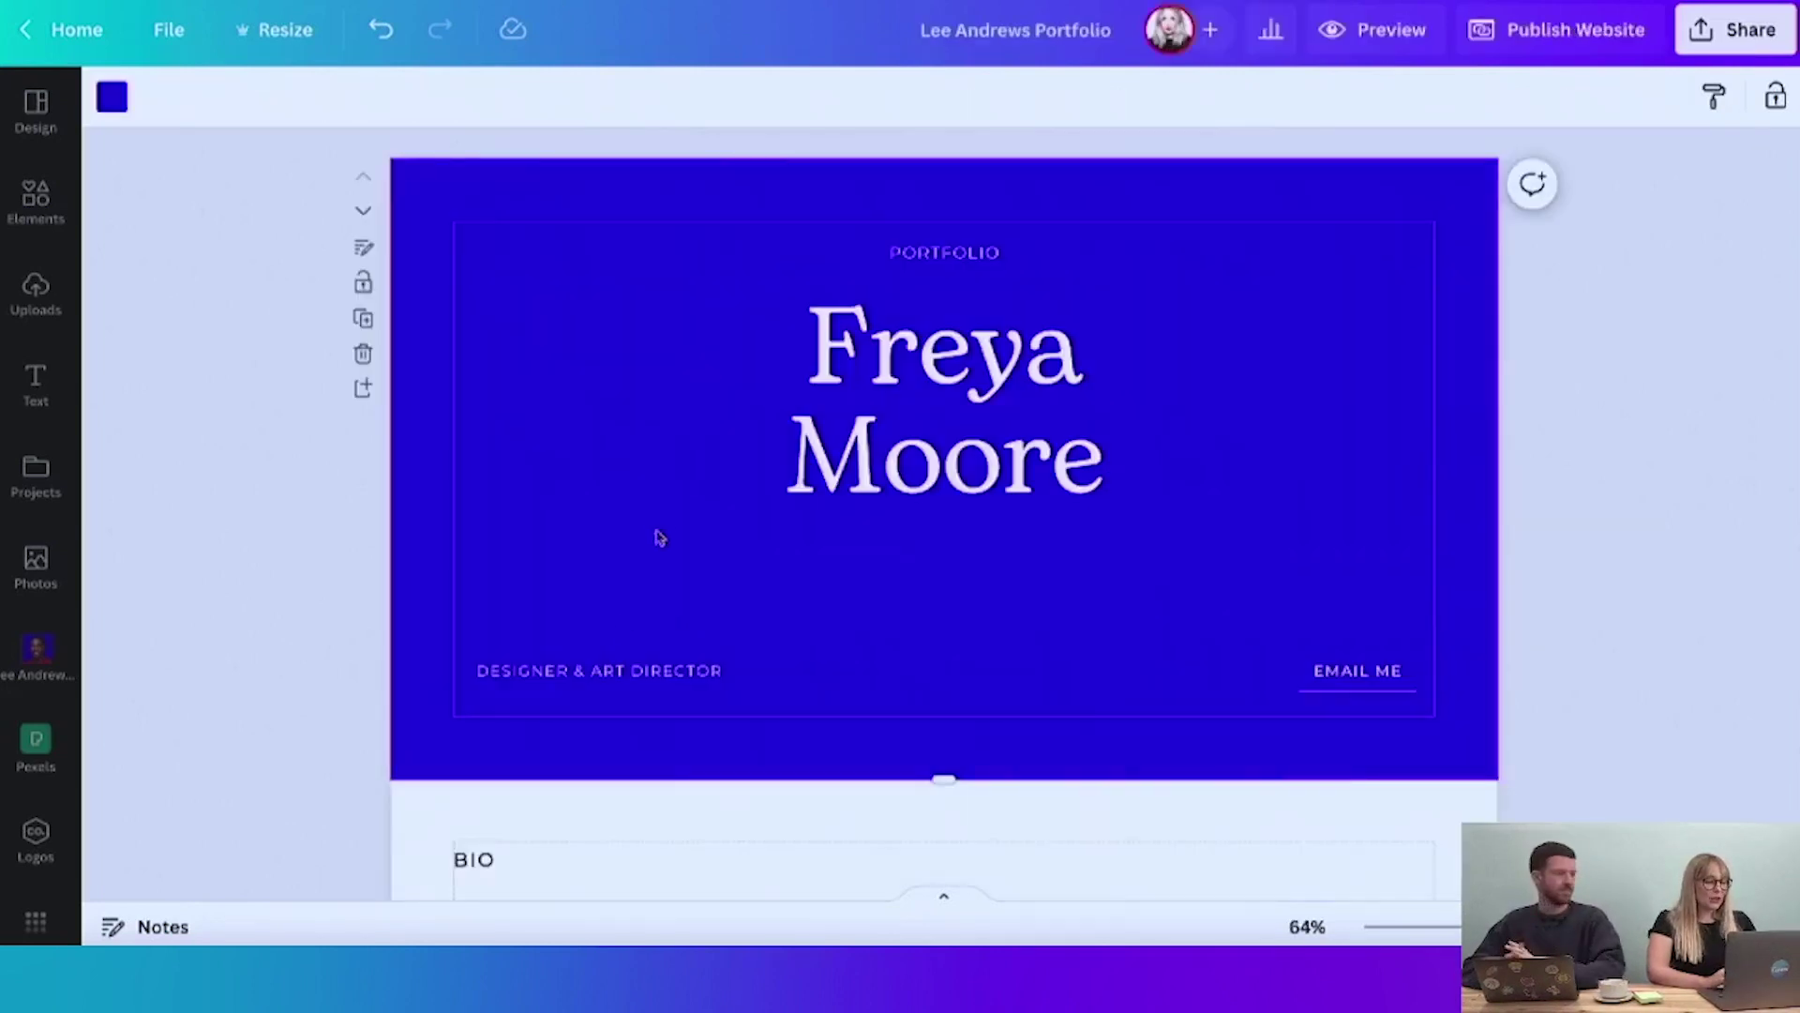
pyautogui.click(611, 669)
pyautogui.click(611, 666)
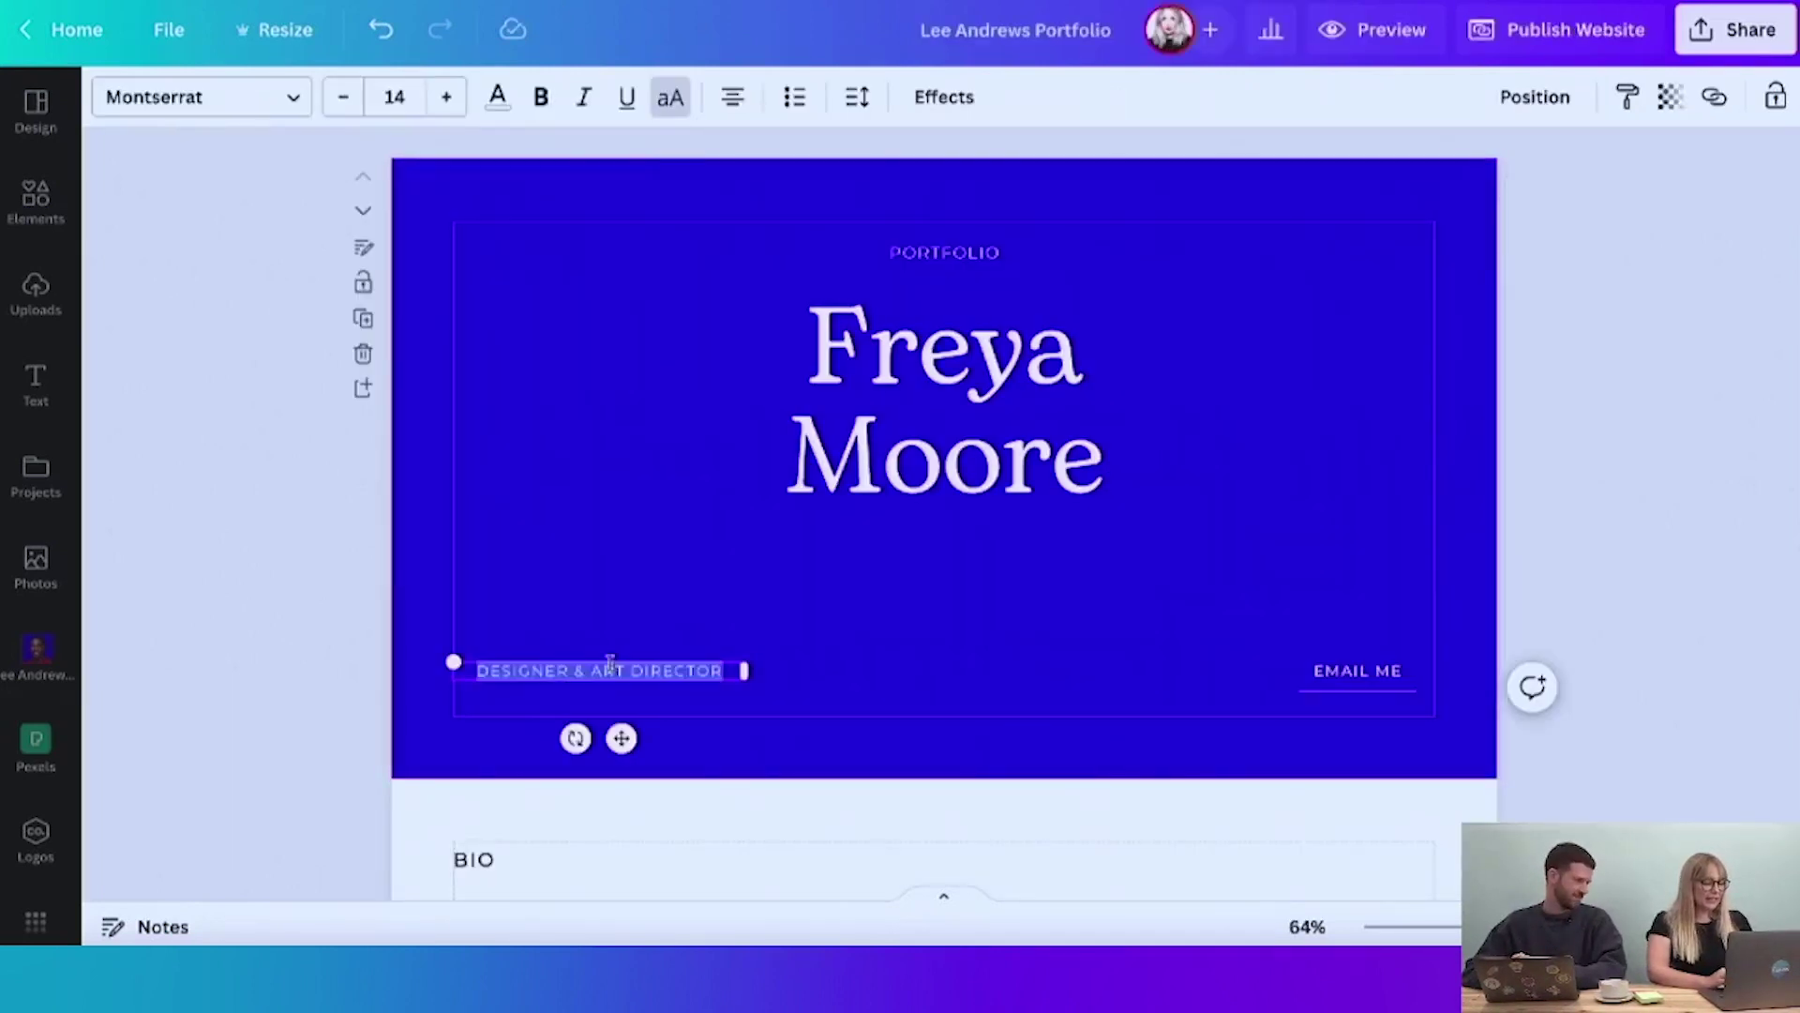
# - Paste MARKETING ASSISTANT over the job title, then highlight LEE ANDREWS and the Freya Moore heading
pyautogui.write('MARKETING ASSISTANT')
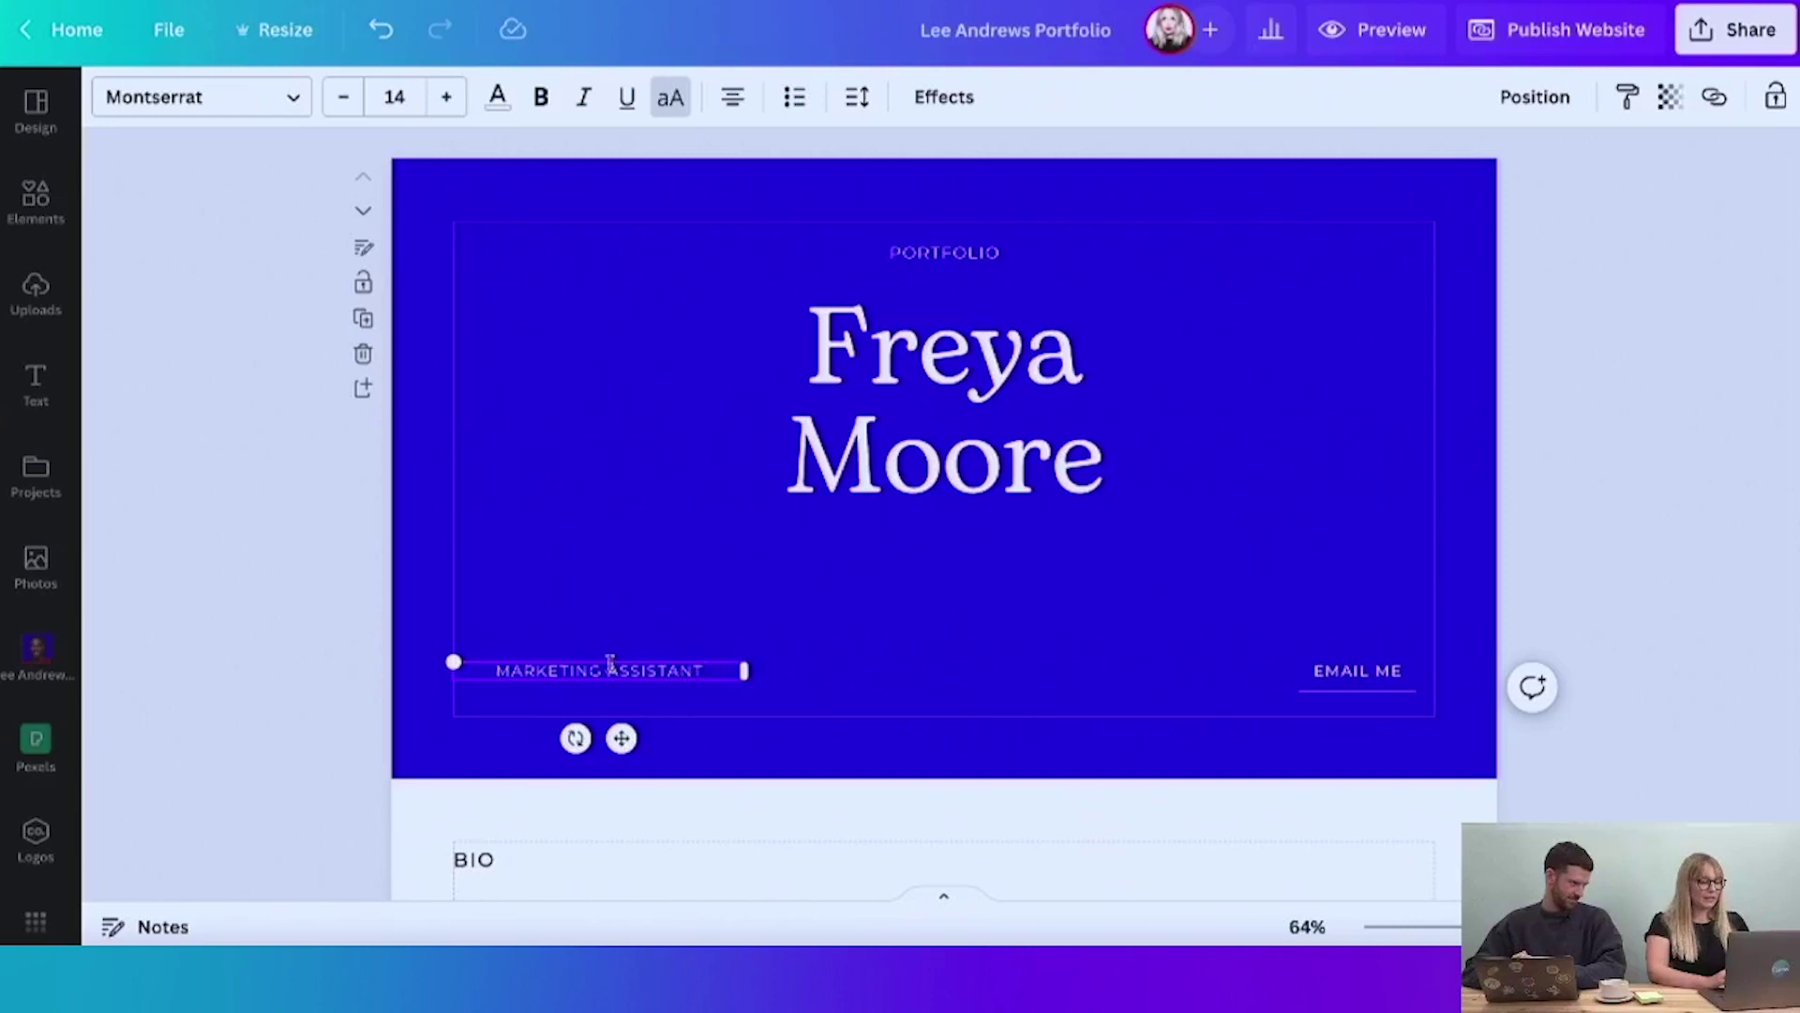
pyautogui.click(872, 638)
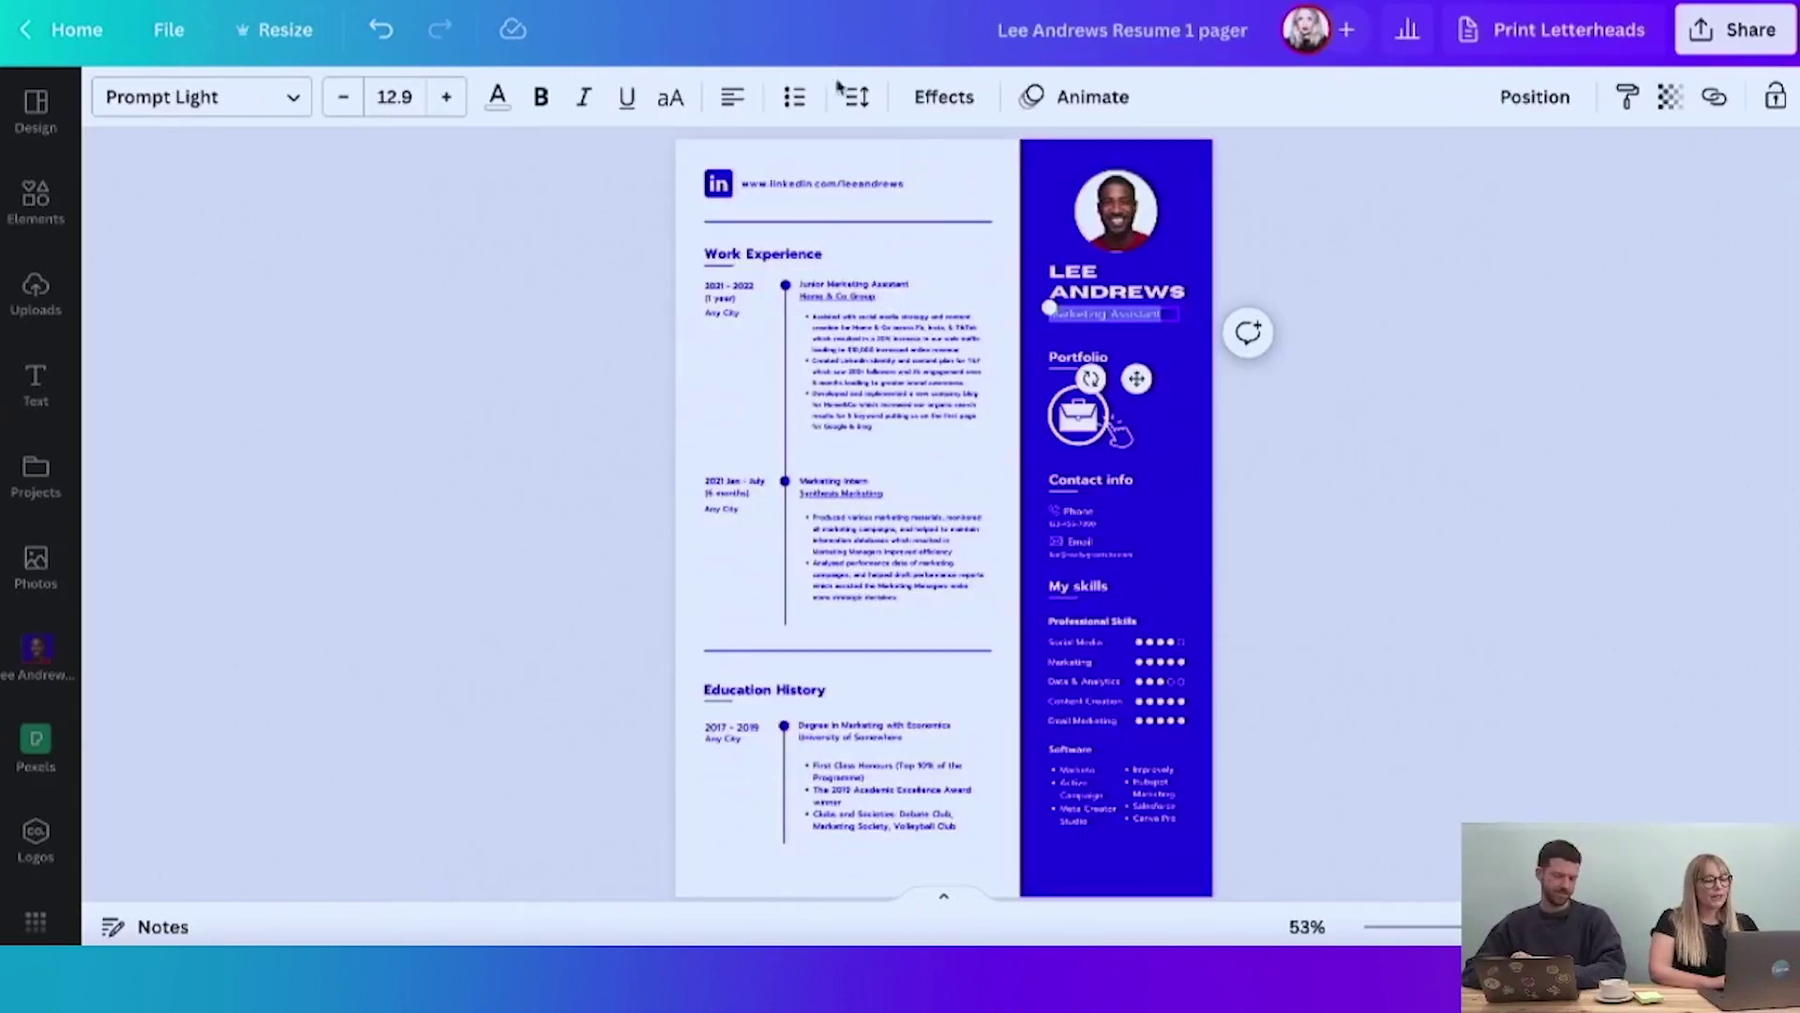
pyautogui.click(1116, 287)
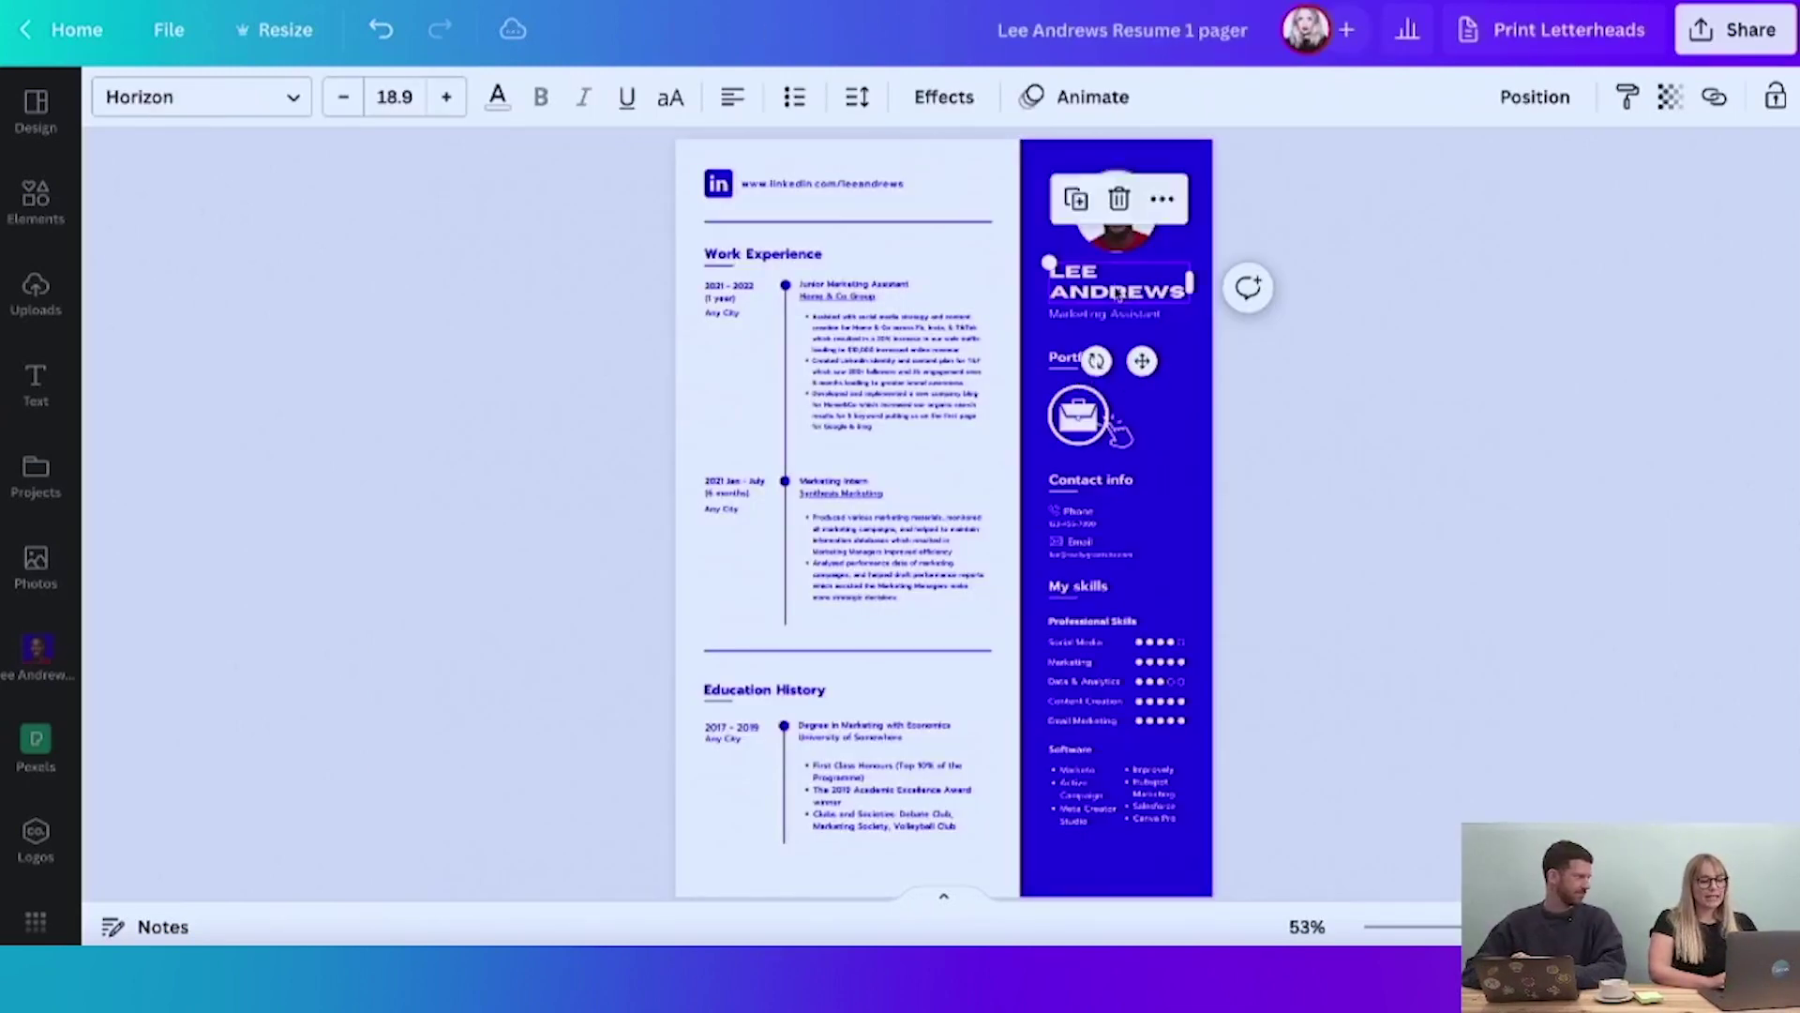
pyautogui.doubleClick(1115, 284)
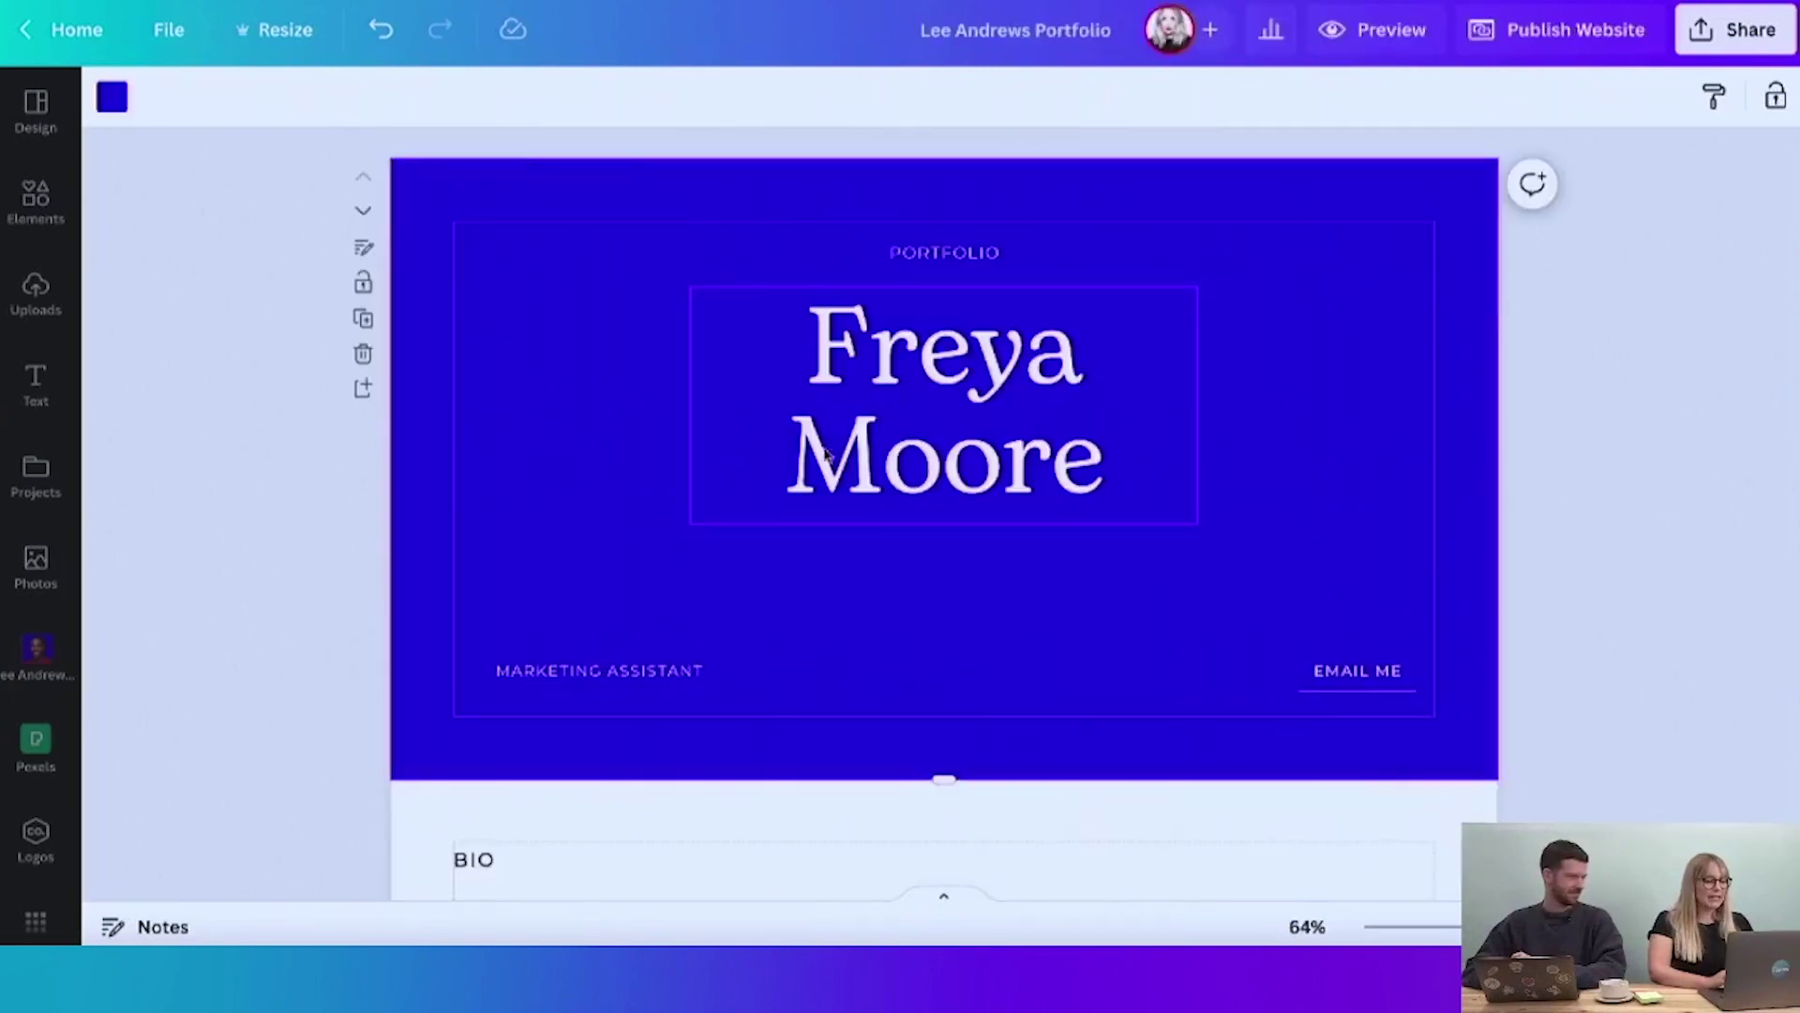
pyautogui.click(958, 464)
pyautogui.doubleClick(958, 463)
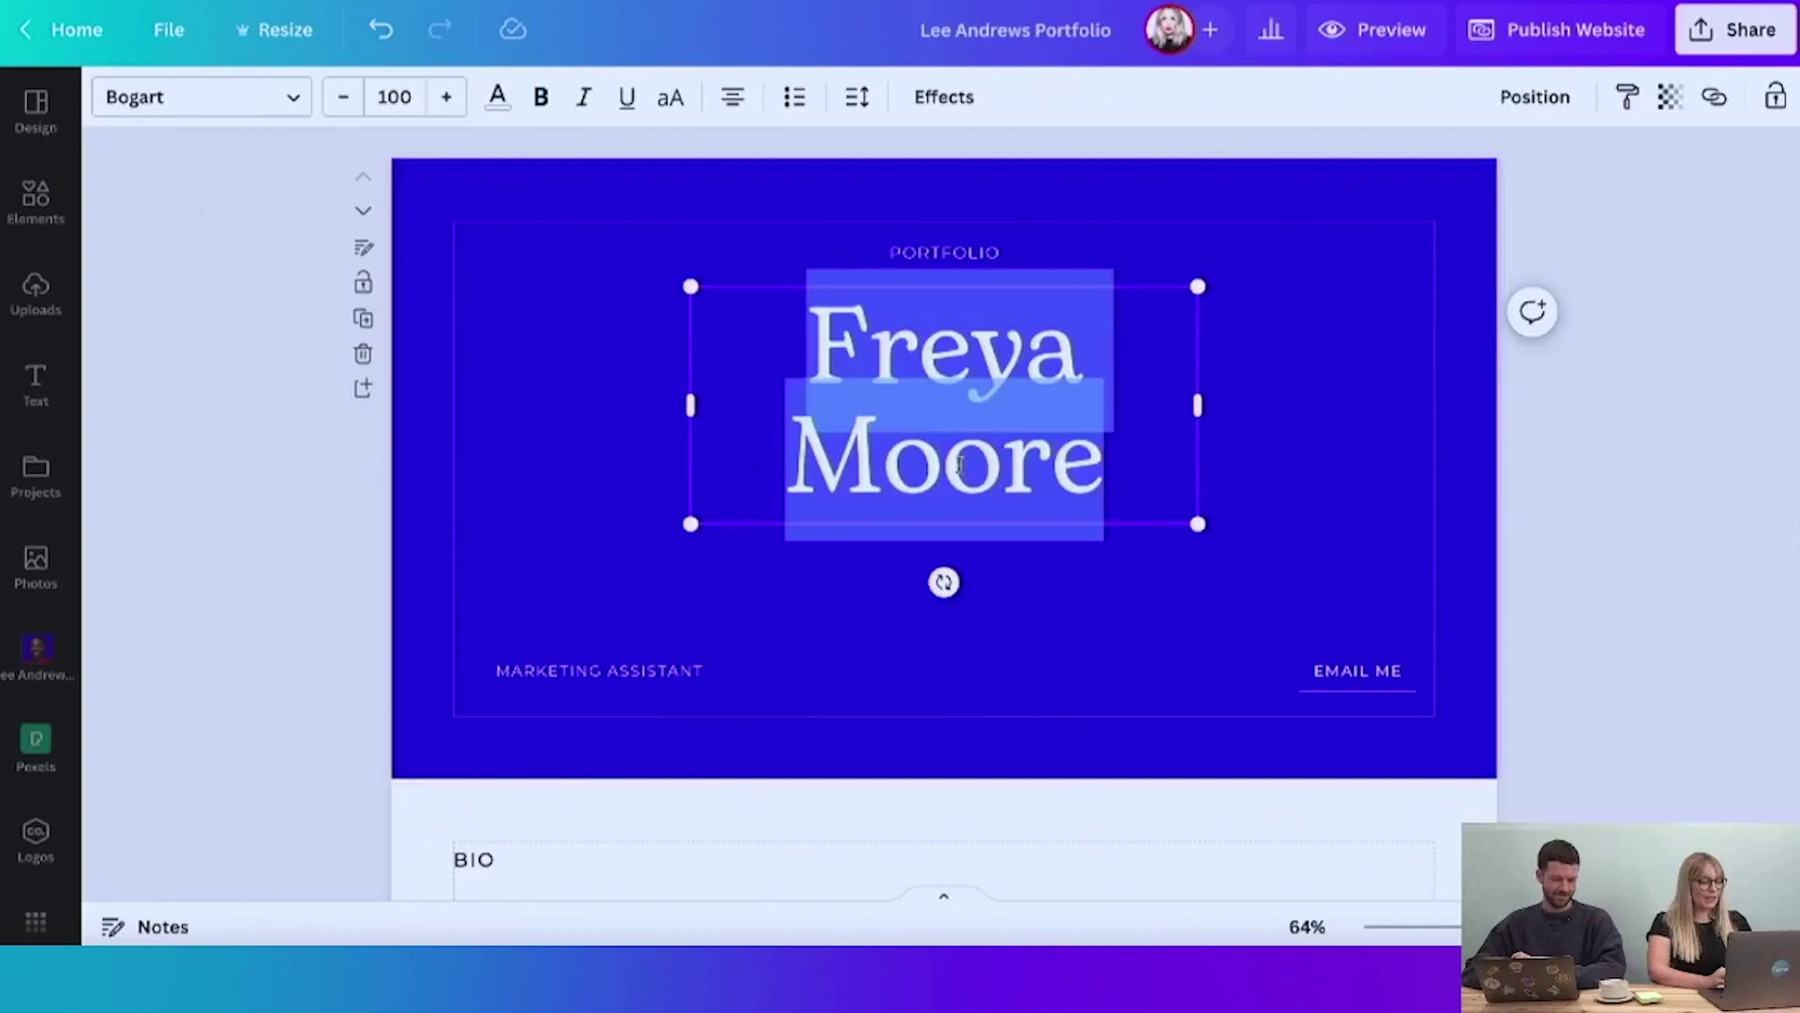
# - Paste 'Lee Andrews' over Freya Moore, set it to size 75 and move it slightly lower
pyautogui.write('Lee Andrews')
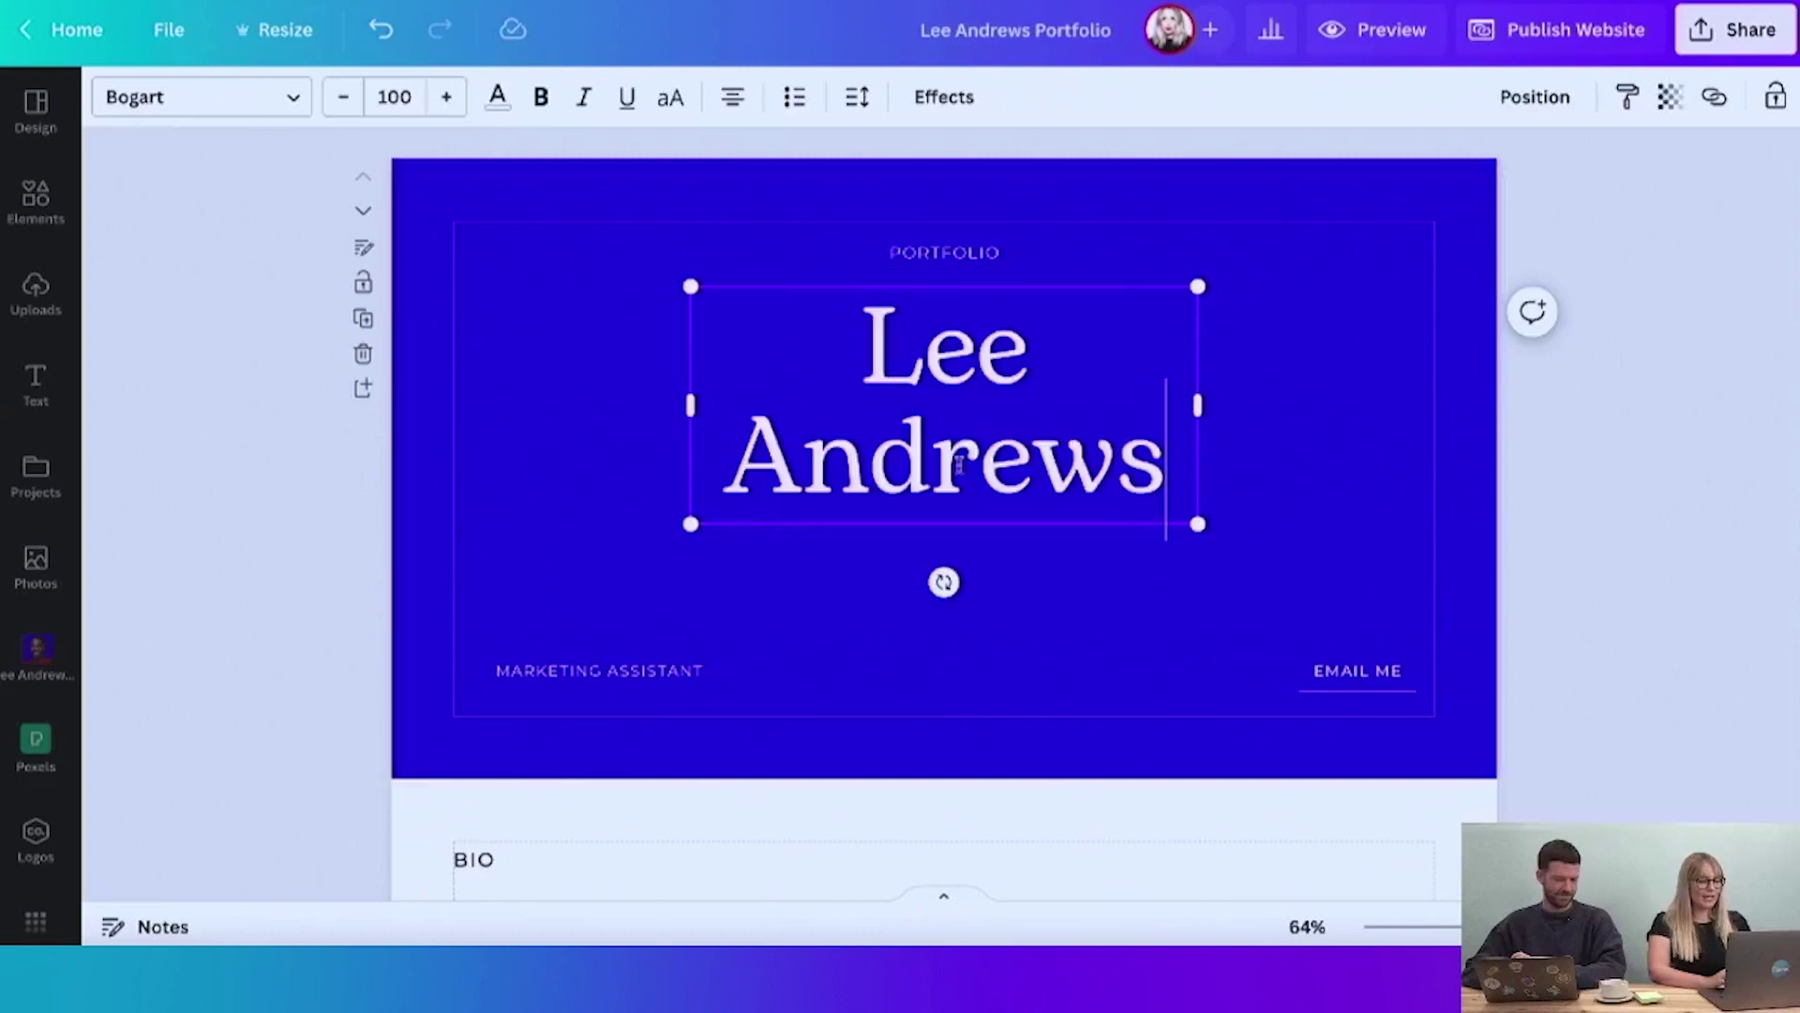
pyautogui.doubleClick(1043, 428)
pyautogui.click(408, 94)
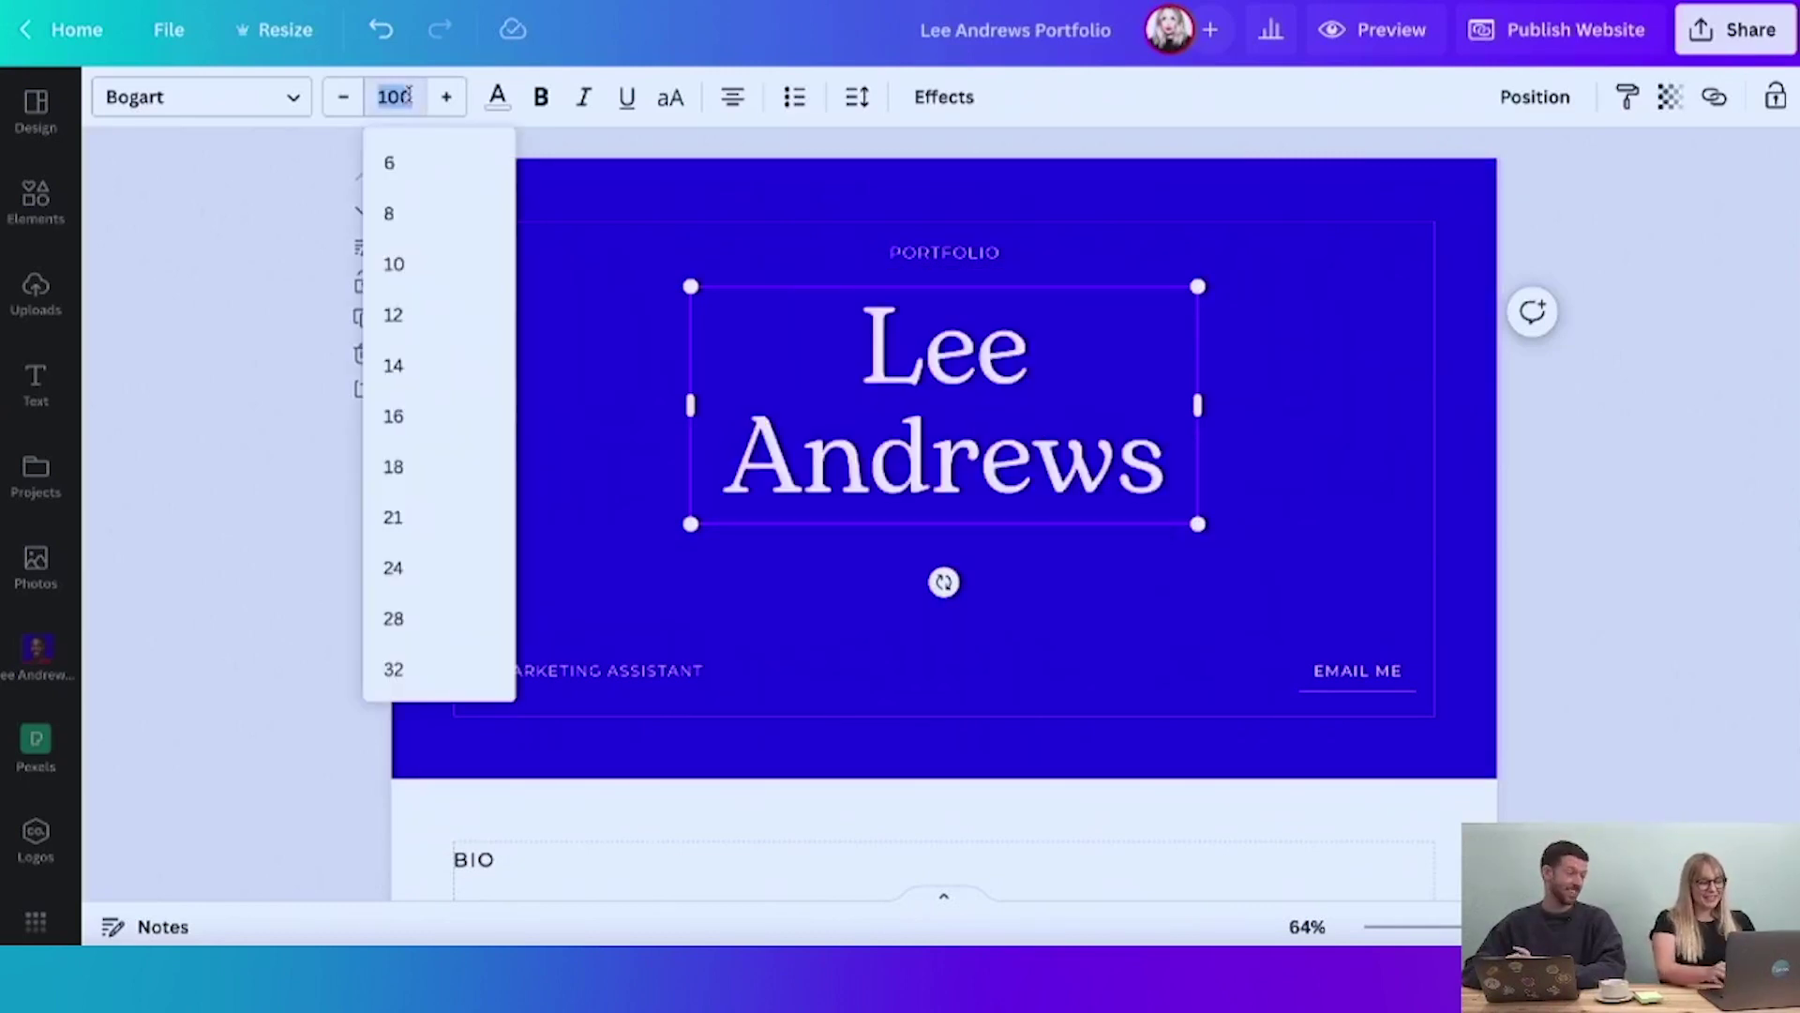
pyautogui.write('75')
pyautogui.press('Return')
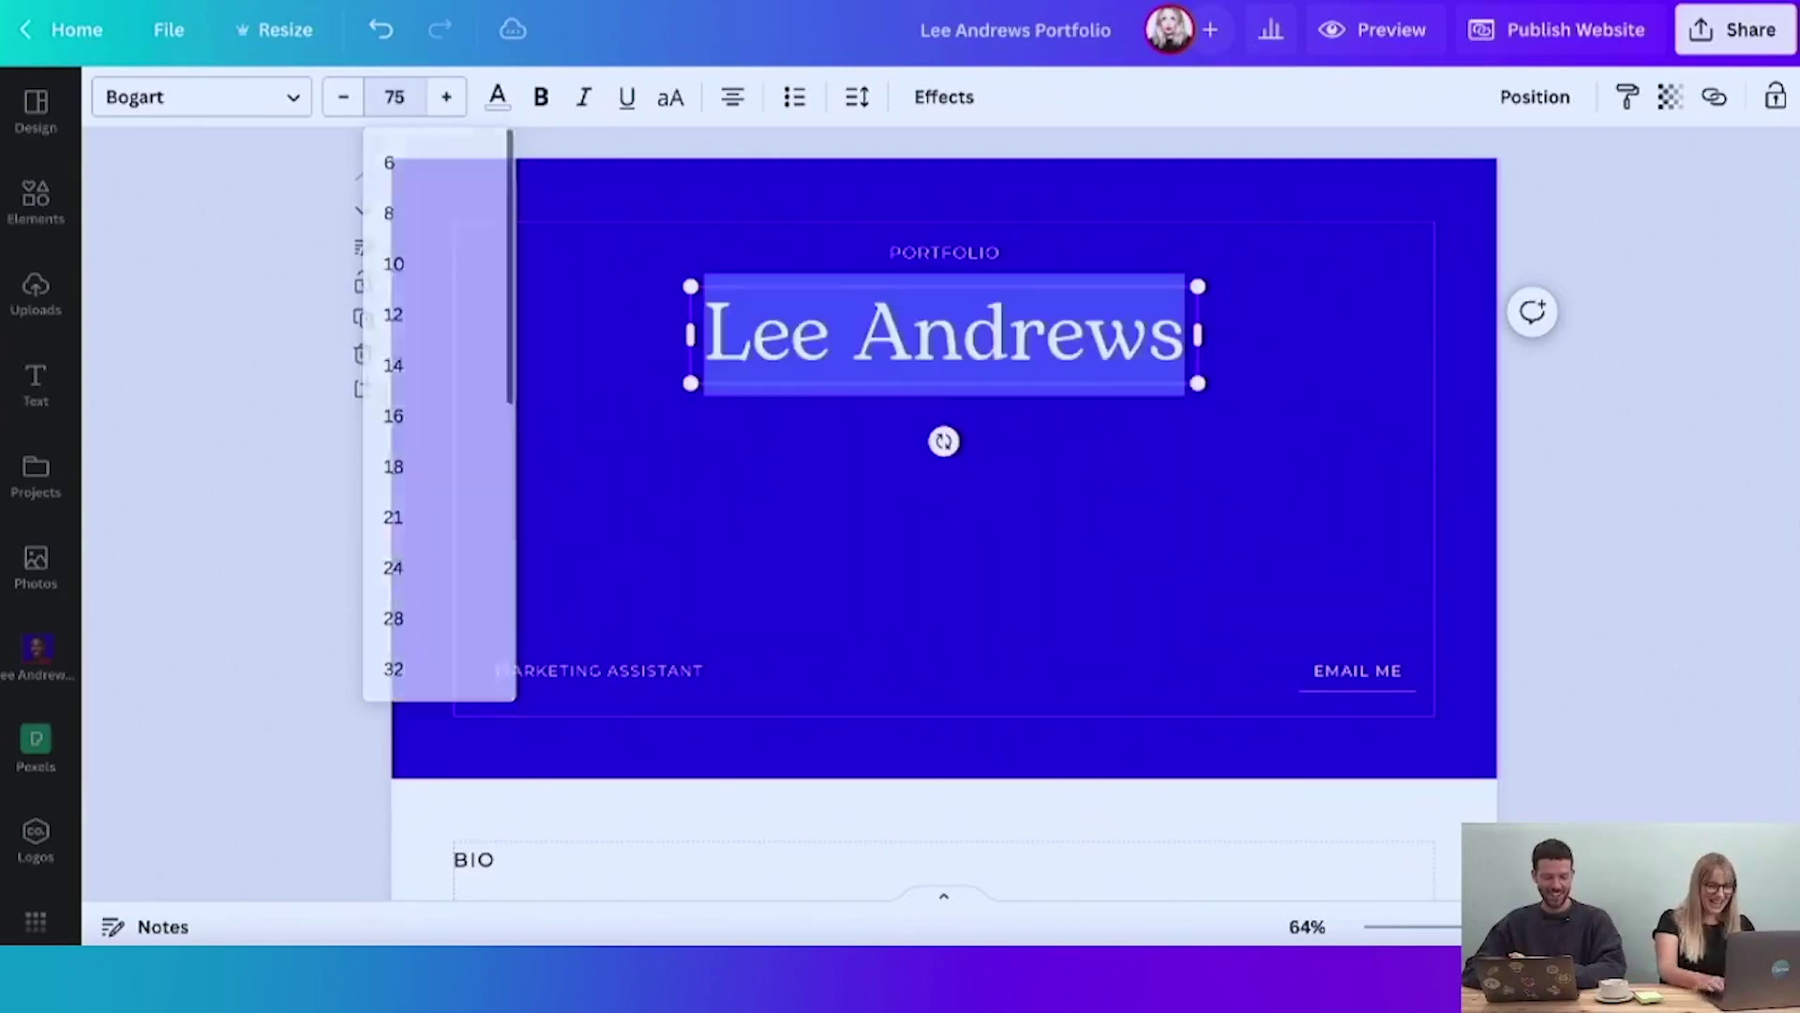
pyautogui.press('Escape')
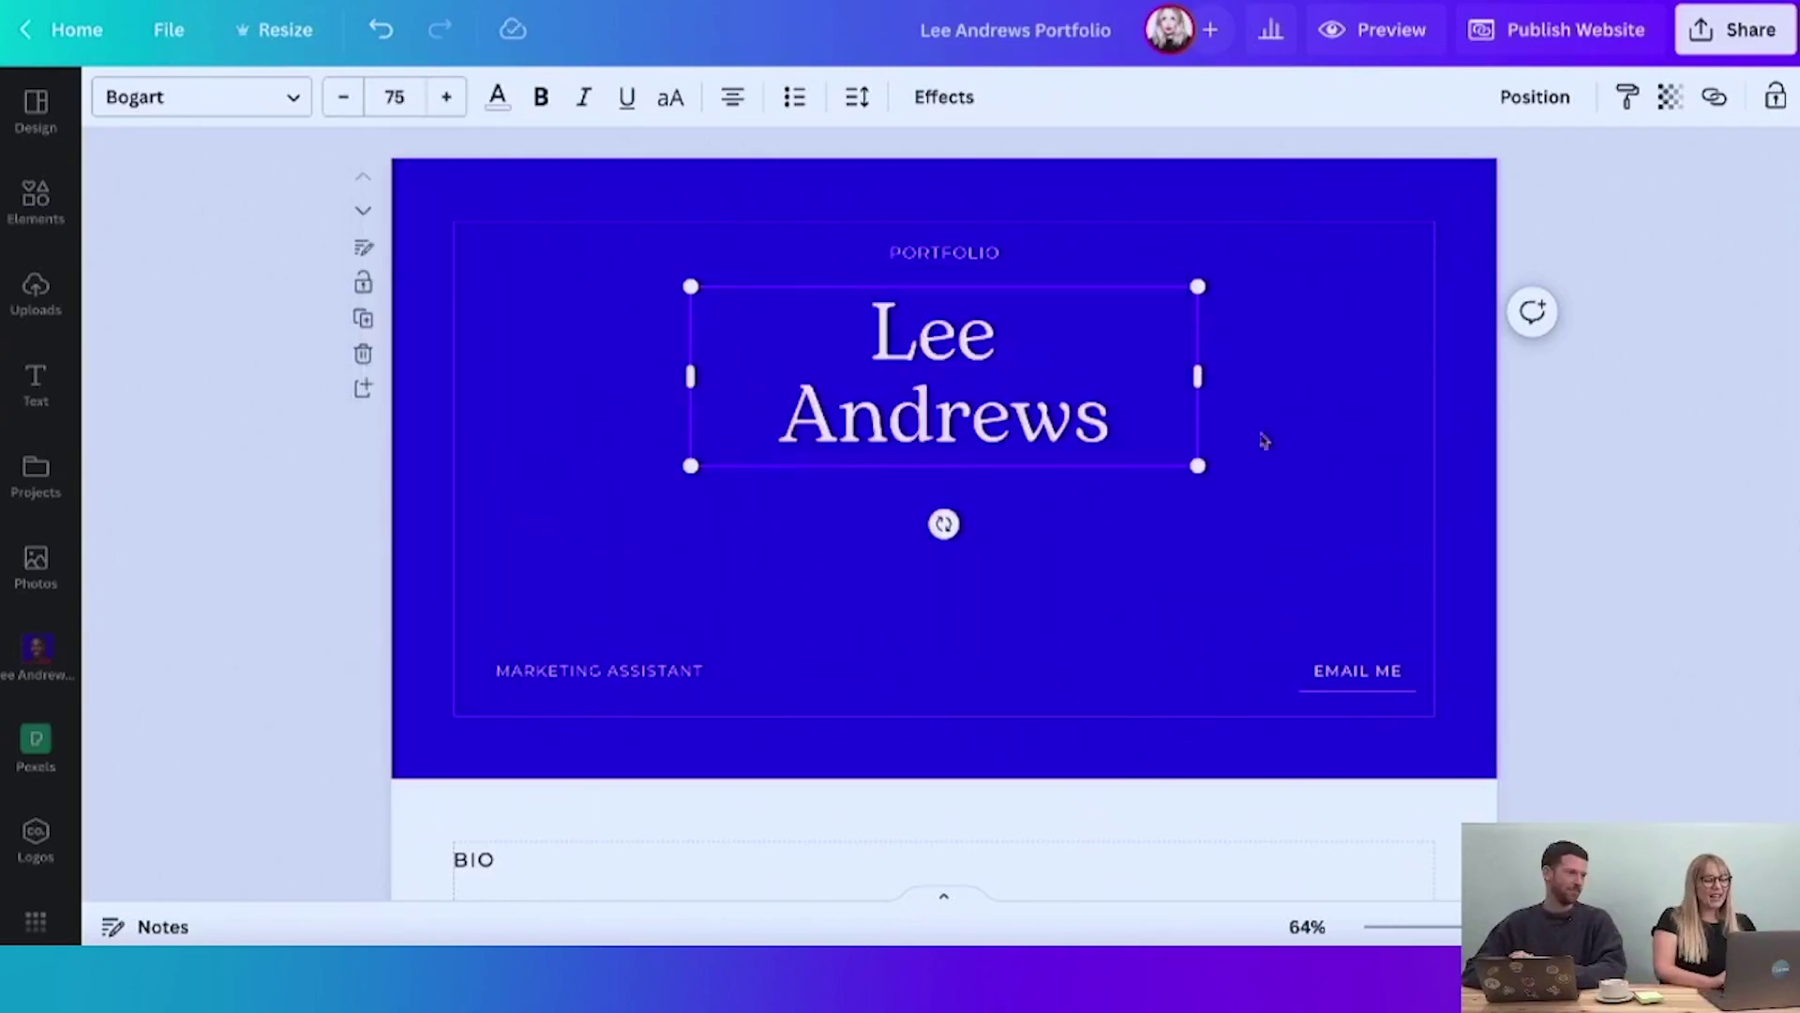
pyautogui.click(1400, 446)
pyautogui.moveTo(977, 443); pyautogui.dragTo(977, 500)
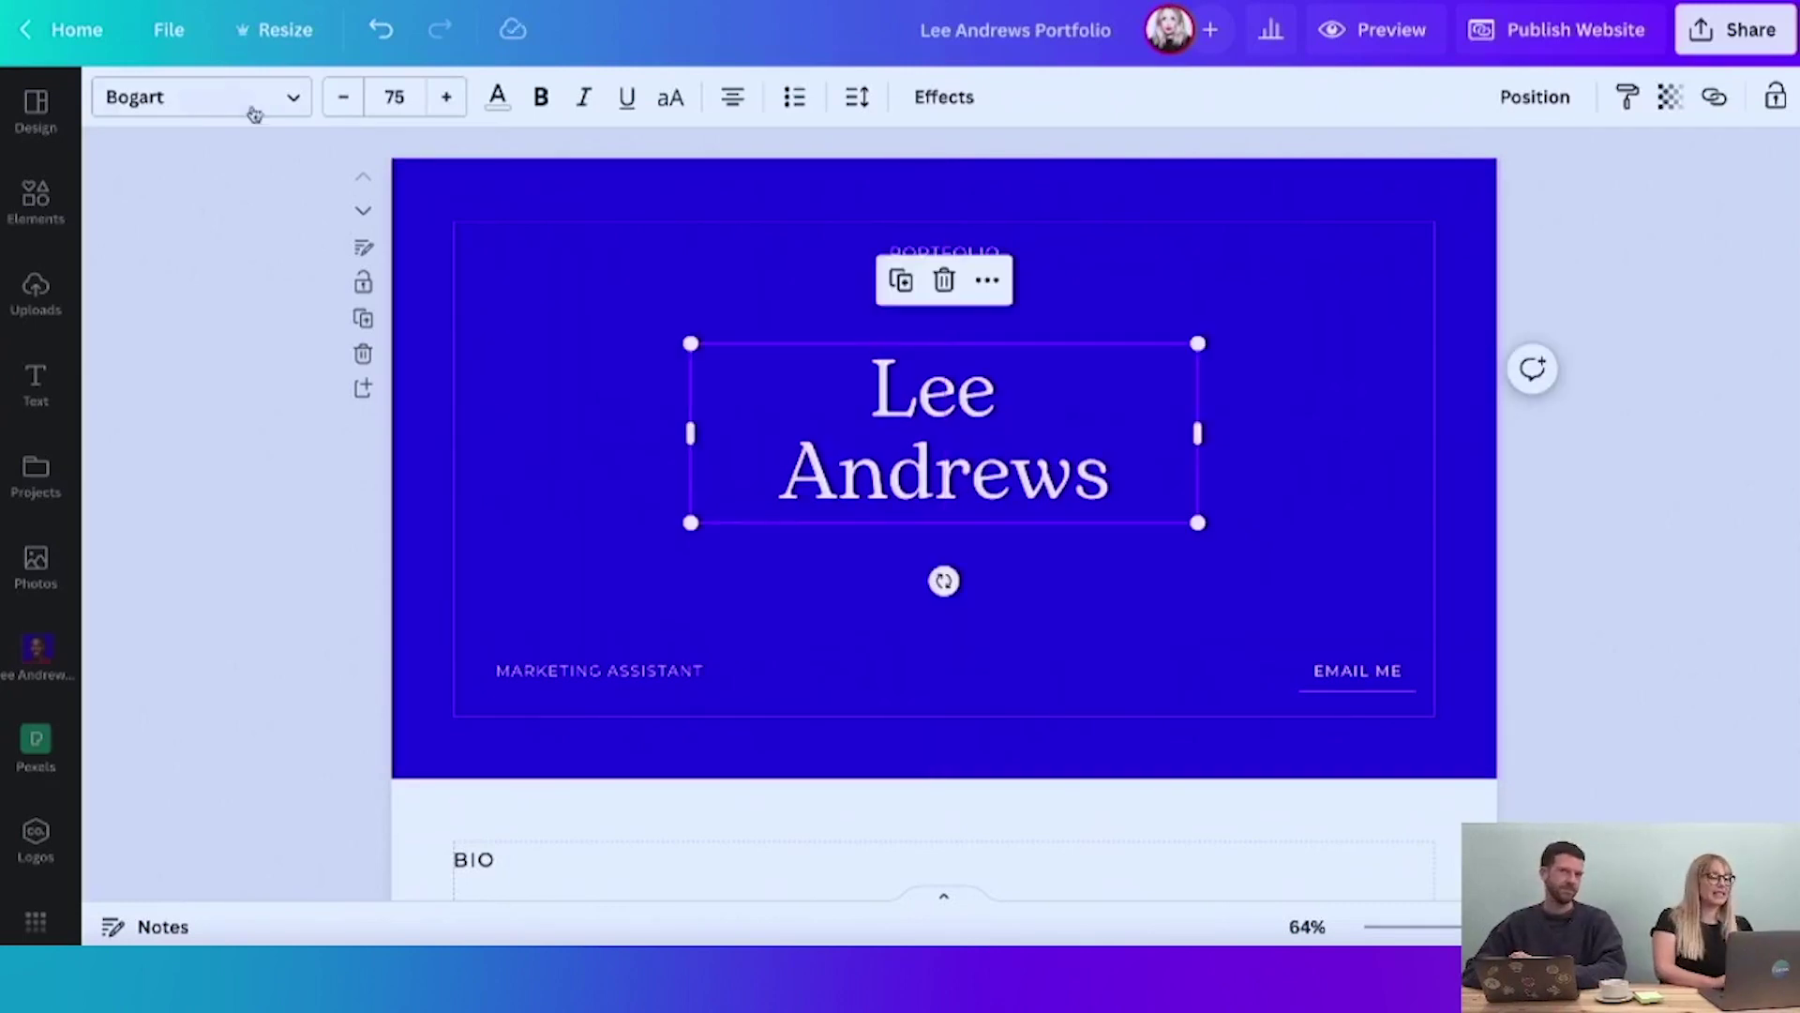
# - Set the heading to the brand Horizon font, widen it to two lines, and nudge it down
pyautogui.click(295, 101)
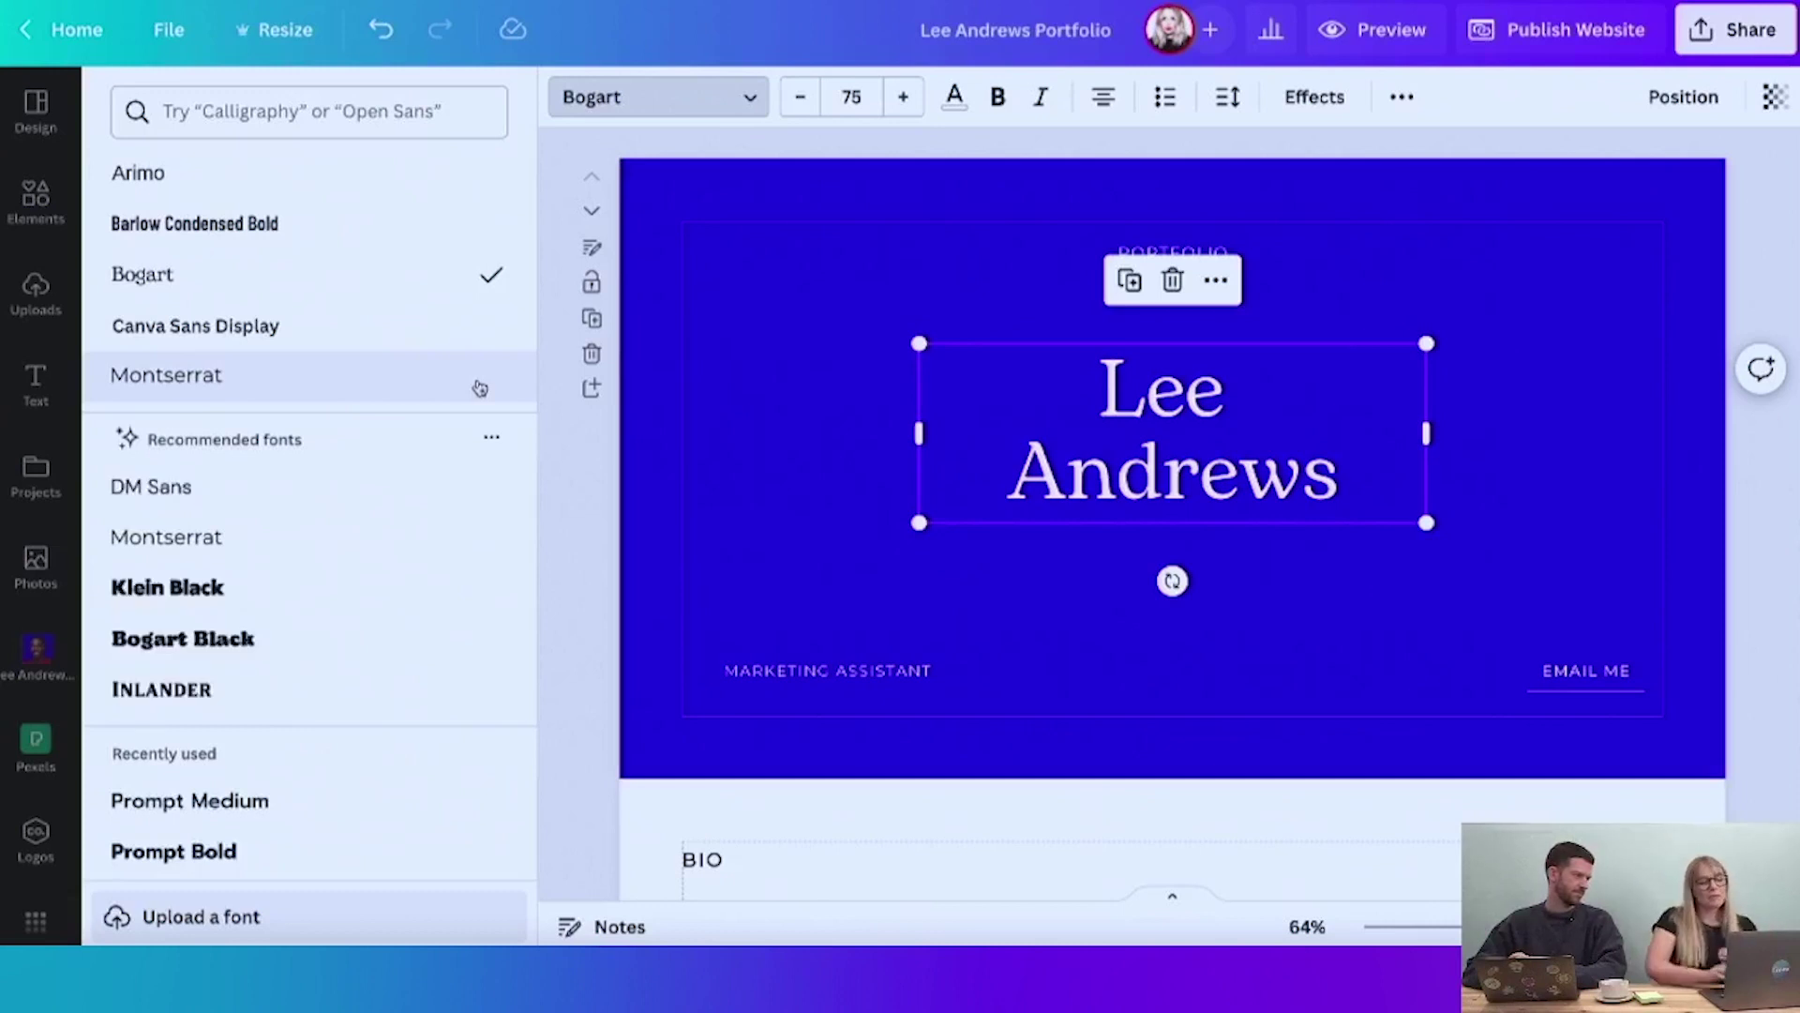
pyautogui.scroll(-5, 302, 675)
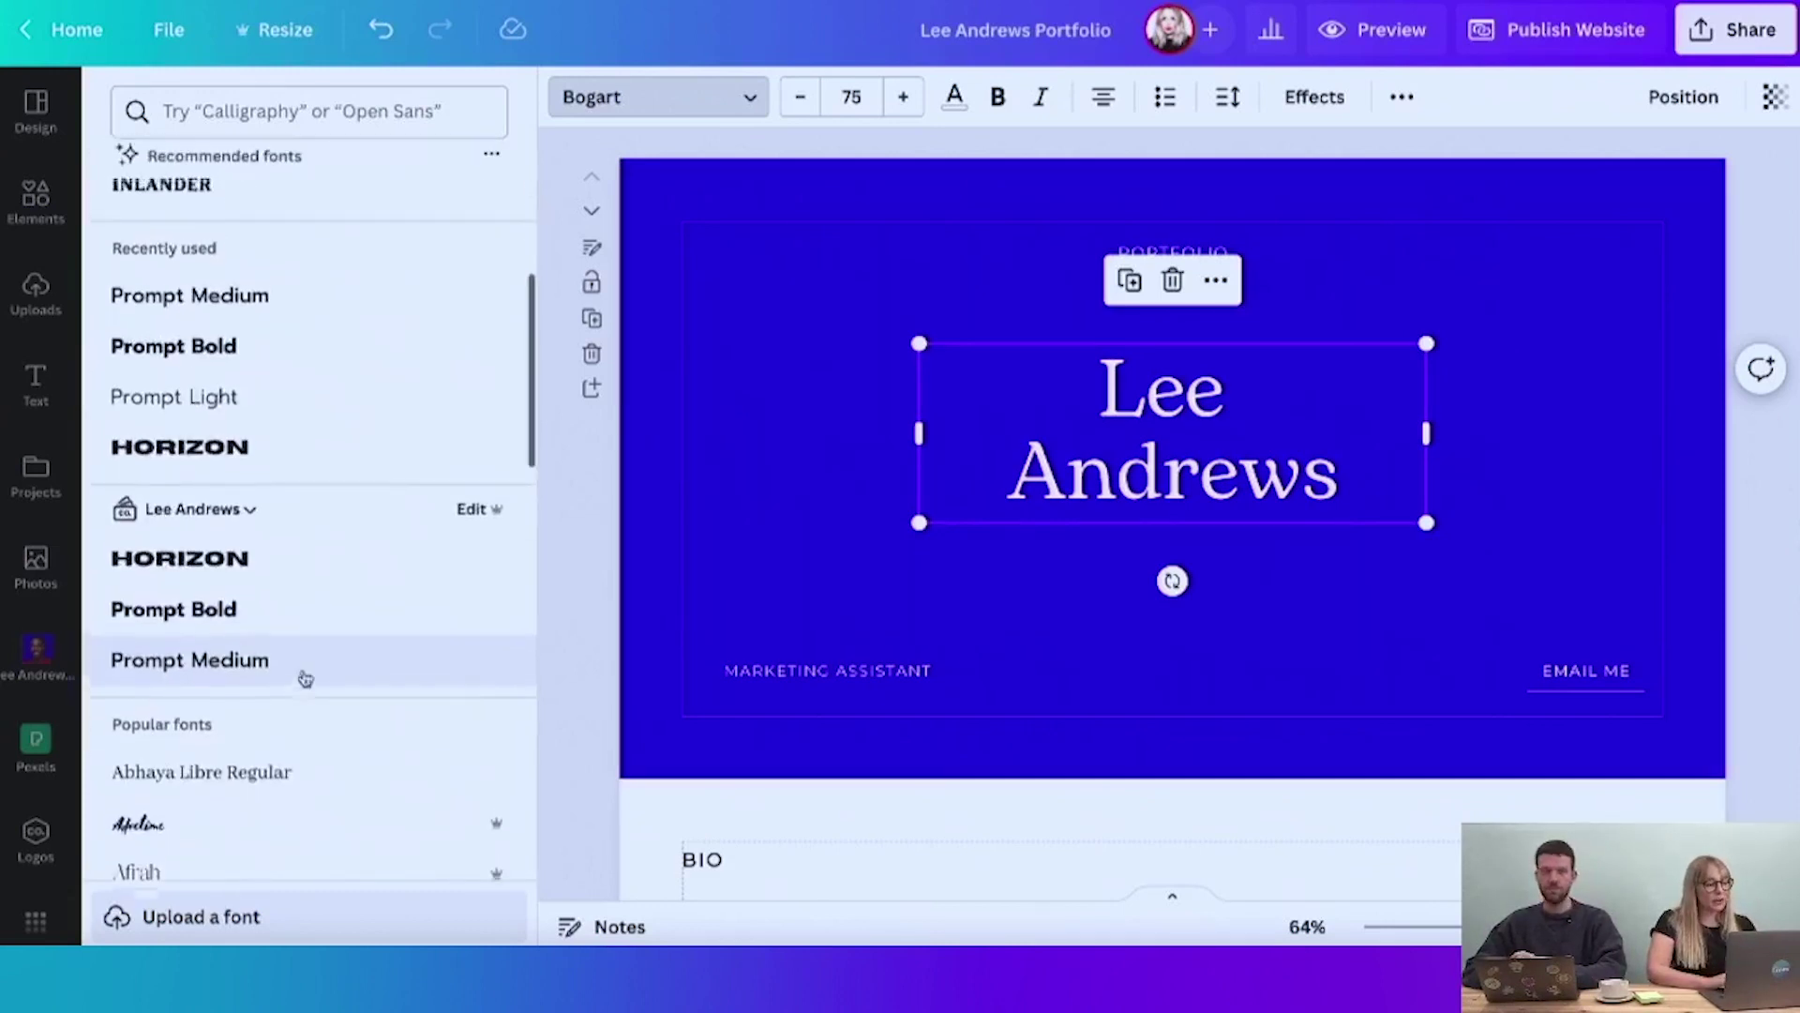
pyautogui.scroll(-1, 304, 677)
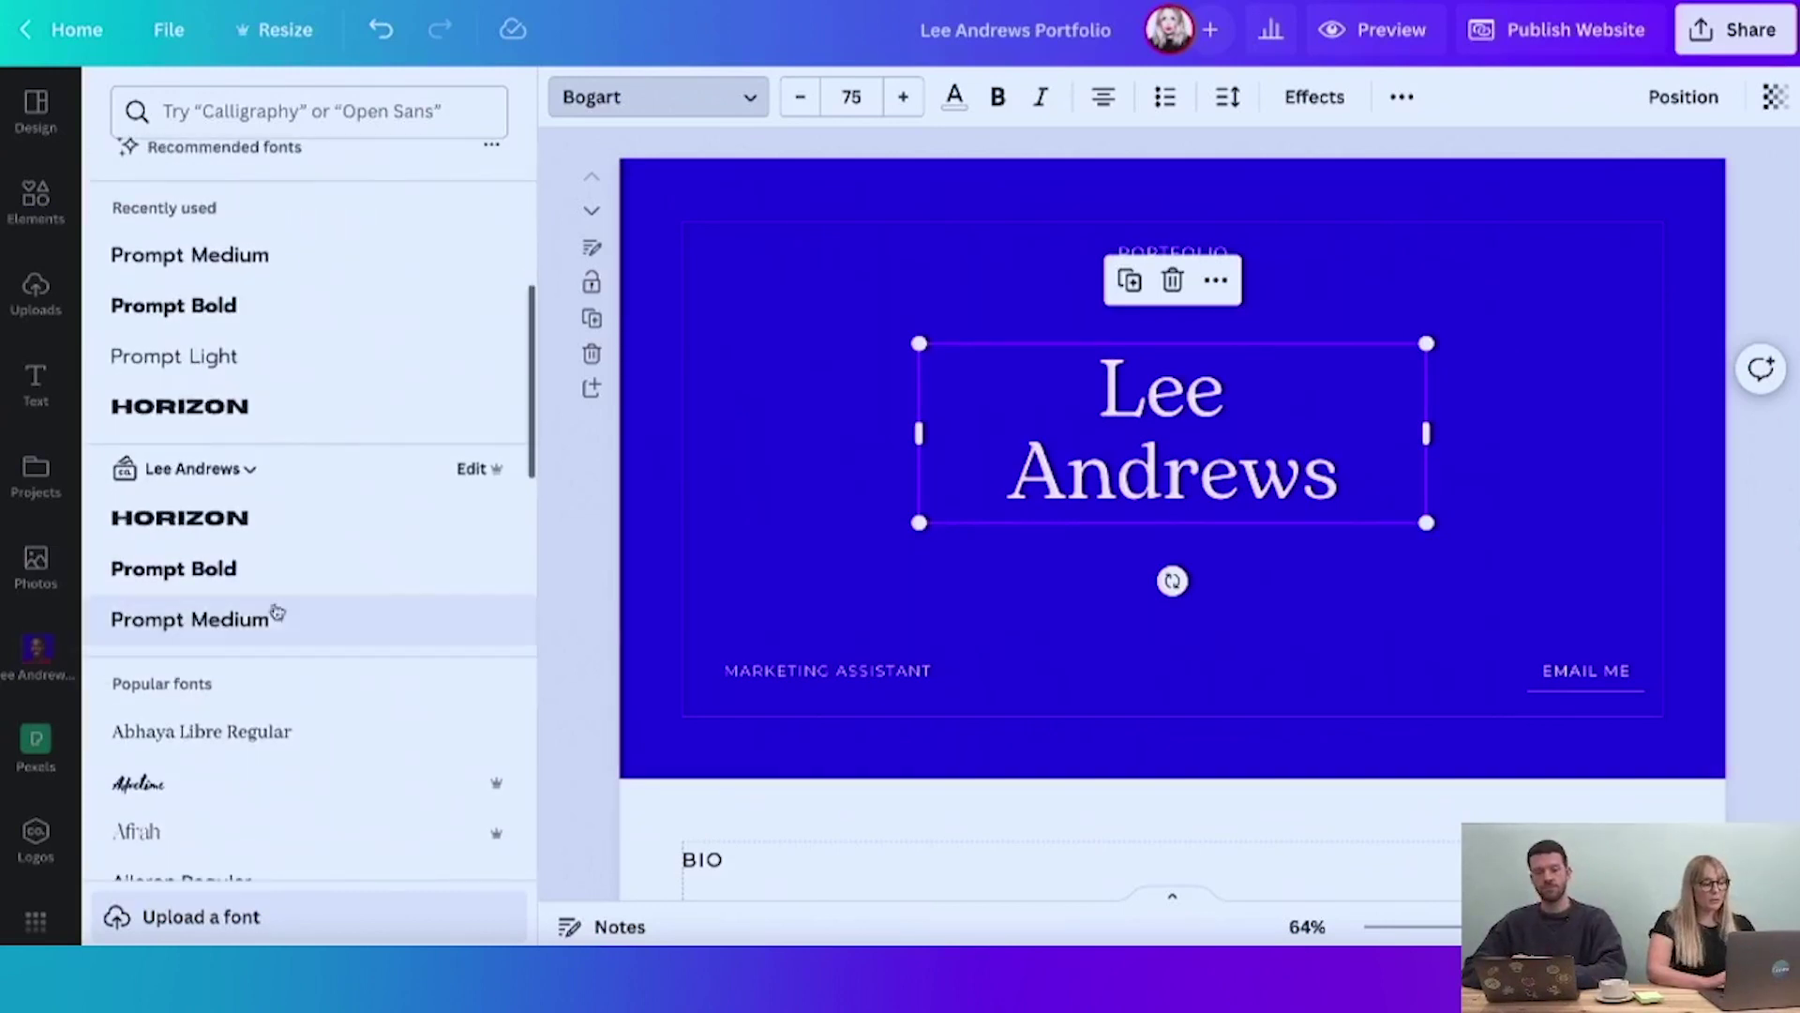
pyautogui.click(225, 530)
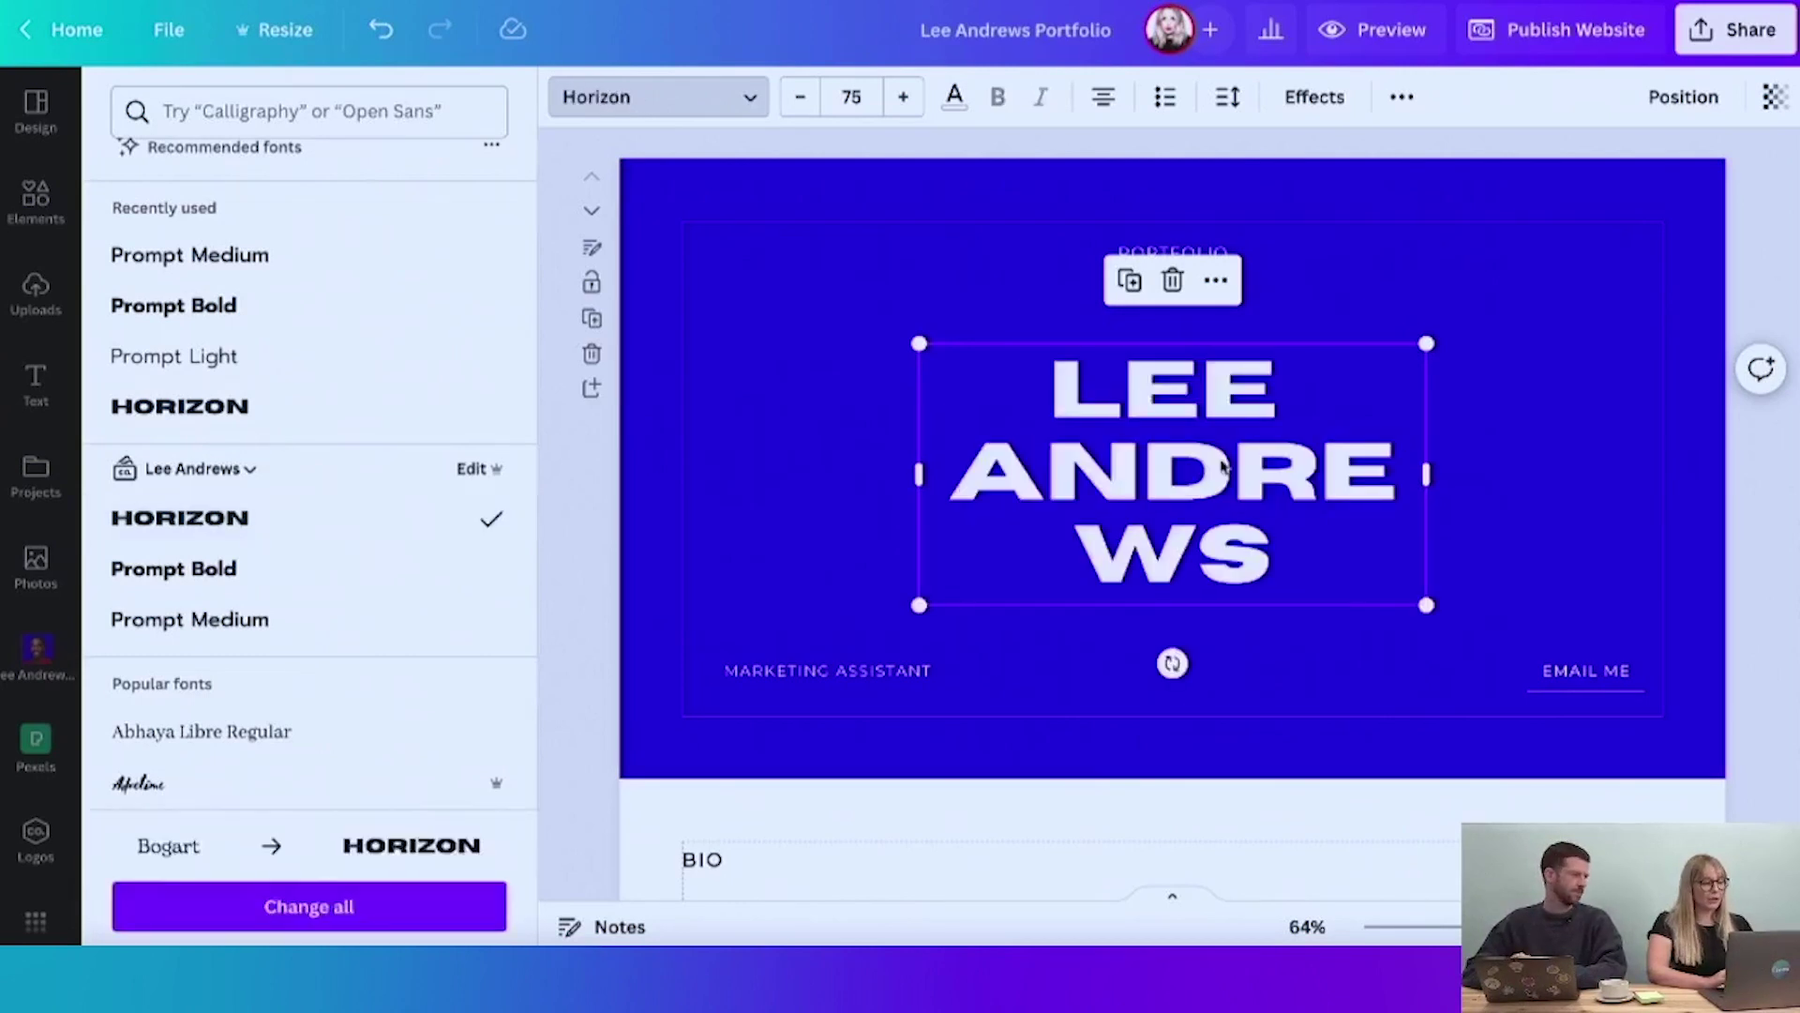
pyautogui.moveTo(1428, 469); pyautogui.dragTo(1530, 469)
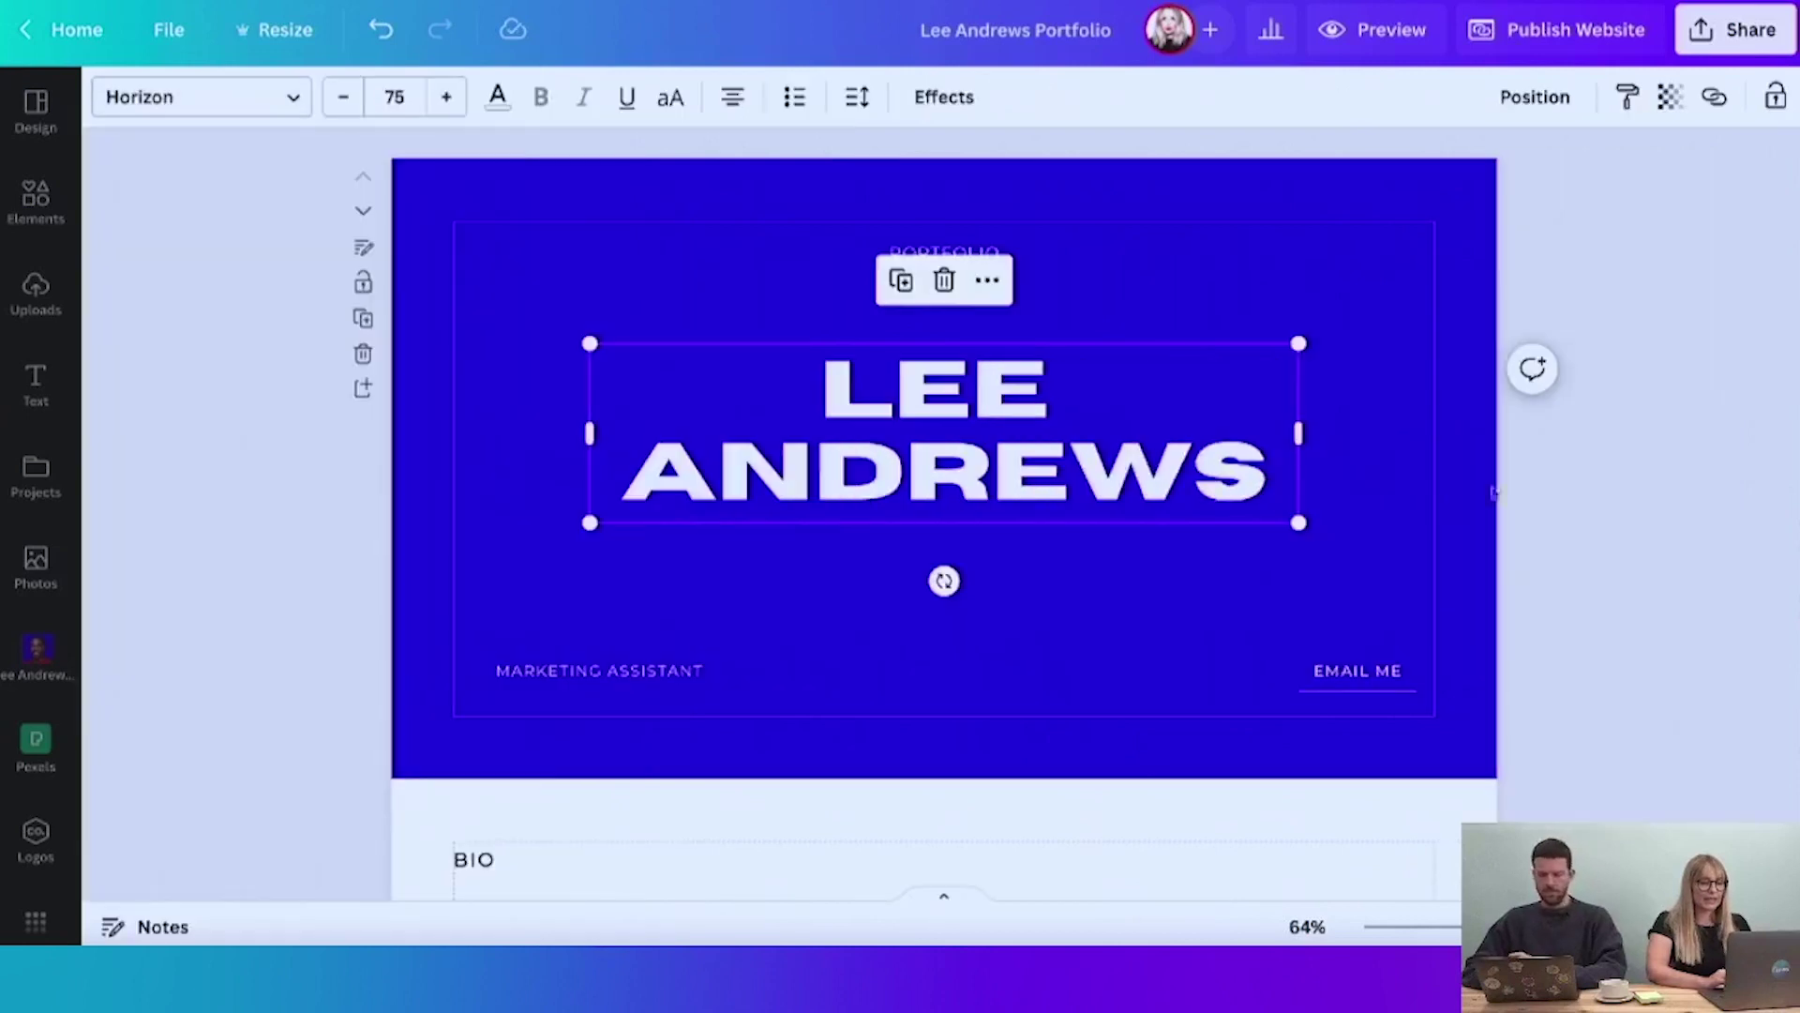
pyautogui.click(1144, 283)
pyautogui.moveTo(920, 433); pyautogui.dragTo(919, 448)
pyautogui.click(1145, 262)
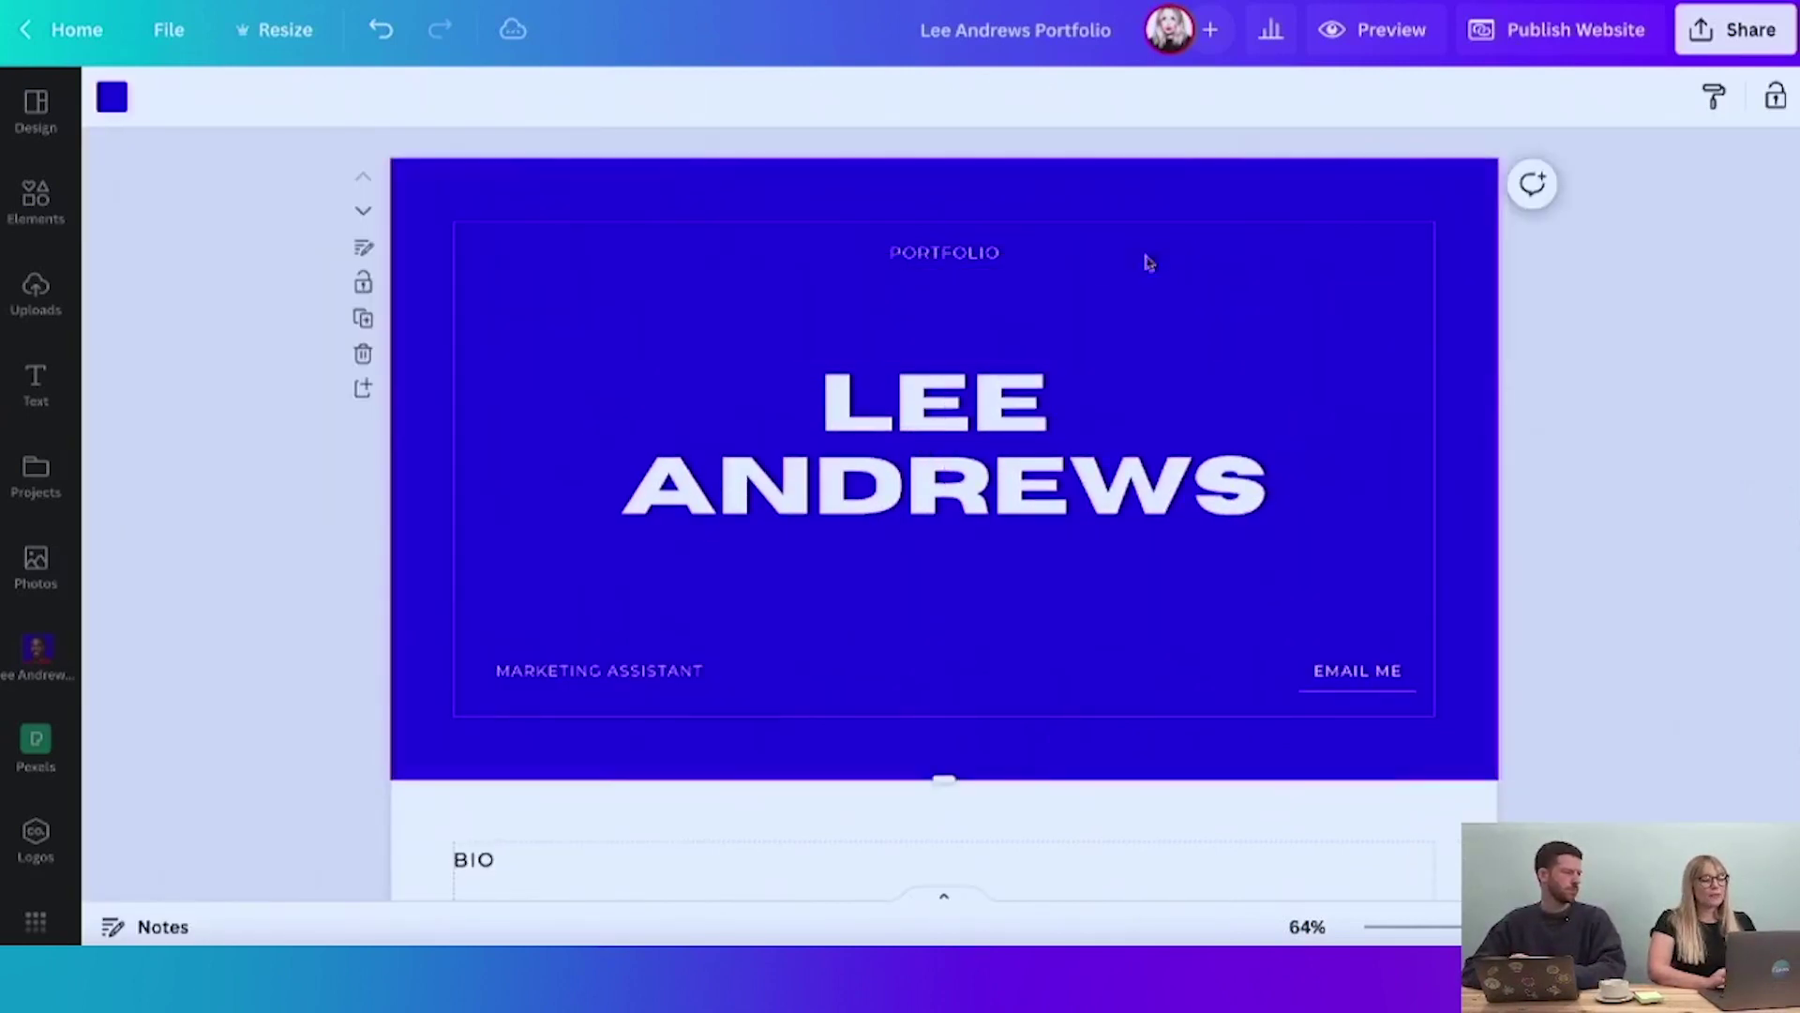
# - Switch the PORTFOLIO, MARKETING ASSISTANT and EMAIL ME labels together from Montserrat to Prompt Light
pyautogui.click(965, 253)
pyautogui.keyDown('shift'); pyautogui.click(627, 671); pyautogui.keyUp('shift')
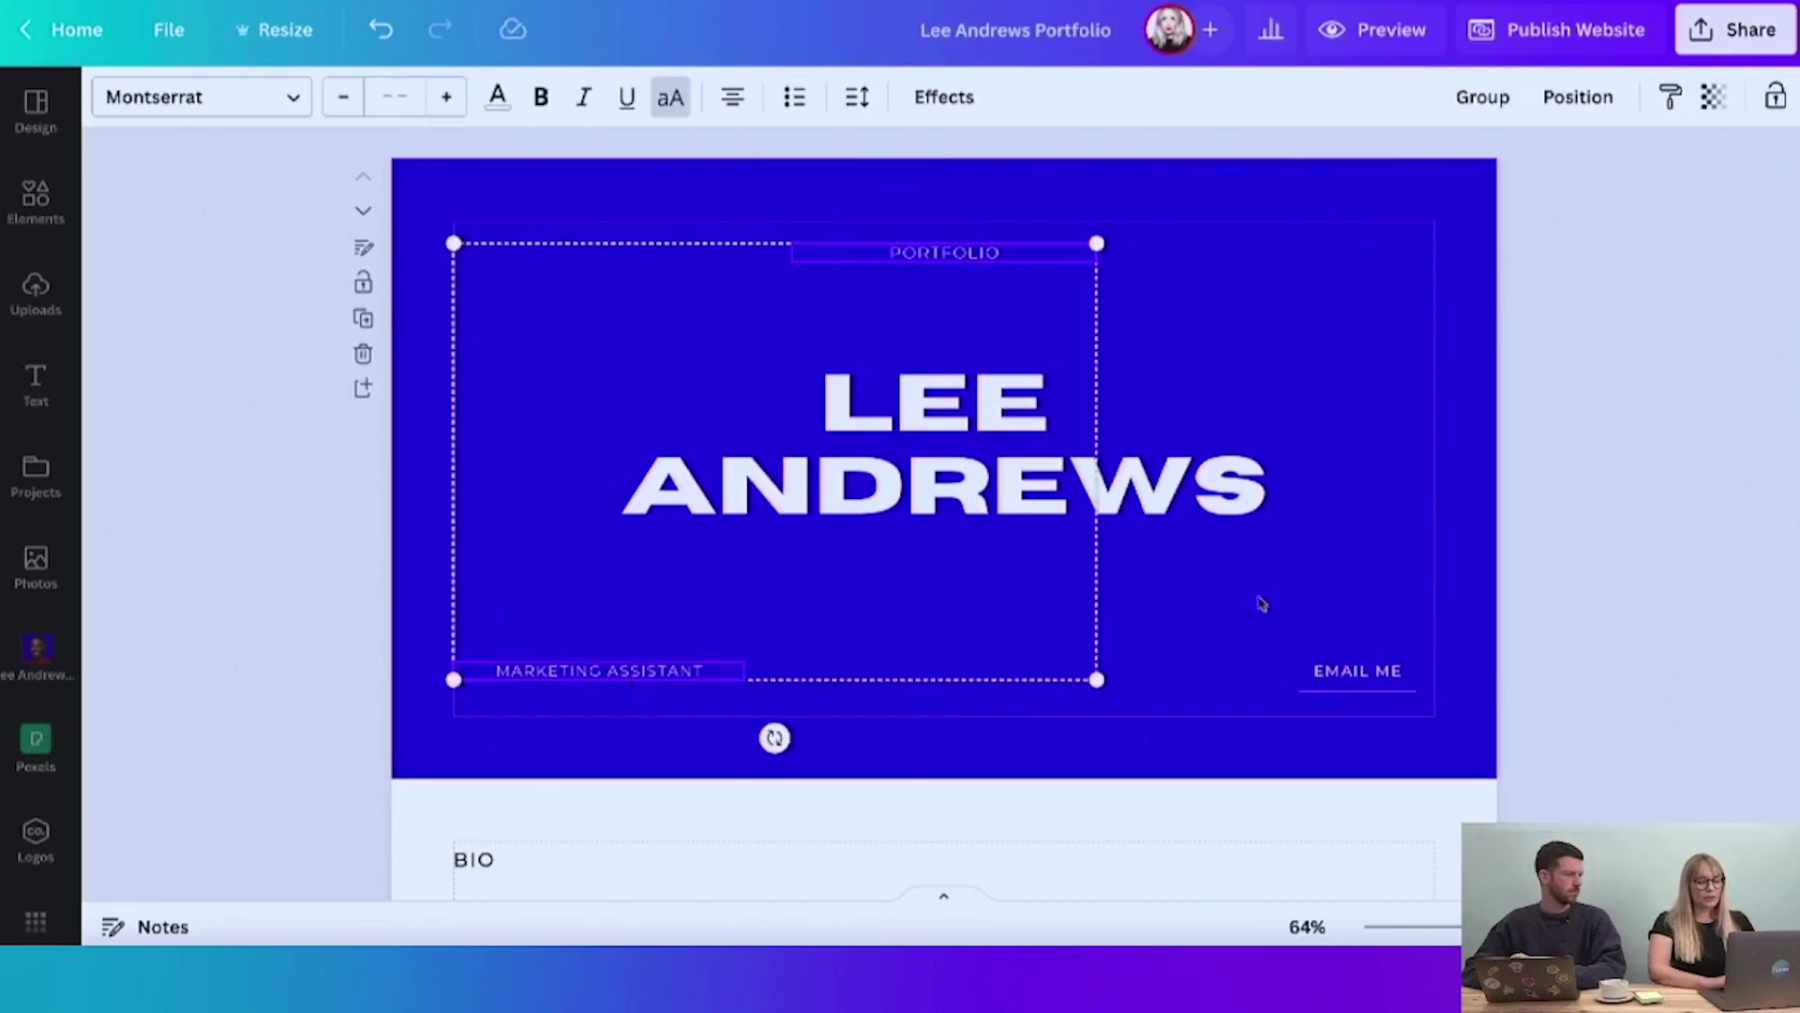
pyautogui.keyDown('shift'); pyautogui.click(1367, 678); pyautogui.keyUp('shift')
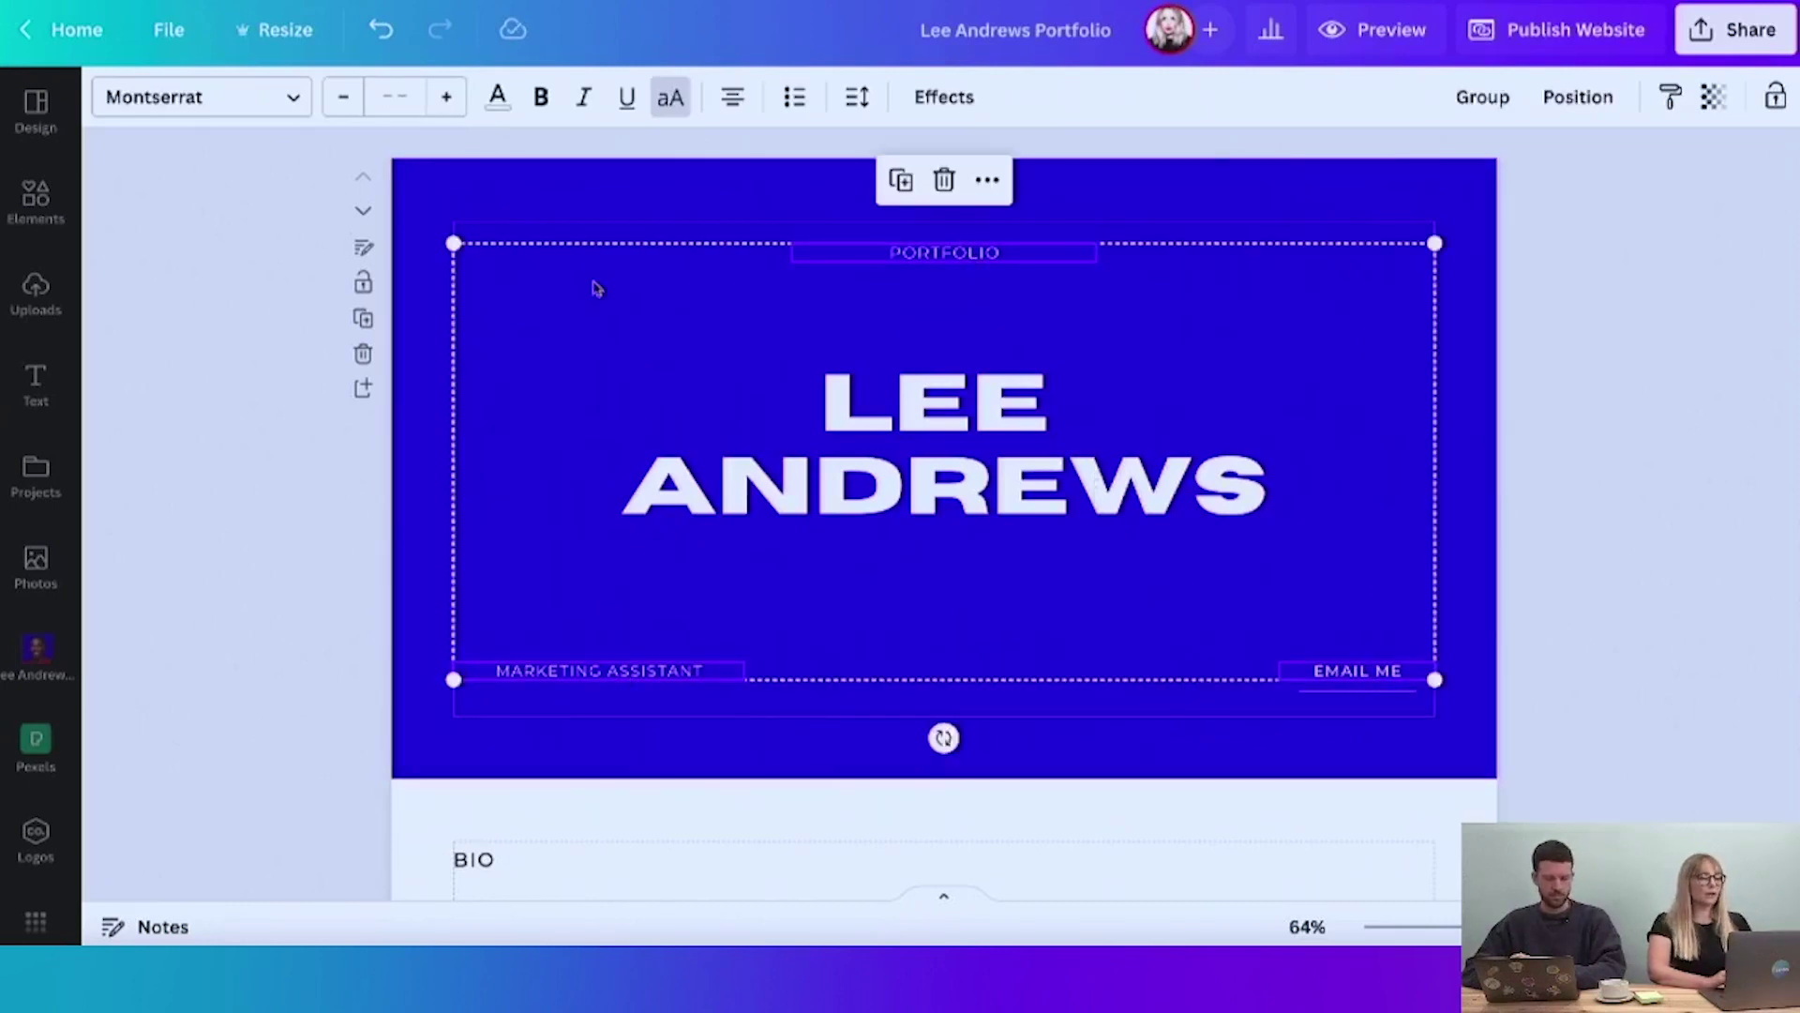
pyautogui.click(294, 100)
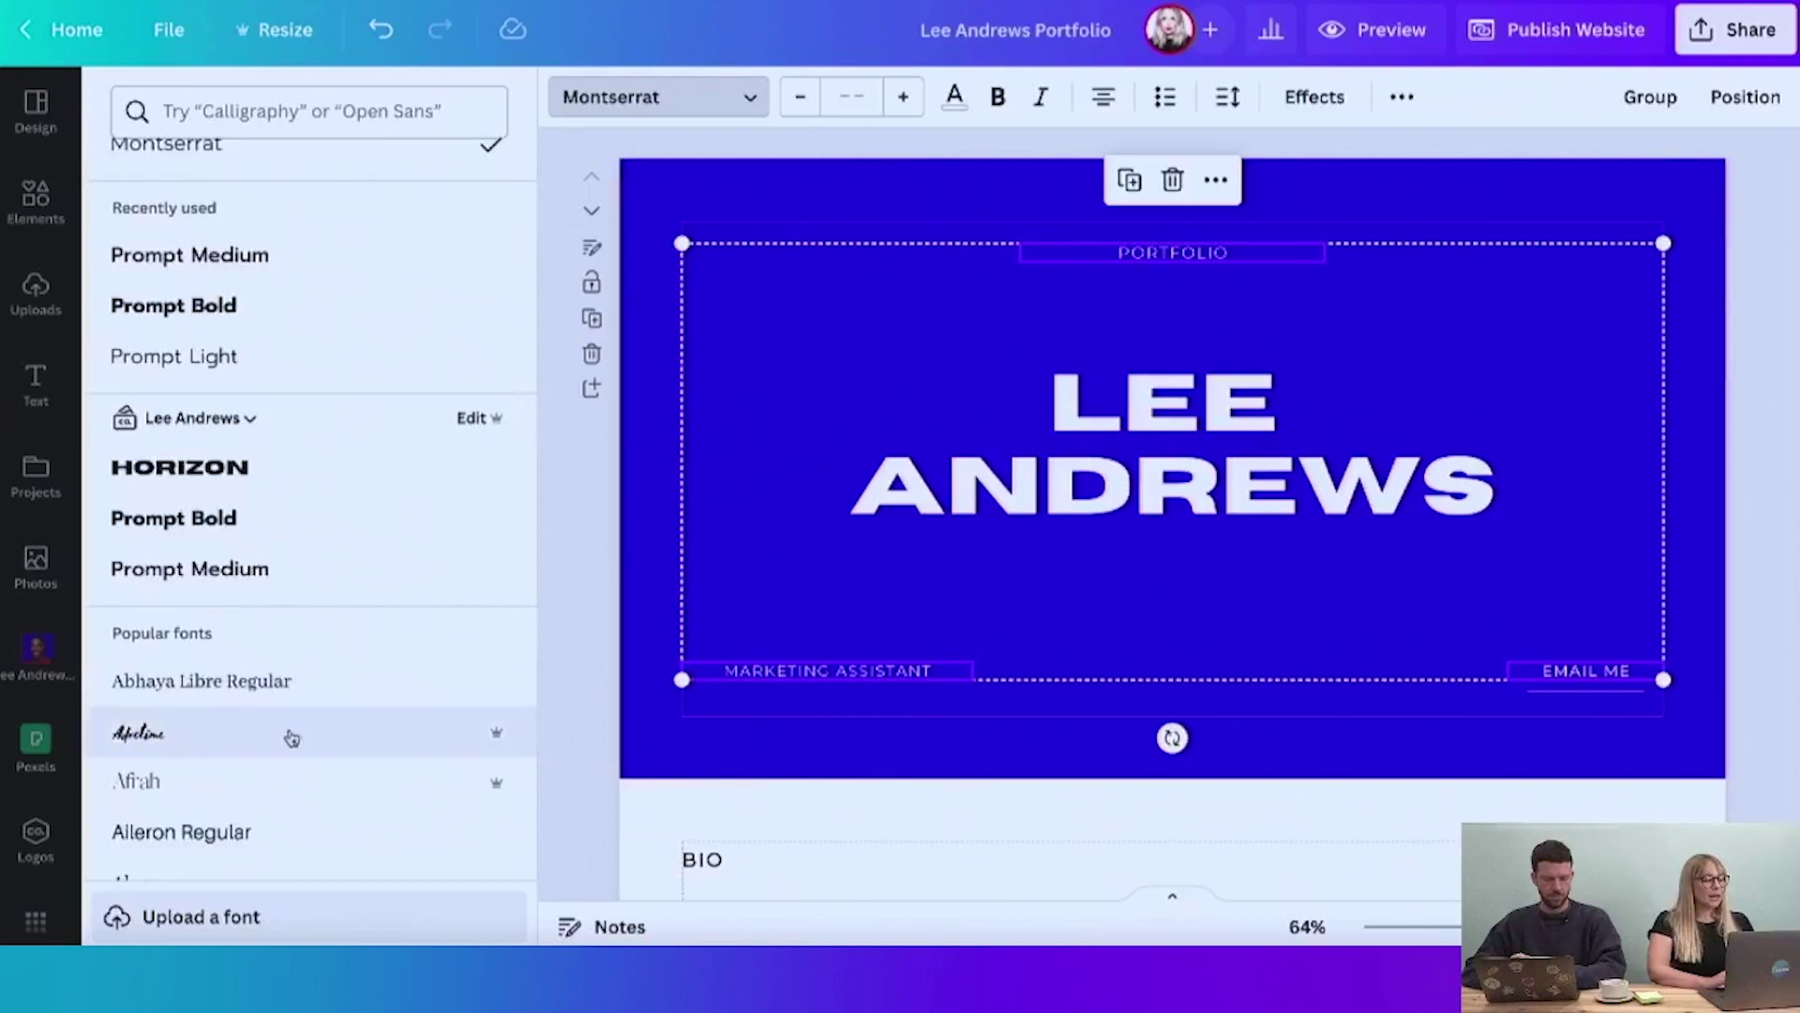
pyautogui.click(216, 367)
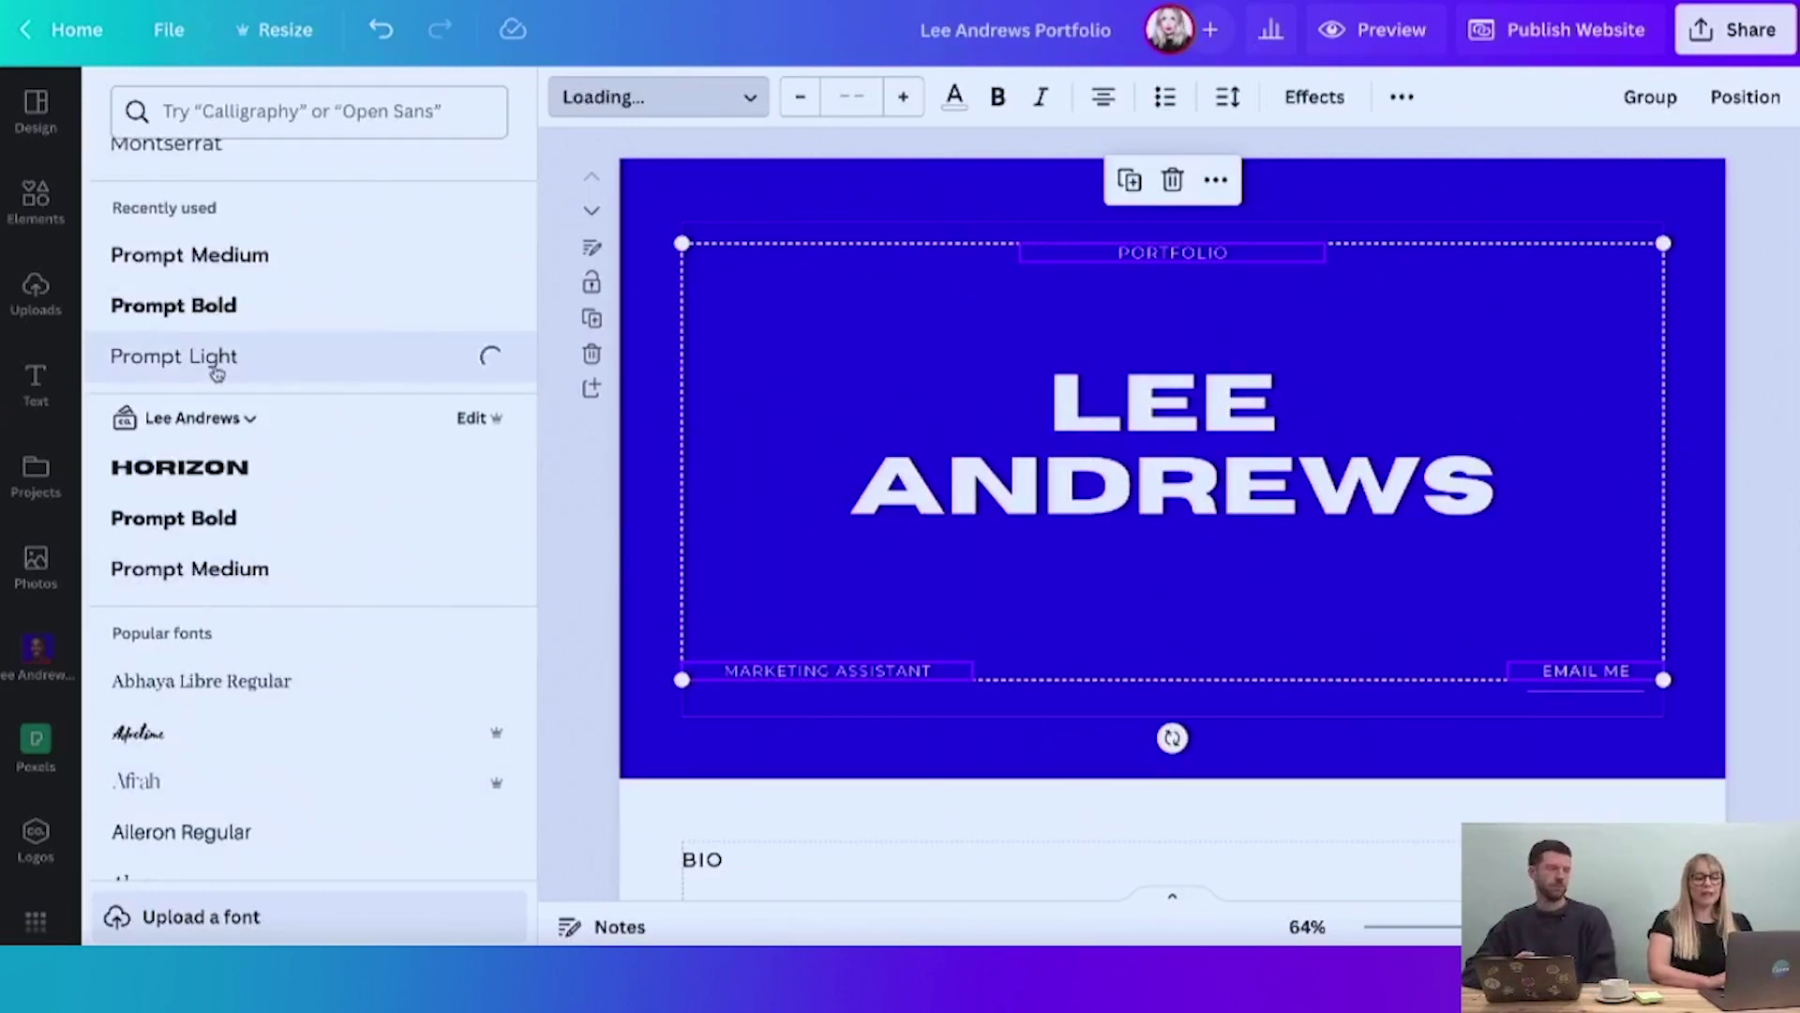
pyautogui.click(1386, 782)
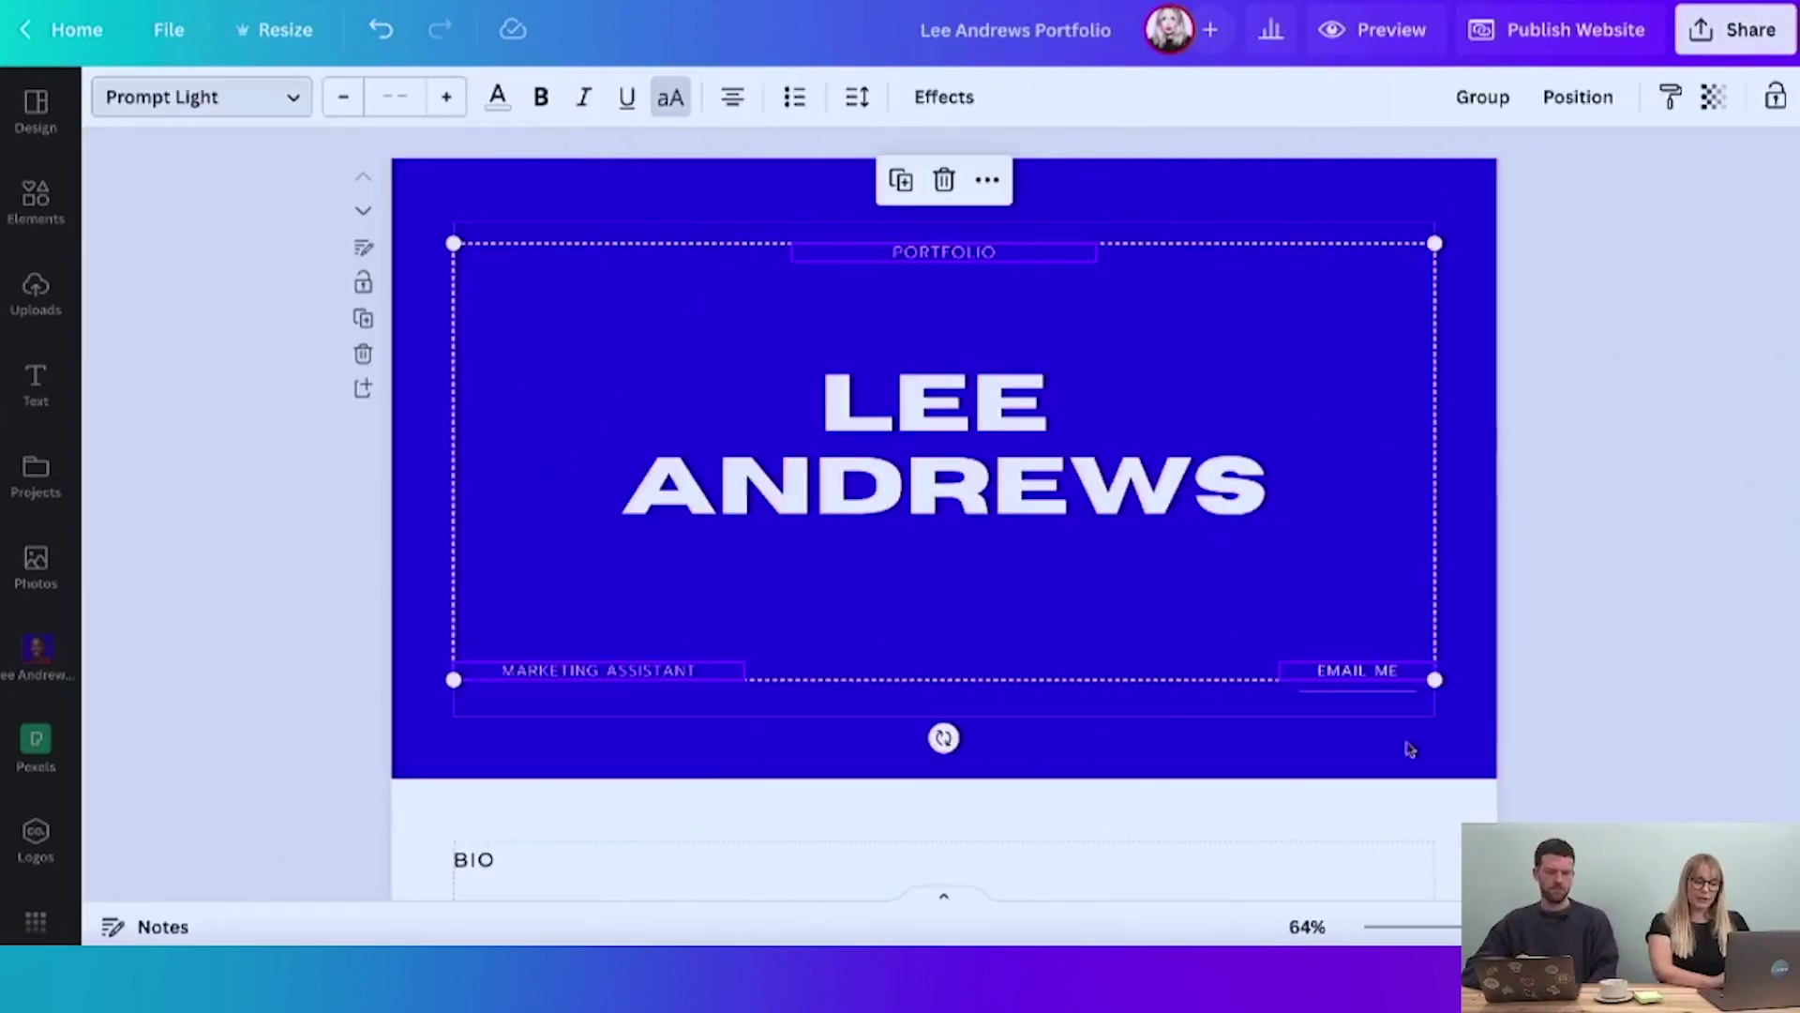
pyautogui.click(1207, 706)
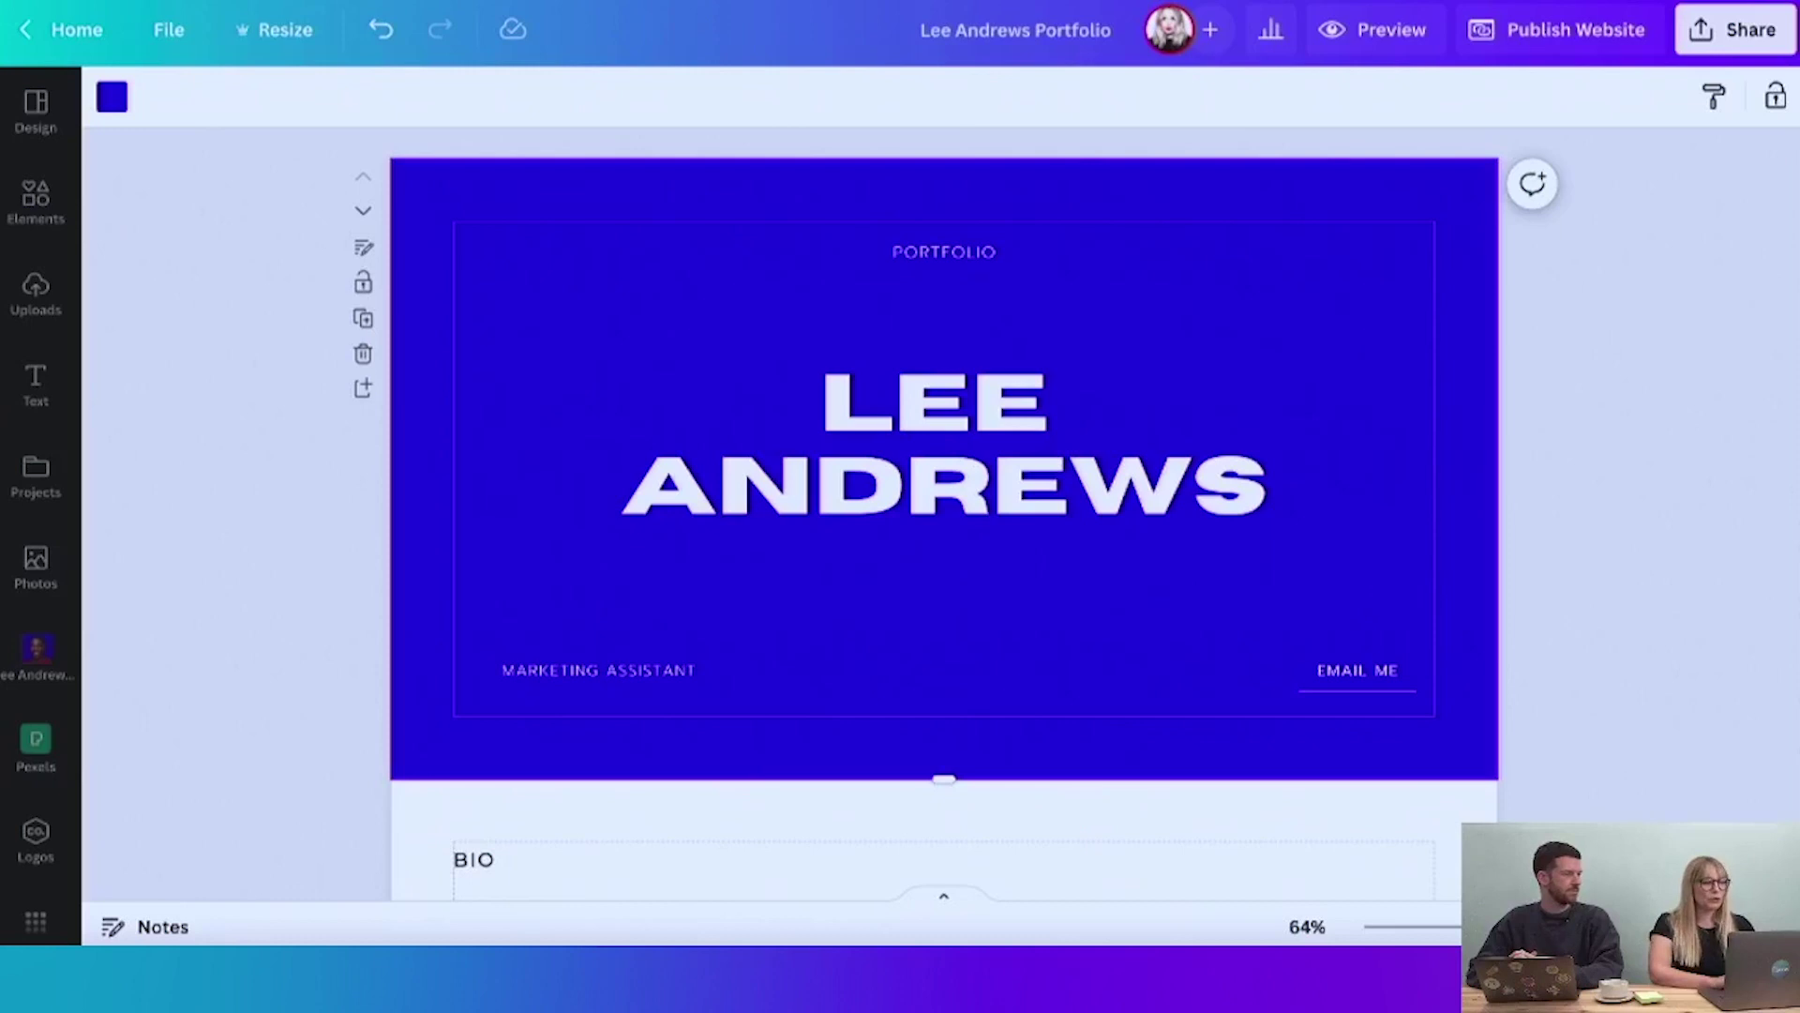
# - Change the bio paragraph from Bogart to Prompt Bold and apply it to all Bogart text
pyautogui.scroll(-3, 956, 611)
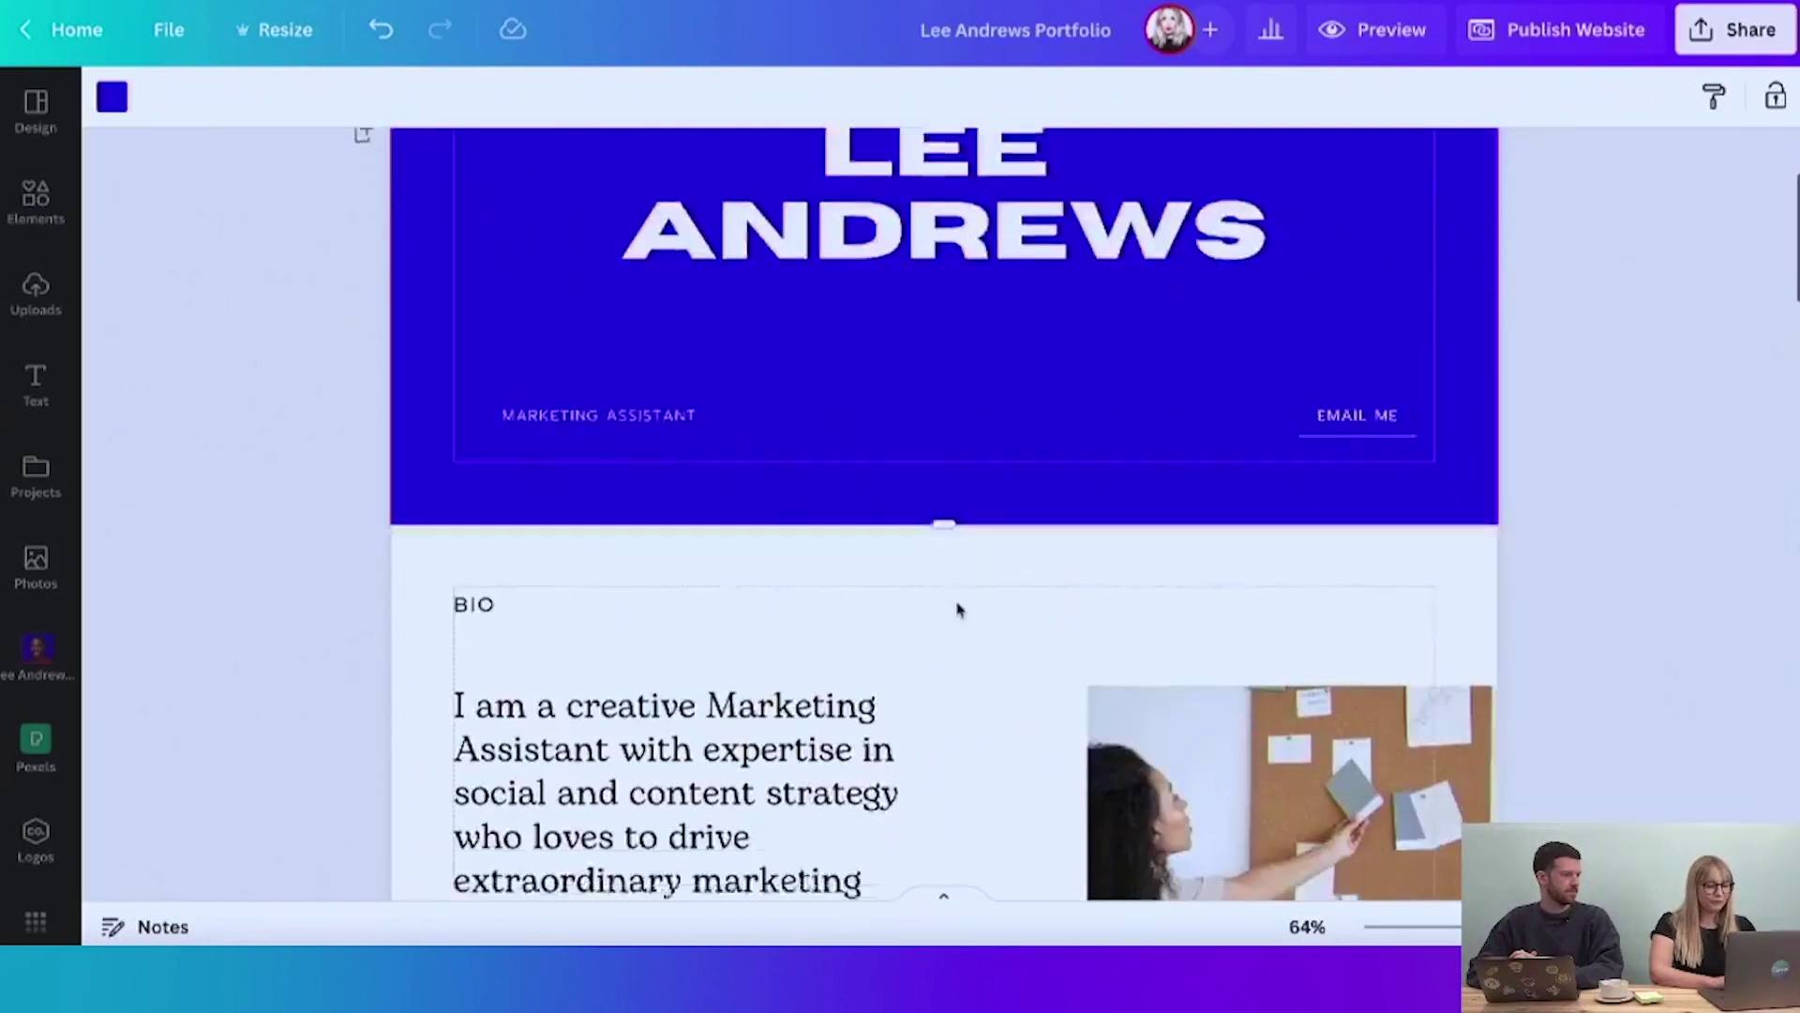
pyautogui.scroll(-4, 957, 610)
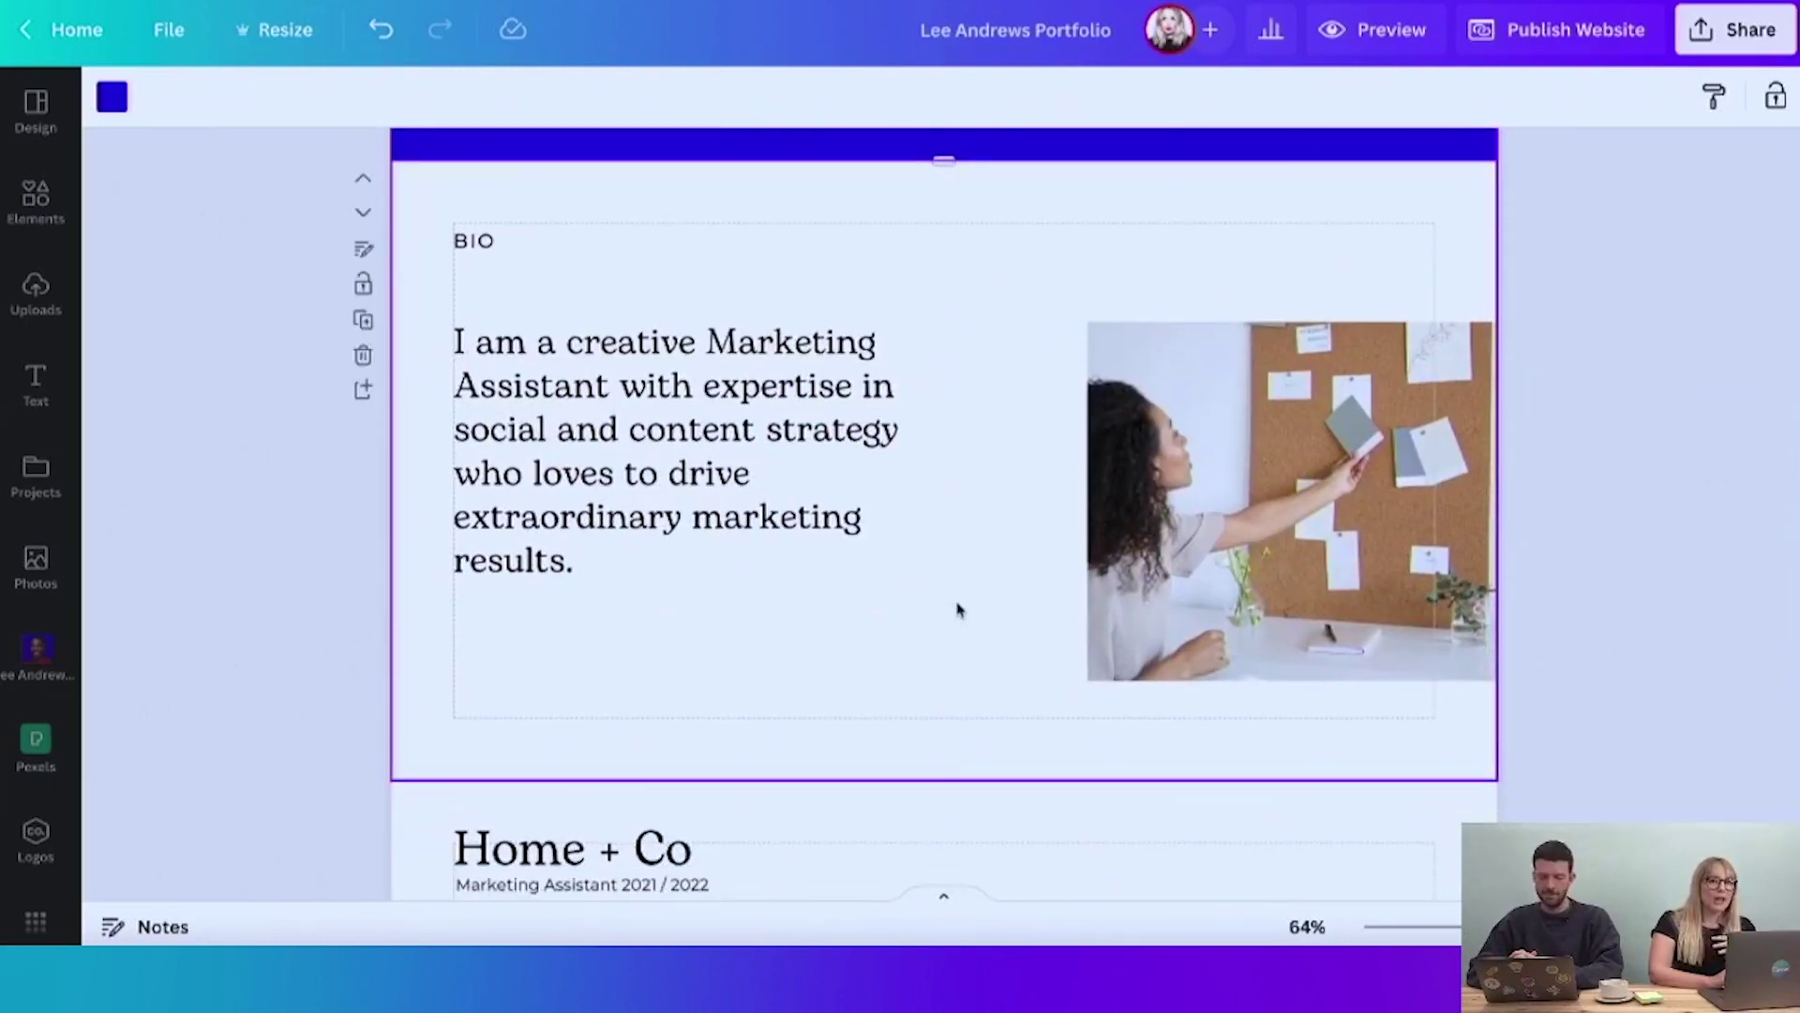
pyautogui.click(577, 407)
pyautogui.click(296, 97)
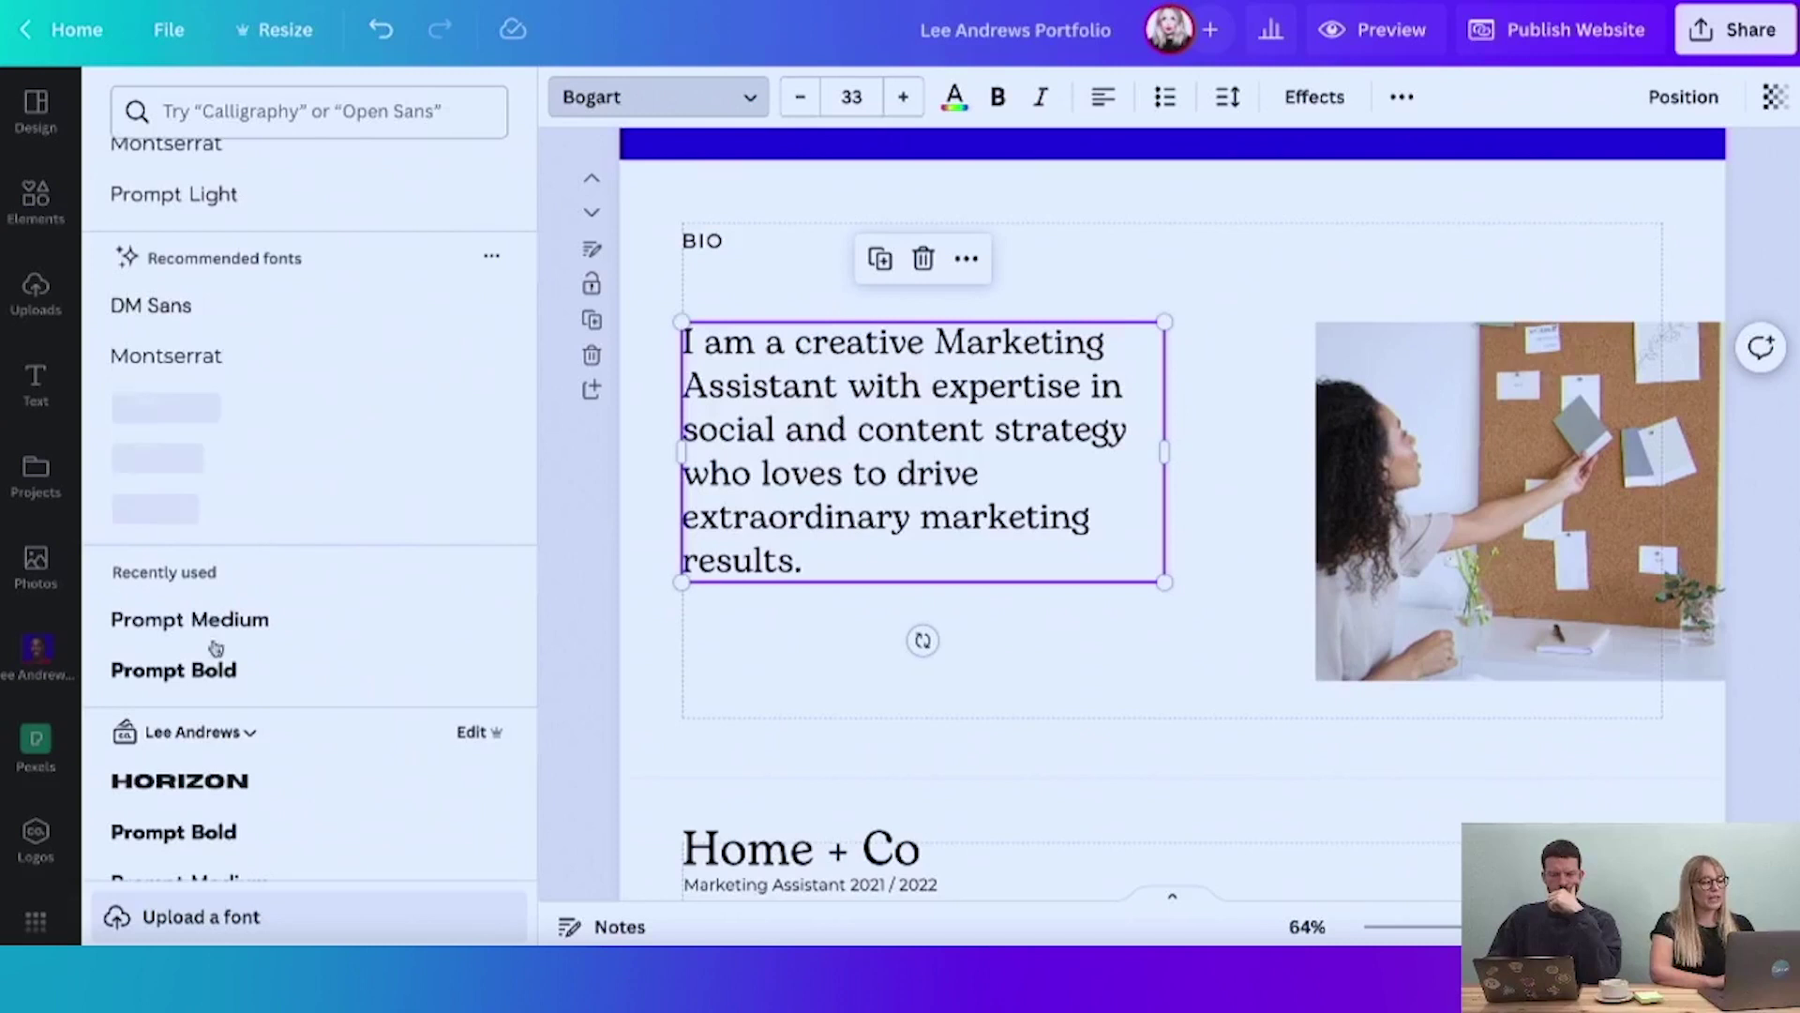
pyautogui.scroll(-2, 213, 796)
pyautogui.click(229, 694)
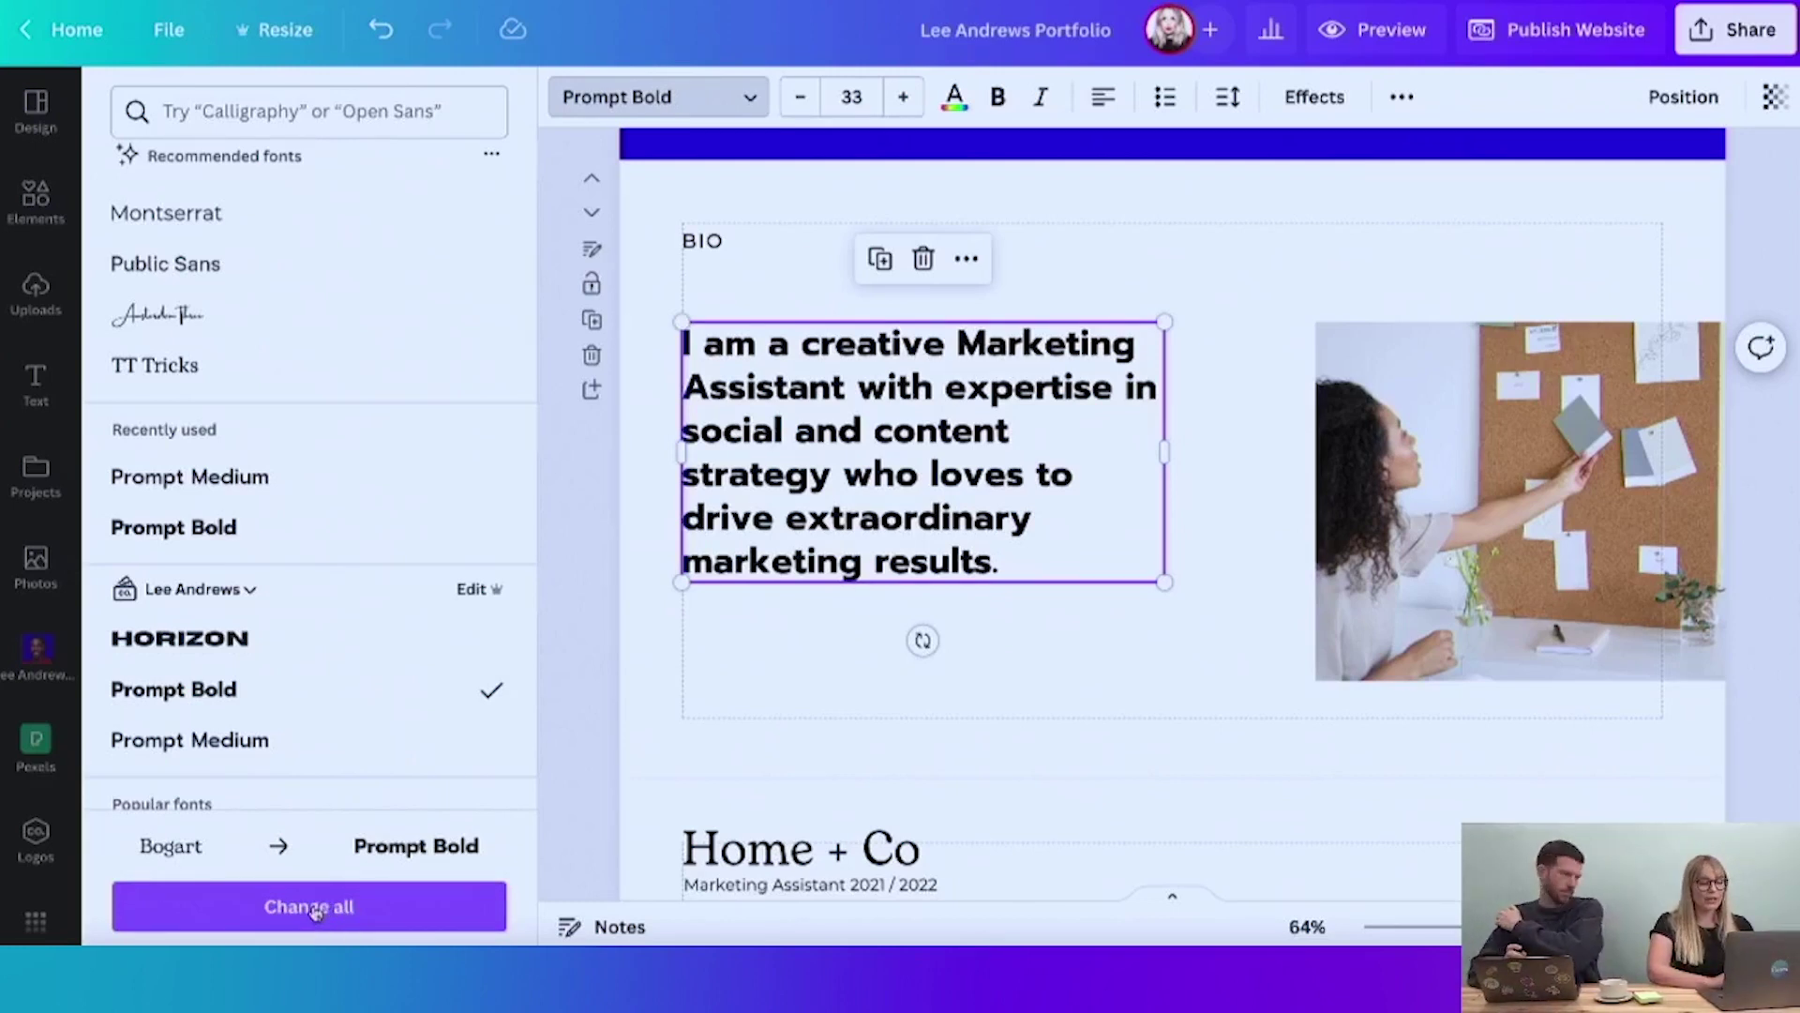
pyautogui.click(315, 910)
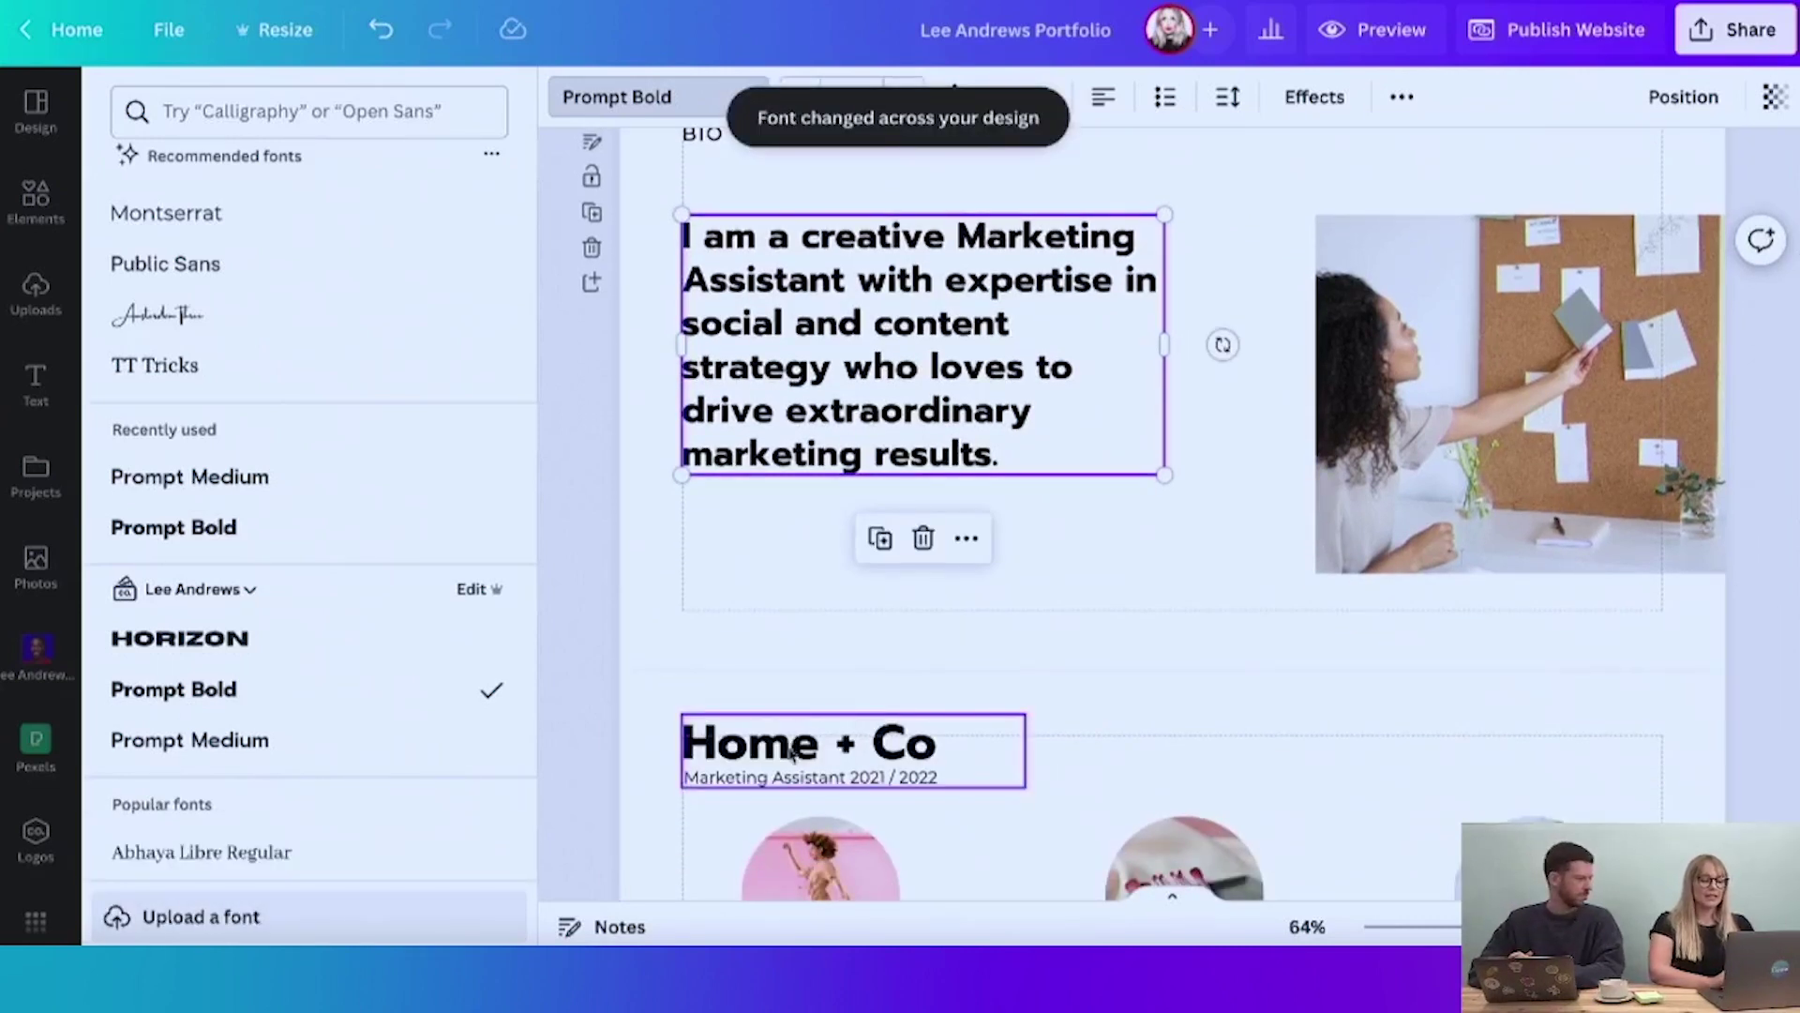
pyautogui.click(1186, 538)
pyautogui.scroll(2, 884, 550)
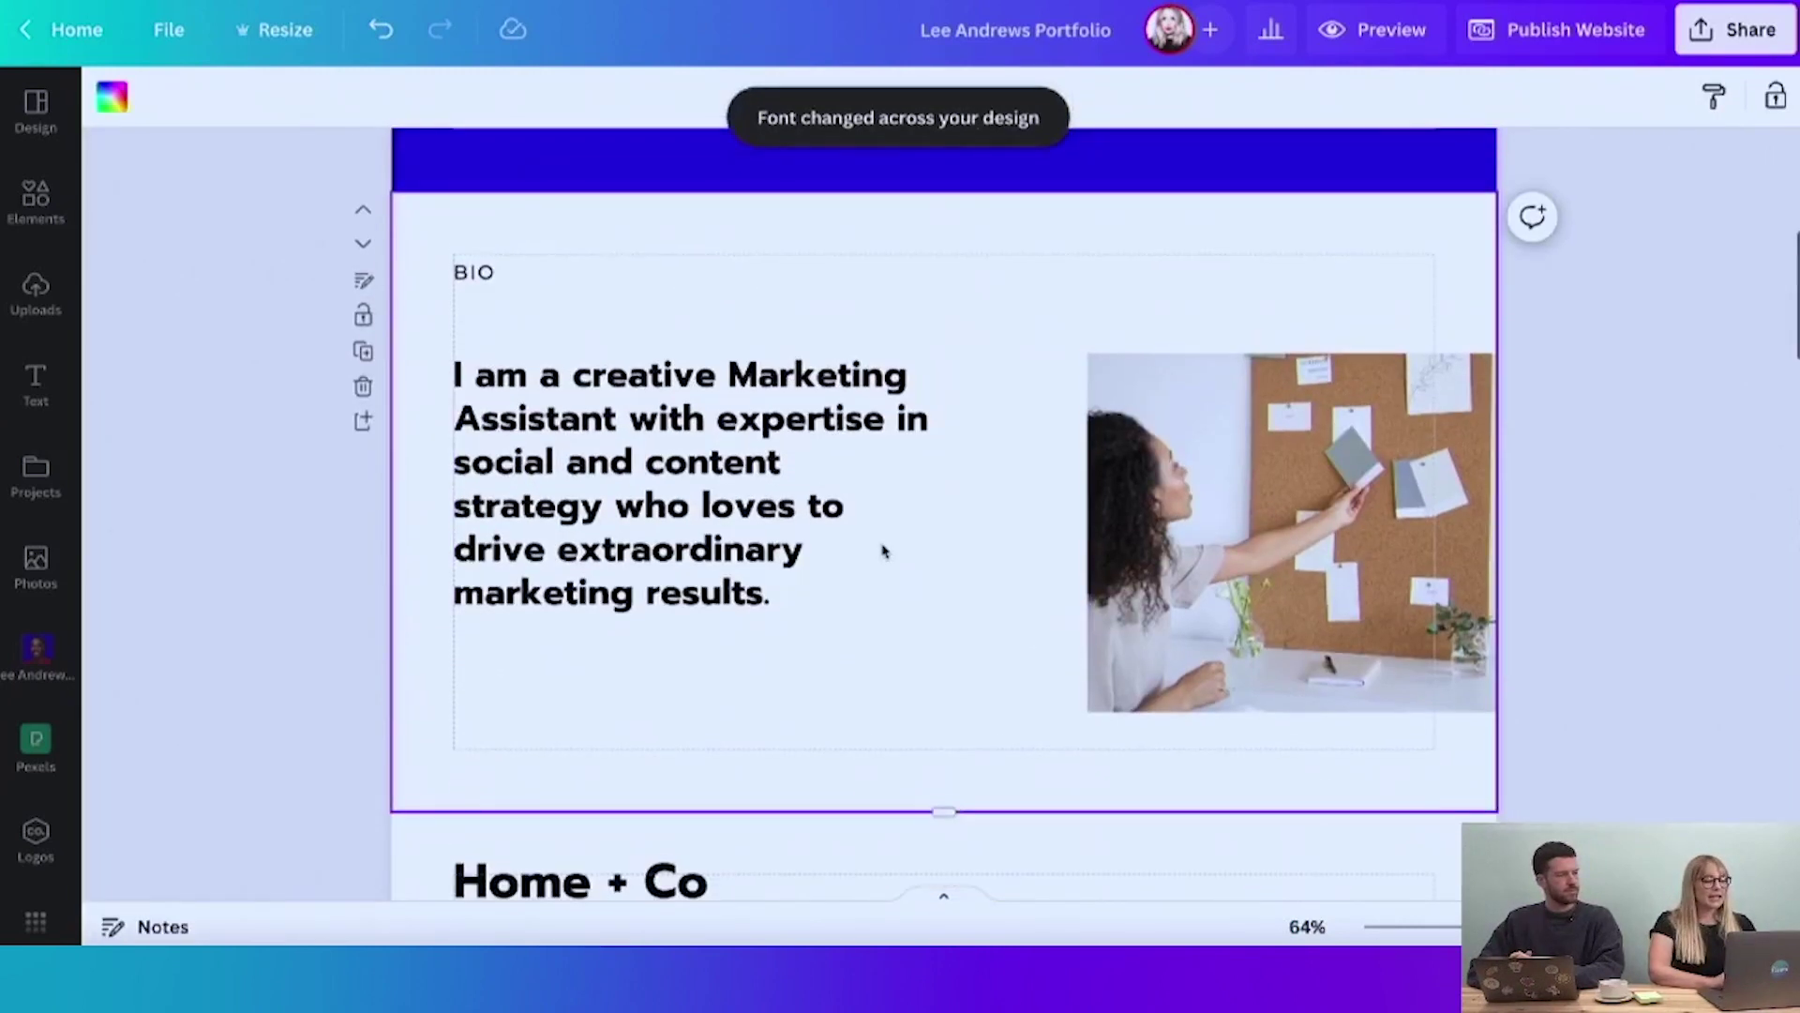
# - Set the BIO heading to Prompt Medium and change all Montserrat text in the design to match
pyautogui.click(485, 267)
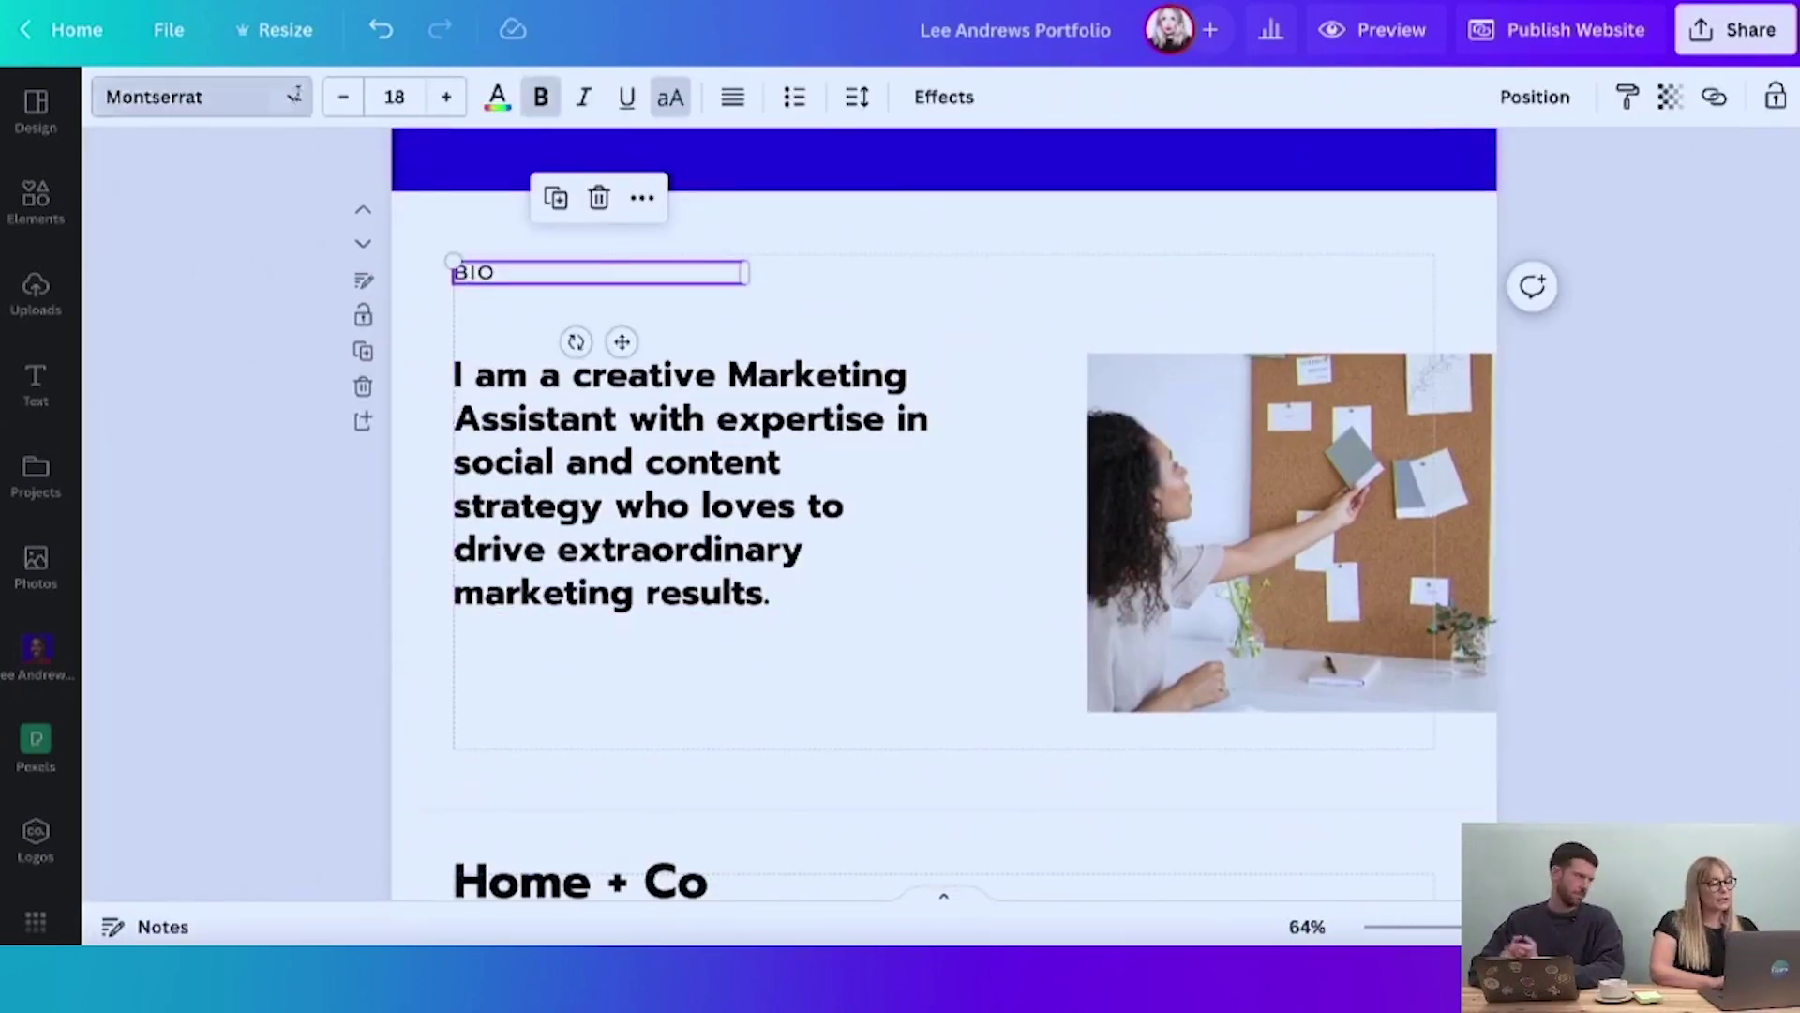
pyautogui.click(295, 94)
pyautogui.click(275, 741)
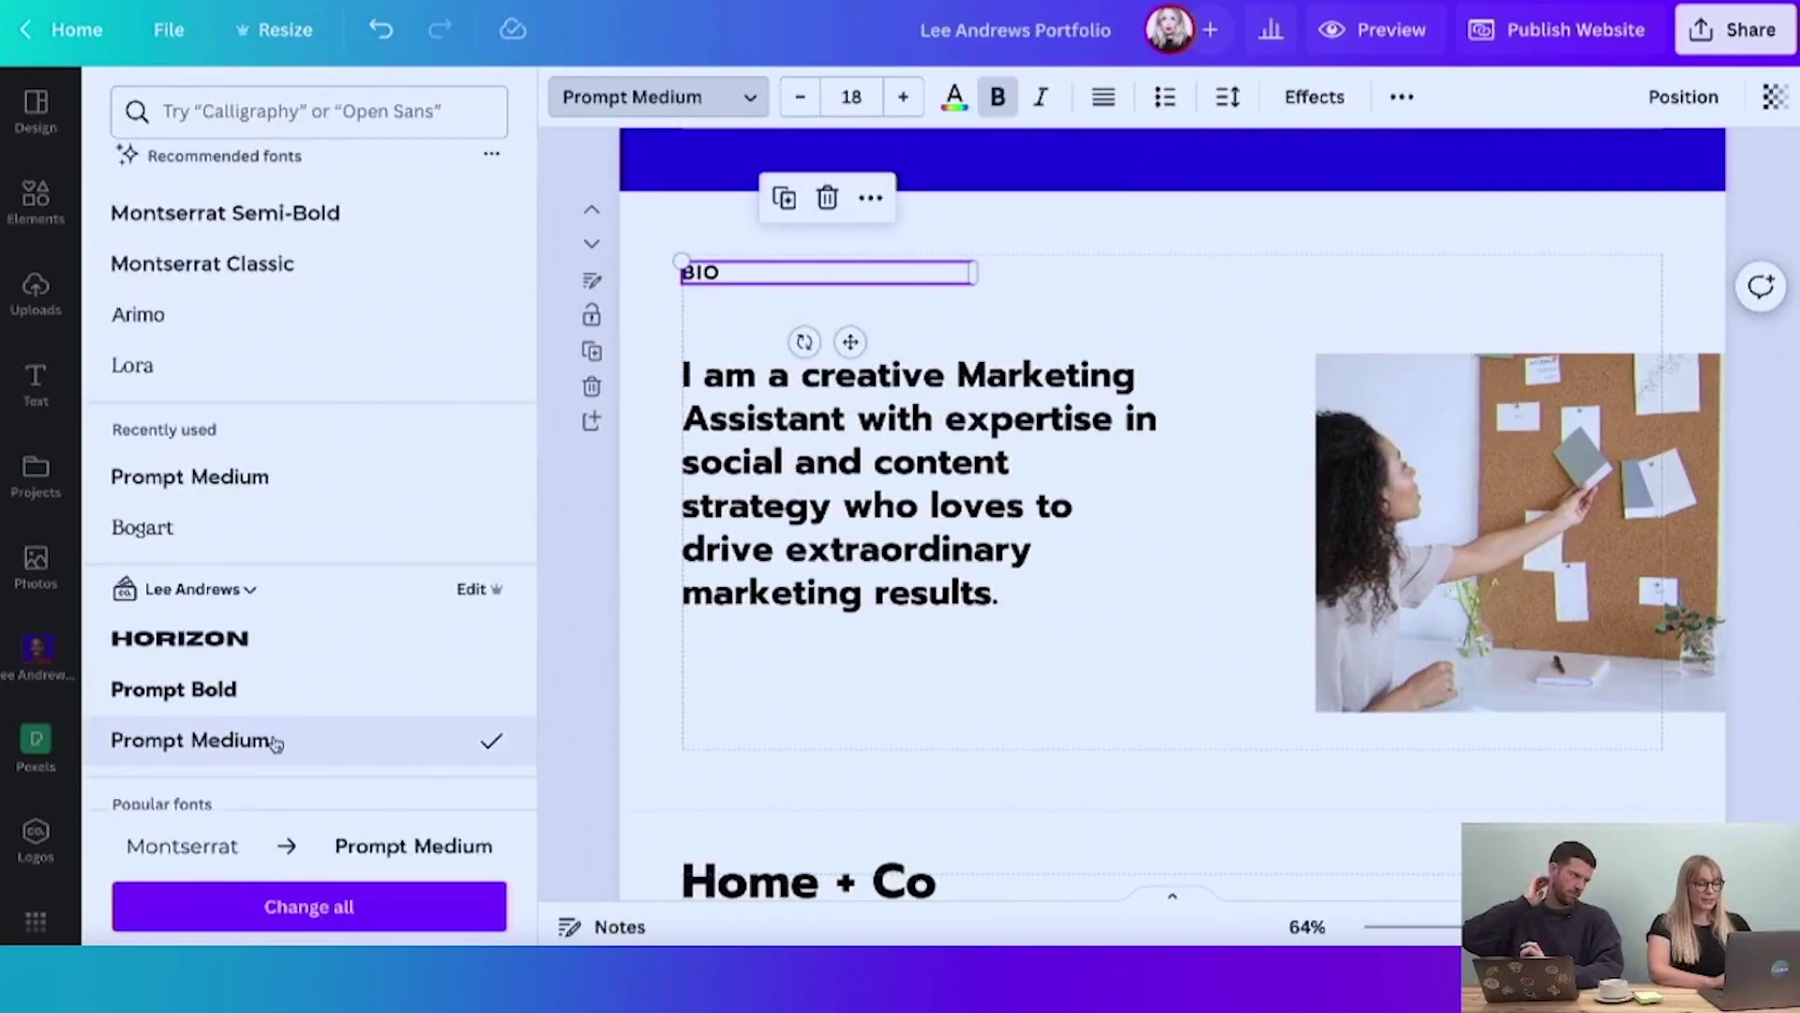
pyautogui.click(274, 907)
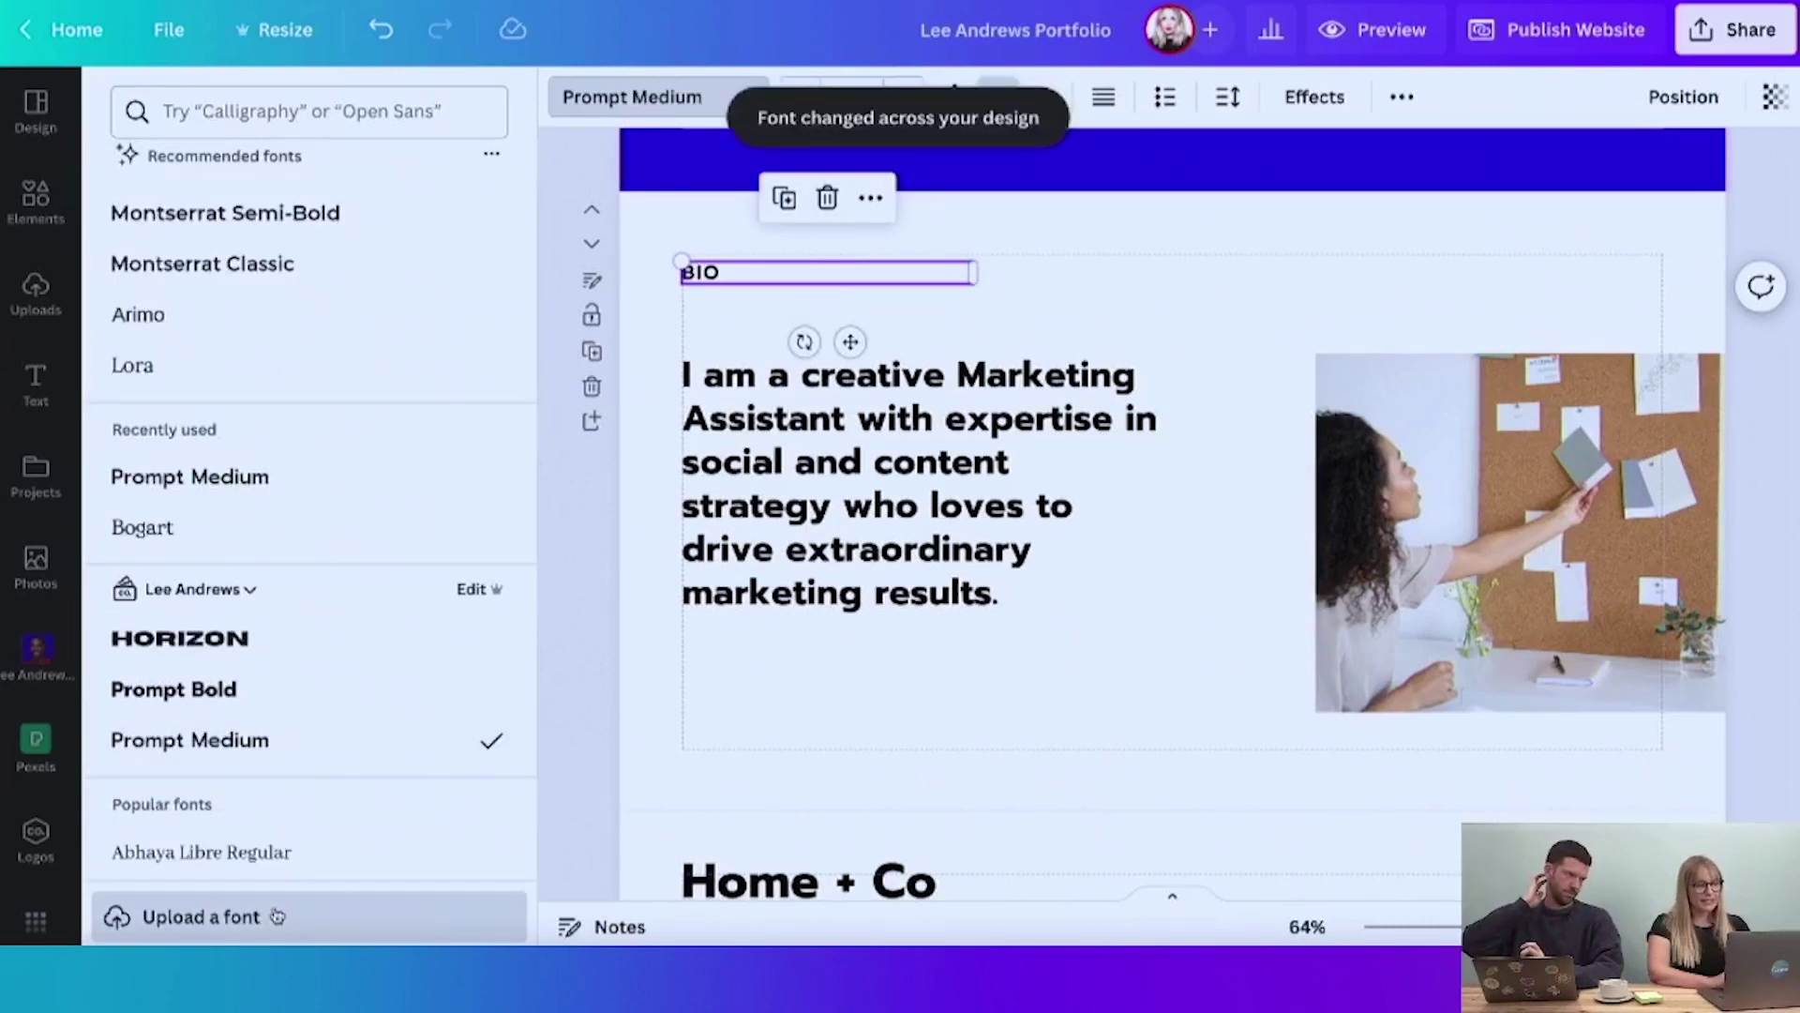
pyautogui.press('Escape')
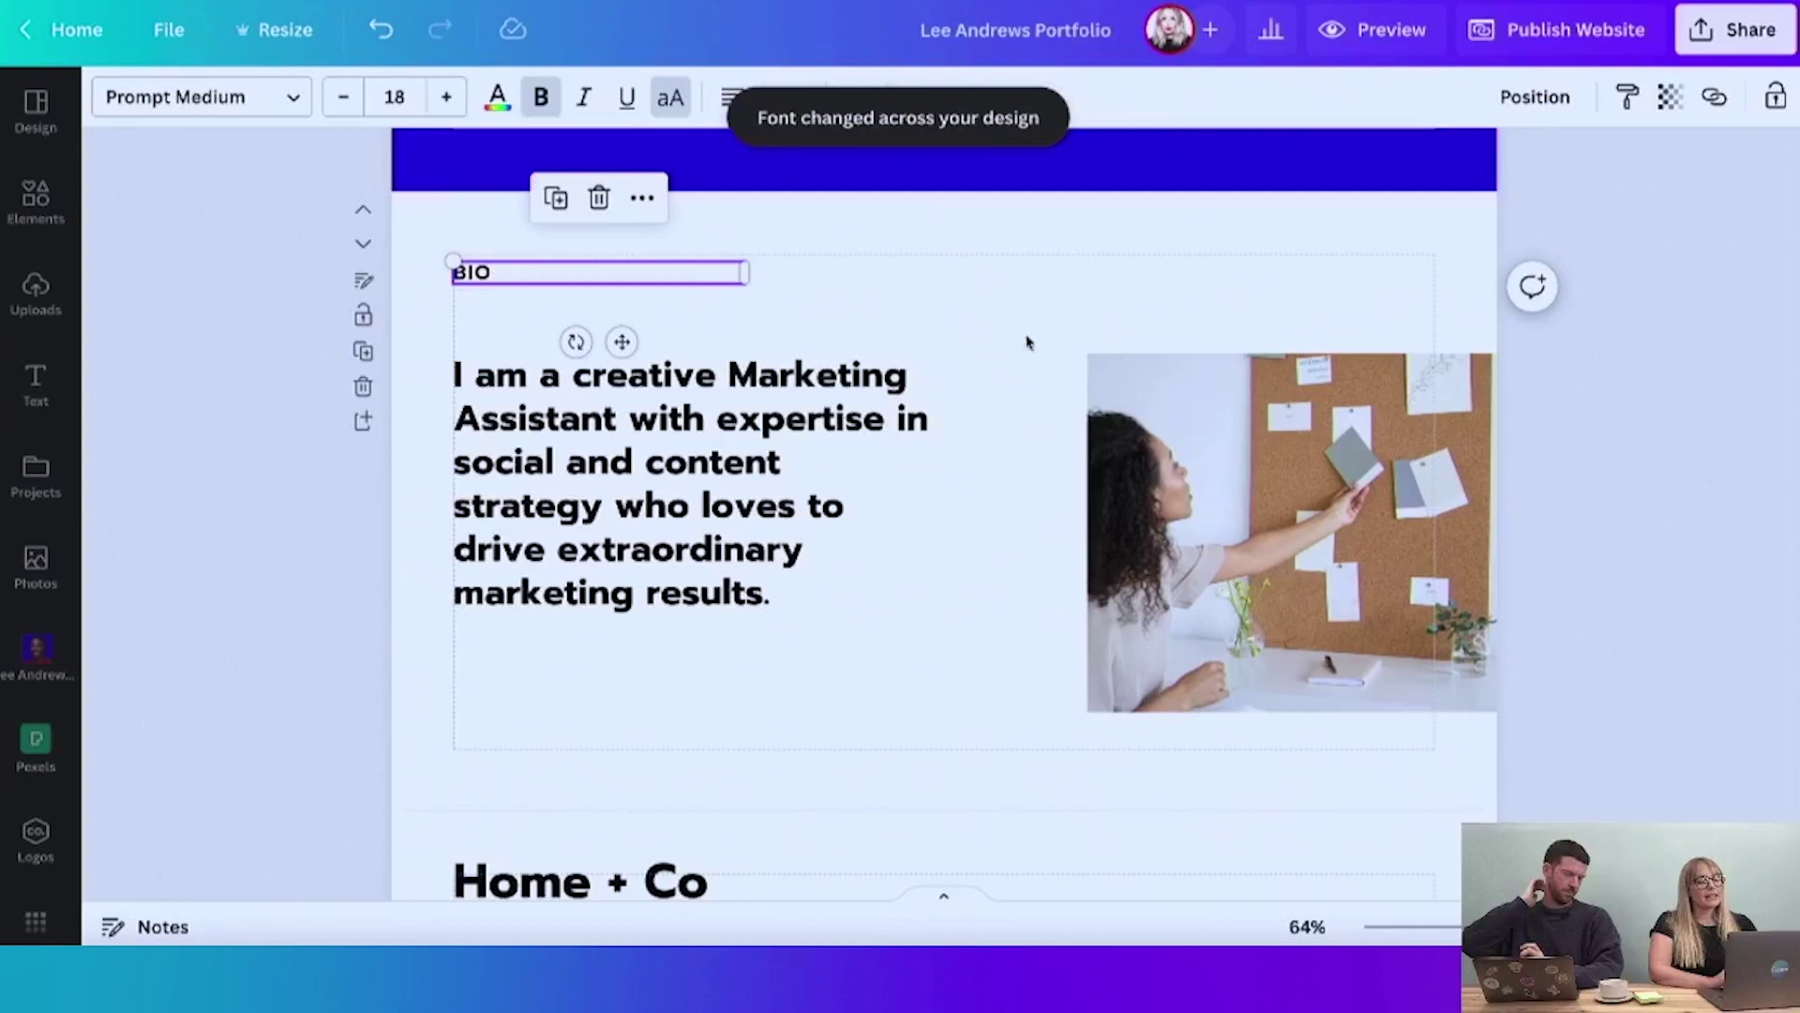
pyautogui.click(721, 418)
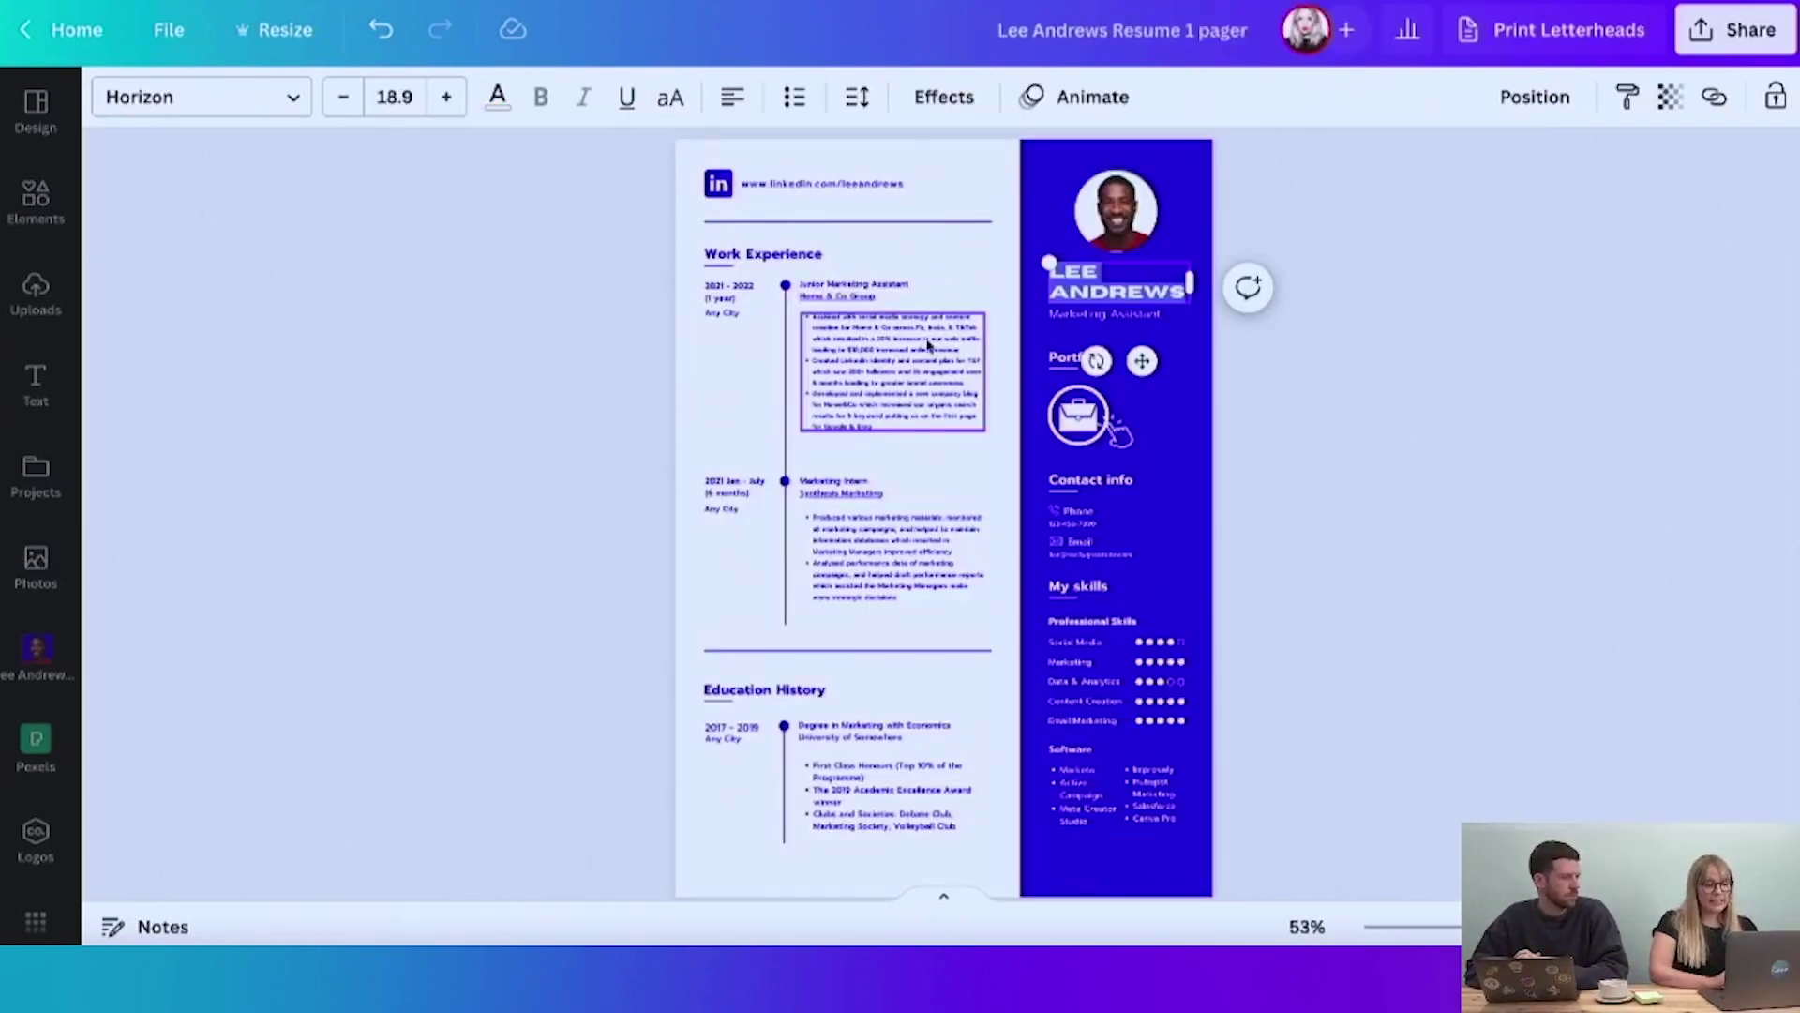
# - Colour the bio paragraph brand blue #2600c6 and apply it to matching text on all pages
pyautogui.scroll(5, 939, 474)
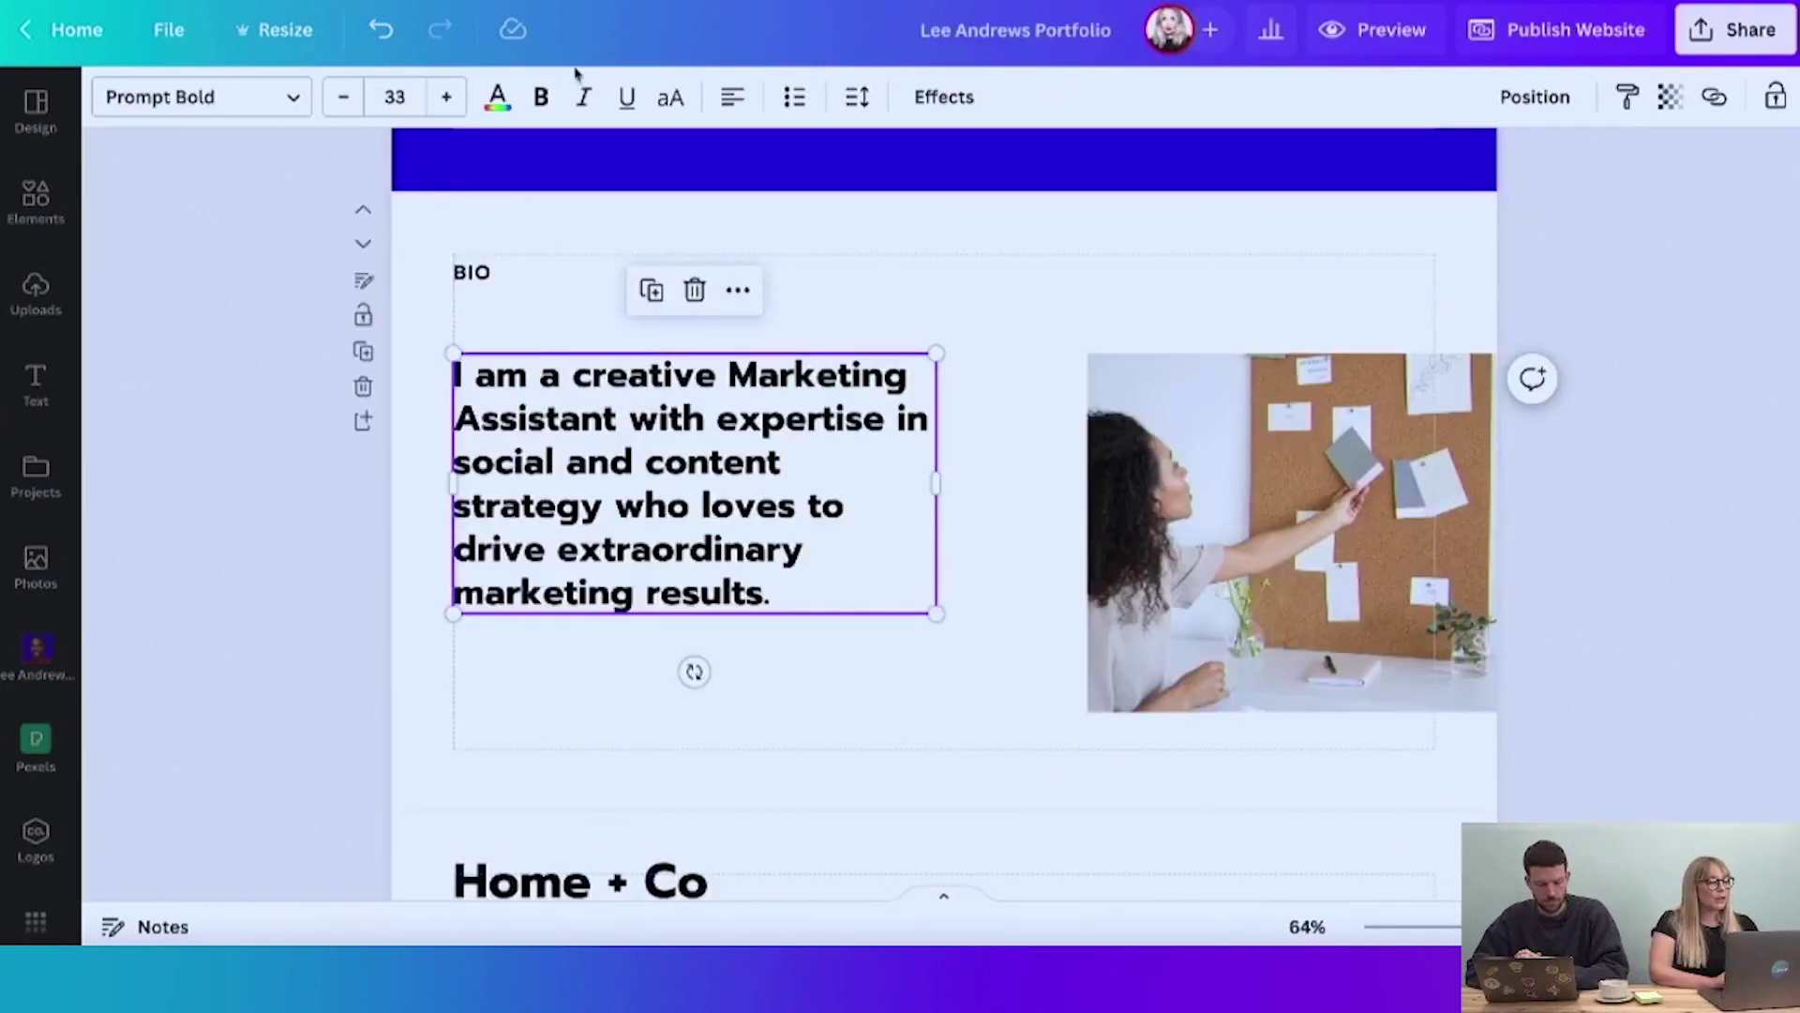
pyautogui.click(498, 96)
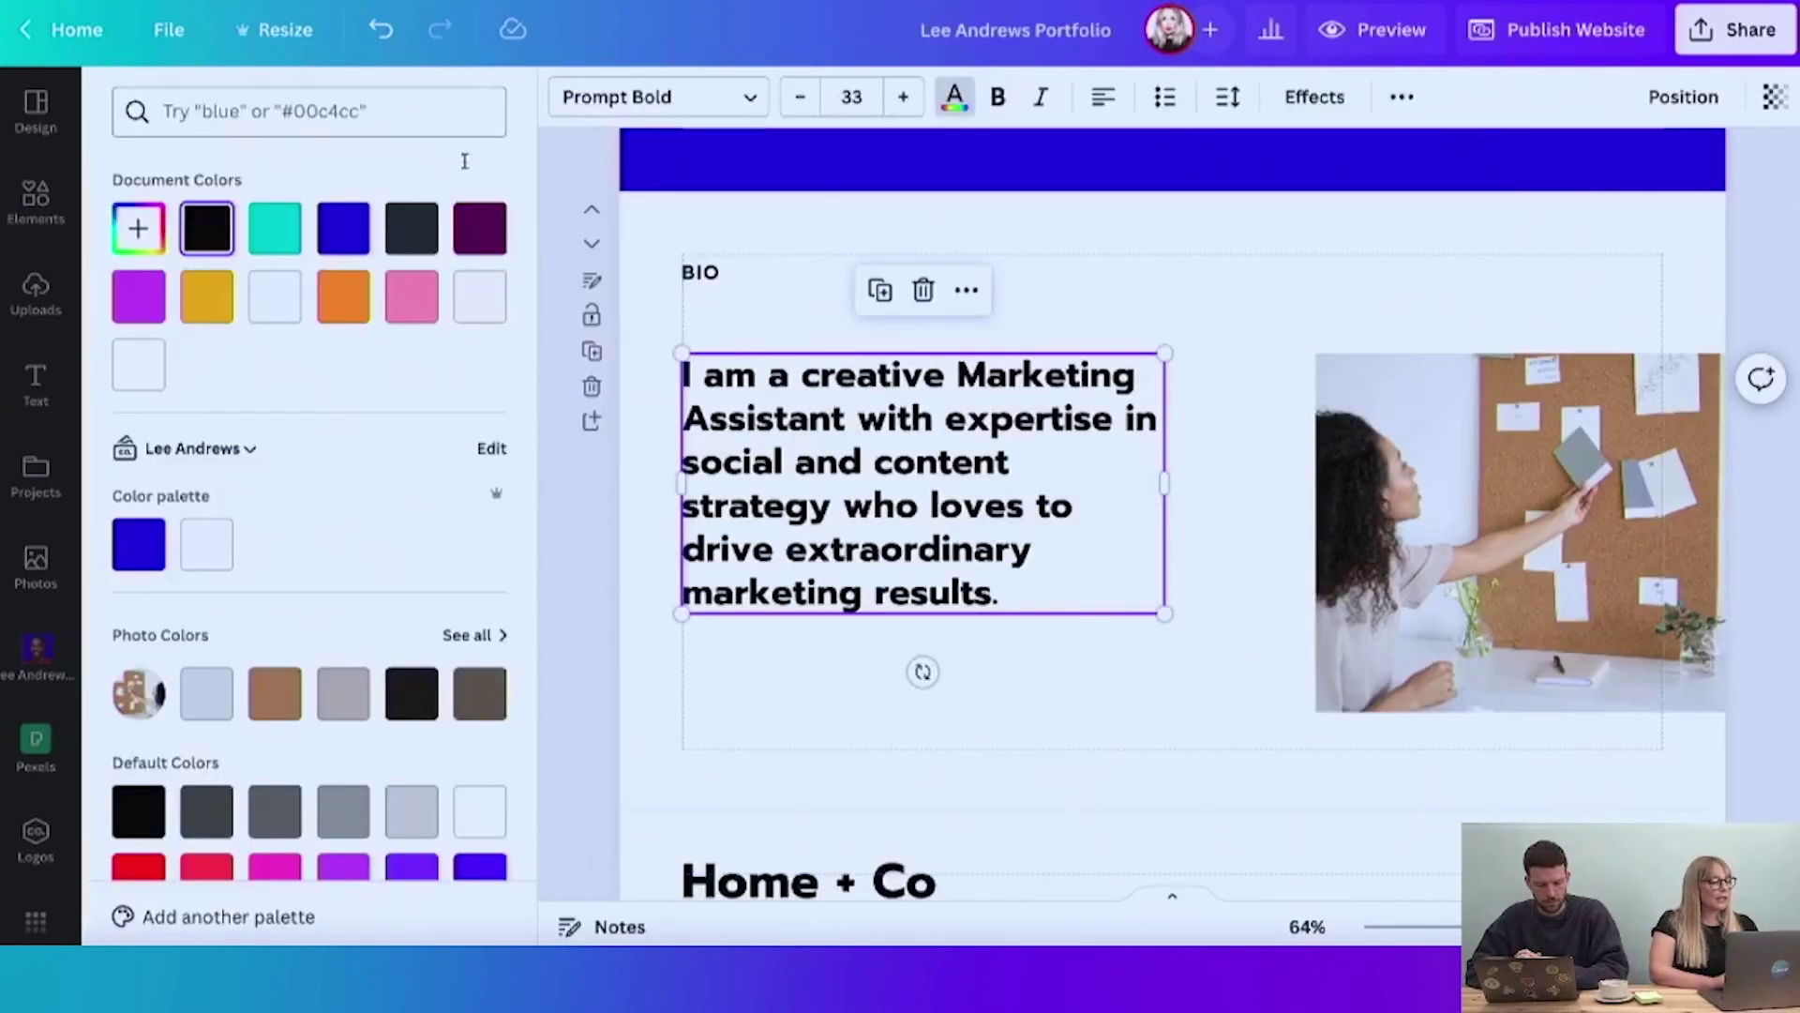
pyautogui.click(150, 543)
pyautogui.click(274, 906)
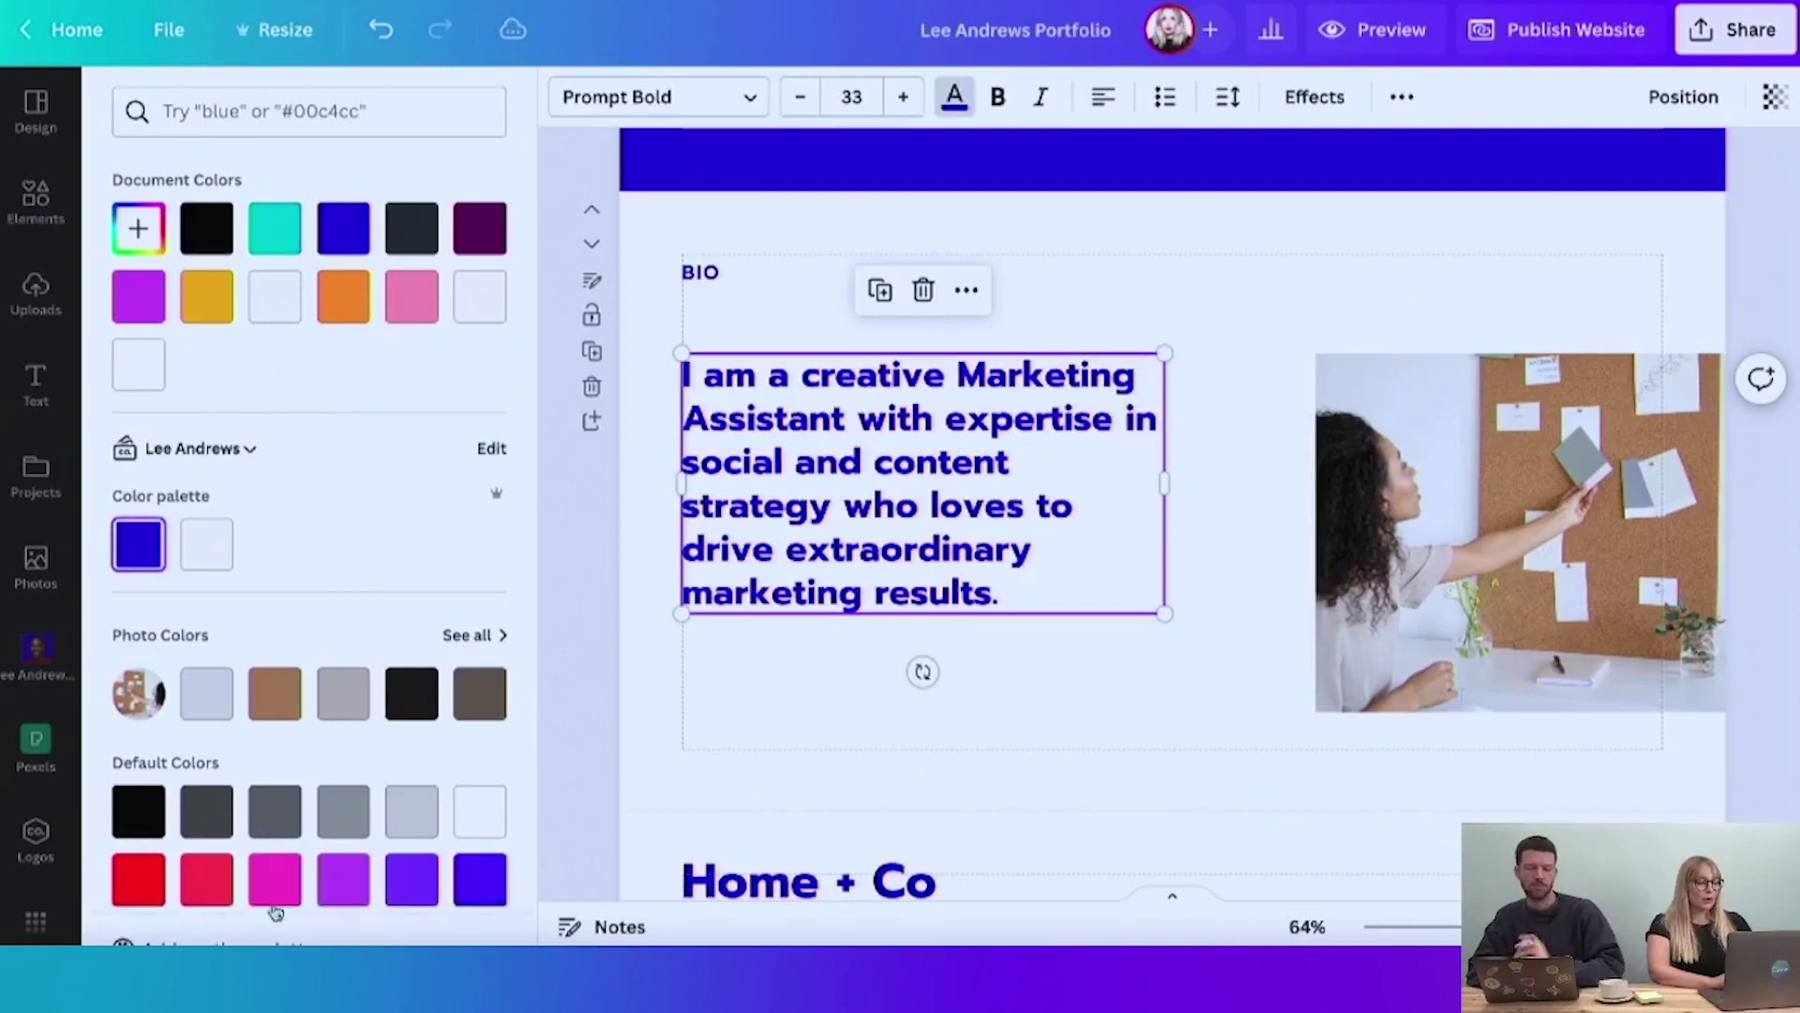
# - Recolour the Project 1 description and stats group, plus all remaining black text, to #2600c6
pyautogui.scroll(-10, 1122, 728)
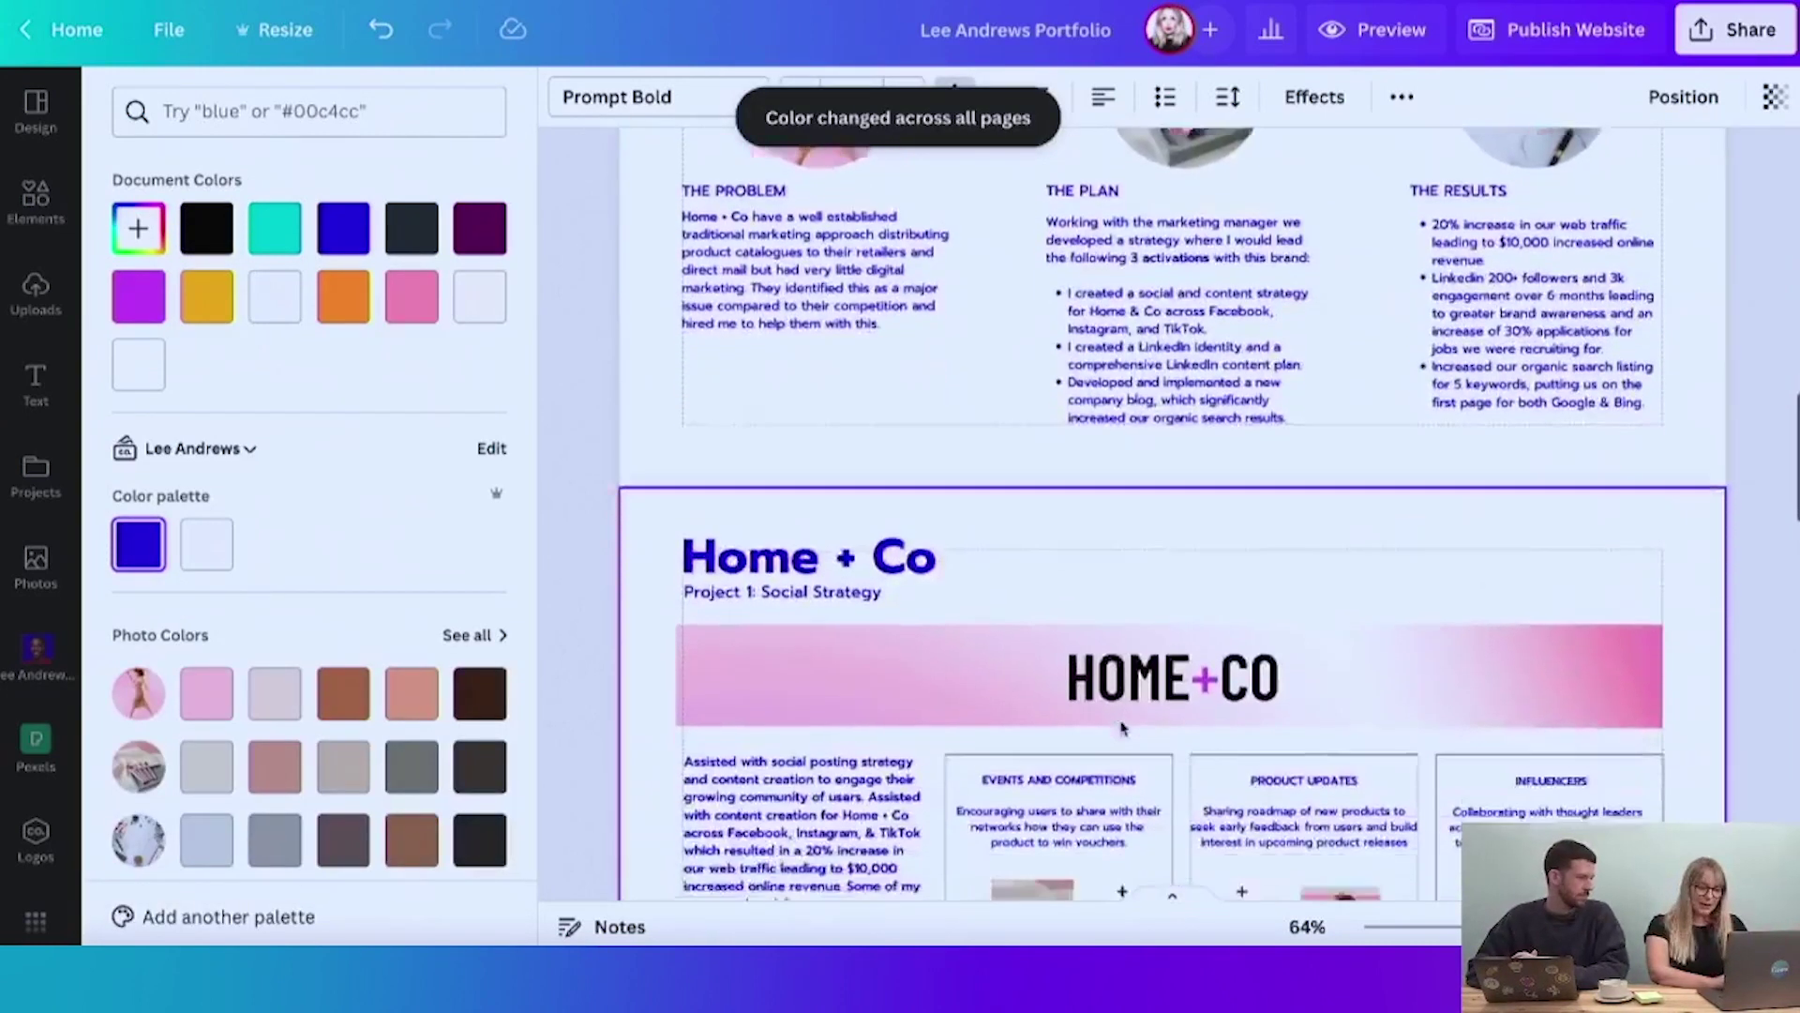
pyautogui.scroll(-6, 1122, 728)
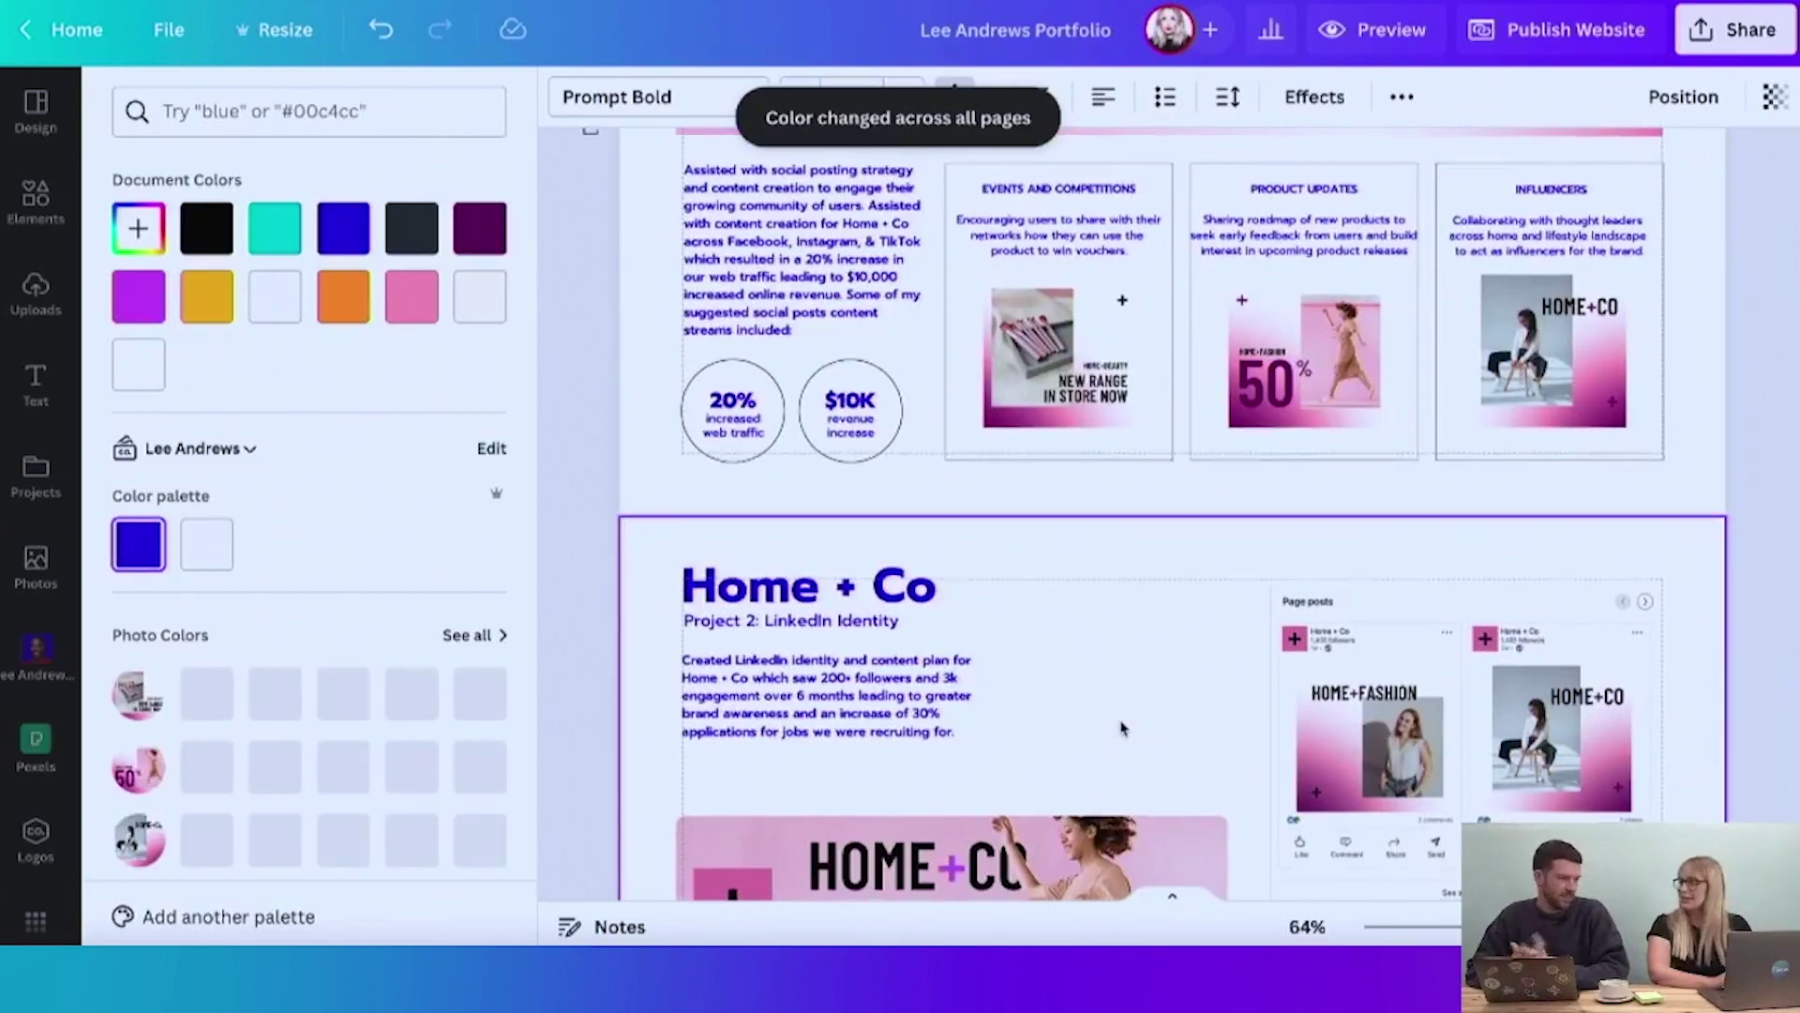
pyautogui.scroll(2, 1123, 727)
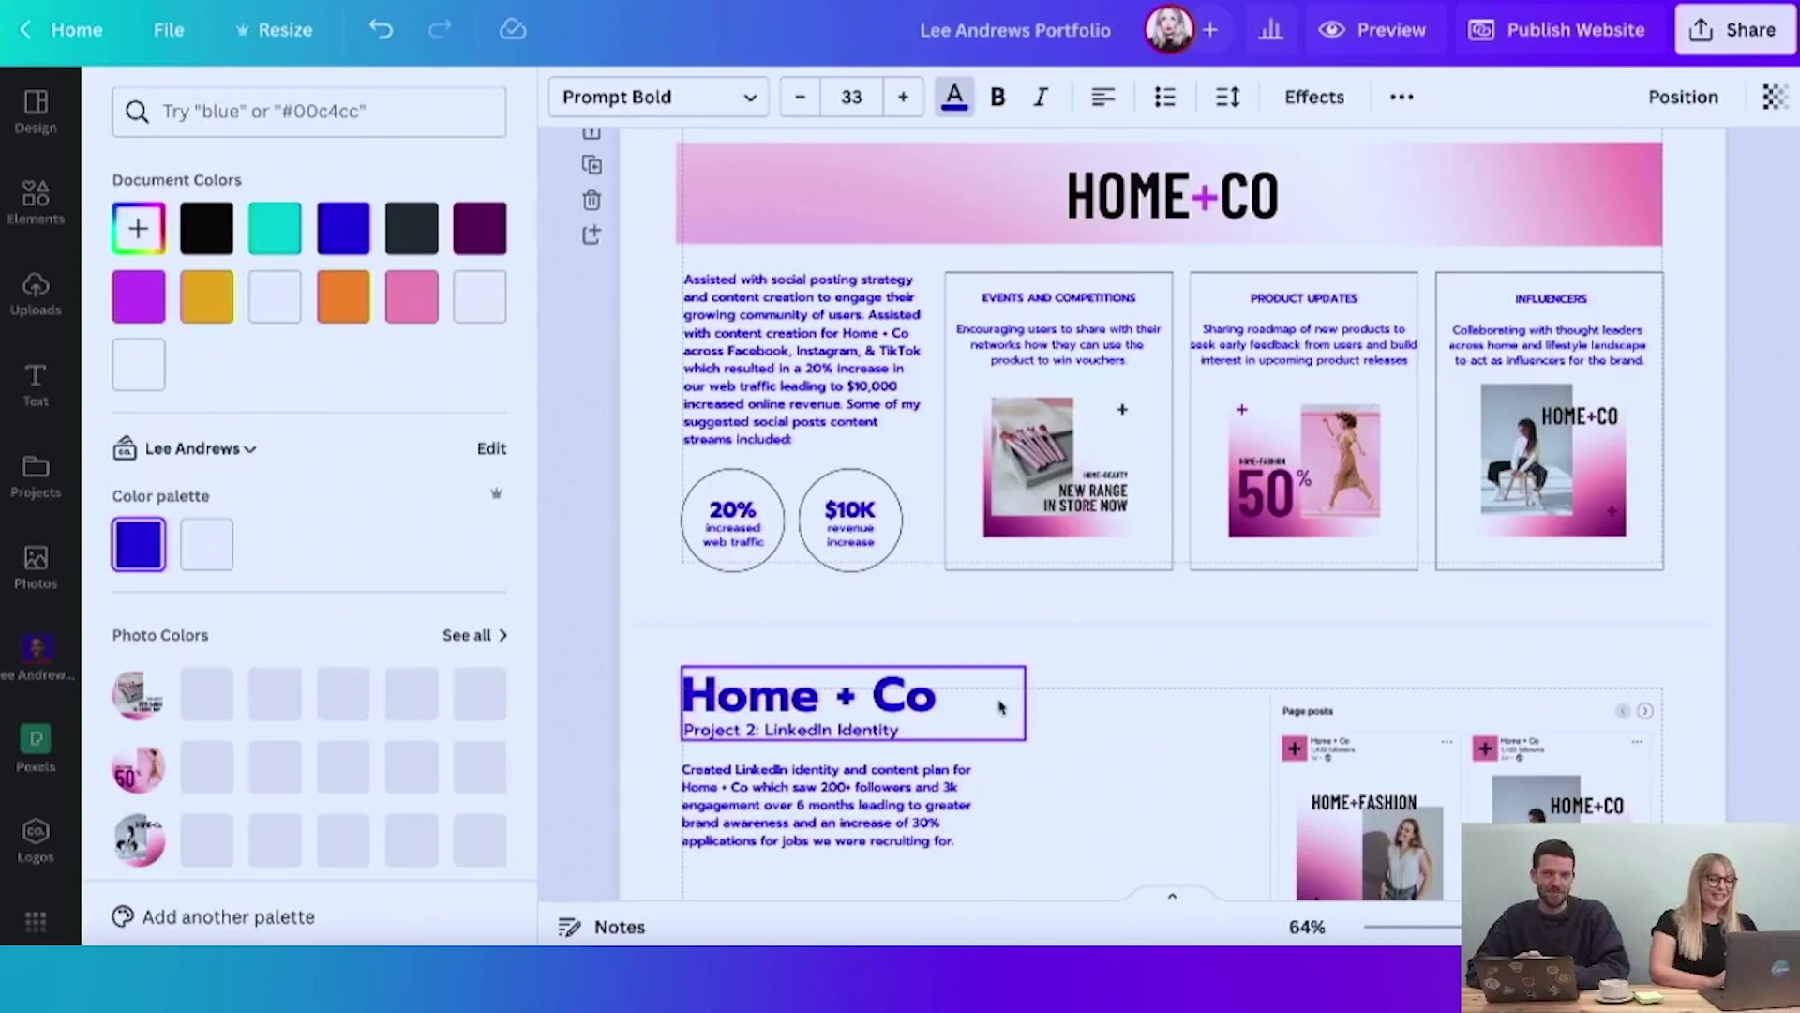
pyautogui.click(881, 483)
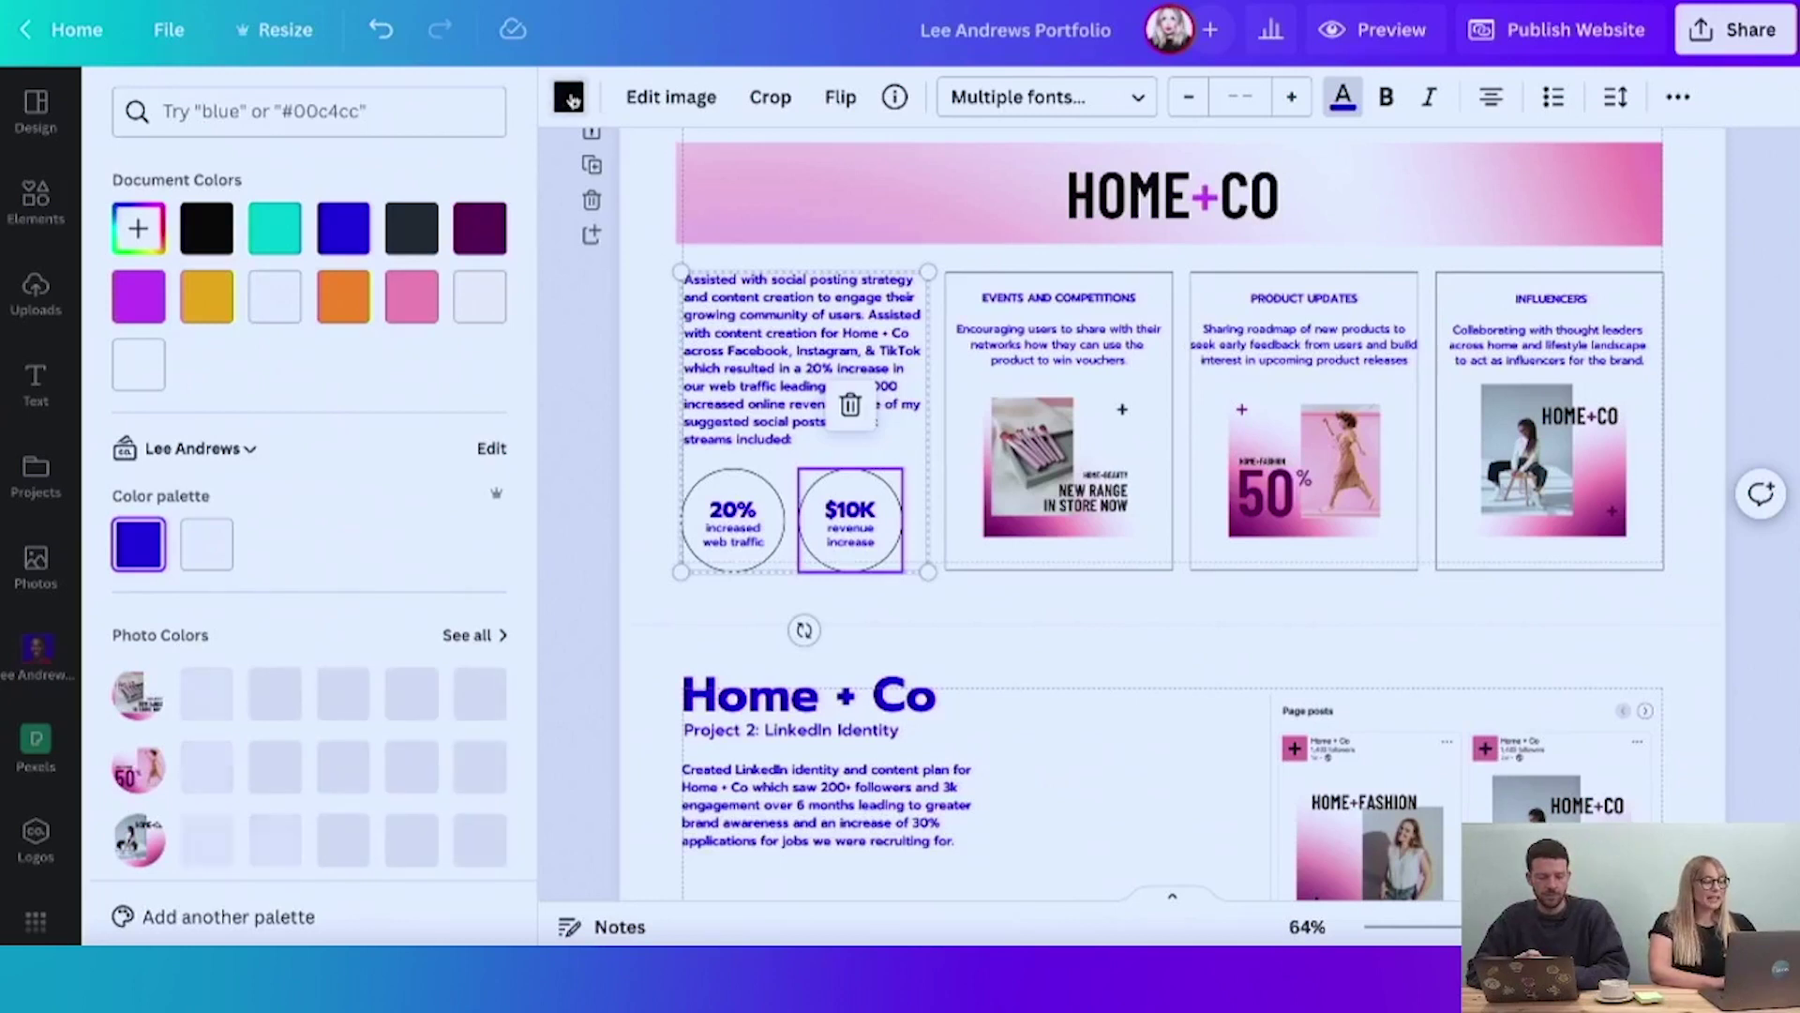
pyautogui.click(138, 544)
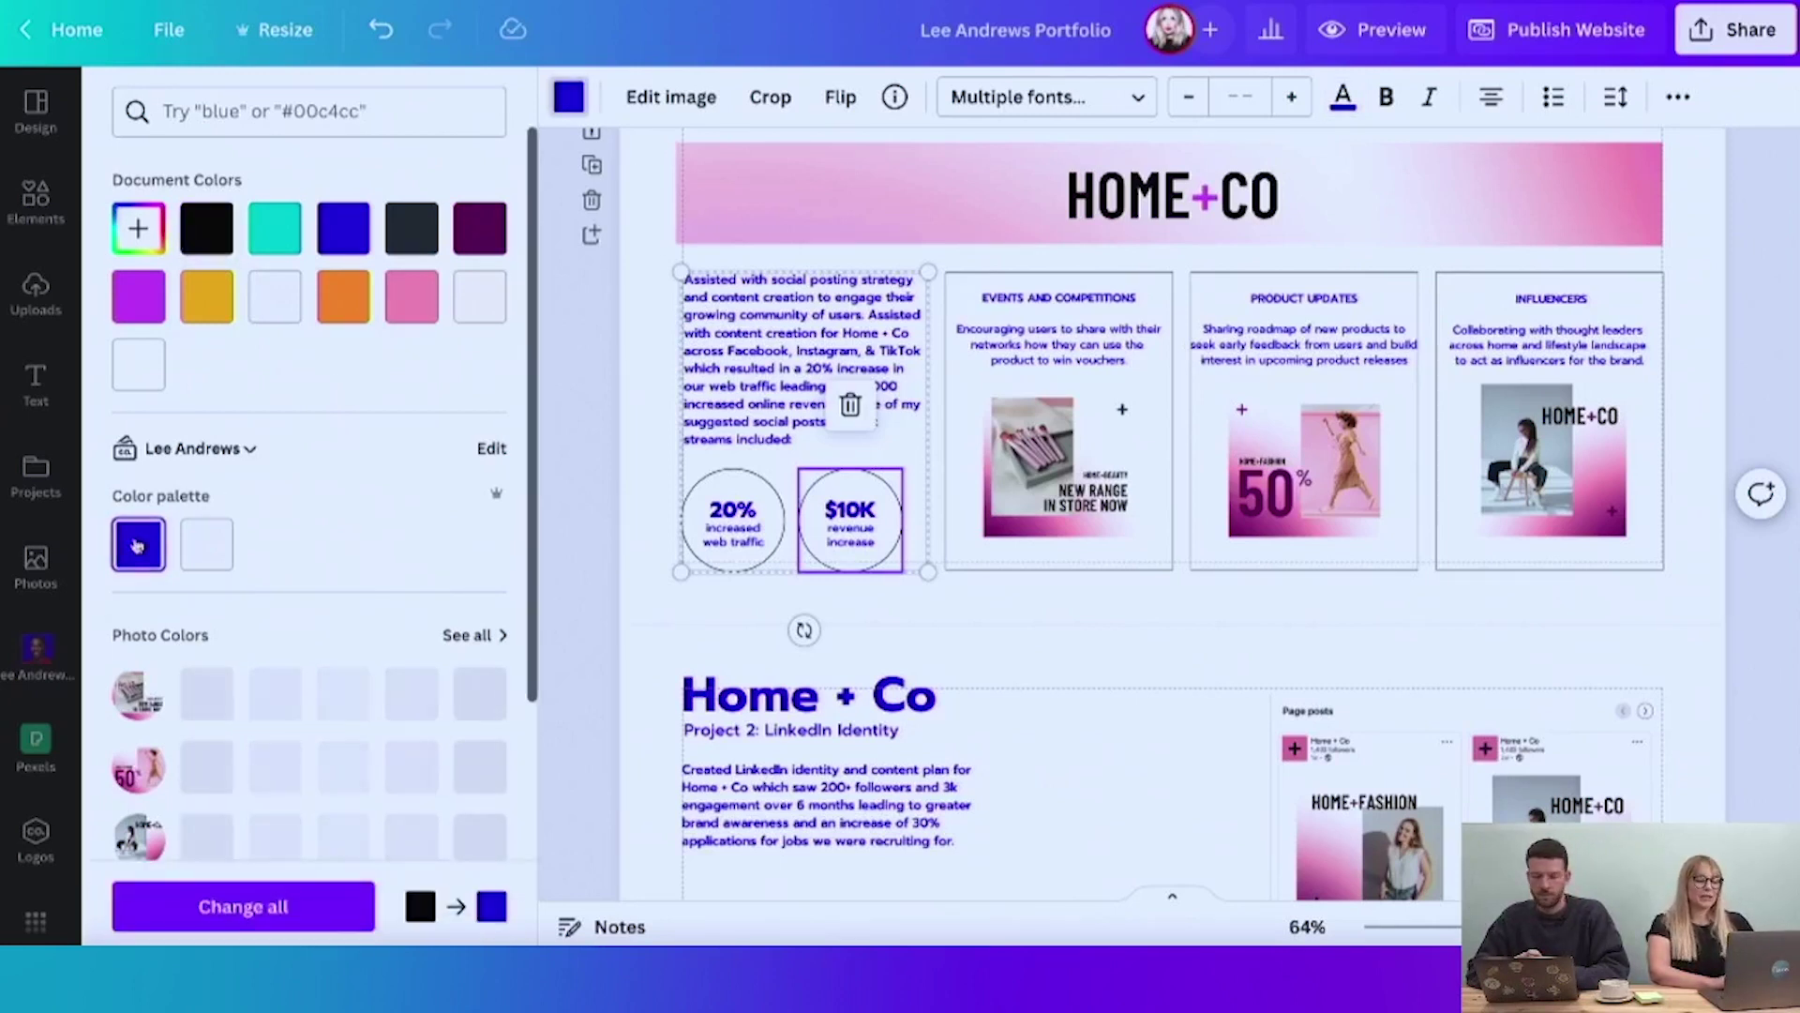
pyautogui.click(245, 906)
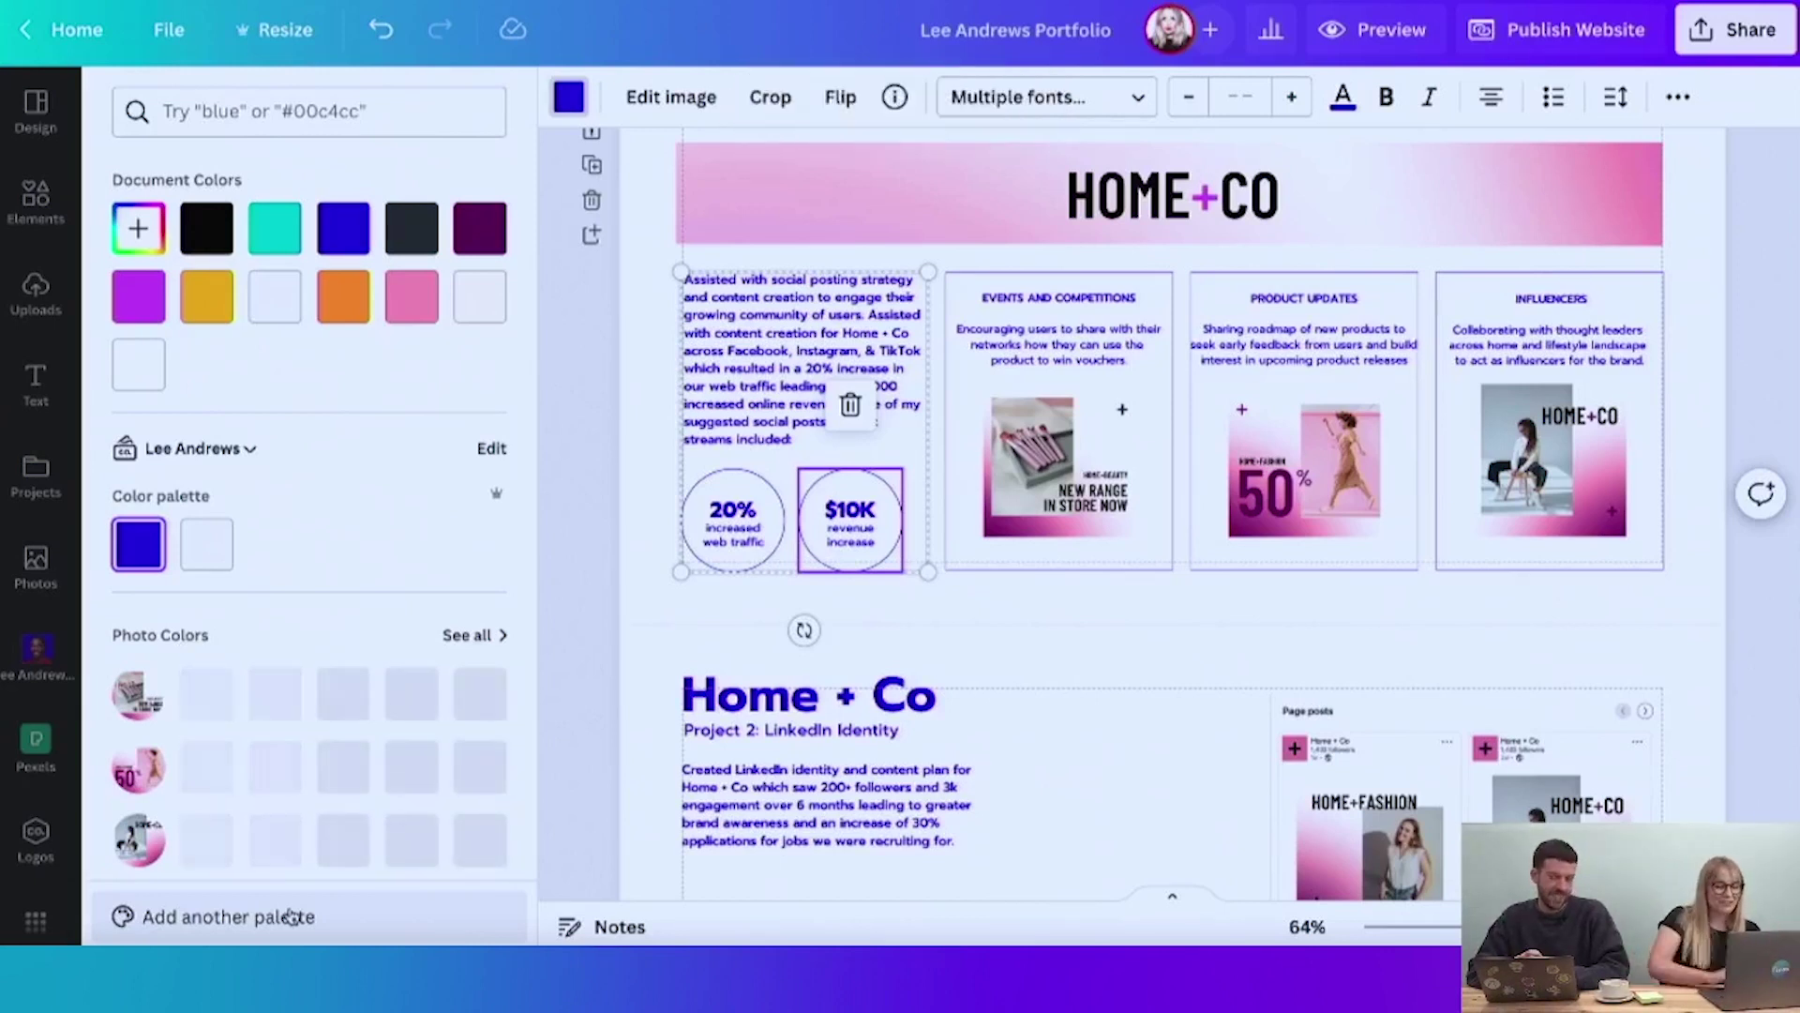
pyautogui.press('Escape')
pyautogui.click(1079, 634)
# - Replace the bio section's stock photo with the blue-background headshot from the portfolio's photo collection
pyautogui.scroll(8, 993, 619)
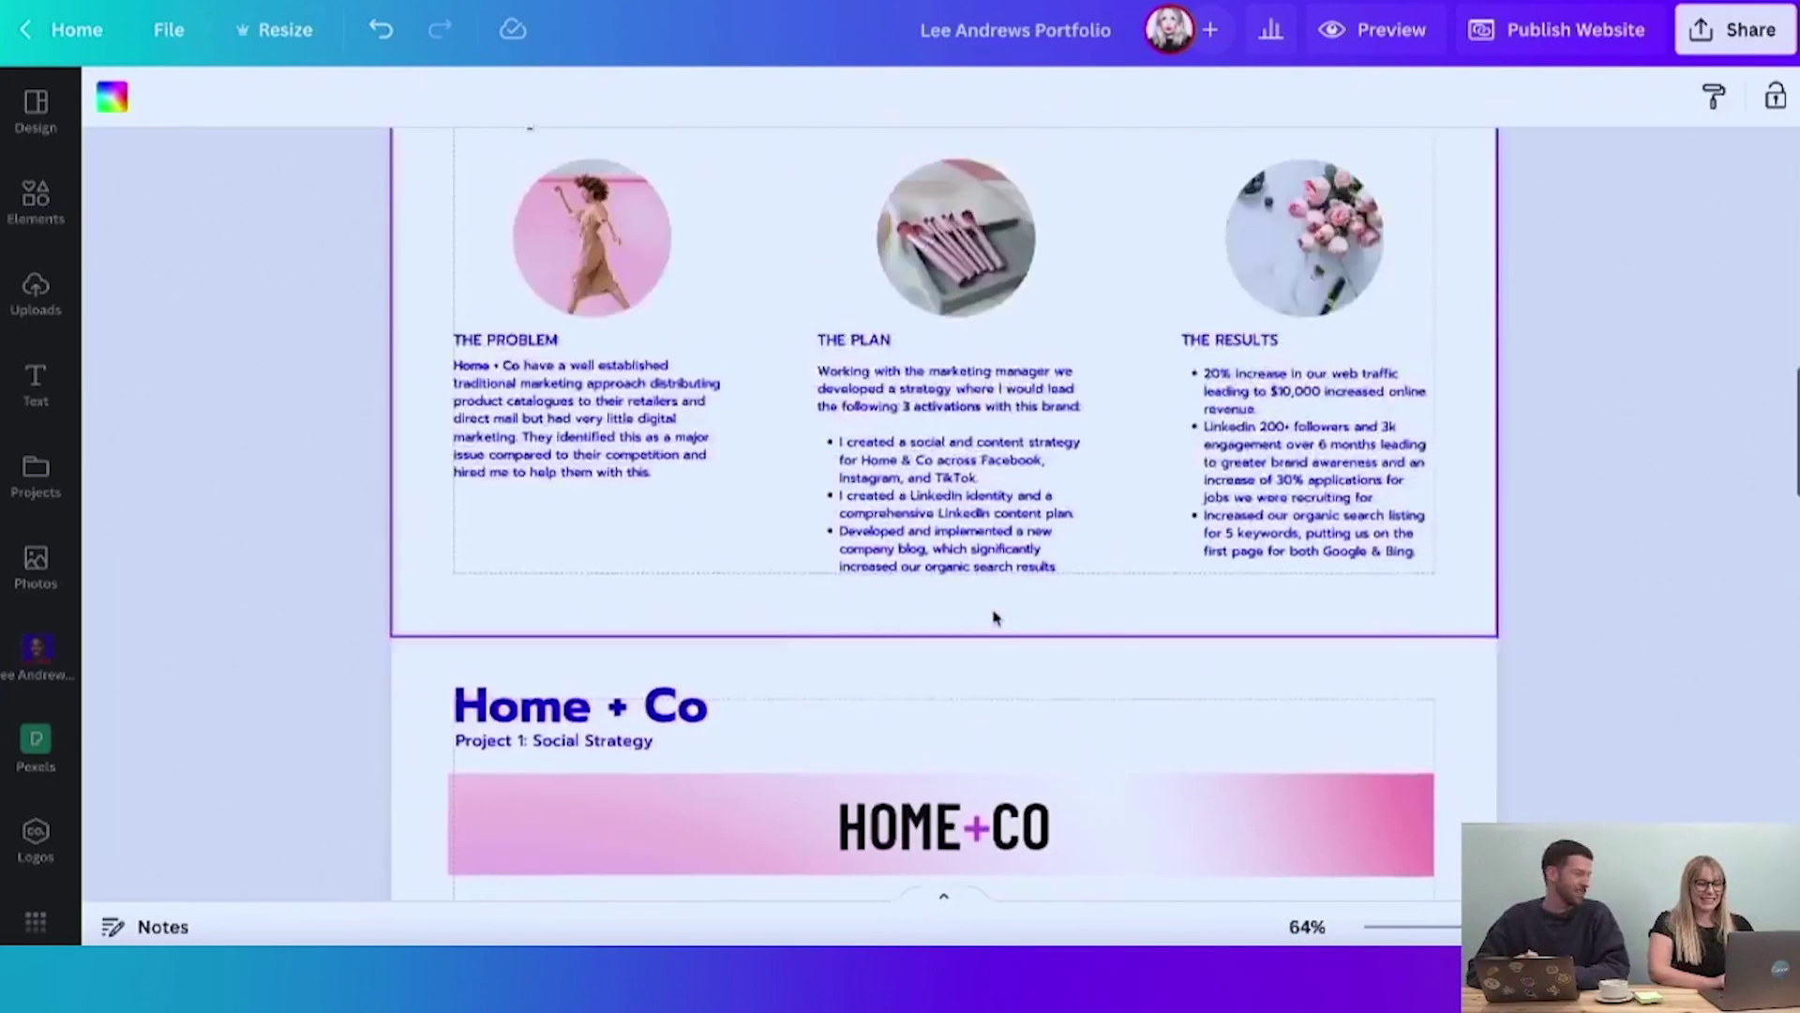
pyautogui.scroll(6, 994, 618)
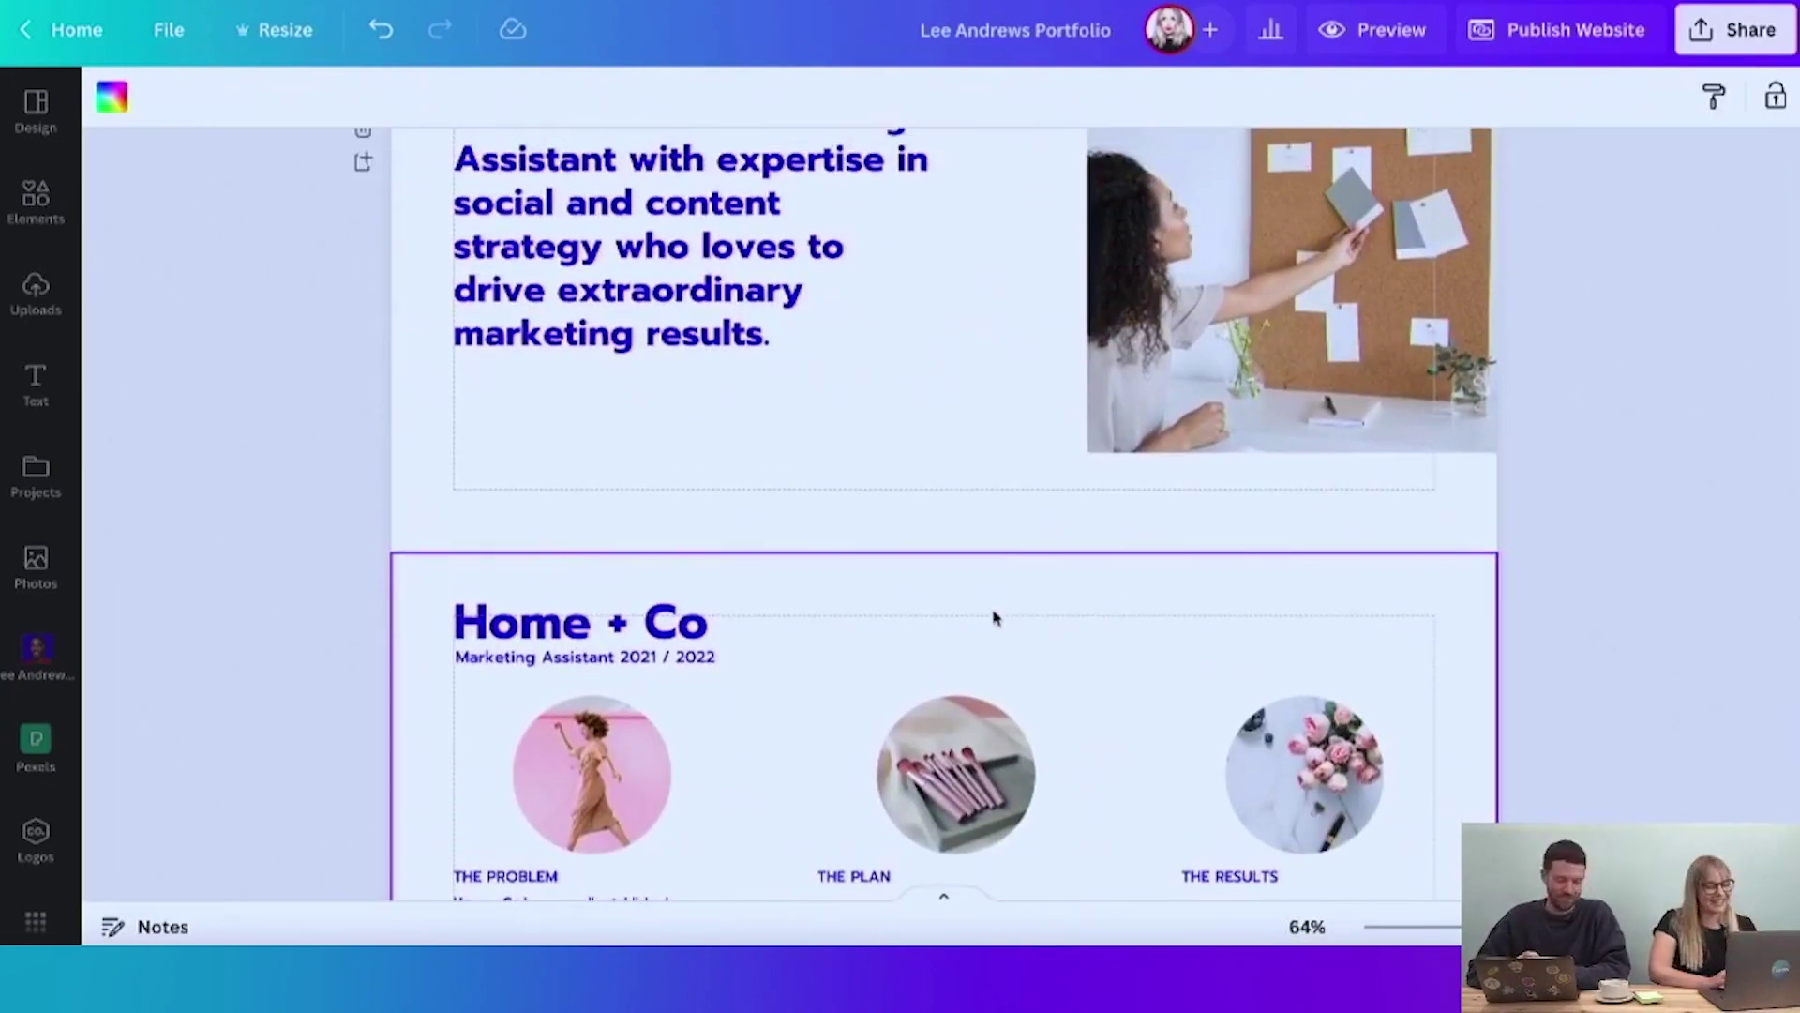
pyautogui.scroll(4, 954, 643)
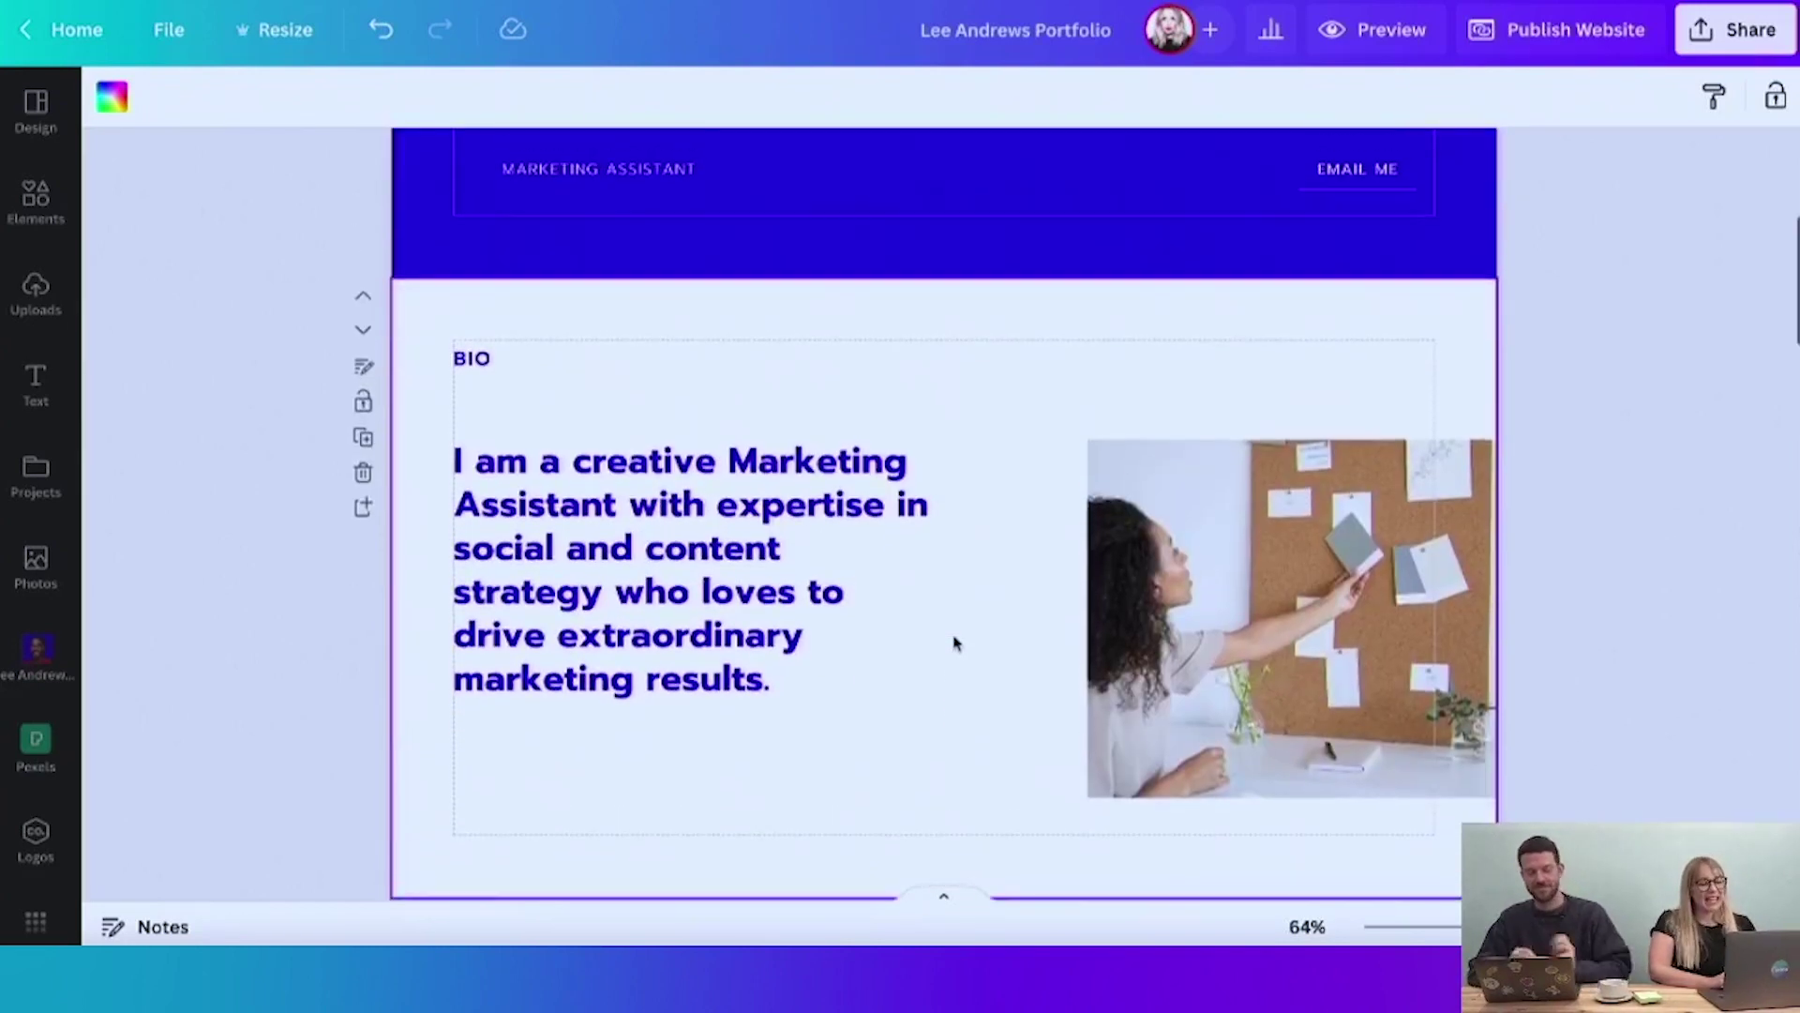
pyautogui.click(1224, 560)
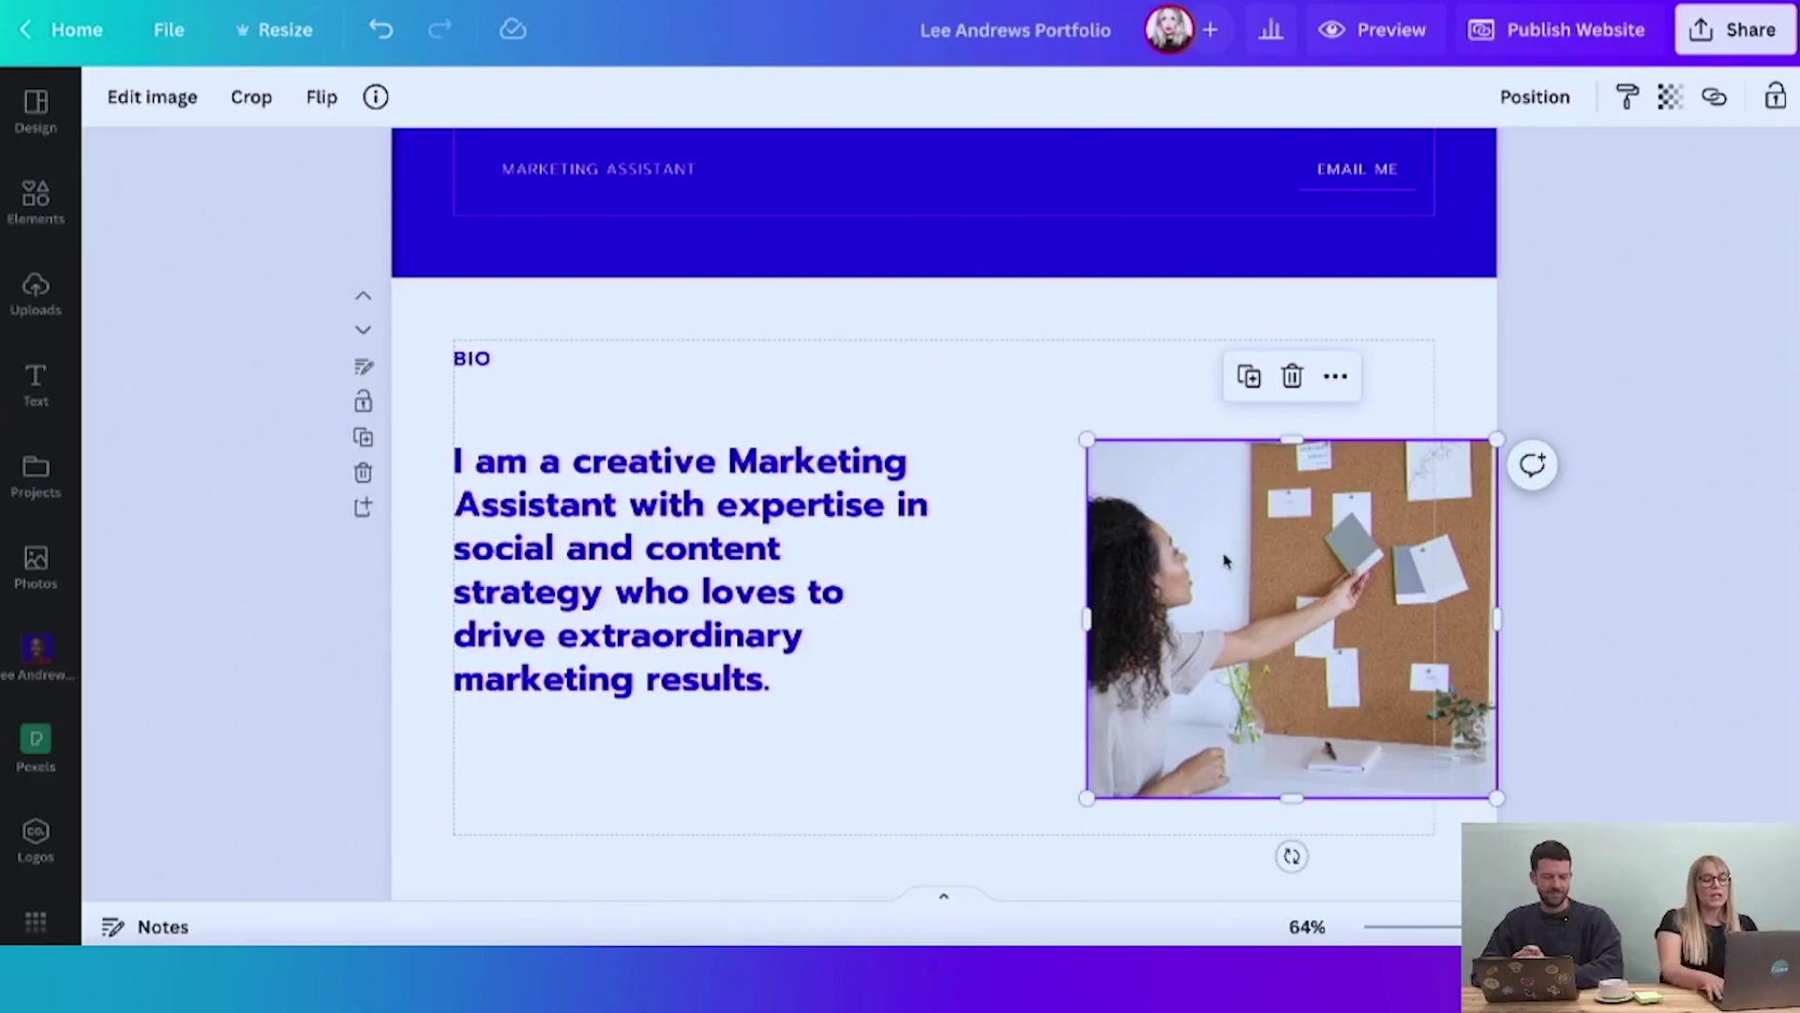
pyautogui.press('Delete')
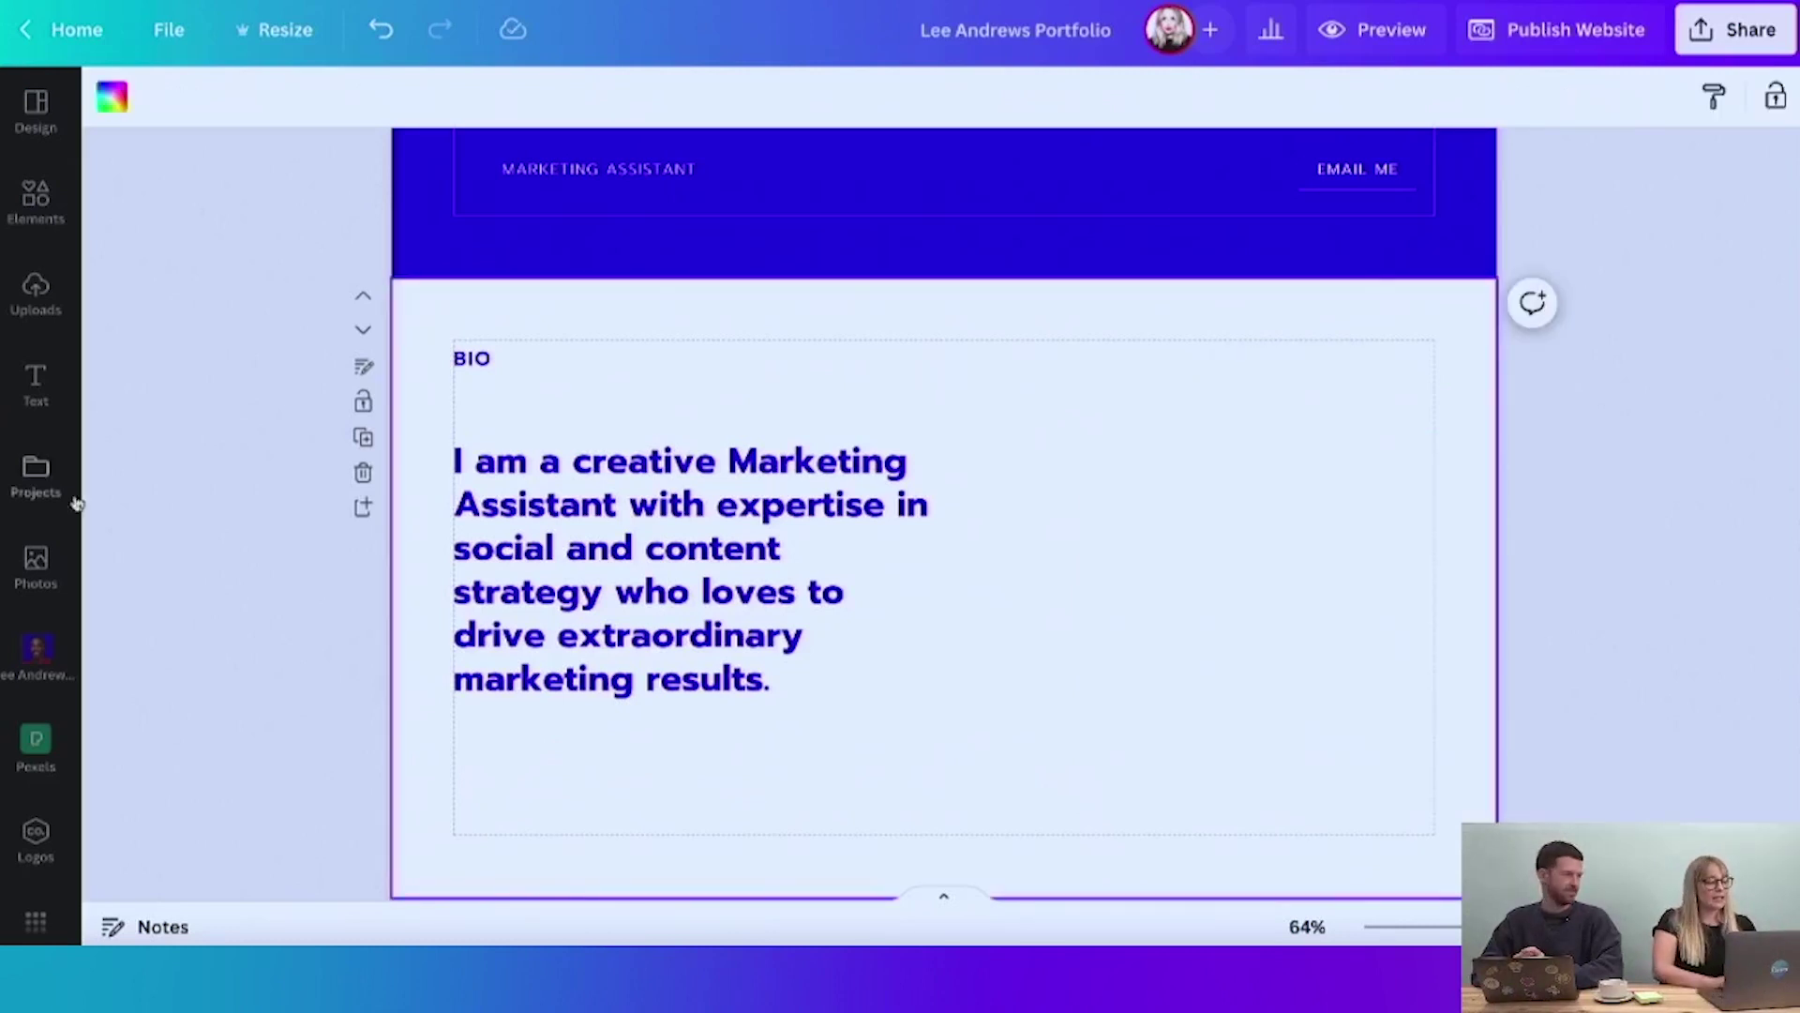
pyautogui.click(36, 652)
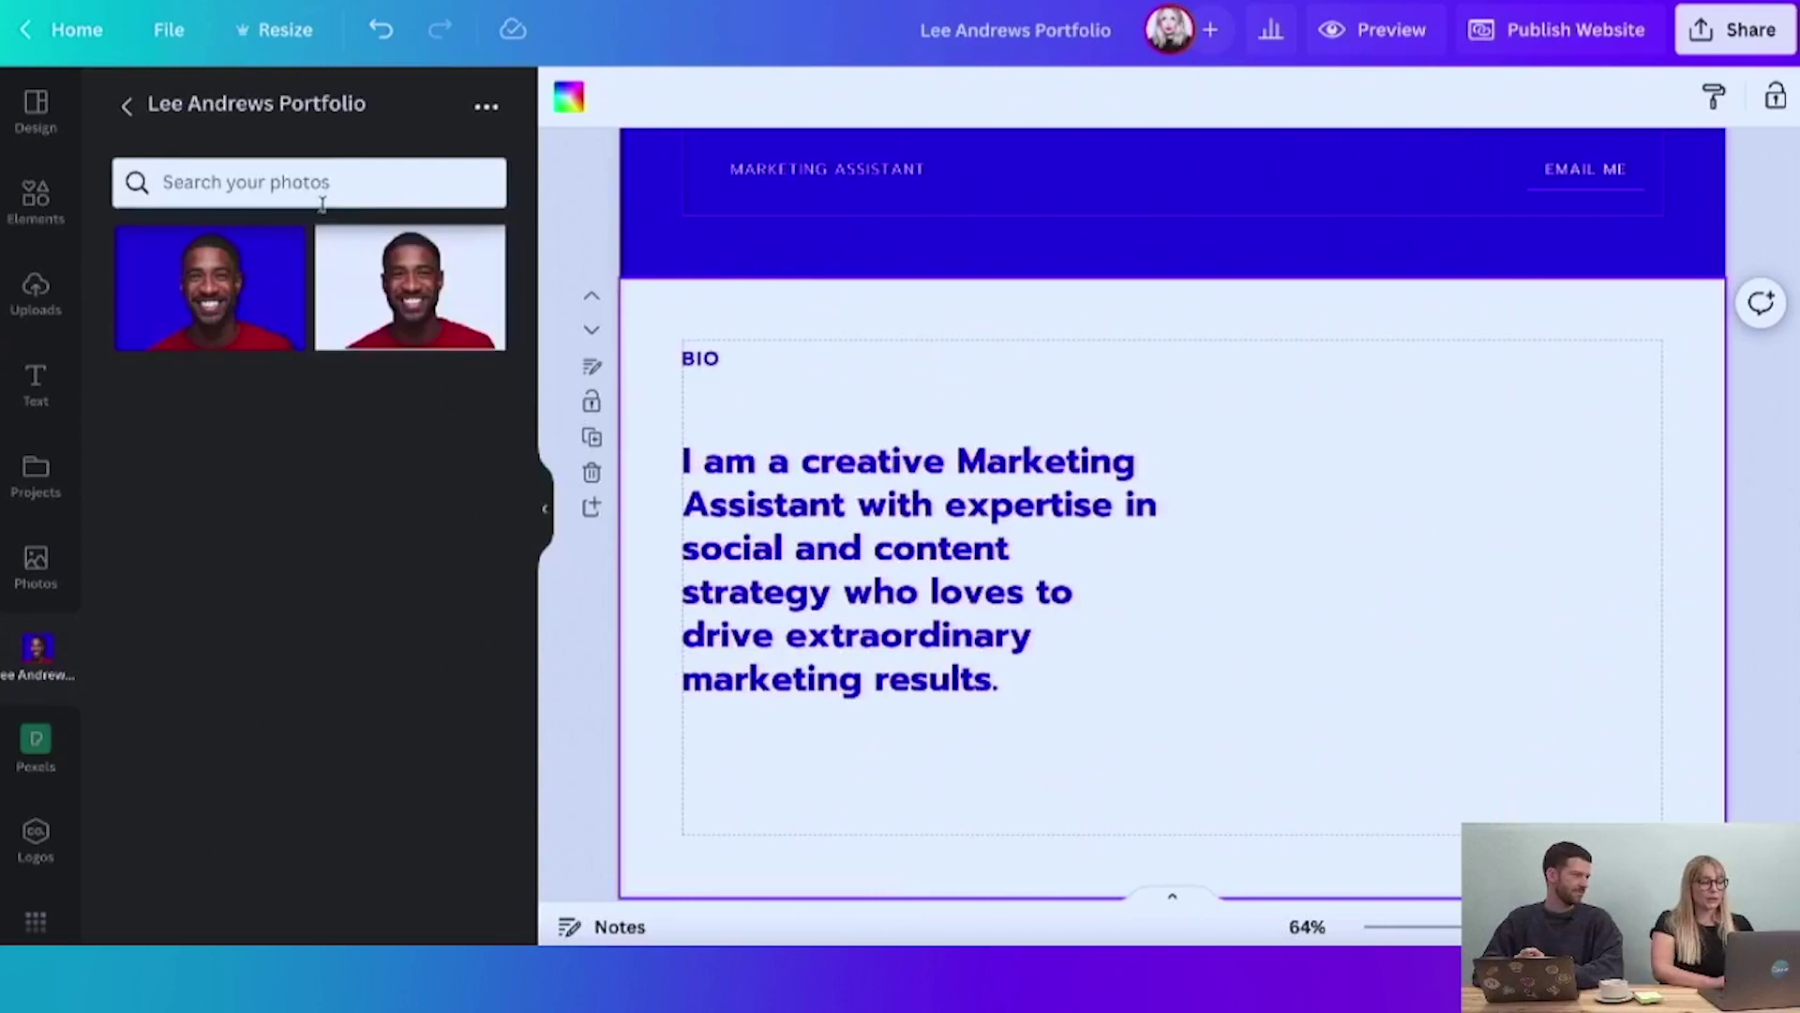
pyautogui.click(218, 282)
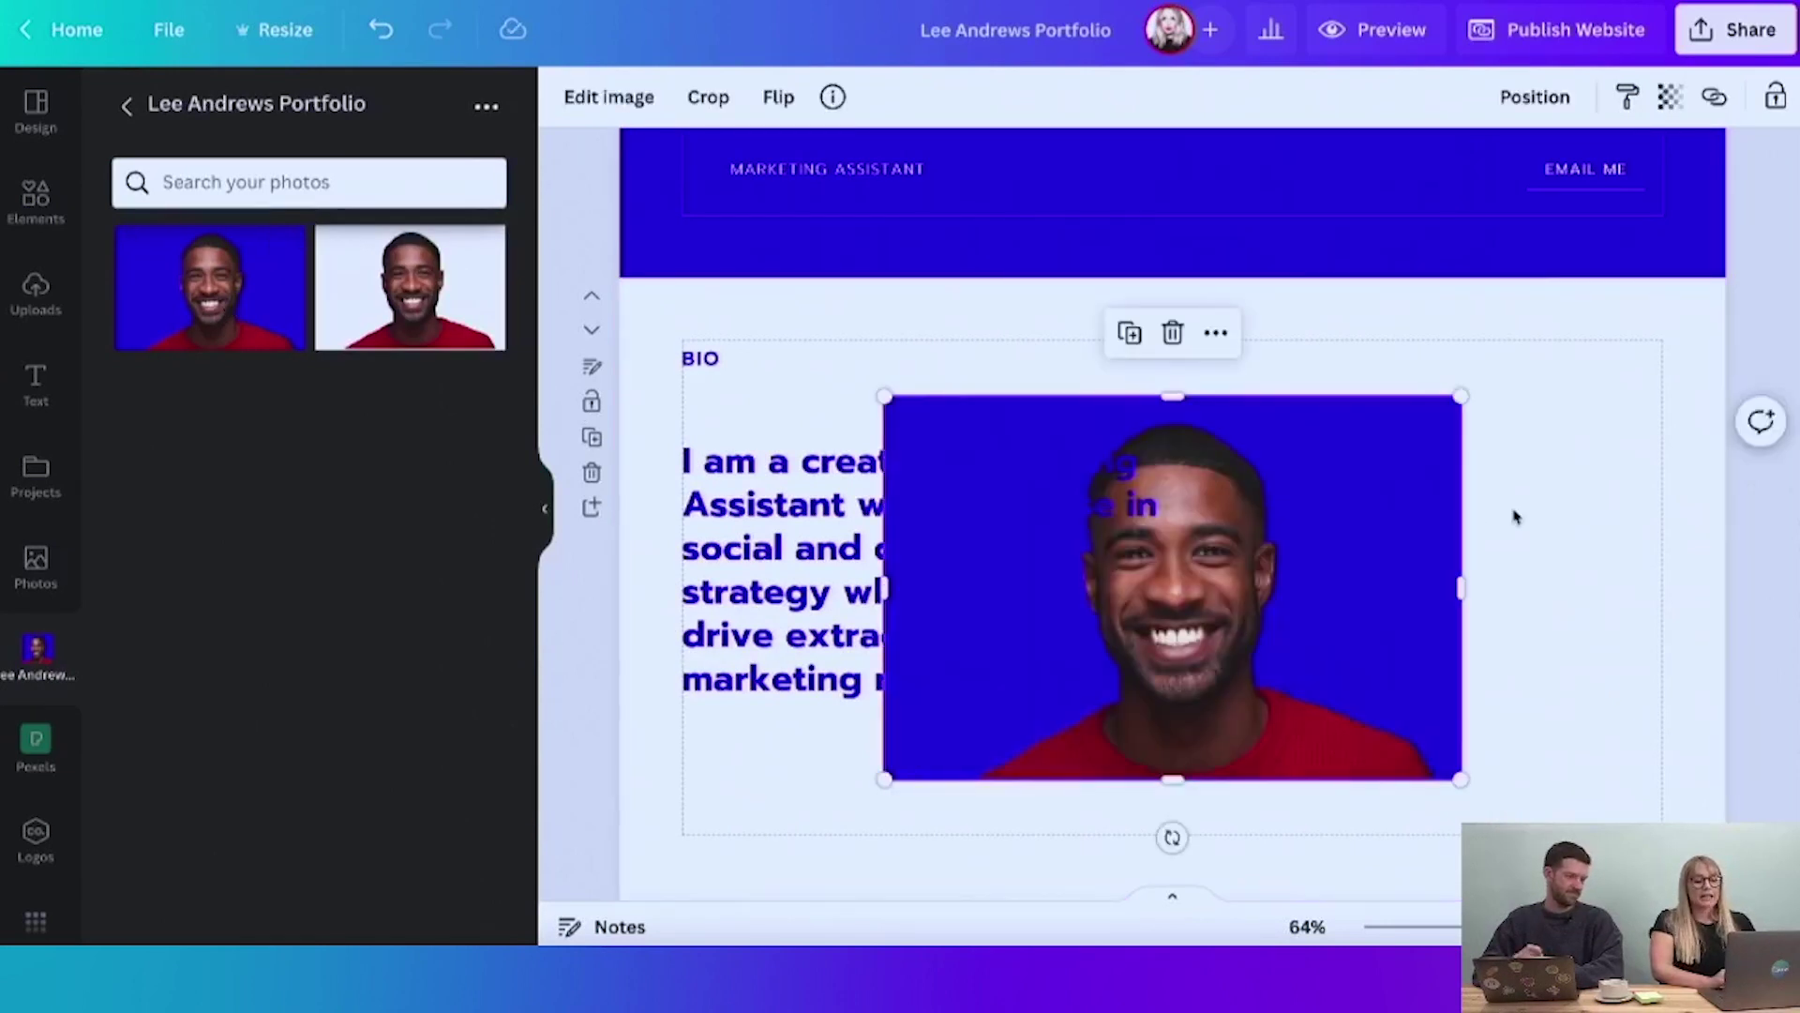
# - Move the headshot right of the bio text, trim its left edge, and recrop around the face
pyautogui.click(543, 509)
pyautogui.moveTo(1082, 535); pyautogui.dragTo(1352, 578)
pyautogui.moveTo(919, 626); pyautogui.dragTo(973, 633)
pyautogui.doubleClick(1224, 638)
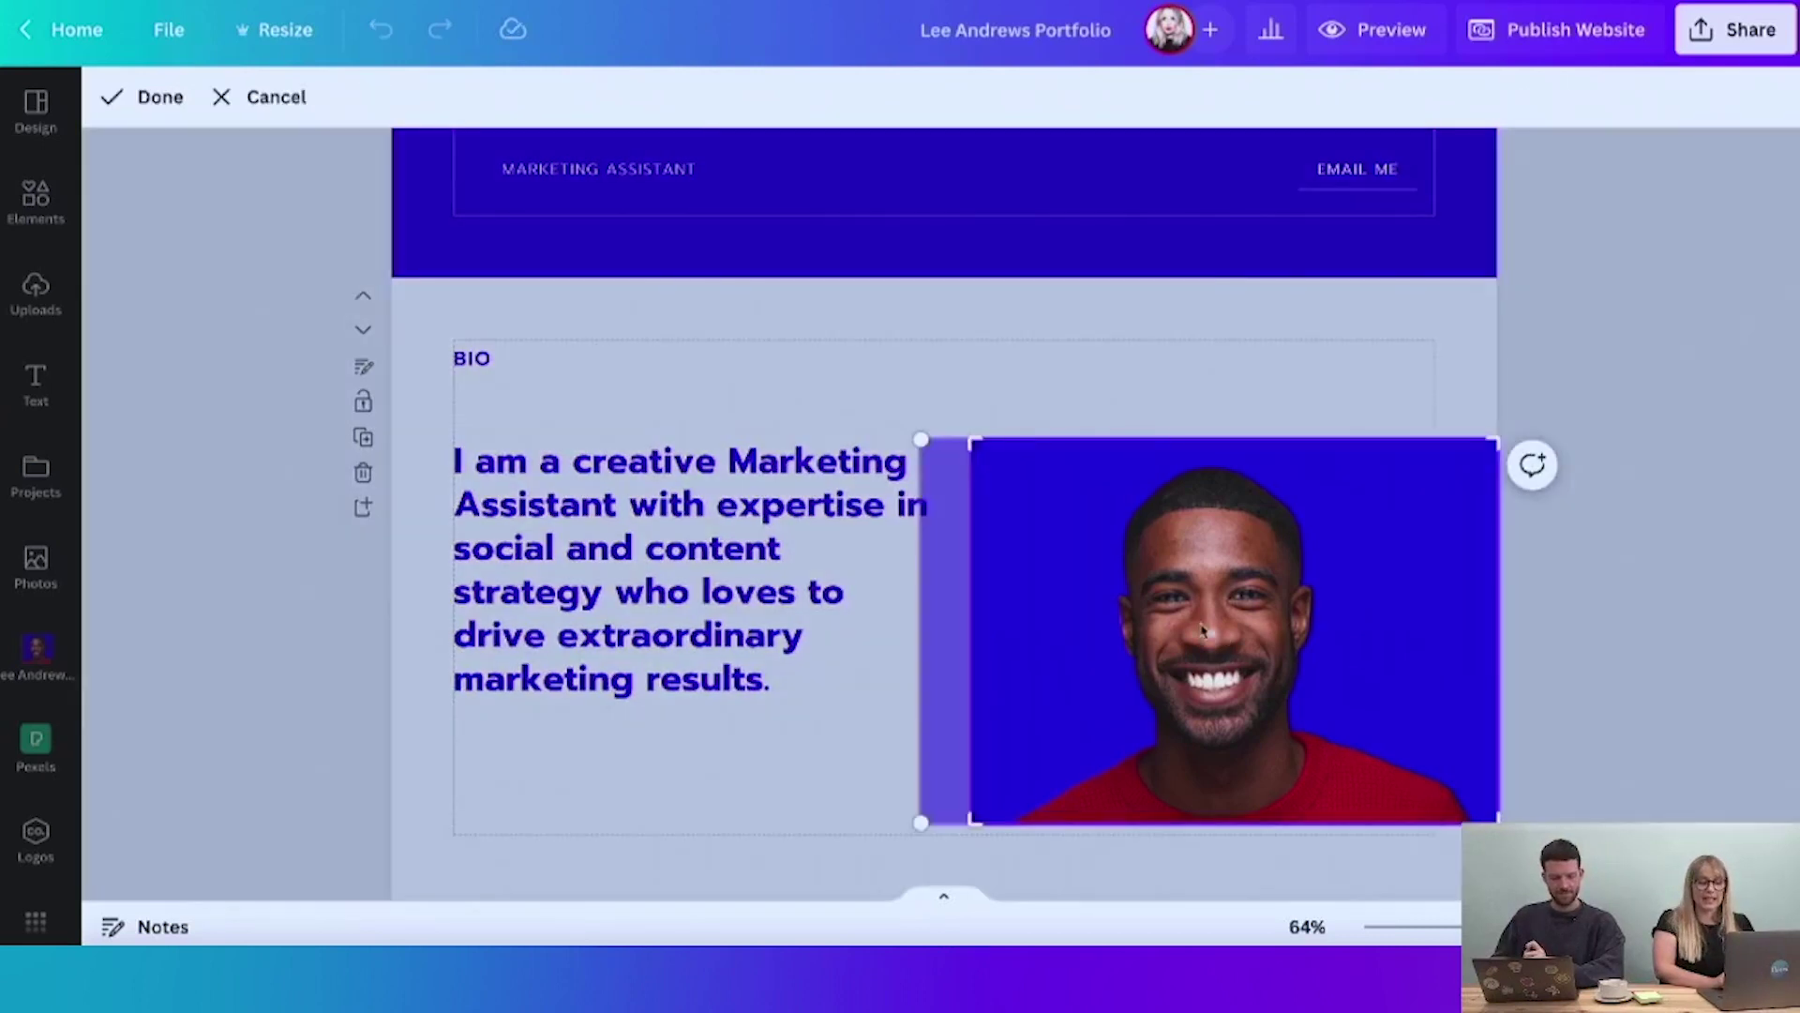
pyautogui.moveTo(1218, 630); pyautogui.dragTo(1237, 632)
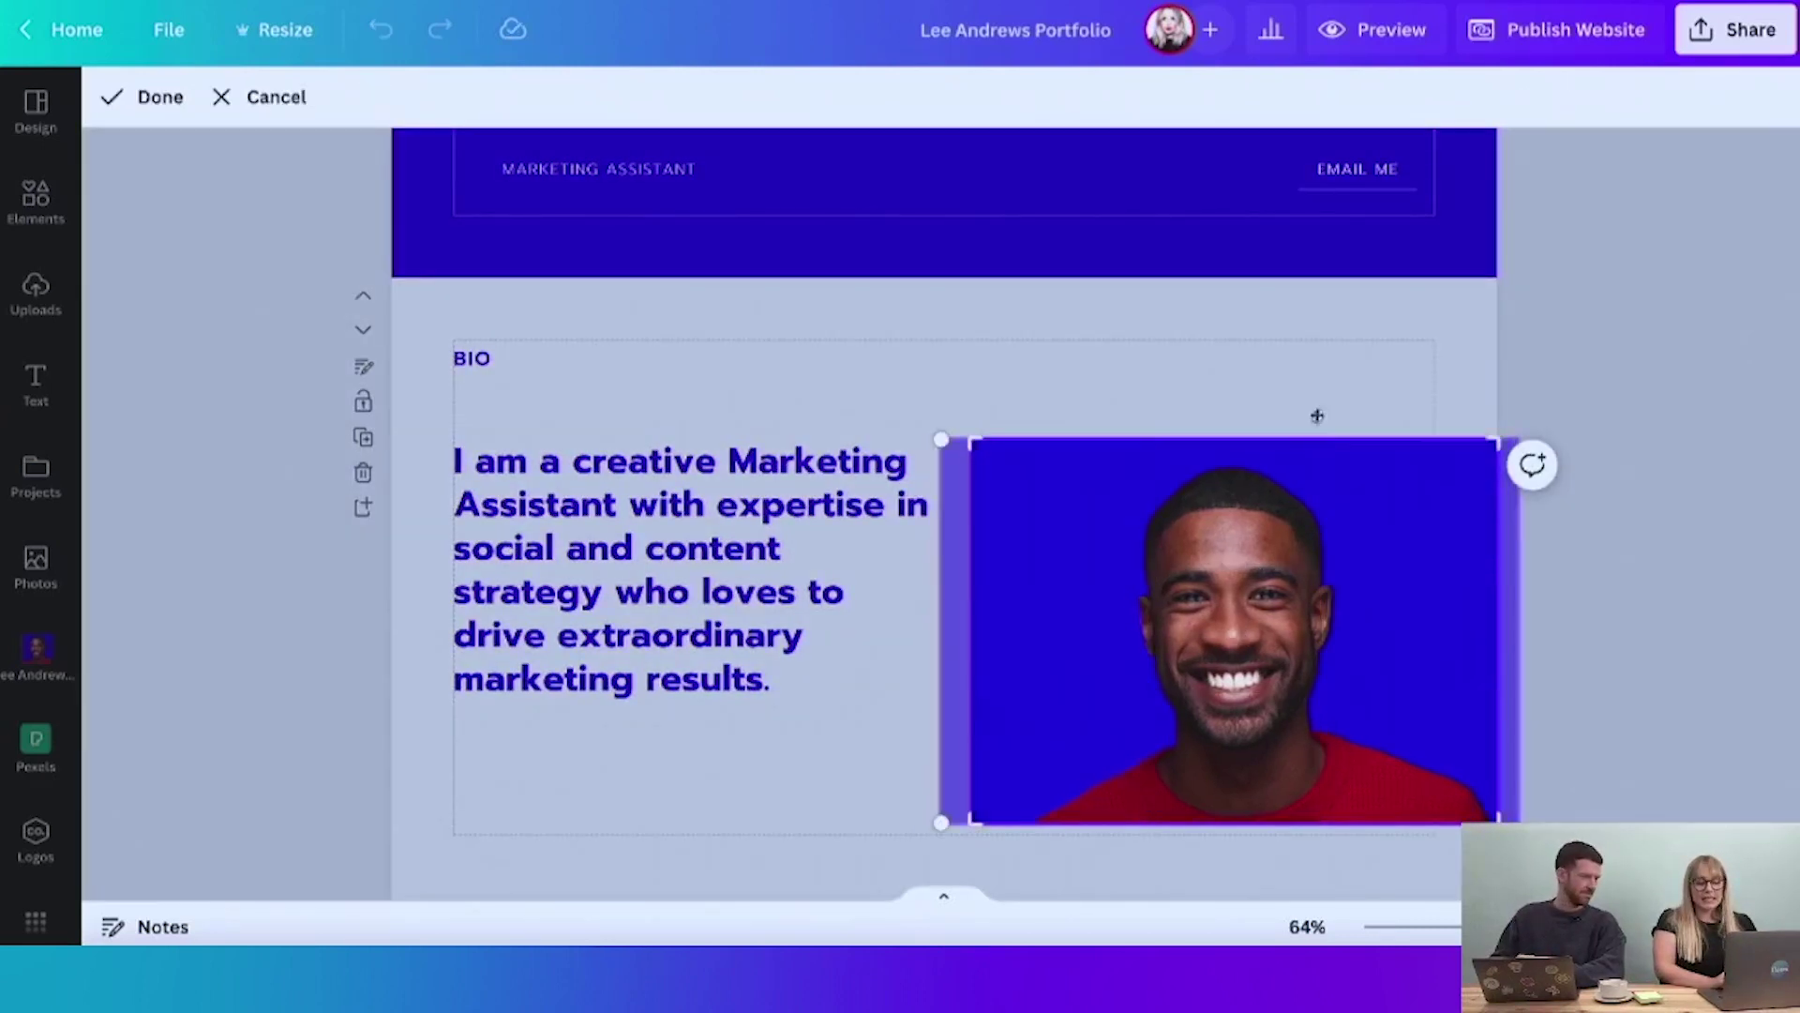
pyautogui.click(1359, 406)
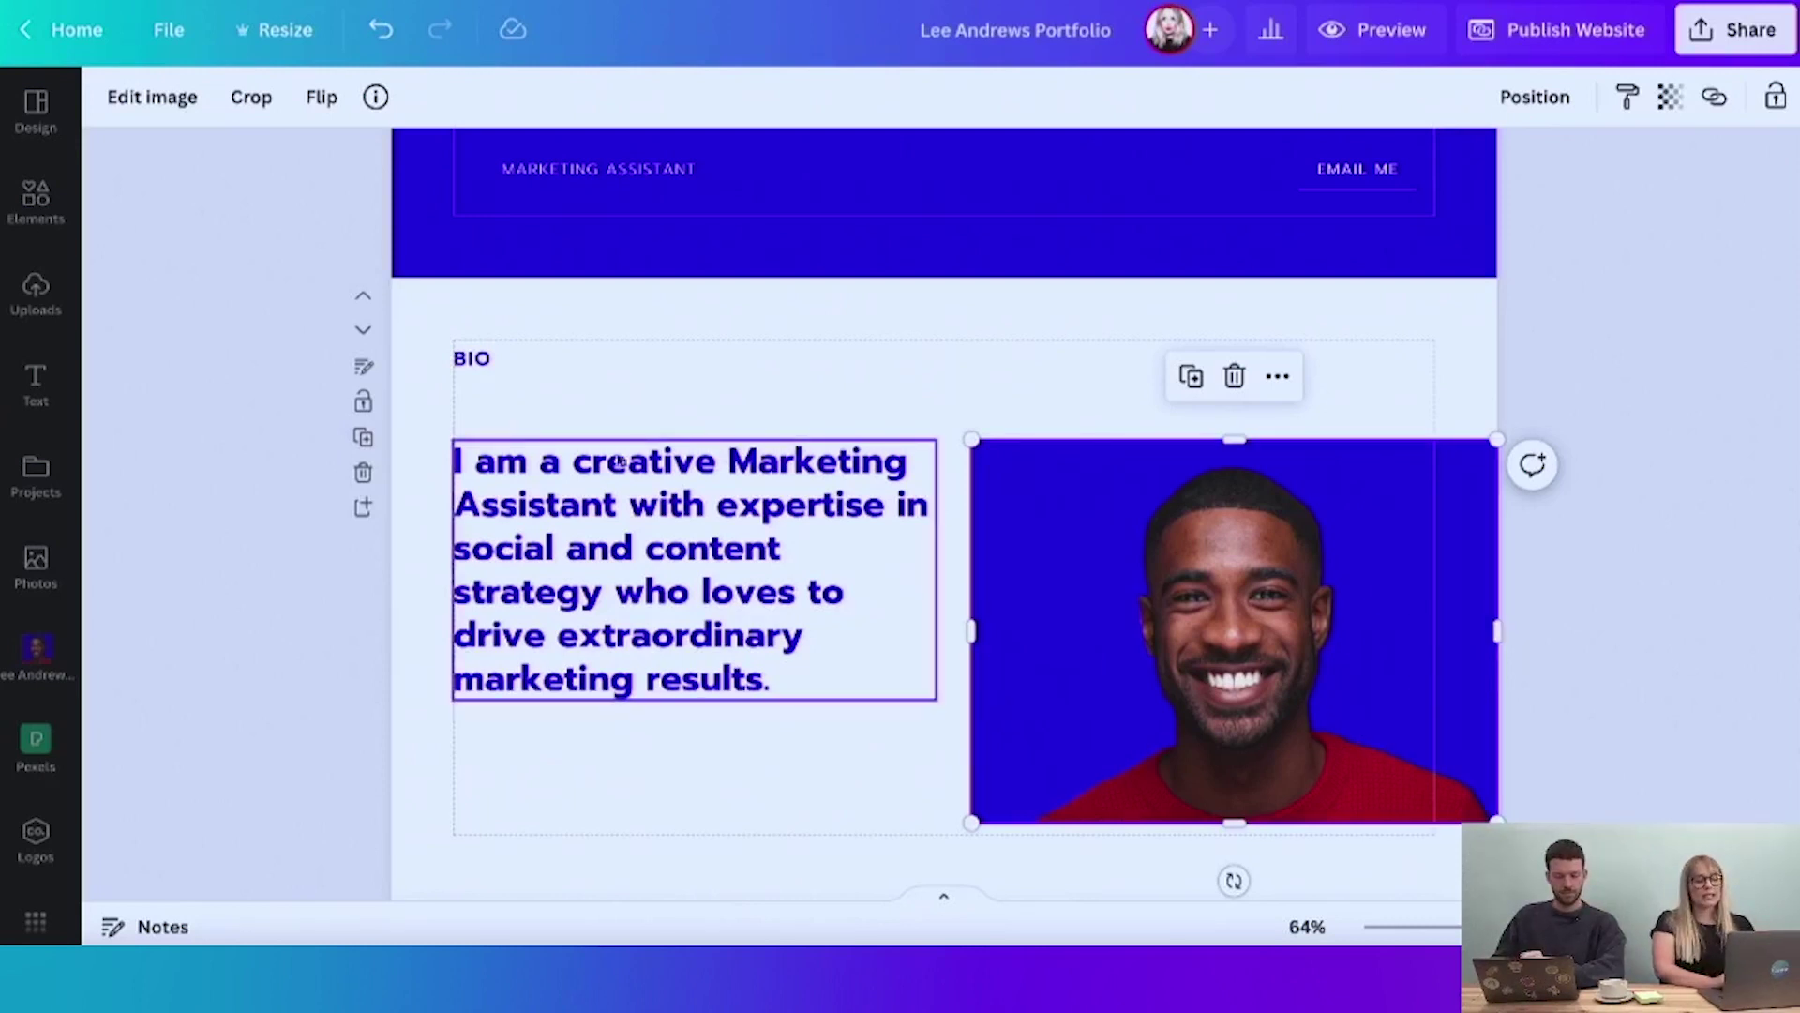
pyautogui.click(1359, 403)
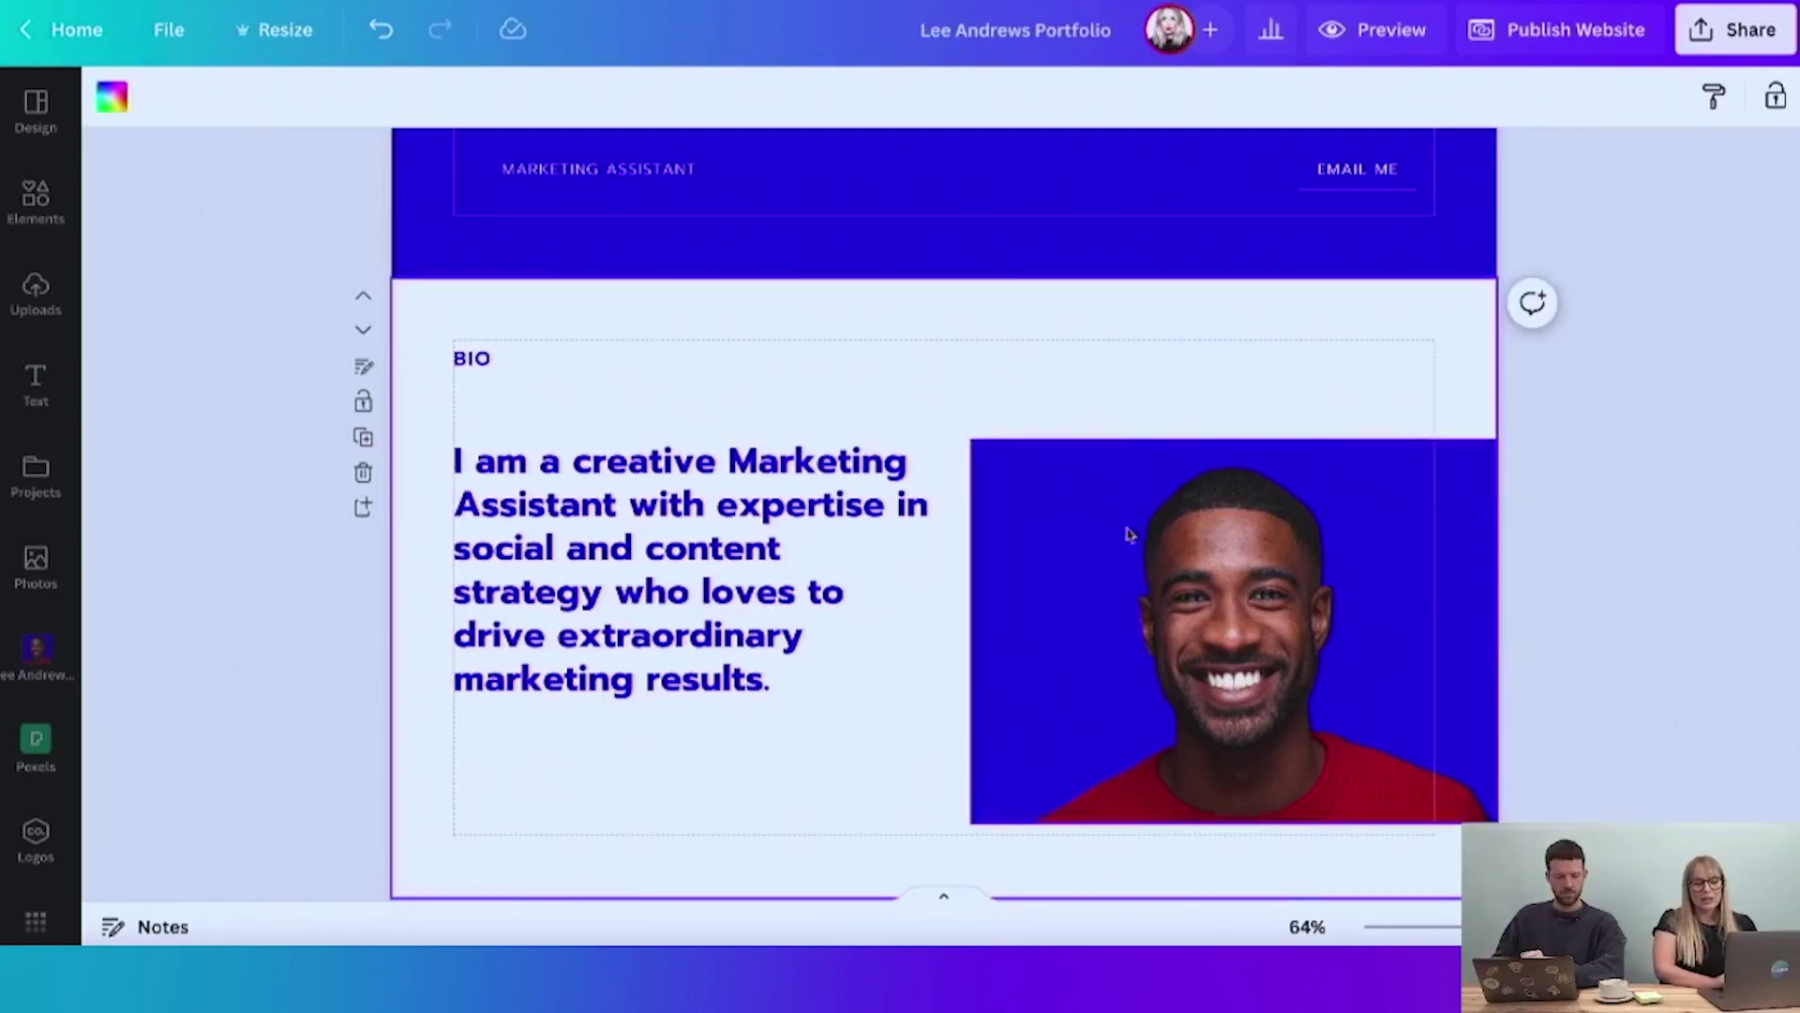
# - Select the Home + Co section and open the website preview in its phone layout
pyautogui.scroll(-5, 1257, 492)
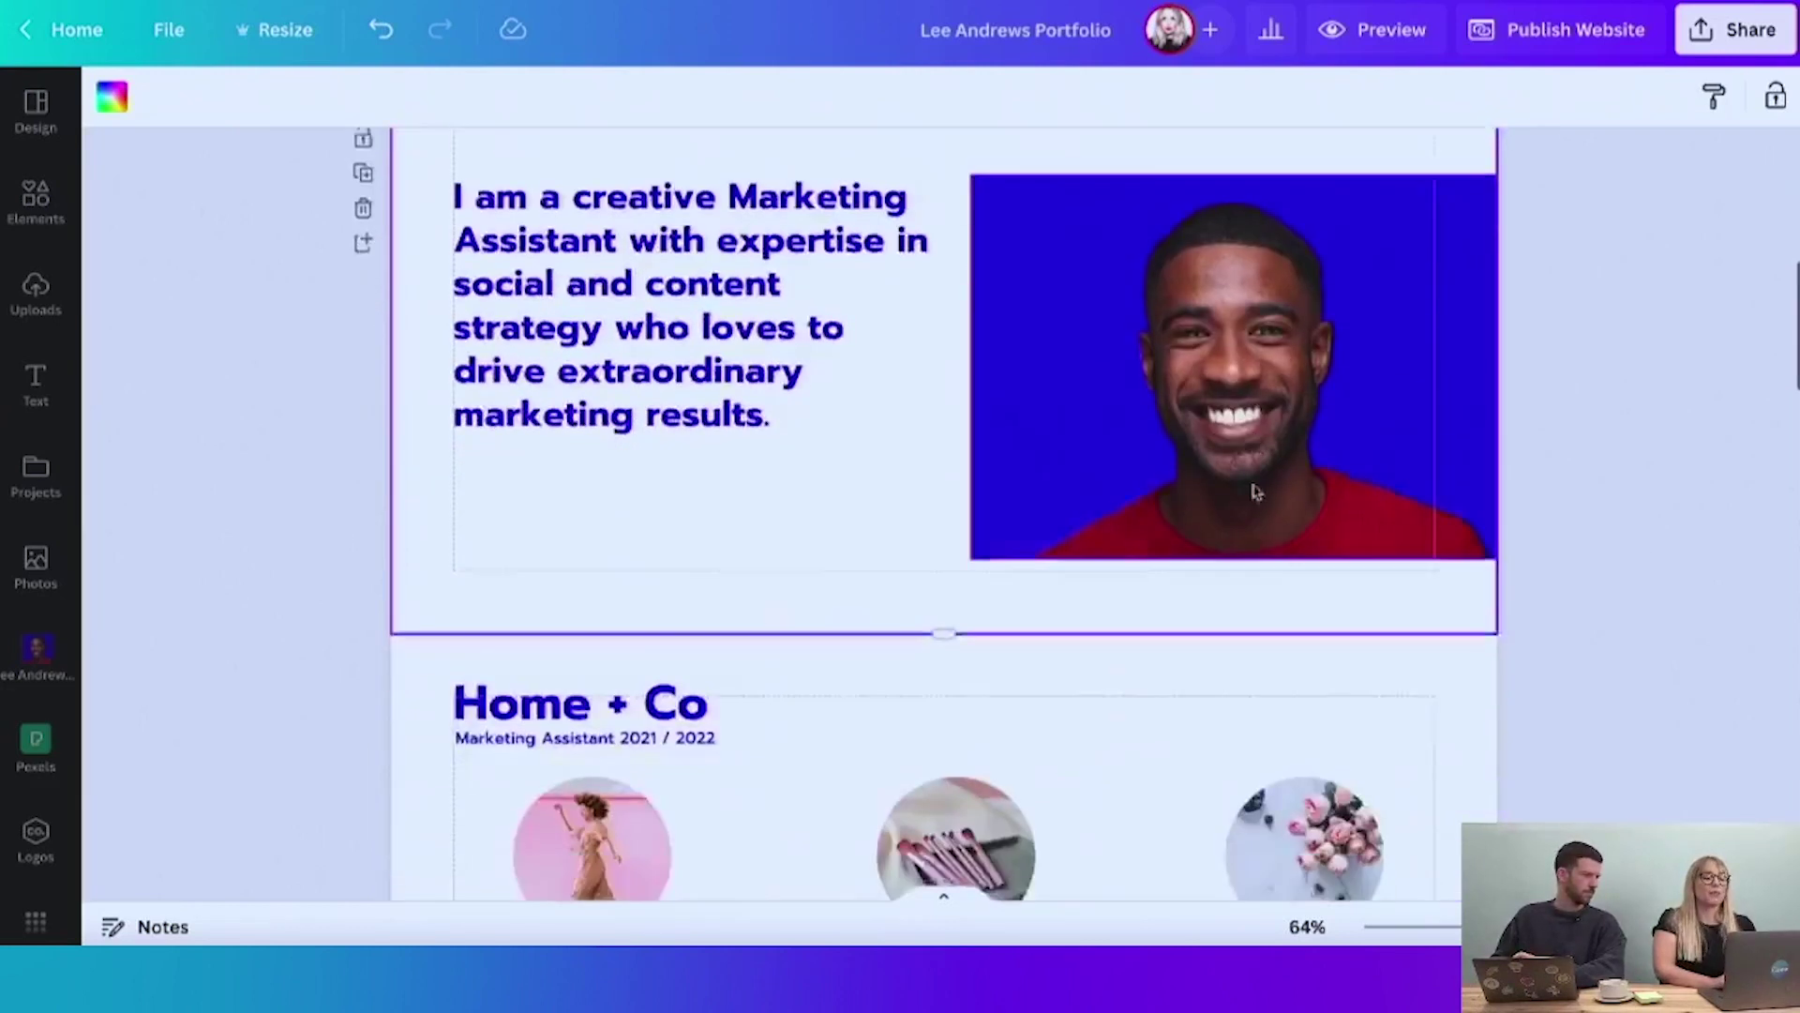
pyautogui.scroll(-1, 1256, 492)
pyautogui.click(1102, 354)
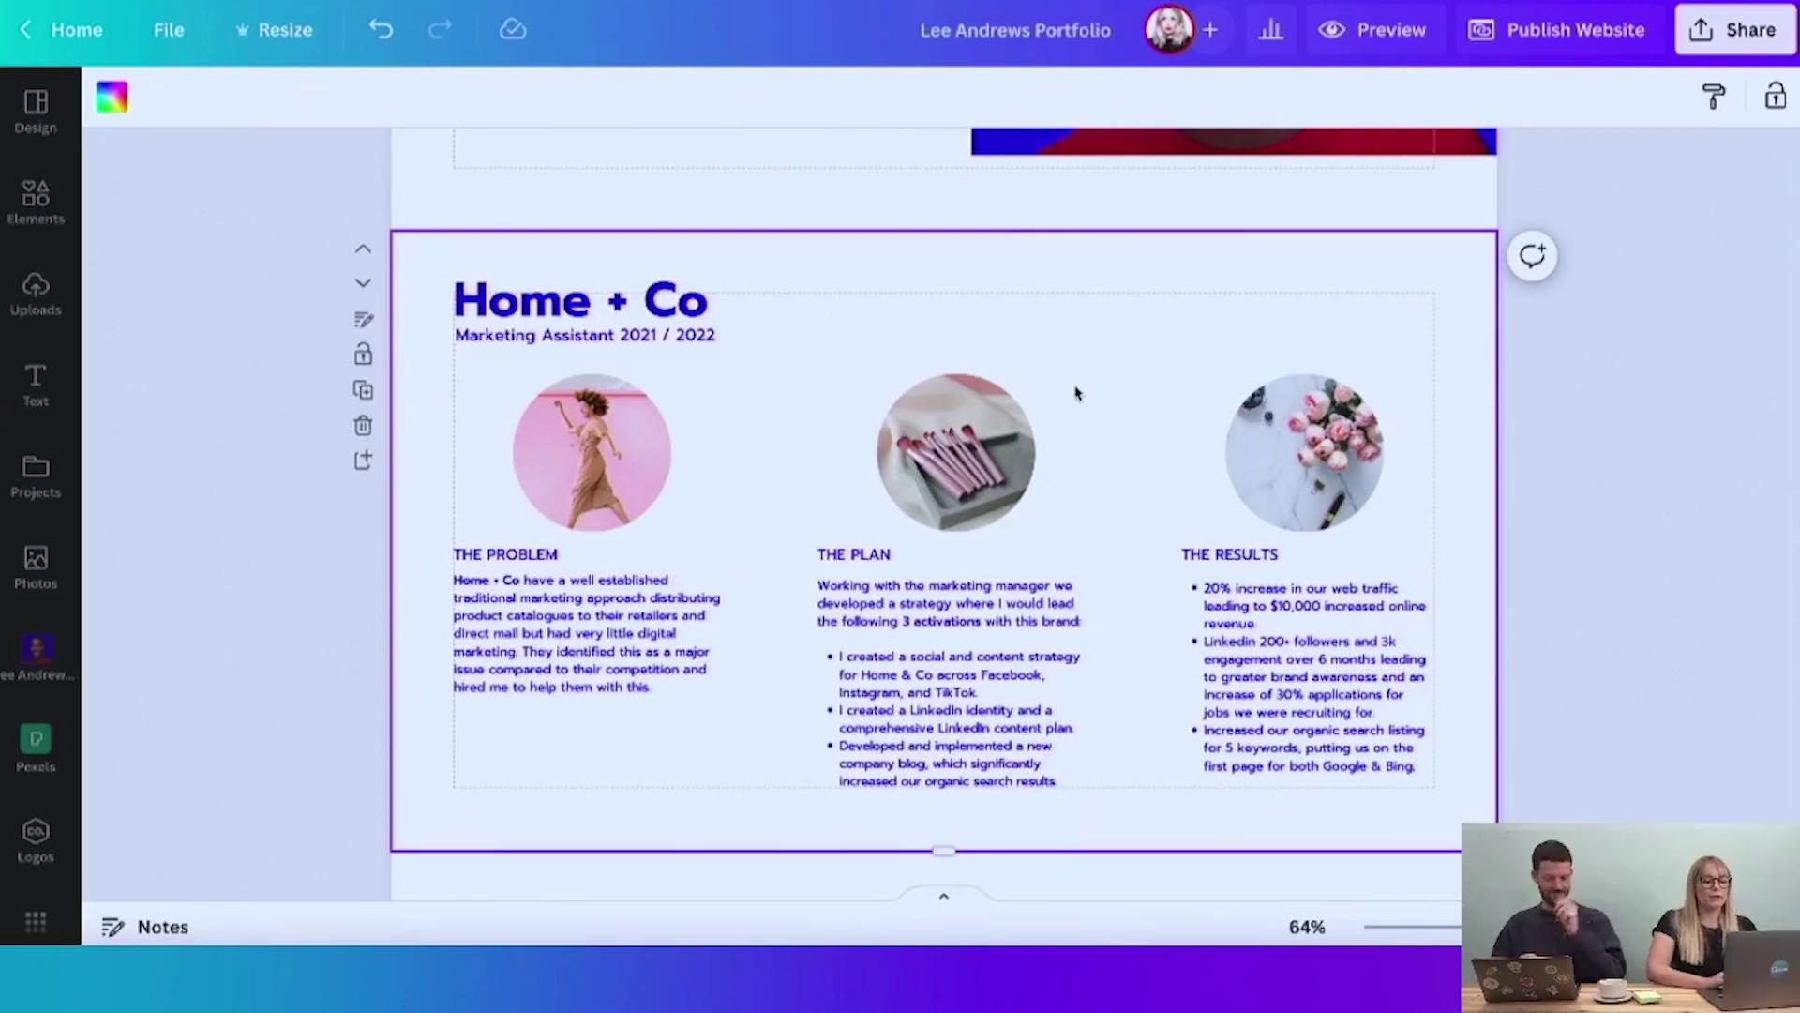
pyautogui.scroll(-1, 1078, 394)
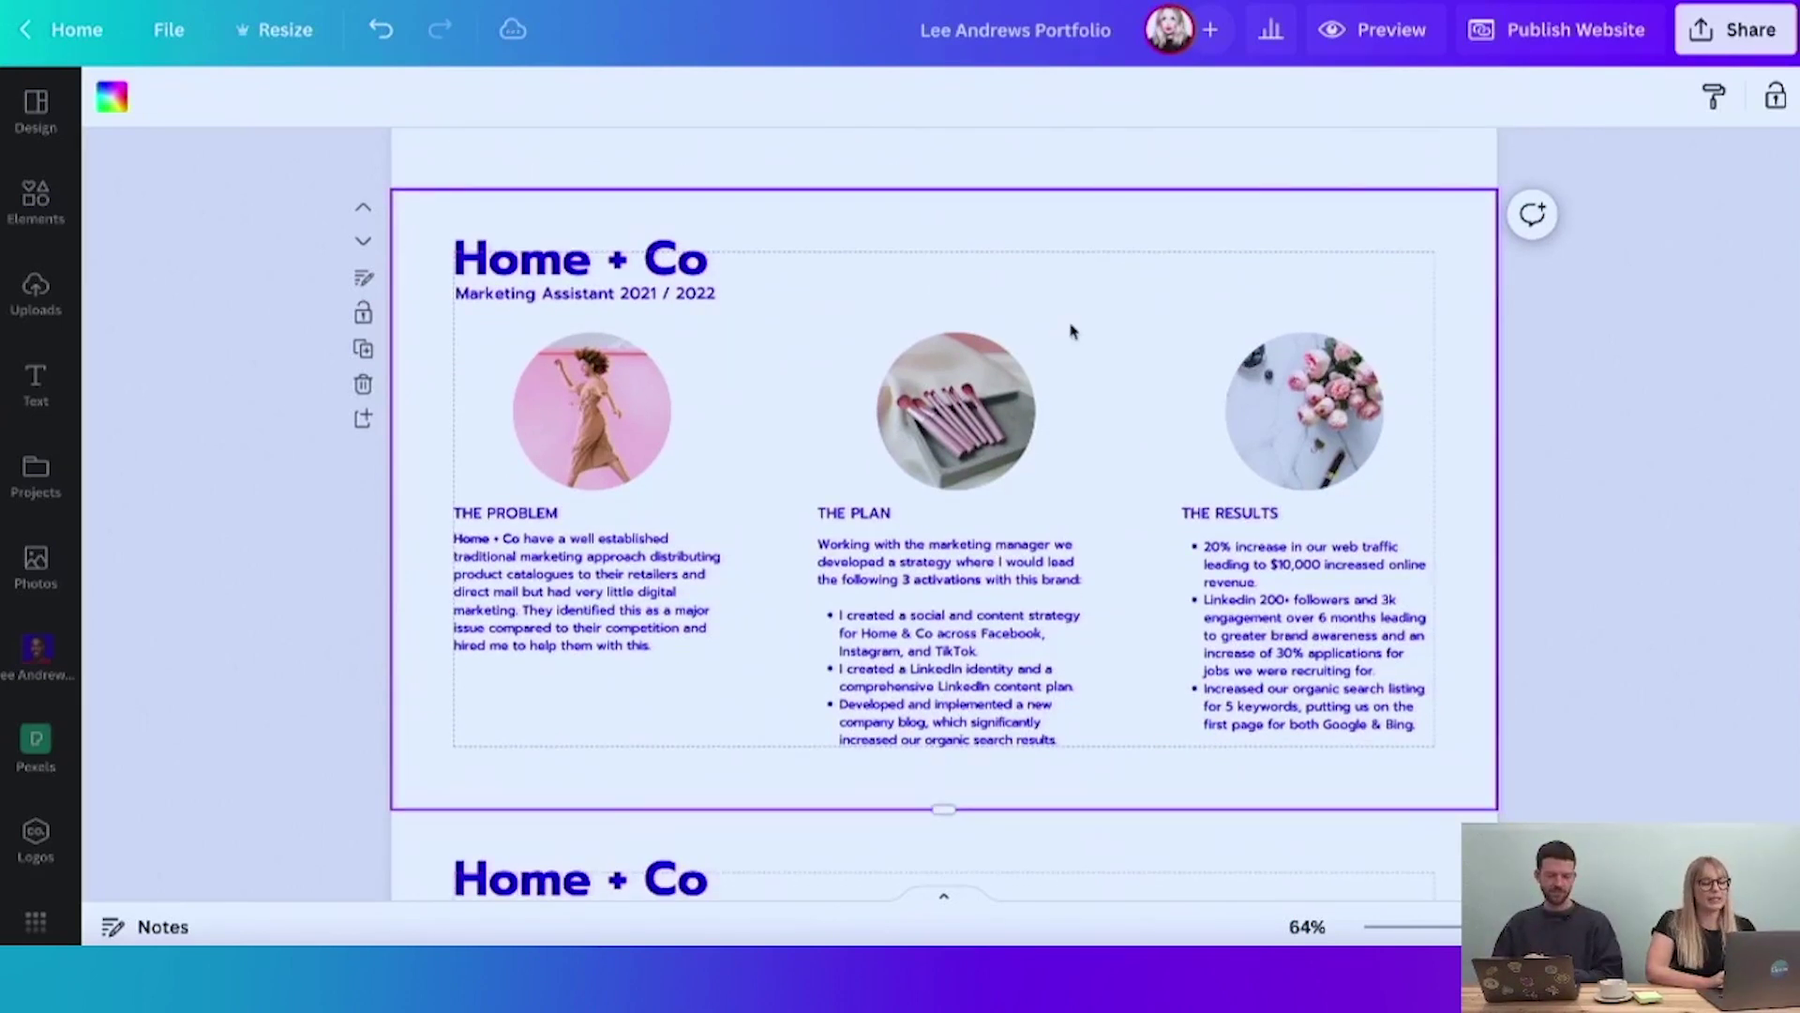
pyautogui.scroll(-1, 1072, 330)
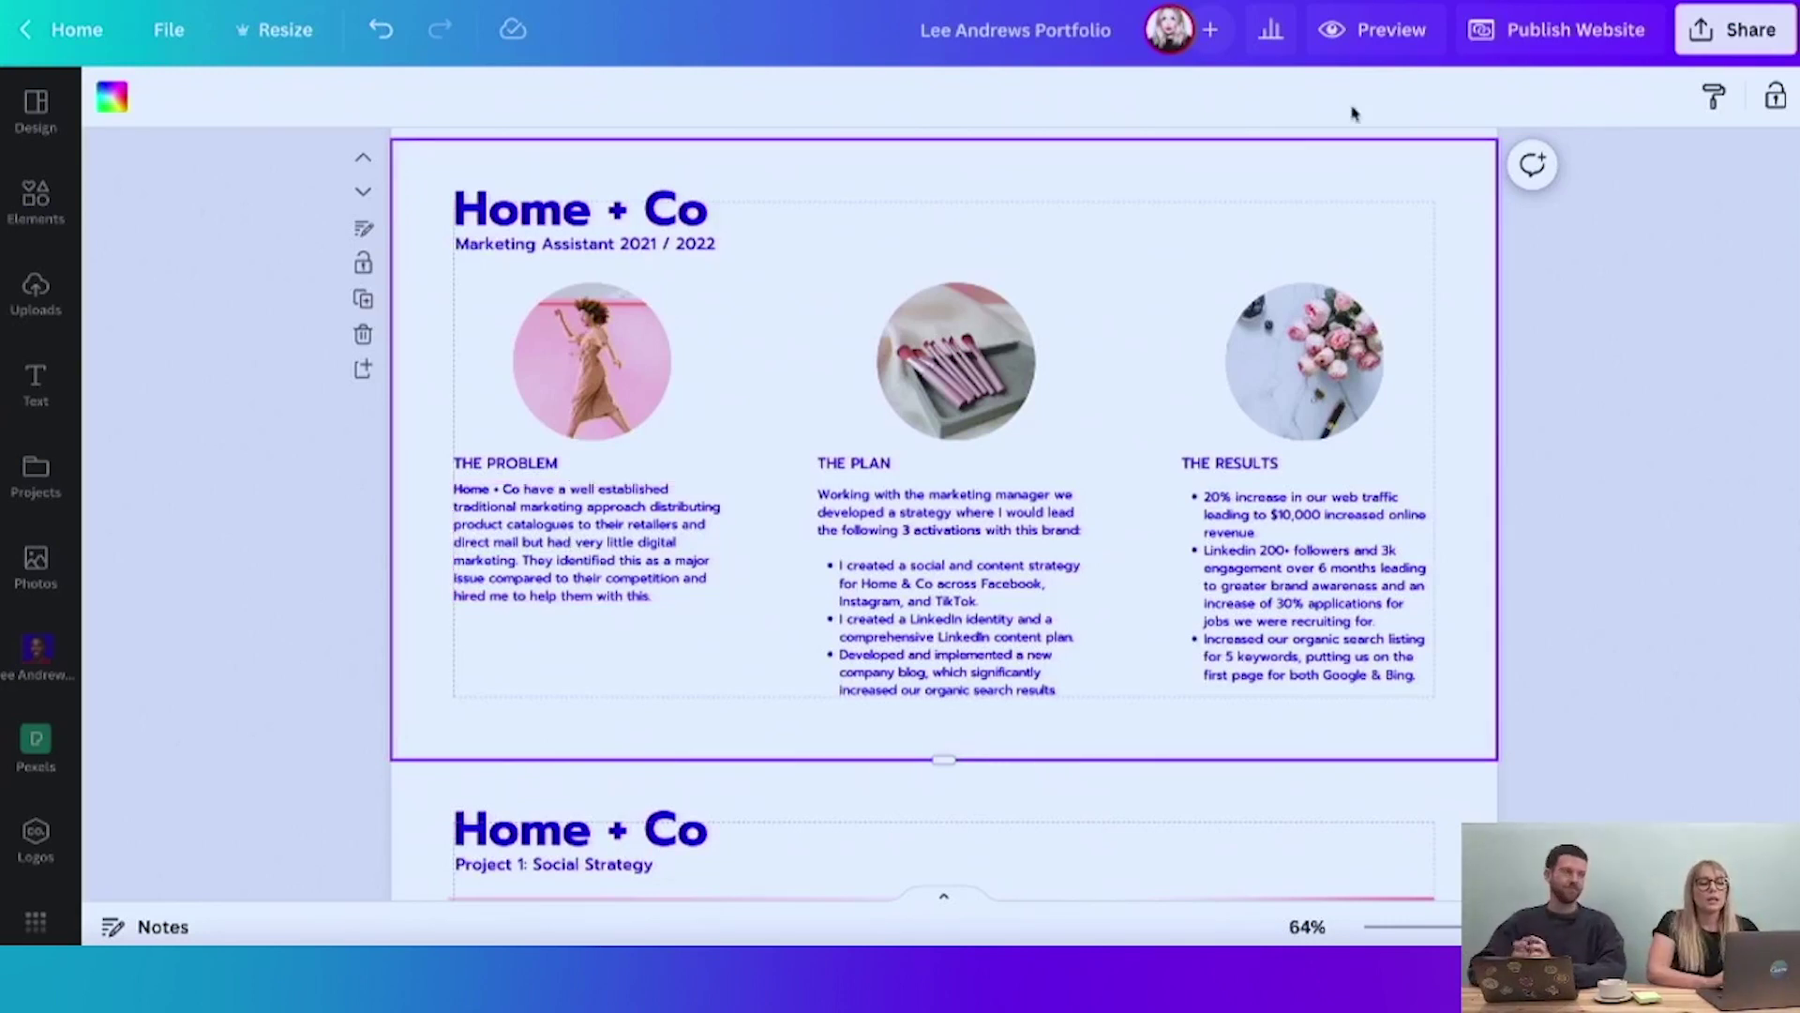
pyautogui.click(1376, 30)
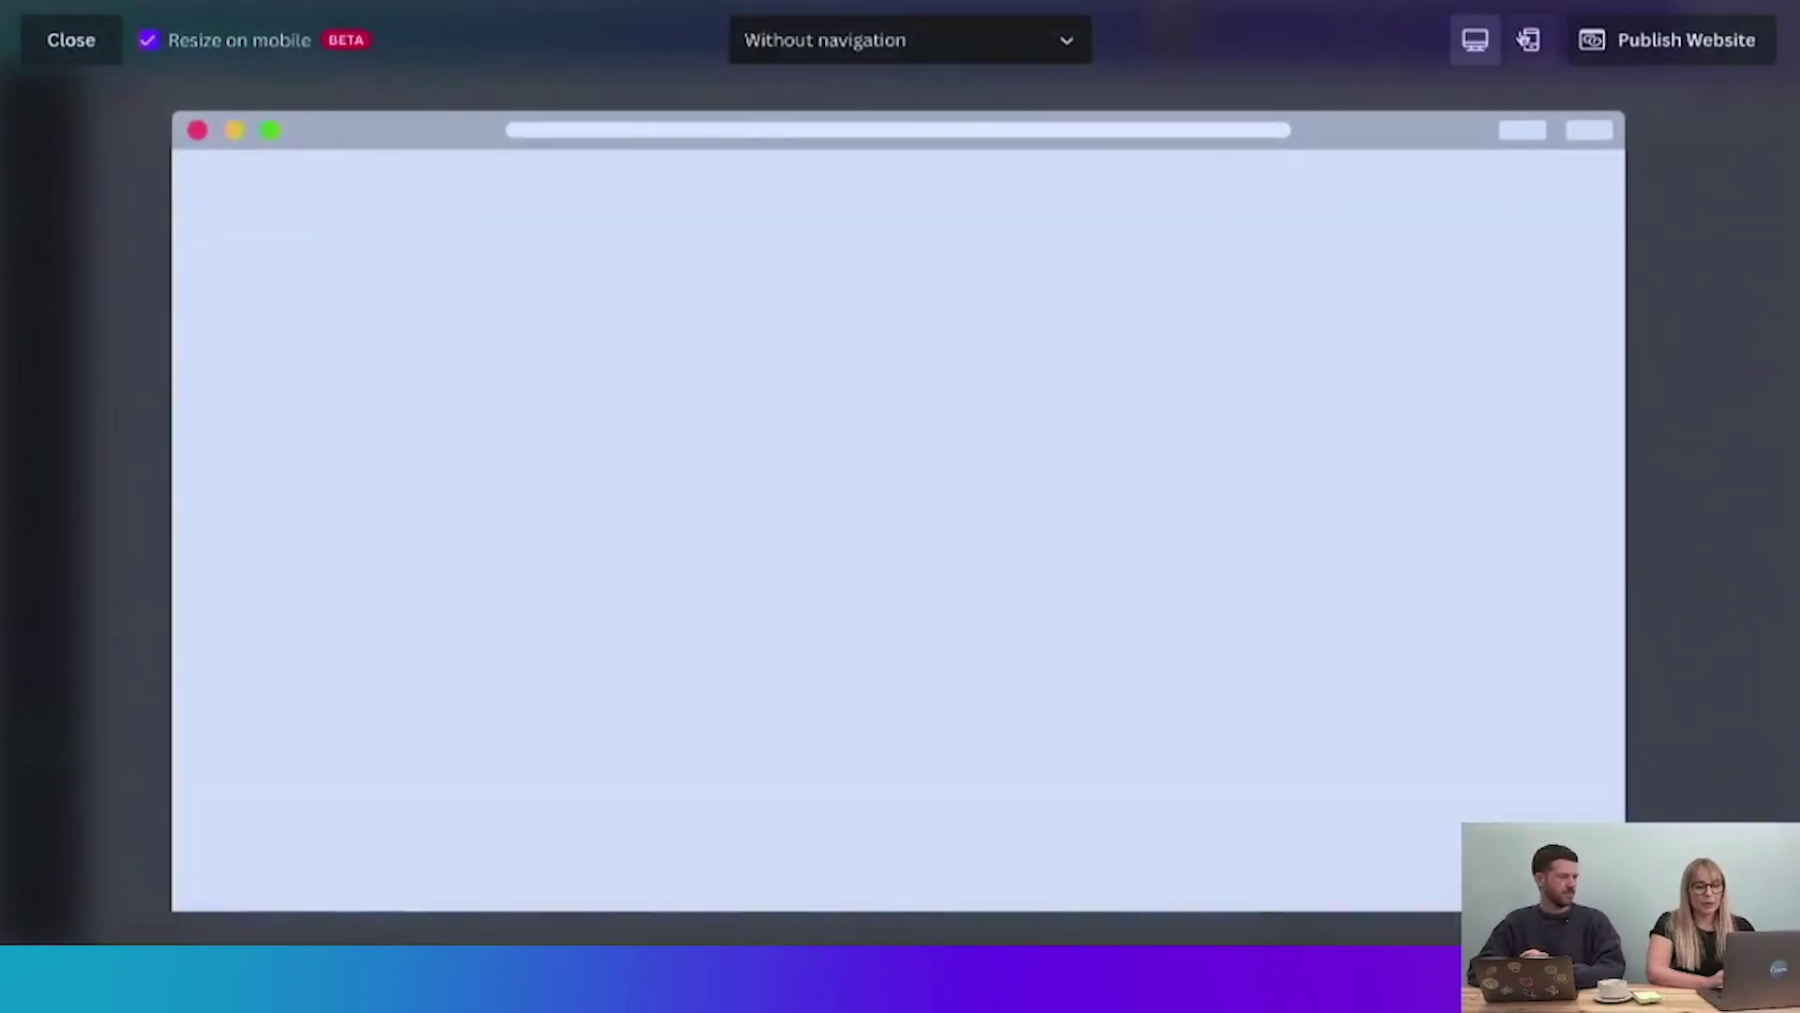
pyautogui.click(1525, 38)
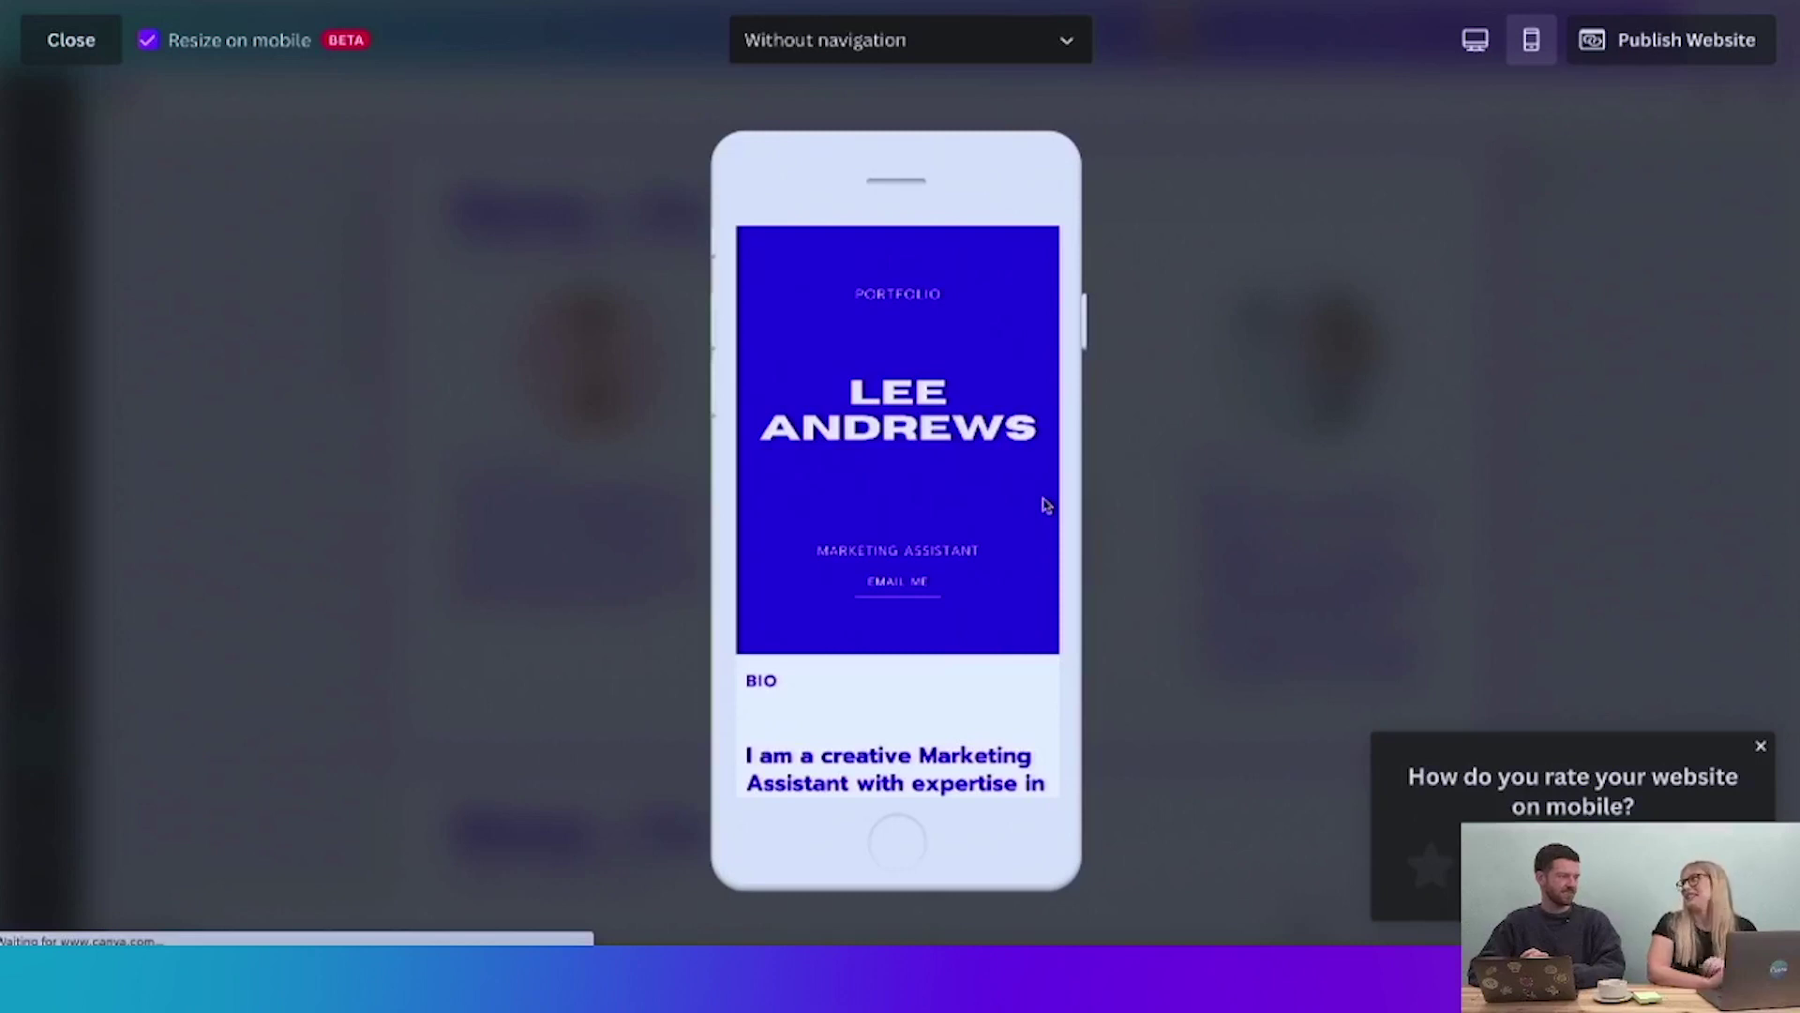
# - Check the Home + Co problem, plan and results columns in the phone preview, then close it
pyautogui.scroll(-10, 1046, 505)
pyautogui.scroll(-3, 1047, 506)
pyautogui.scroll(2, 1047, 506)
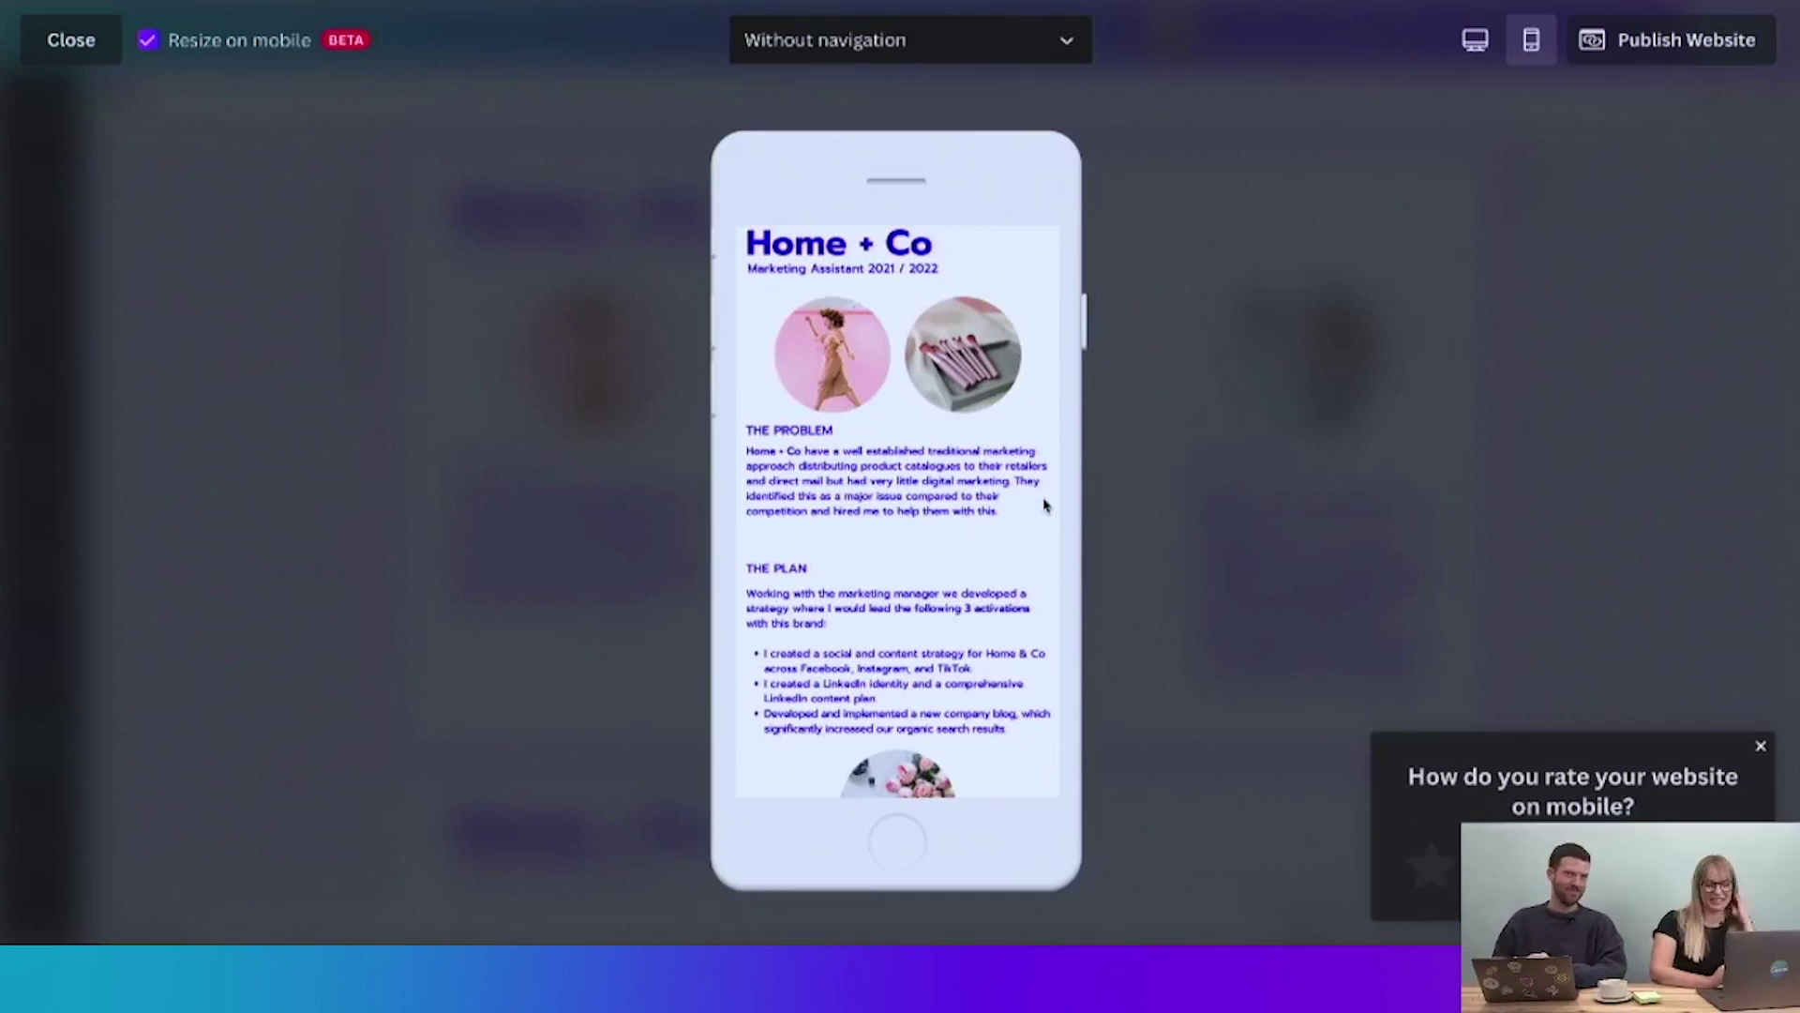
pyautogui.scroll(-1, 1046, 505)
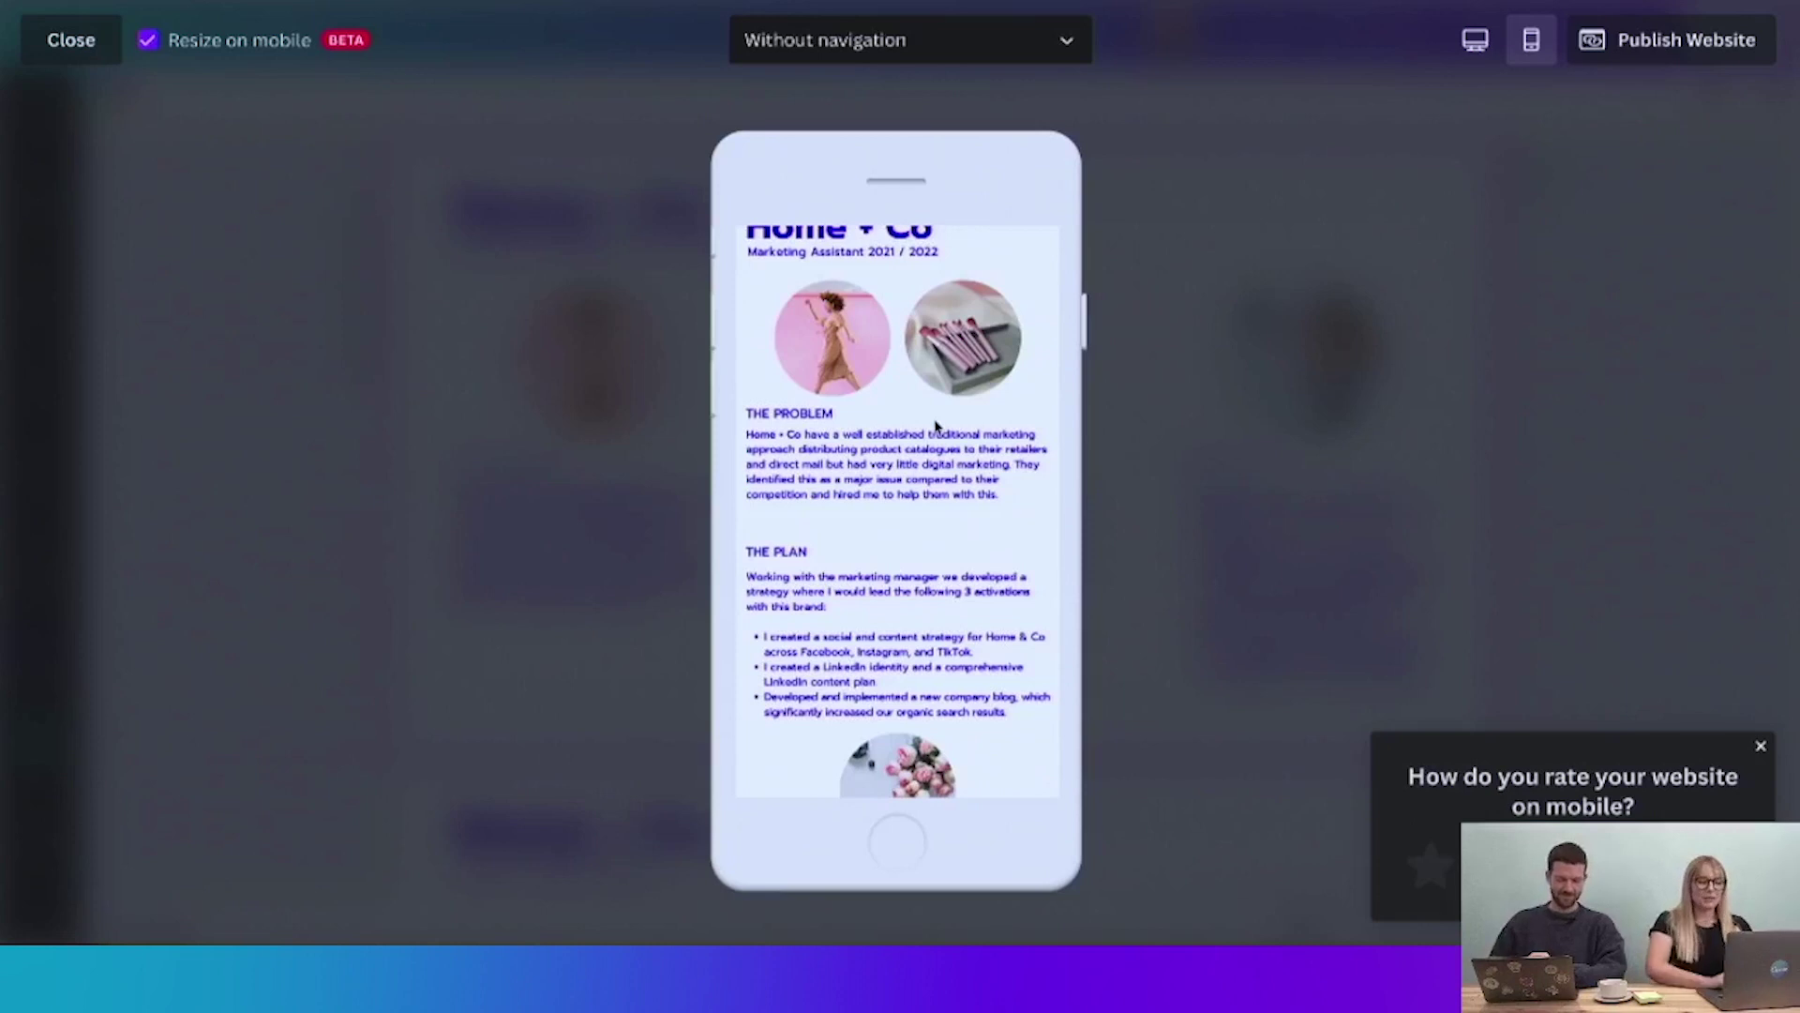
pyautogui.scroll(-4, 935, 427)
pyautogui.scroll(-2, 935, 424)
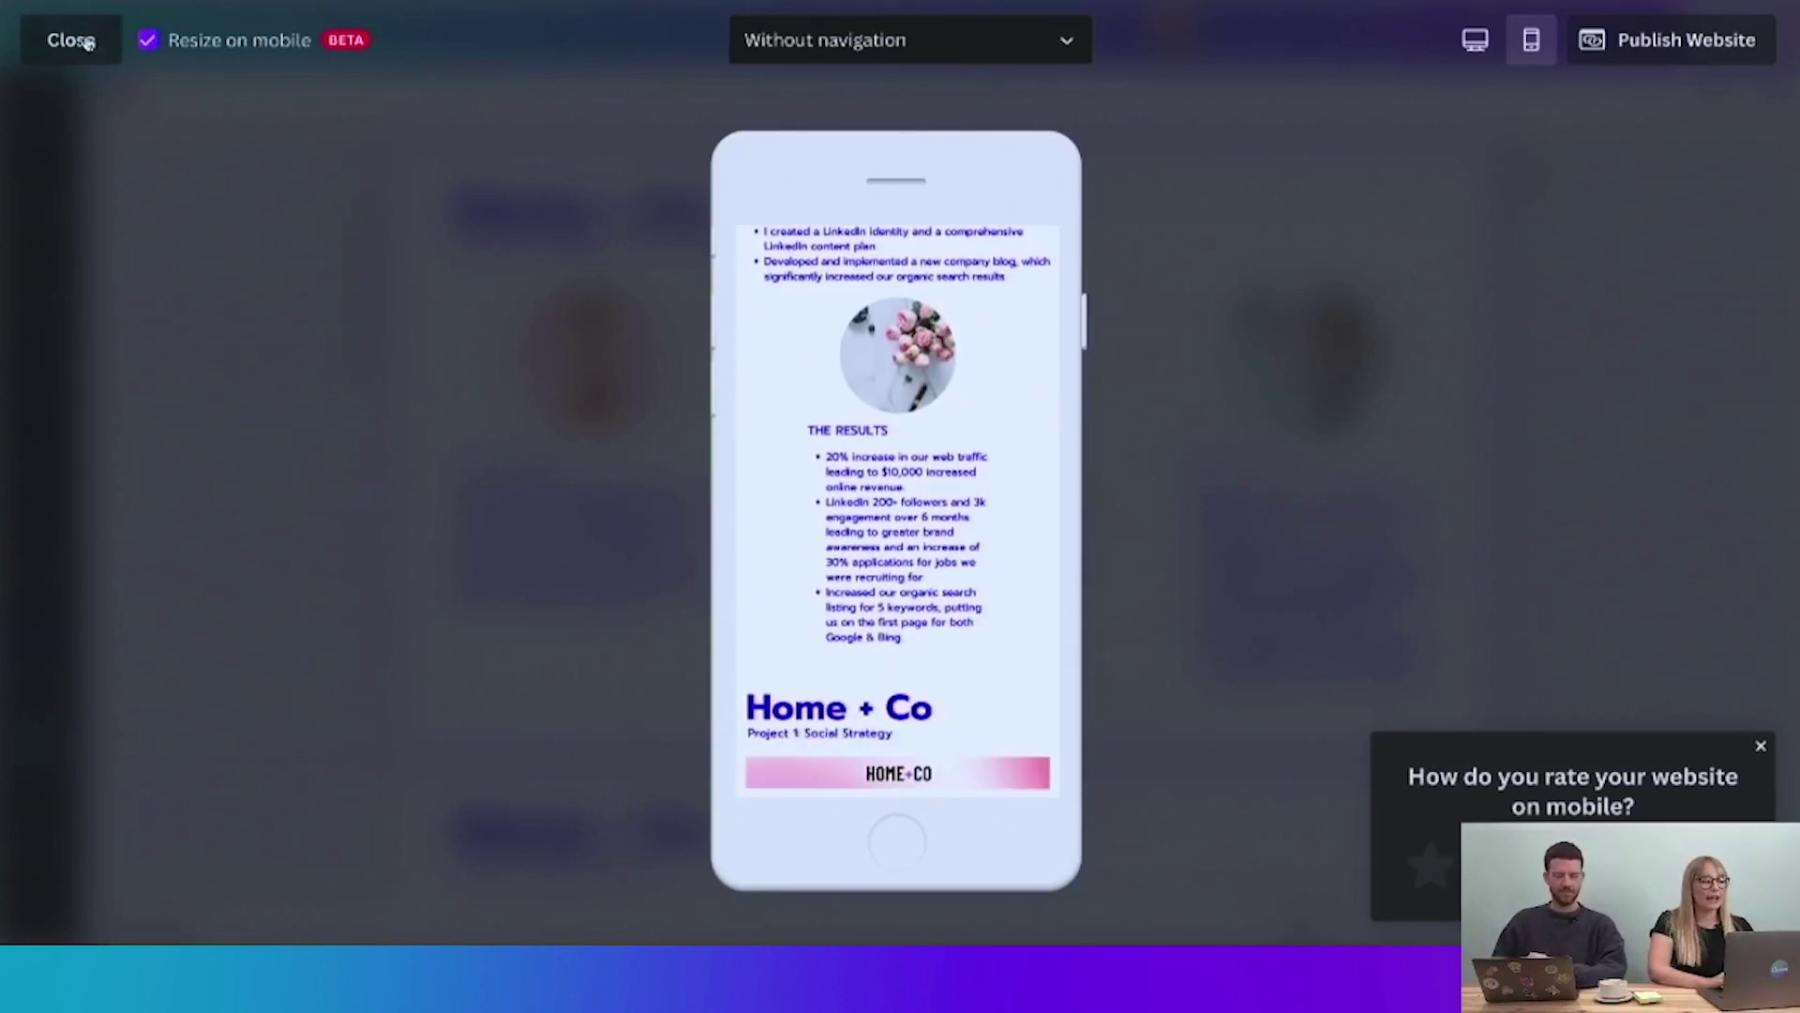
pyautogui.click(87, 42)
# - Group the image, heading and text of each Home + Co column: Problem, Plan and Results
pyautogui.scroll(-1, 938, 314)
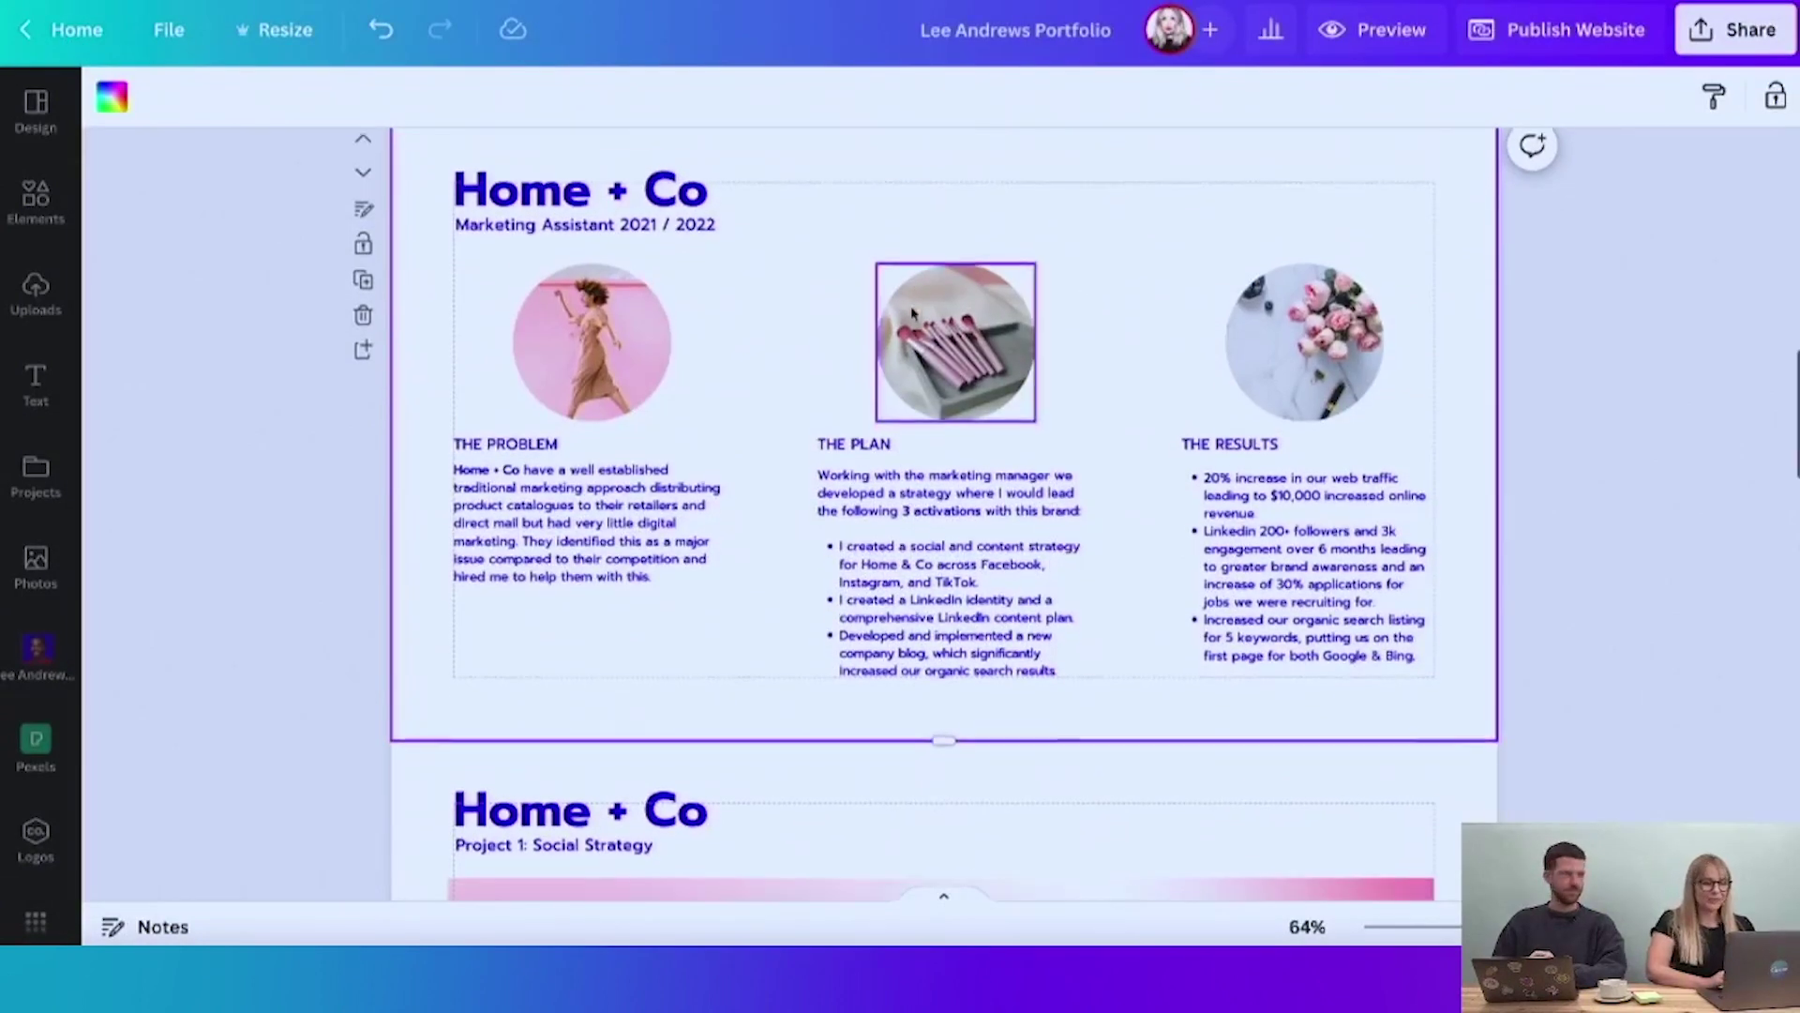
pyautogui.moveTo(430, 265); pyautogui.dragTo(623, 523)
pyautogui.click(752, 423)
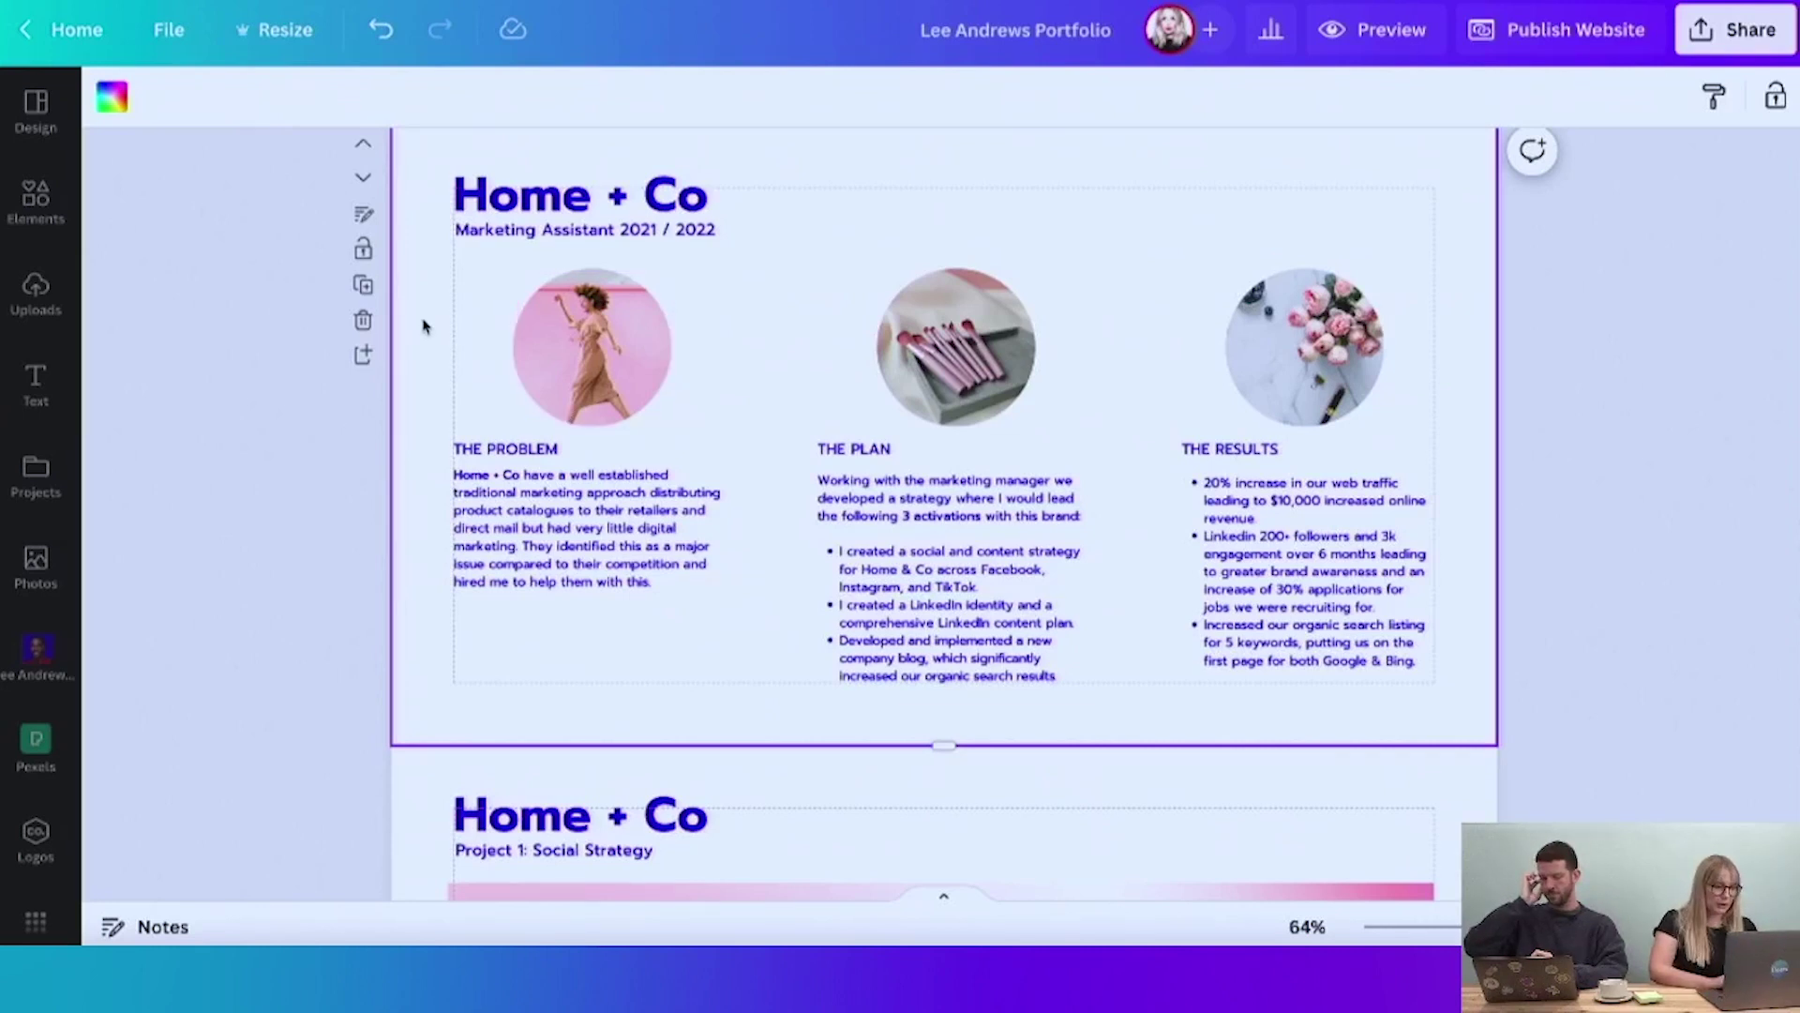
pyautogui.moveTo(424, 321); pyautogui.dragTo(667, 614)
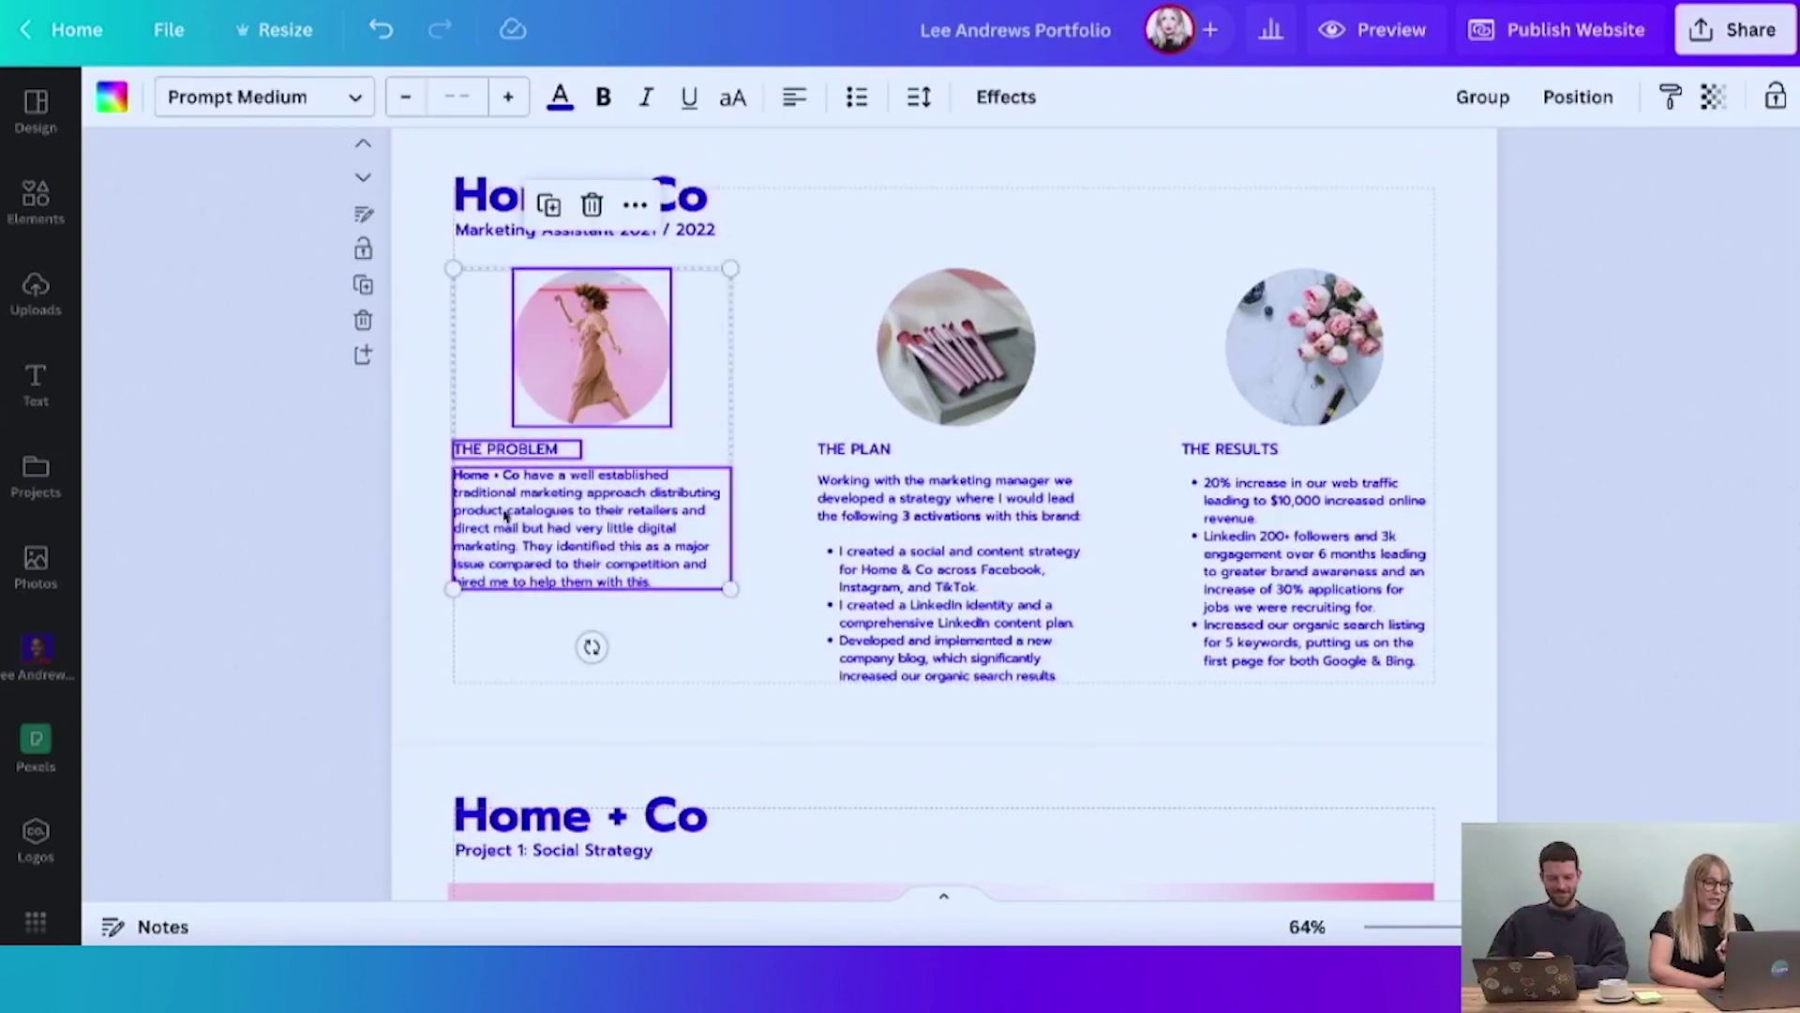
pyautogui.click(1499, 104)
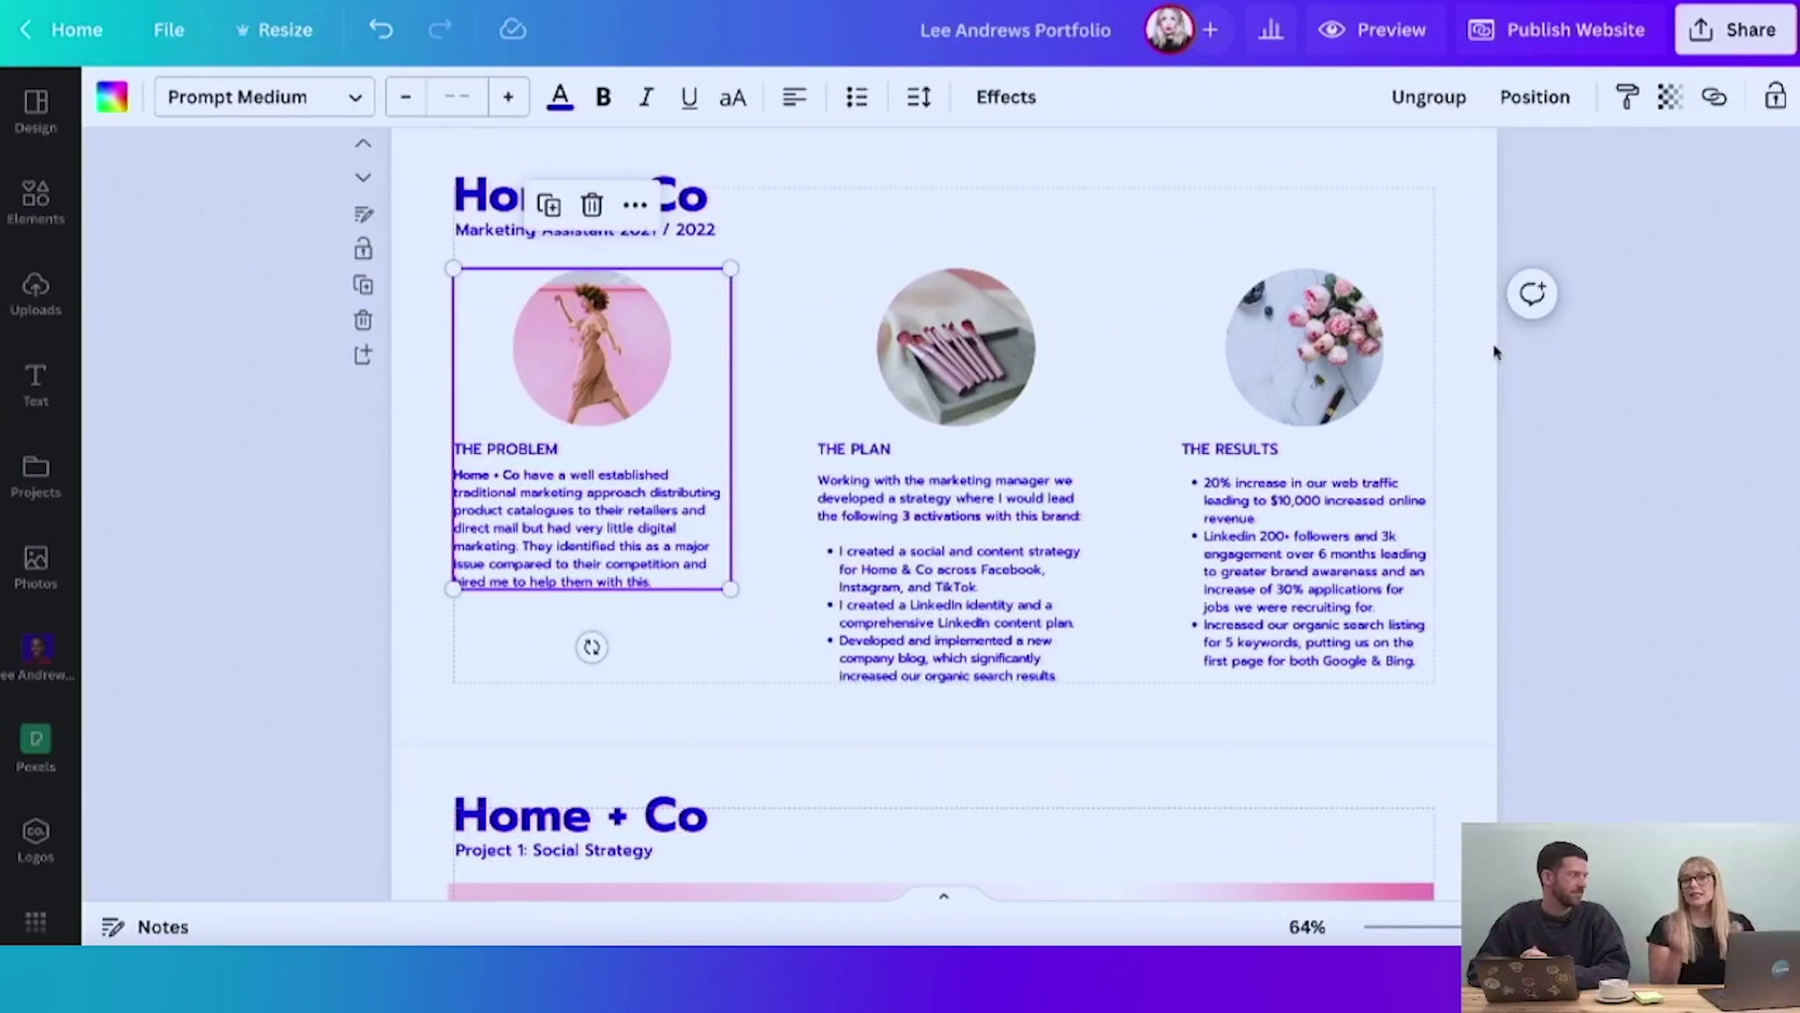
pyautogui.click(942, 218)
pyautogui.moveTo(859, 252); pyautogui.dragTo(1029, 689)
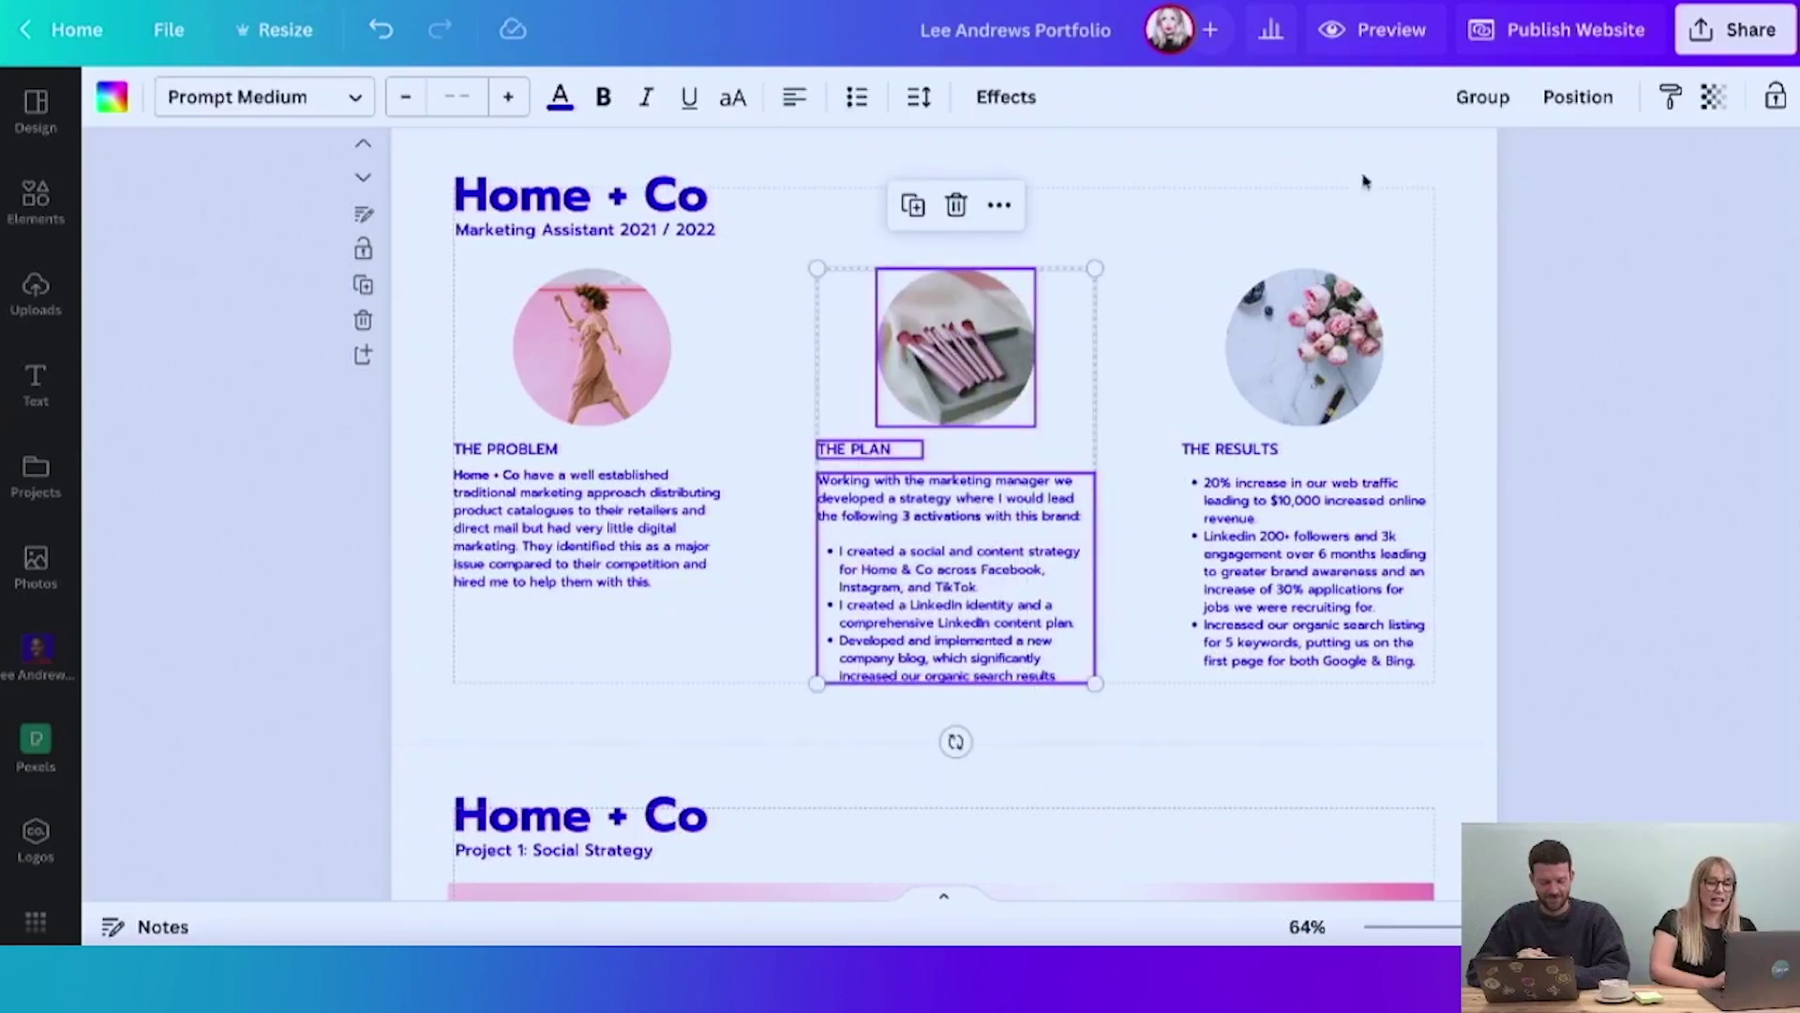
pyautogui.click(1491, 102)
pyautogui.moveTo(1223, 251); pyautogui.dragTo(1364, 677)
pyautogui.click(1487, 101)
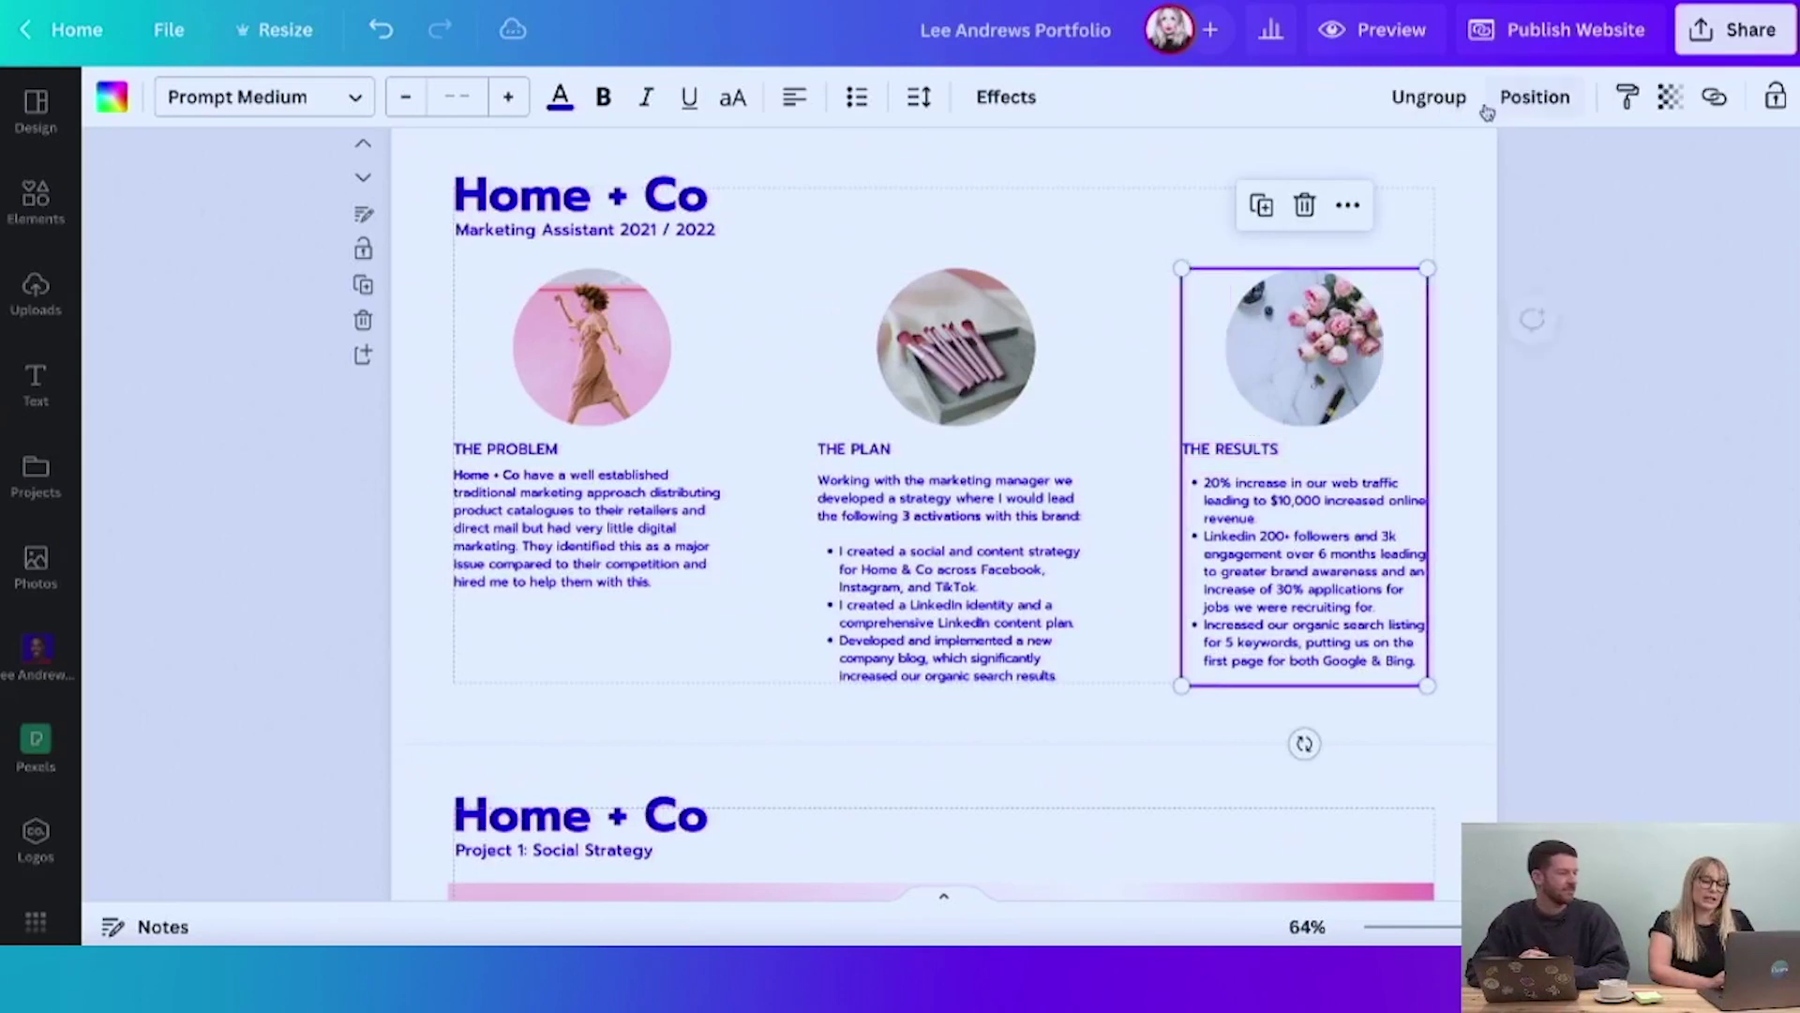
pyautogui.click(1163, 213)
pyautogui.click(1379, 30)
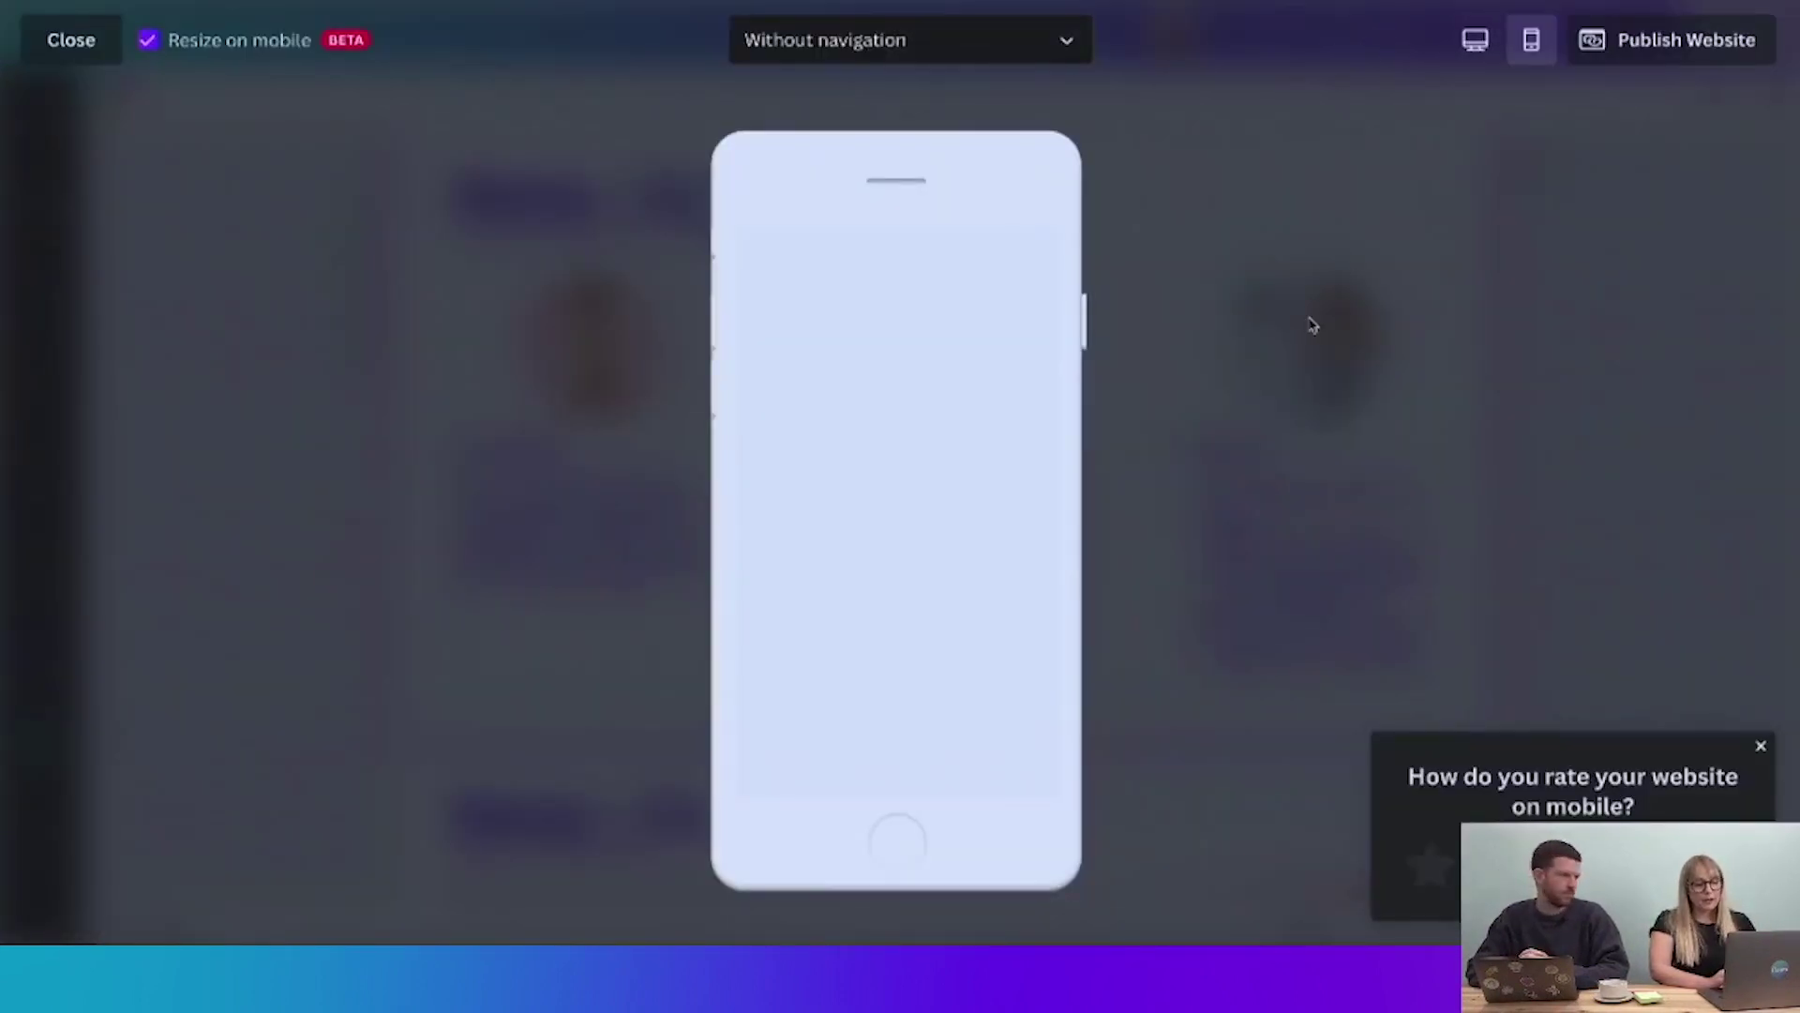
pyautogui.scroll(-10, 1057, 428)
pyautogui.scroll(-3, 1058, 428)
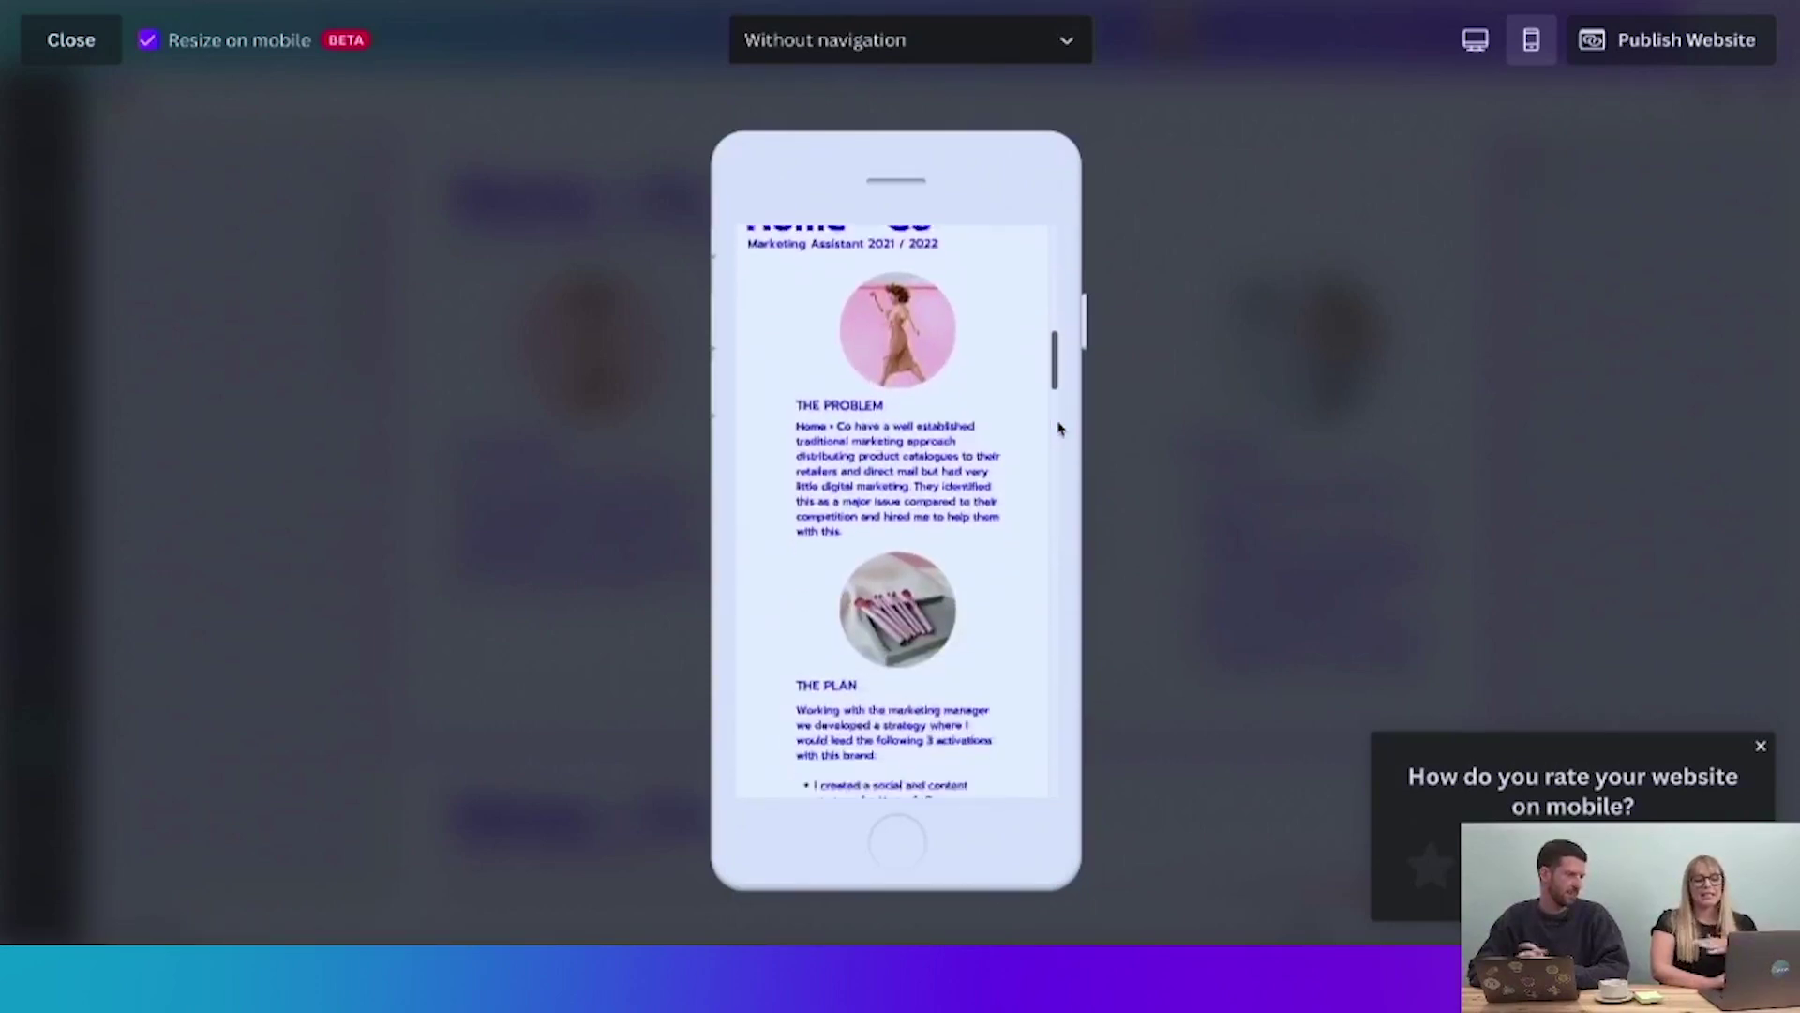
pyautogui.scroll(-2, 1058, 429)
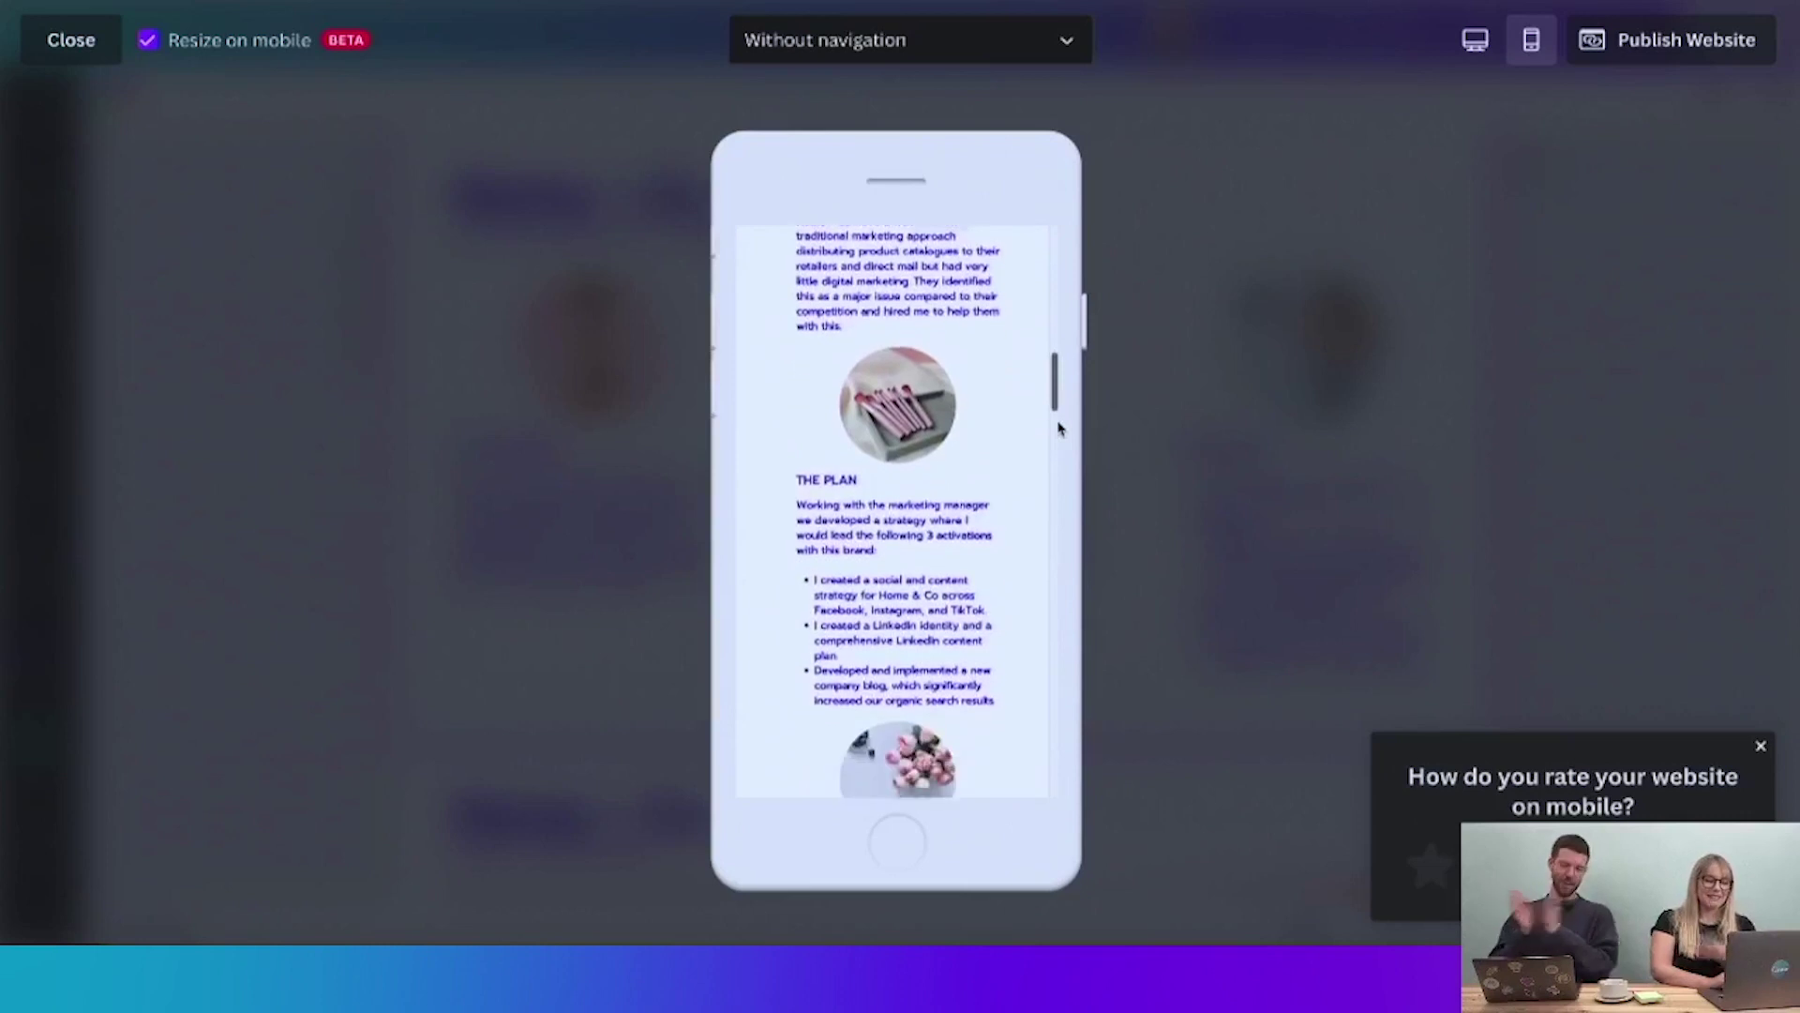
pyautogui.scroll(-4, 1058, 429)
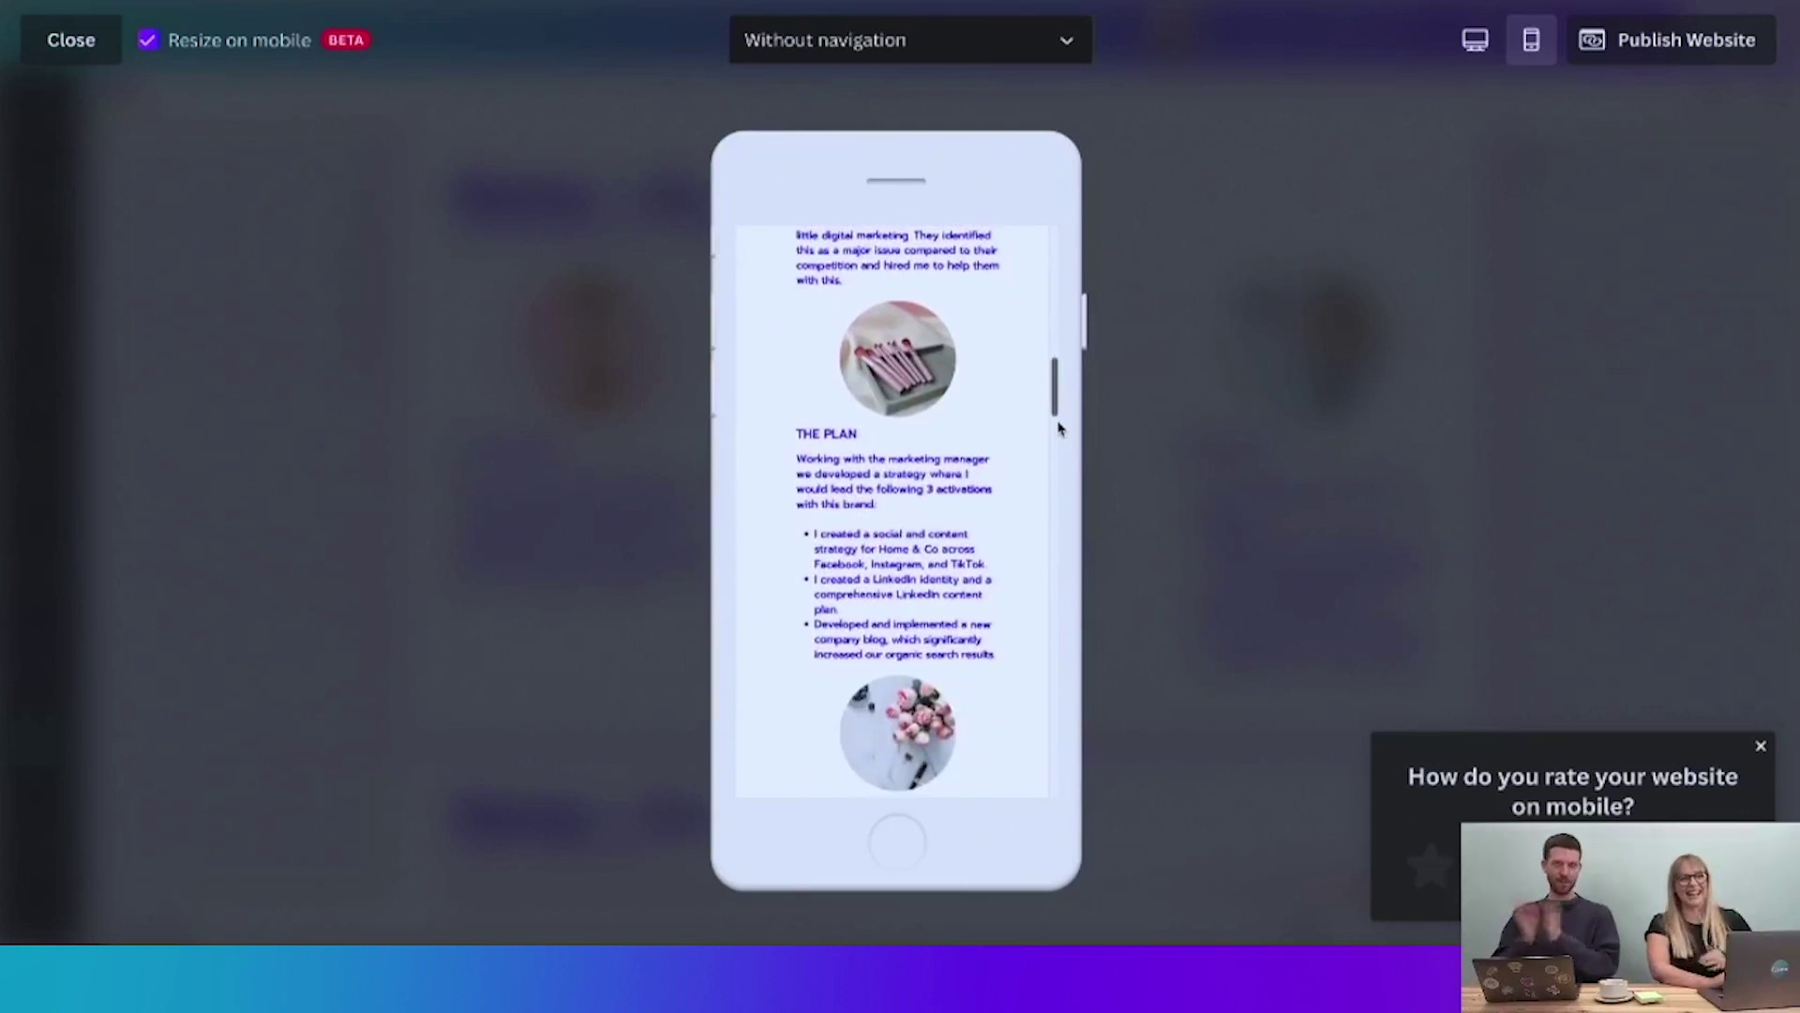
pyautogui.scroll(-4, 1058, 429)
pyautogui.scroll(15, 1057, 417)
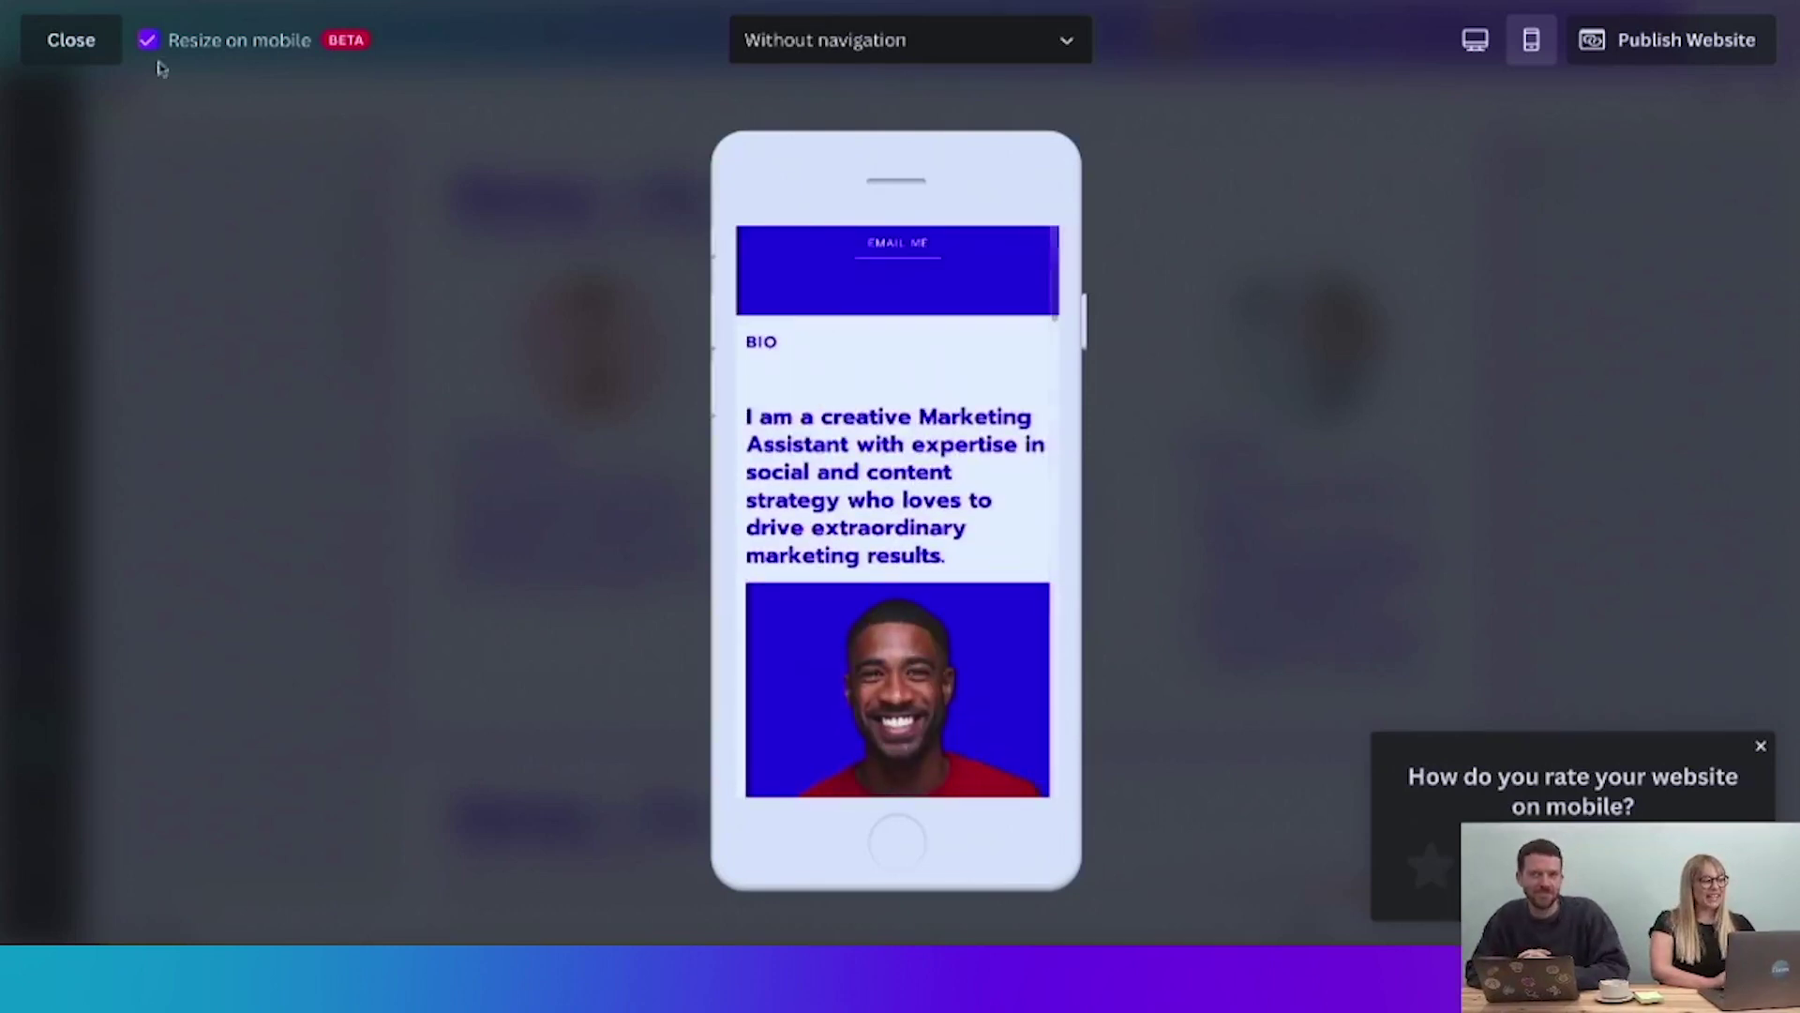
pyautogui.click(71, 39)
pyautogui.scroll(7, 1088, 305)
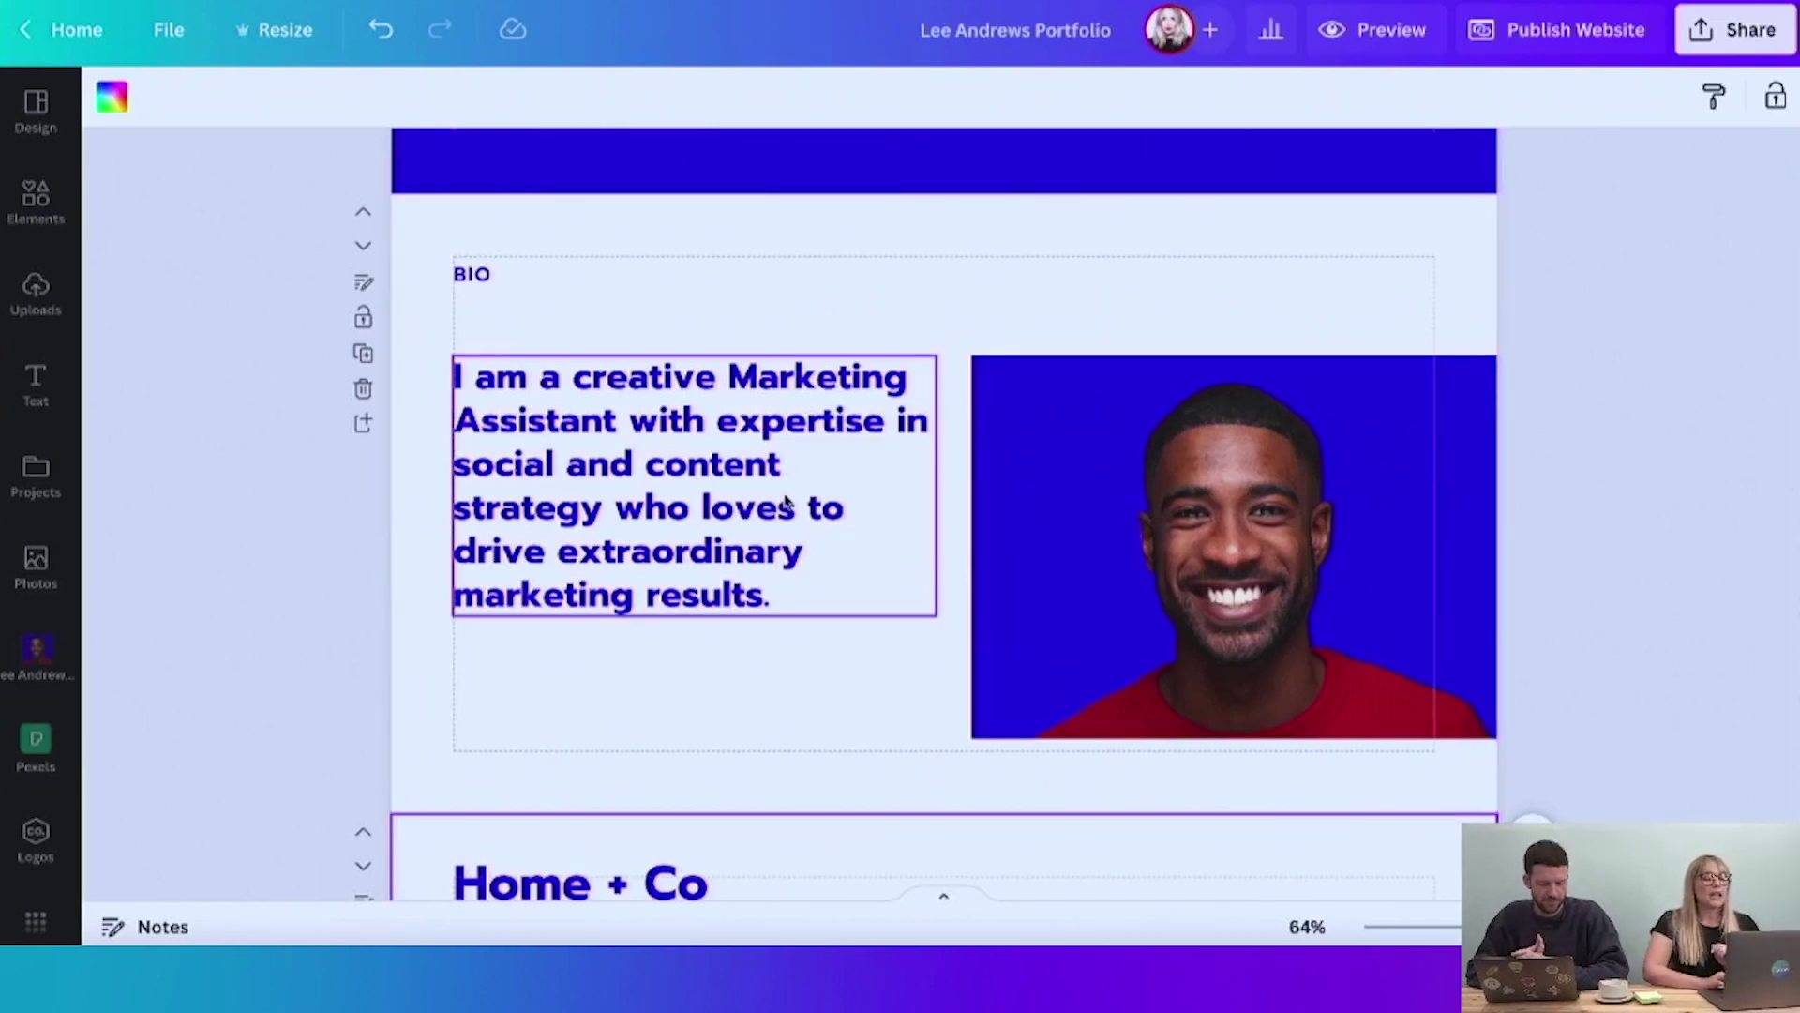
# - Select the brand-blue bio paragraph text box on the BIO page
pyautogui.click(819, 482)
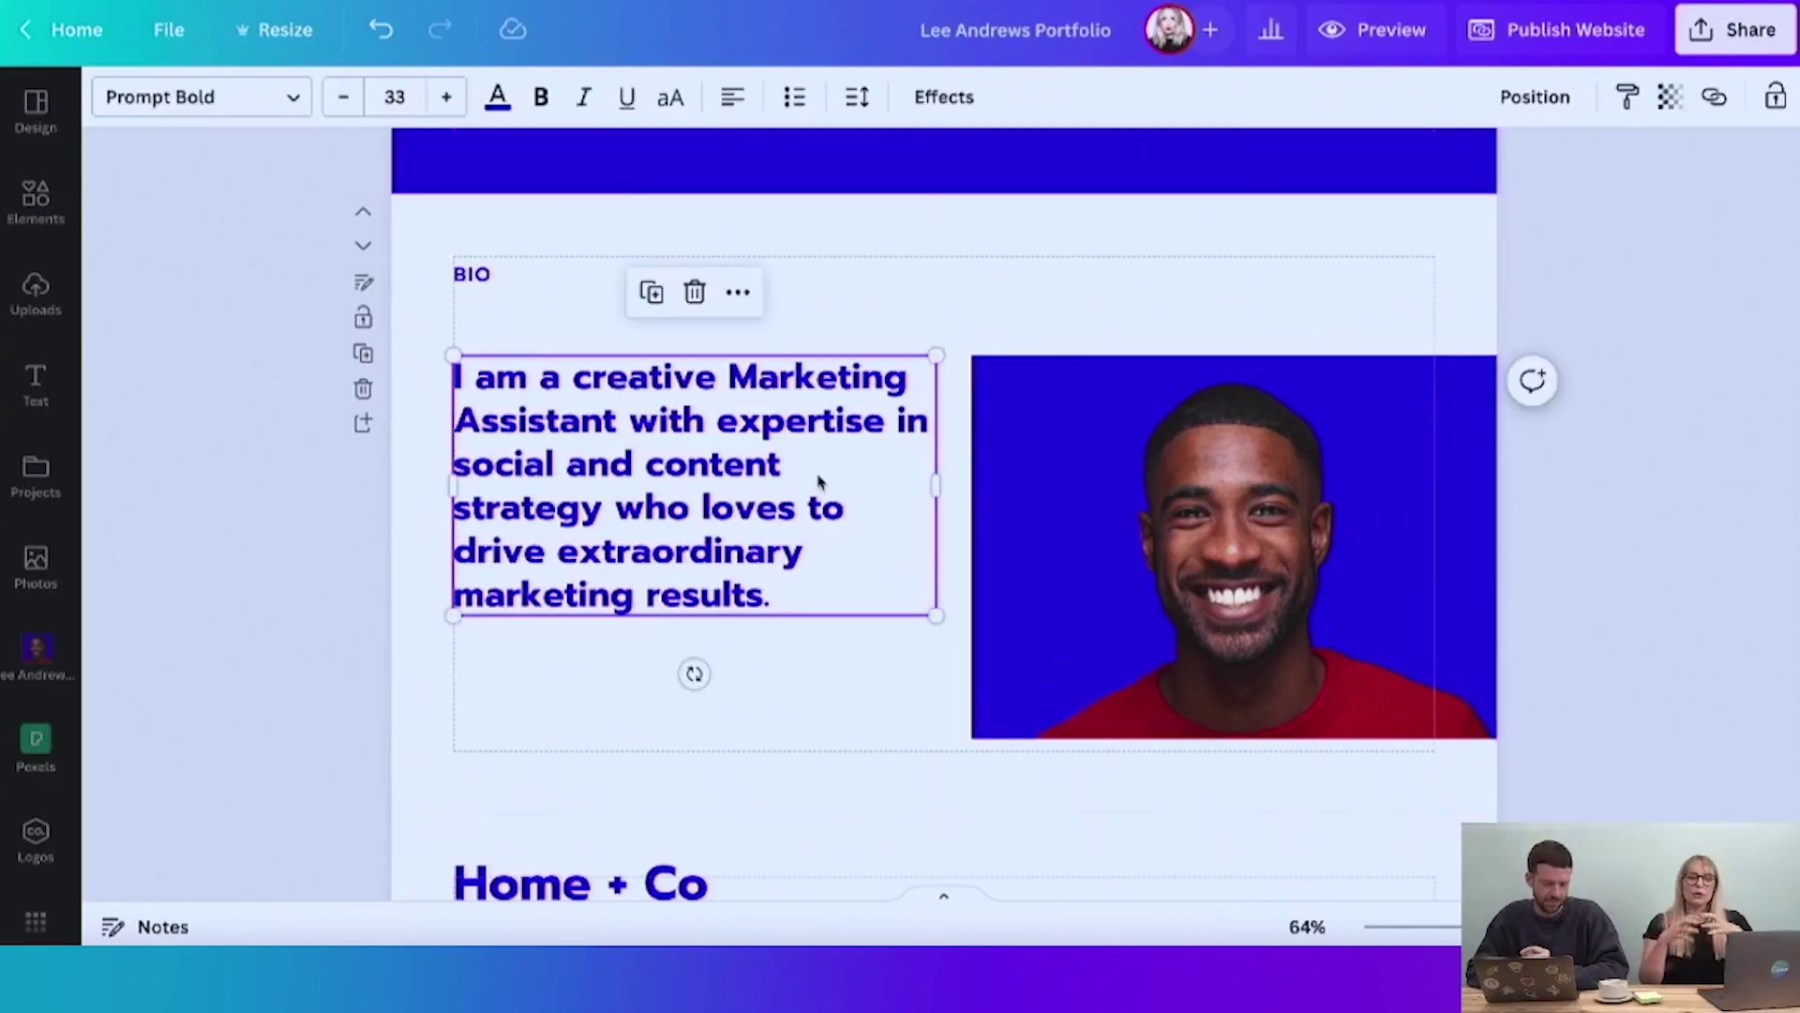
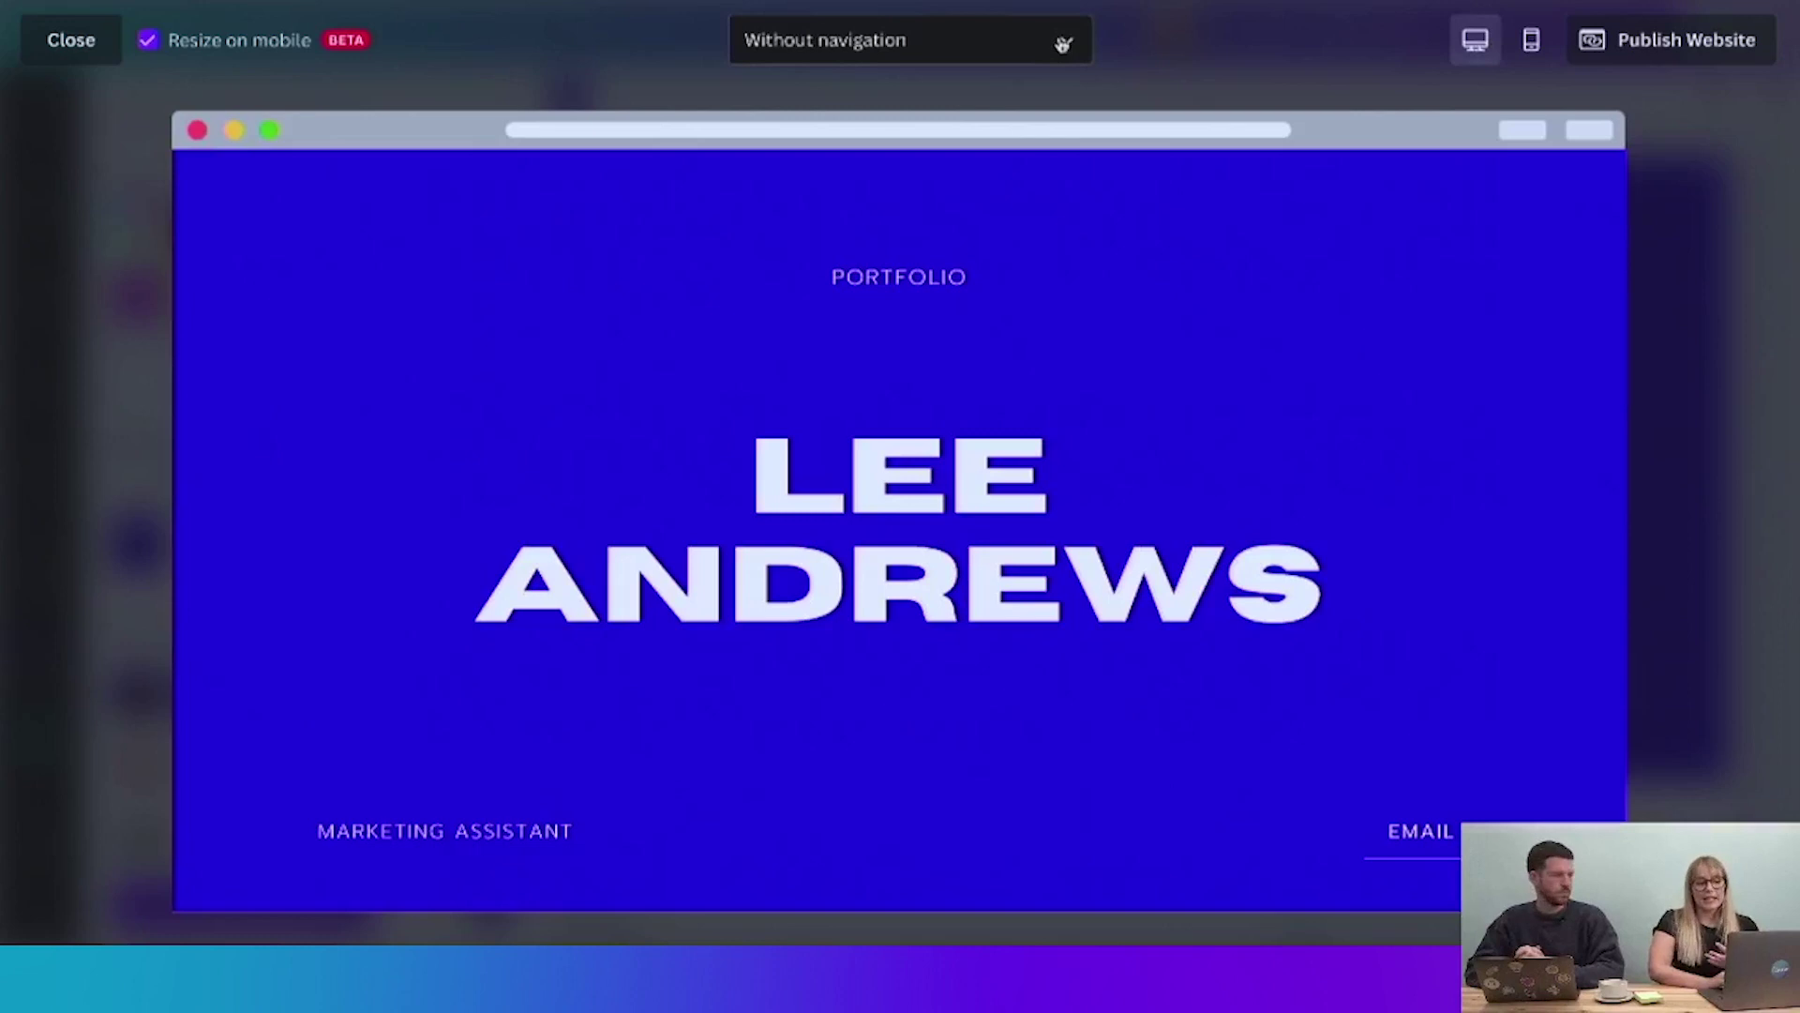
# - Switch the website preview to With navigation
pyautogui.click(1073, 44)
pyautogui.click(1073, 44)
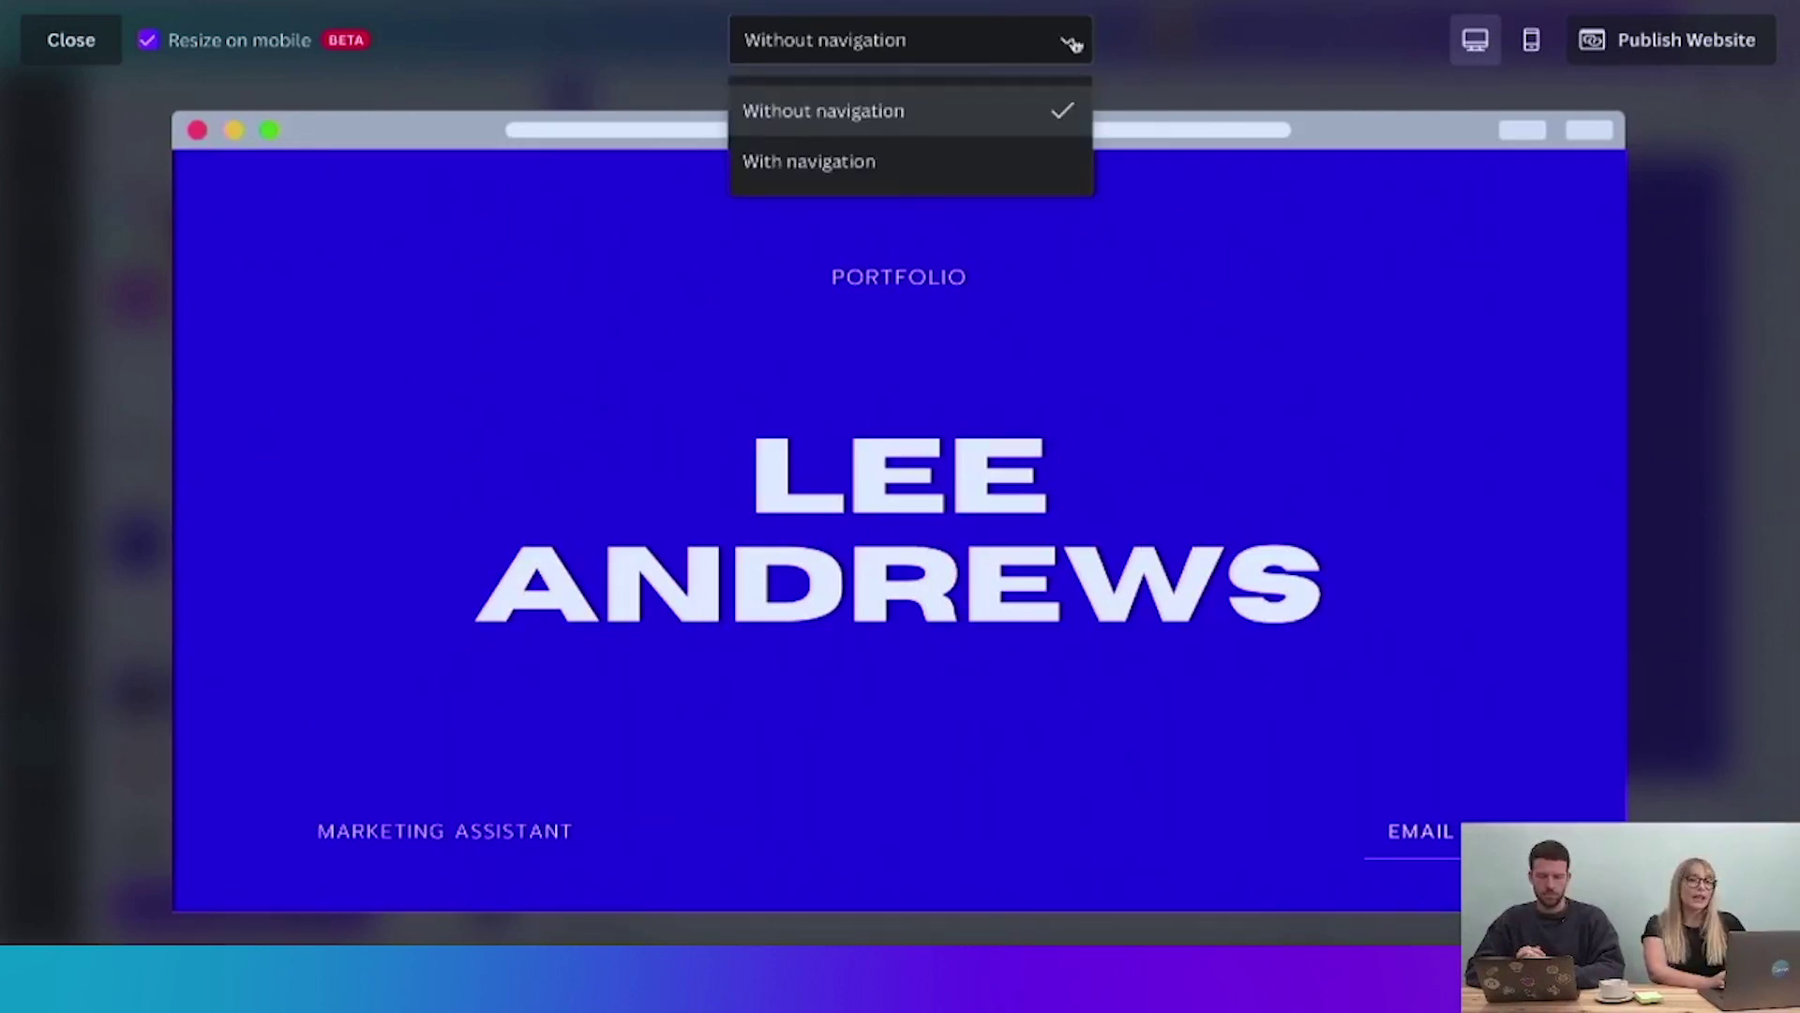
pyautogui.click(897, 161)
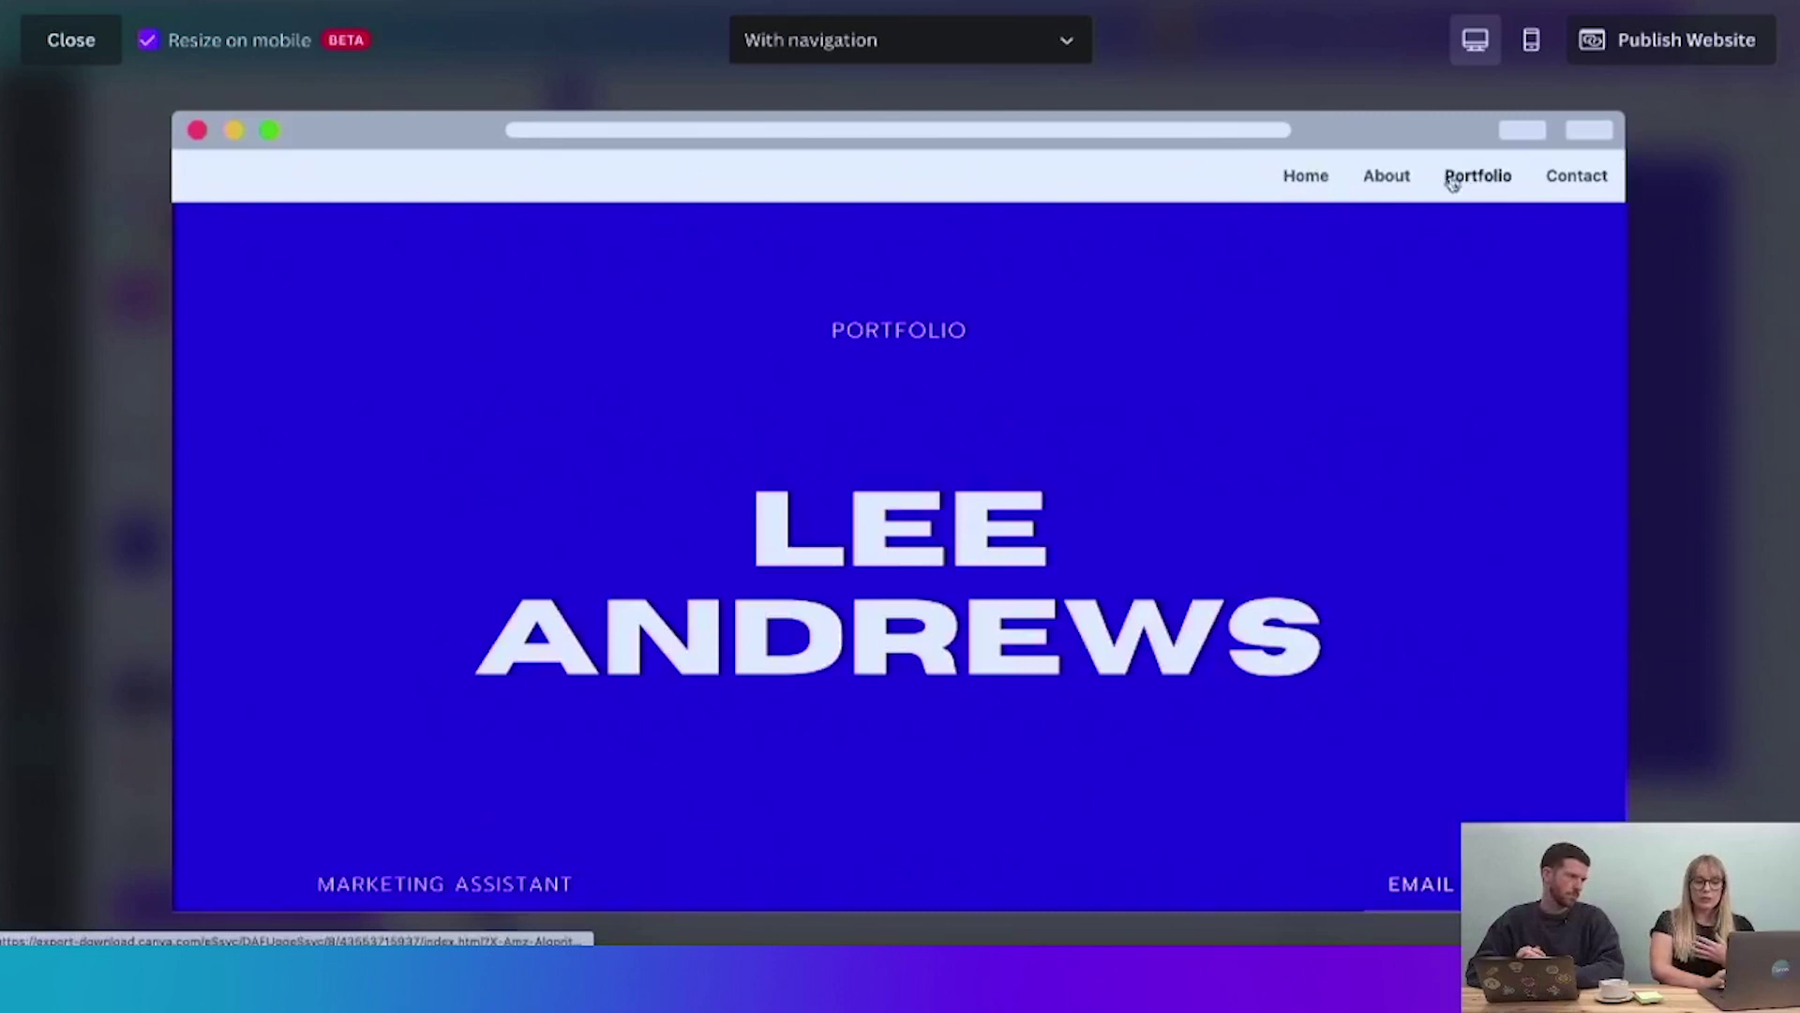
# - Jump through the About, Portfolio, Contact and Home sections, then revert to Without navigation
pyautogui.click(1386, 178)
pyautogui.click(1478, 178)
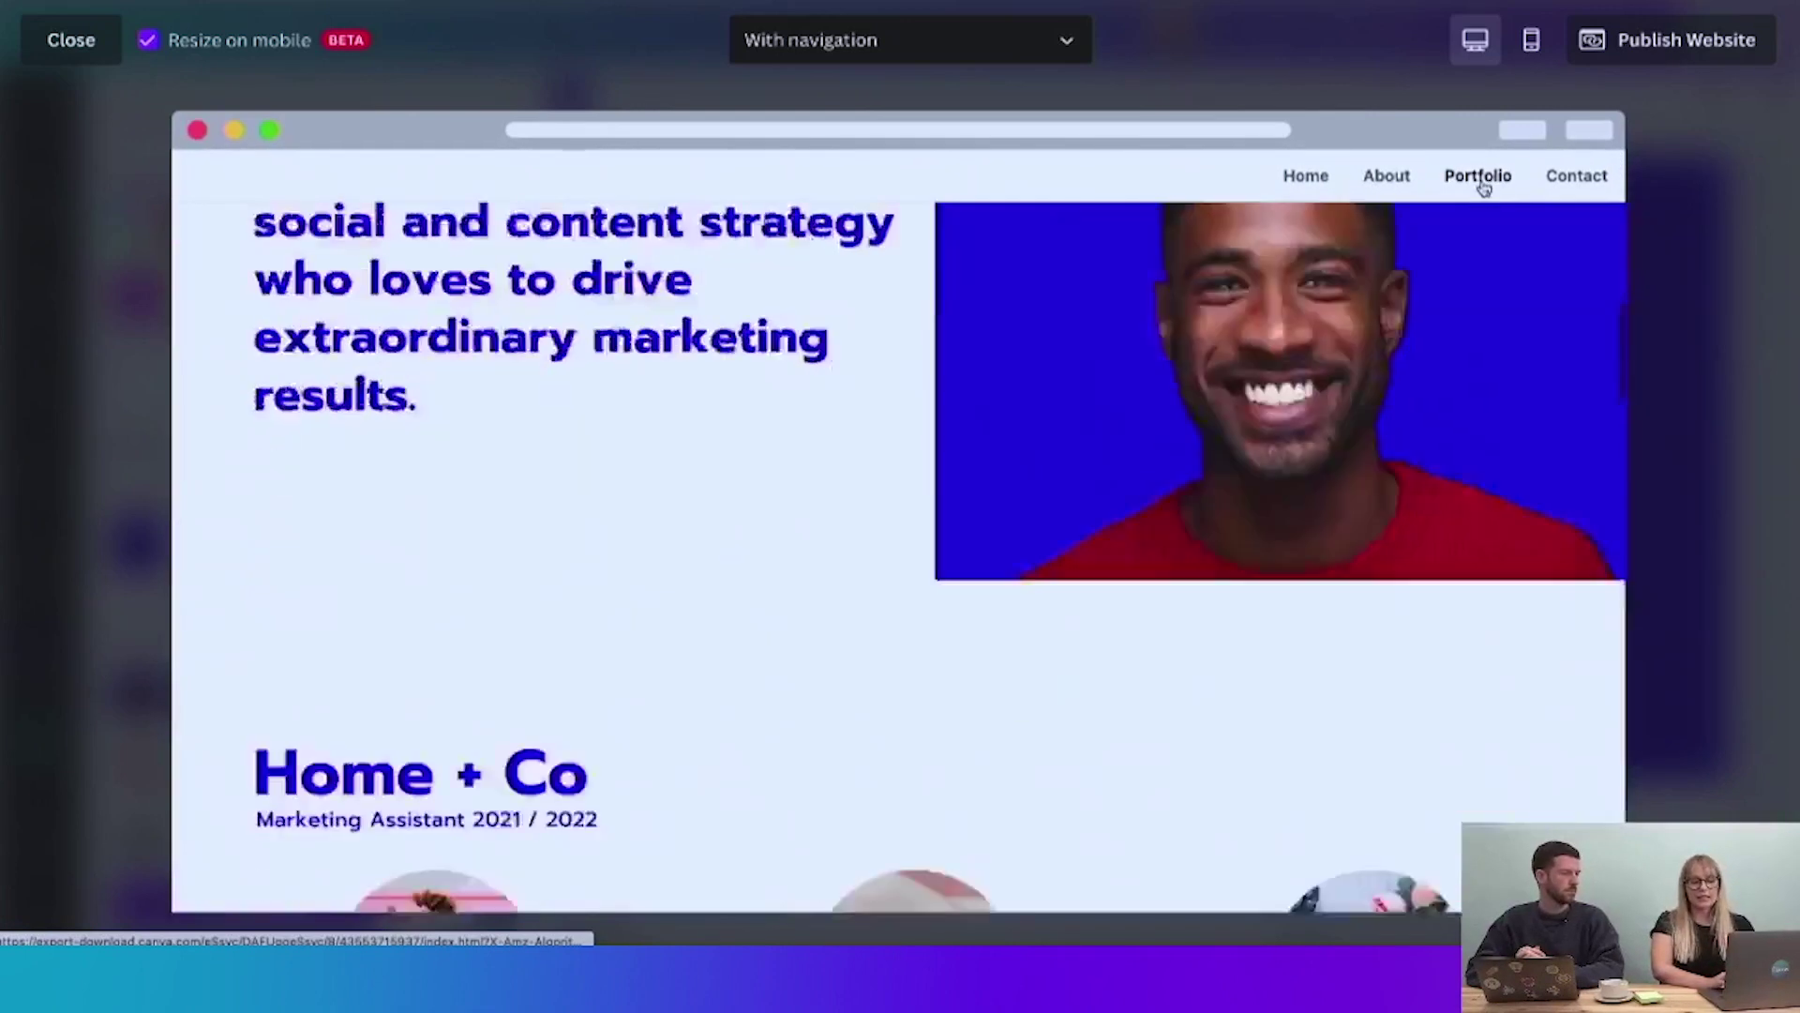
pyautogui.click(1583, 178)
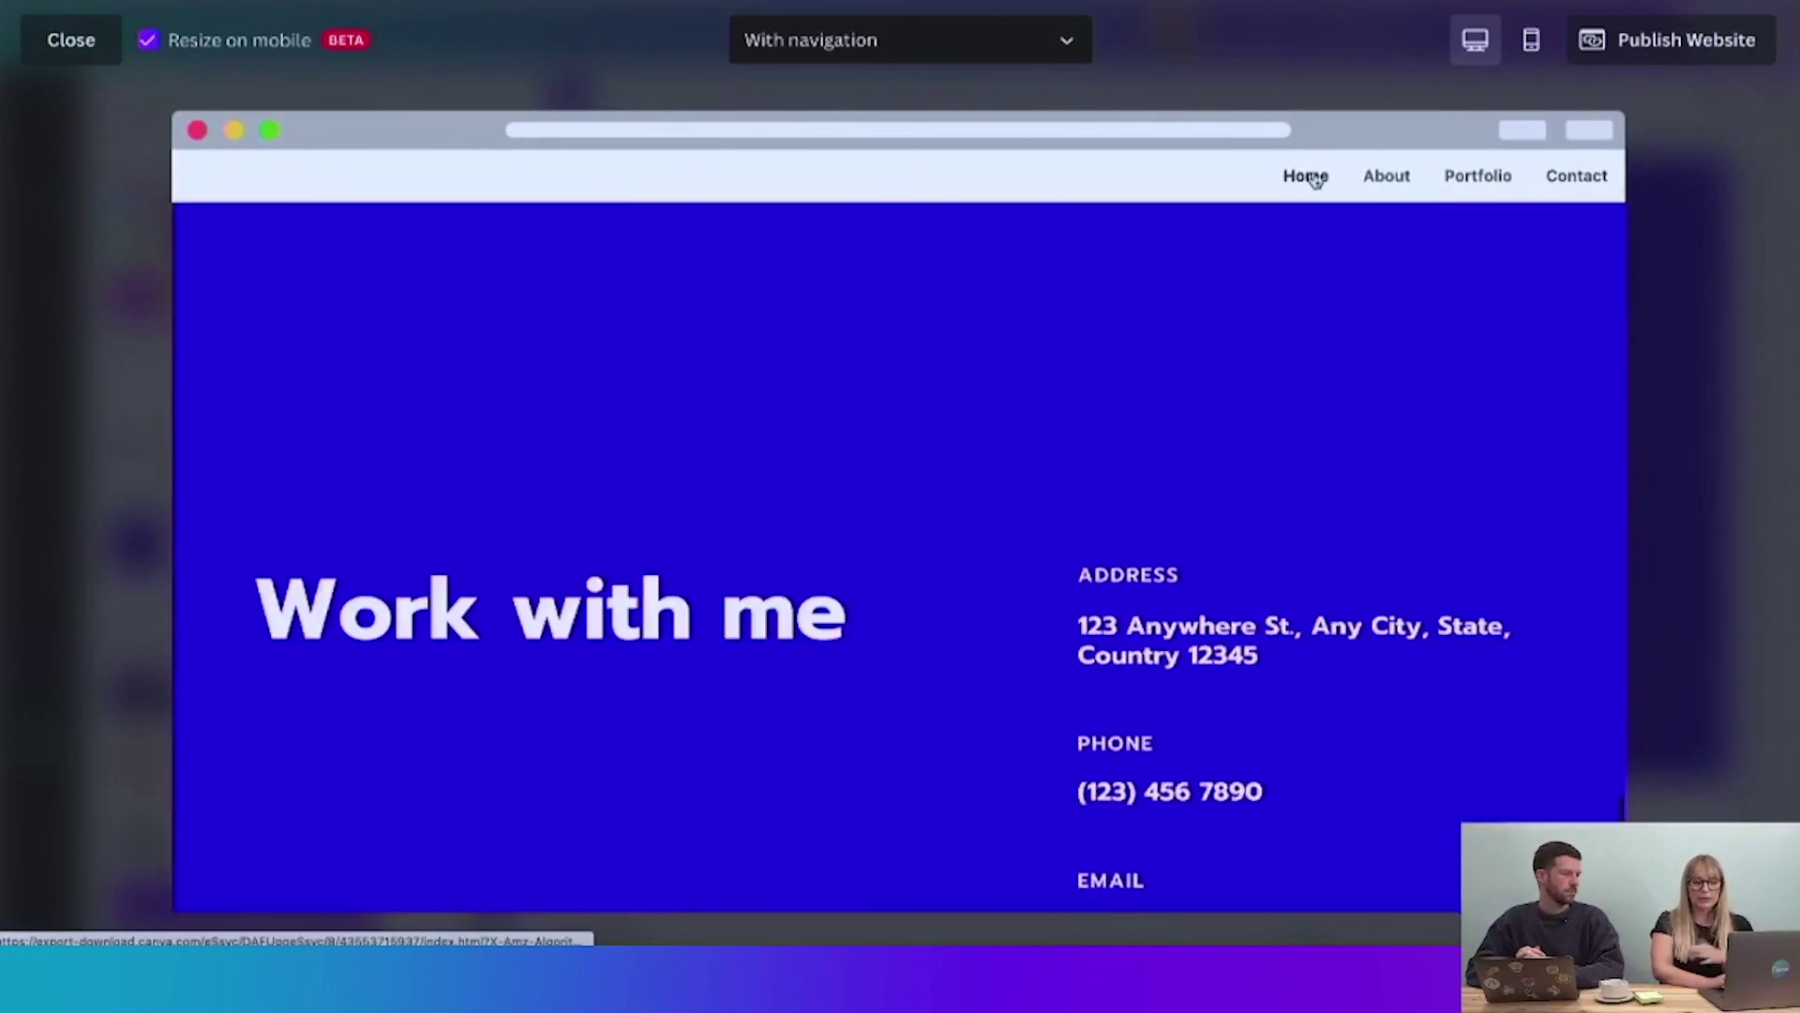
pyautogui.click(1308, 179)
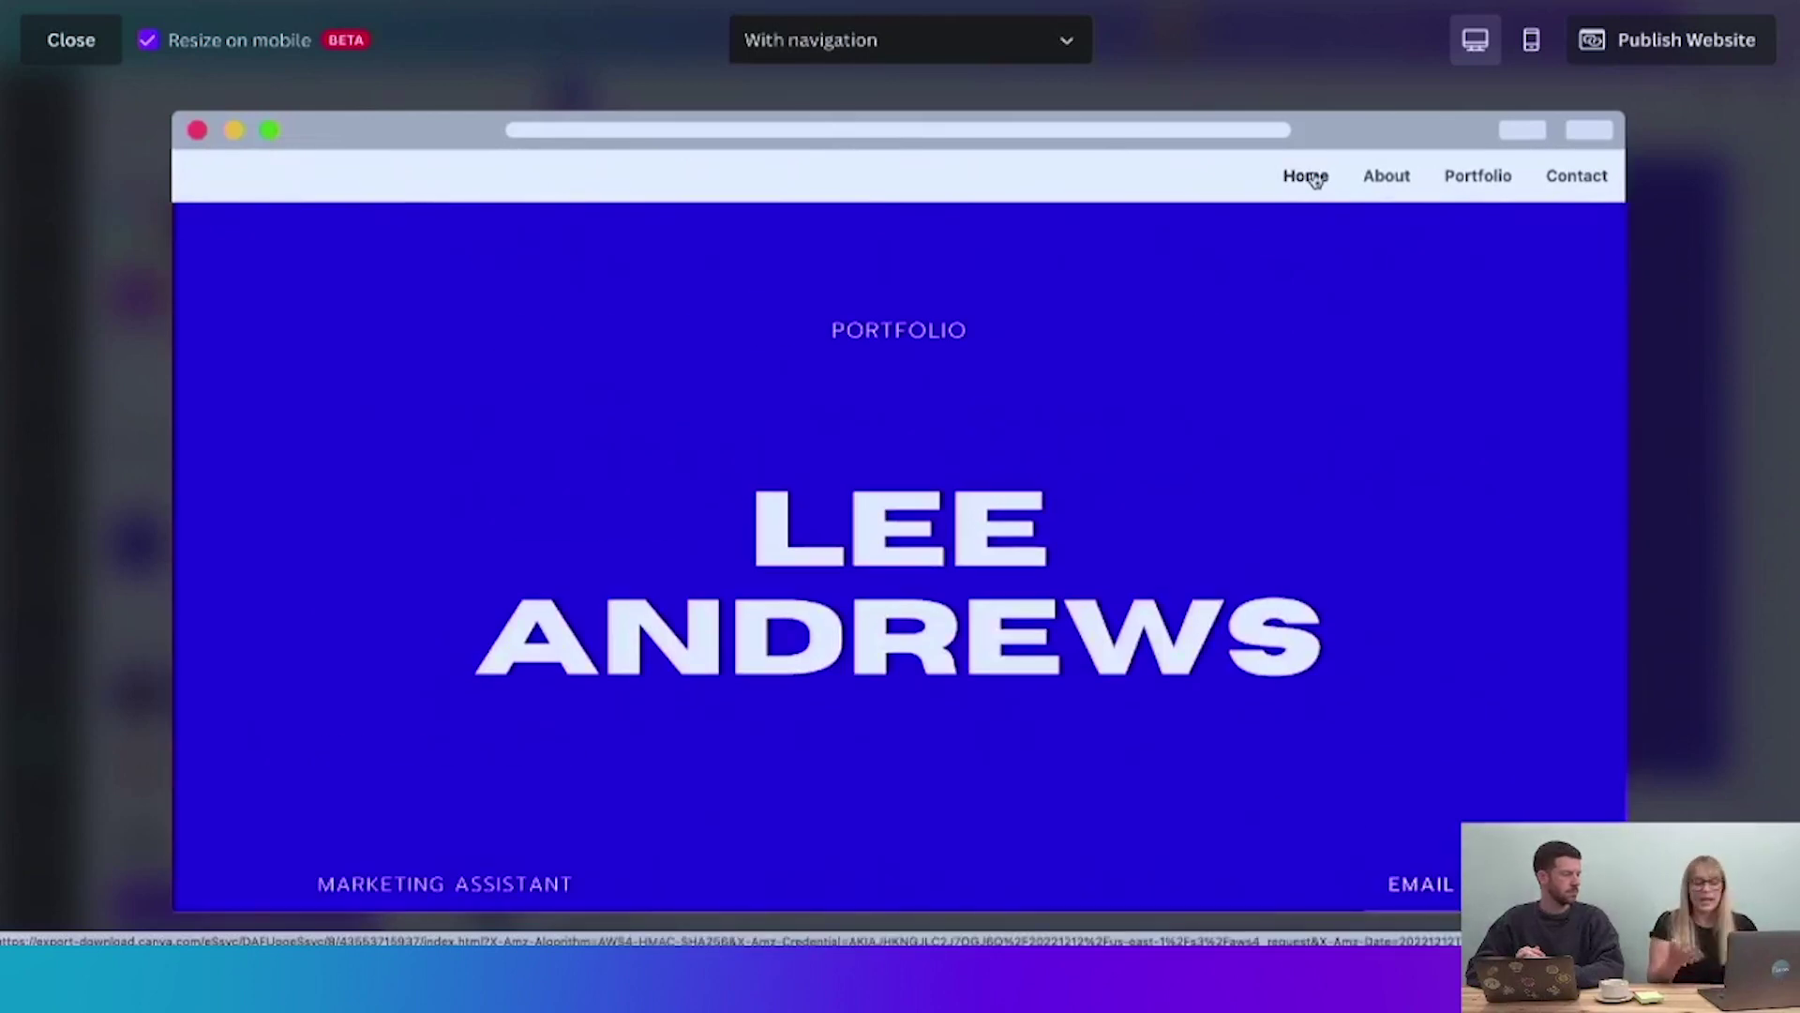
pyautogui.click(1039, 39)
pyautogui.click(919, 116)
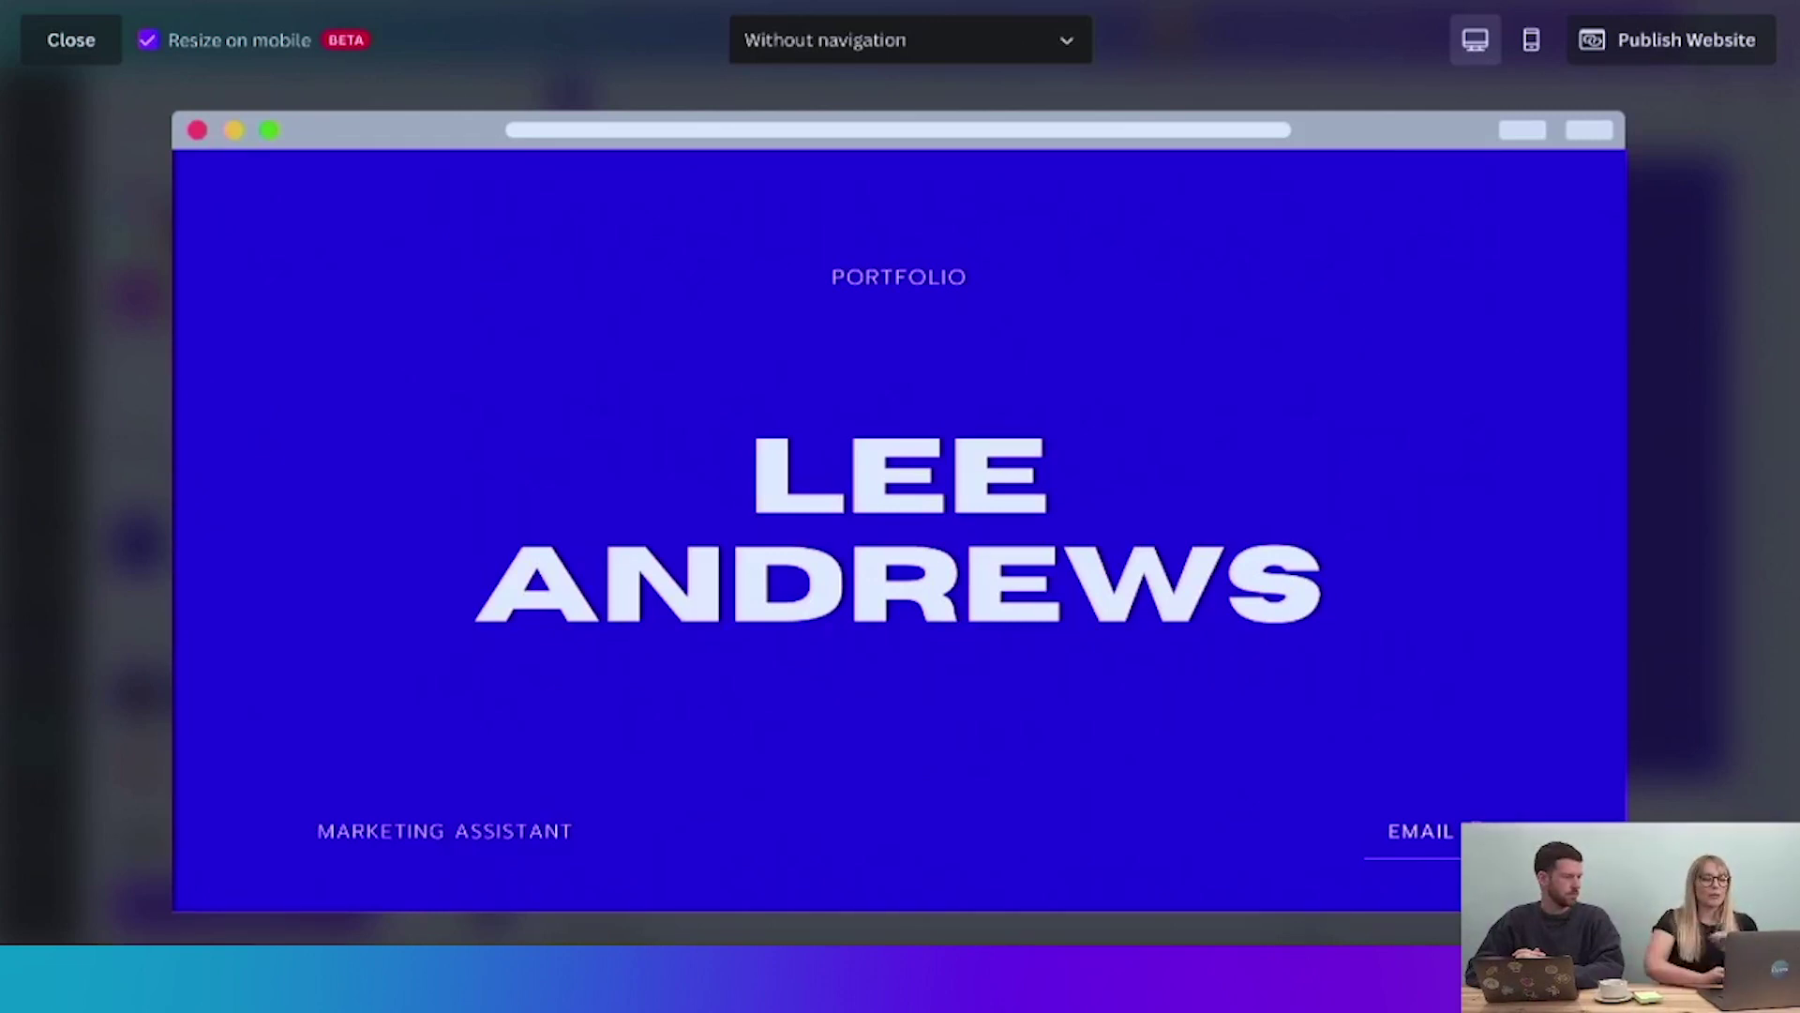
# - Back in the editor, link the EMAIL ME text to page 7 - Contact and jump there
pyautogui.click(81, 45)
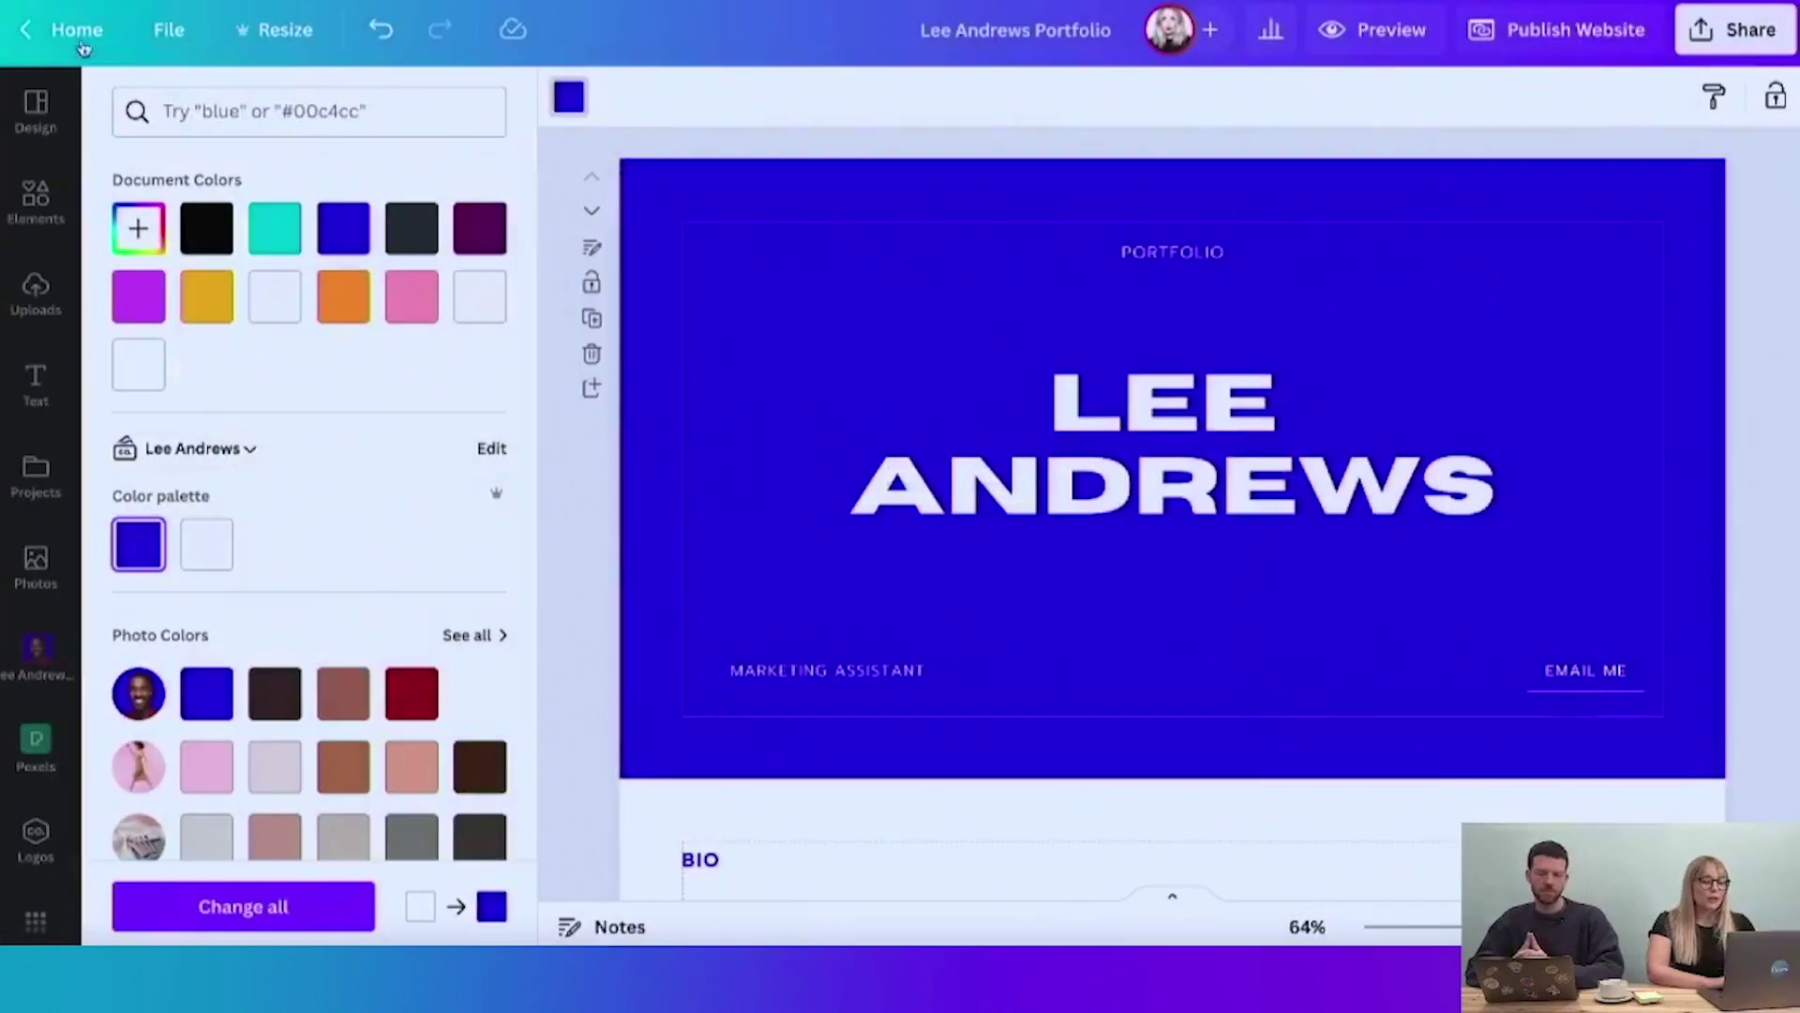
pyautogui.click(1585, 671)
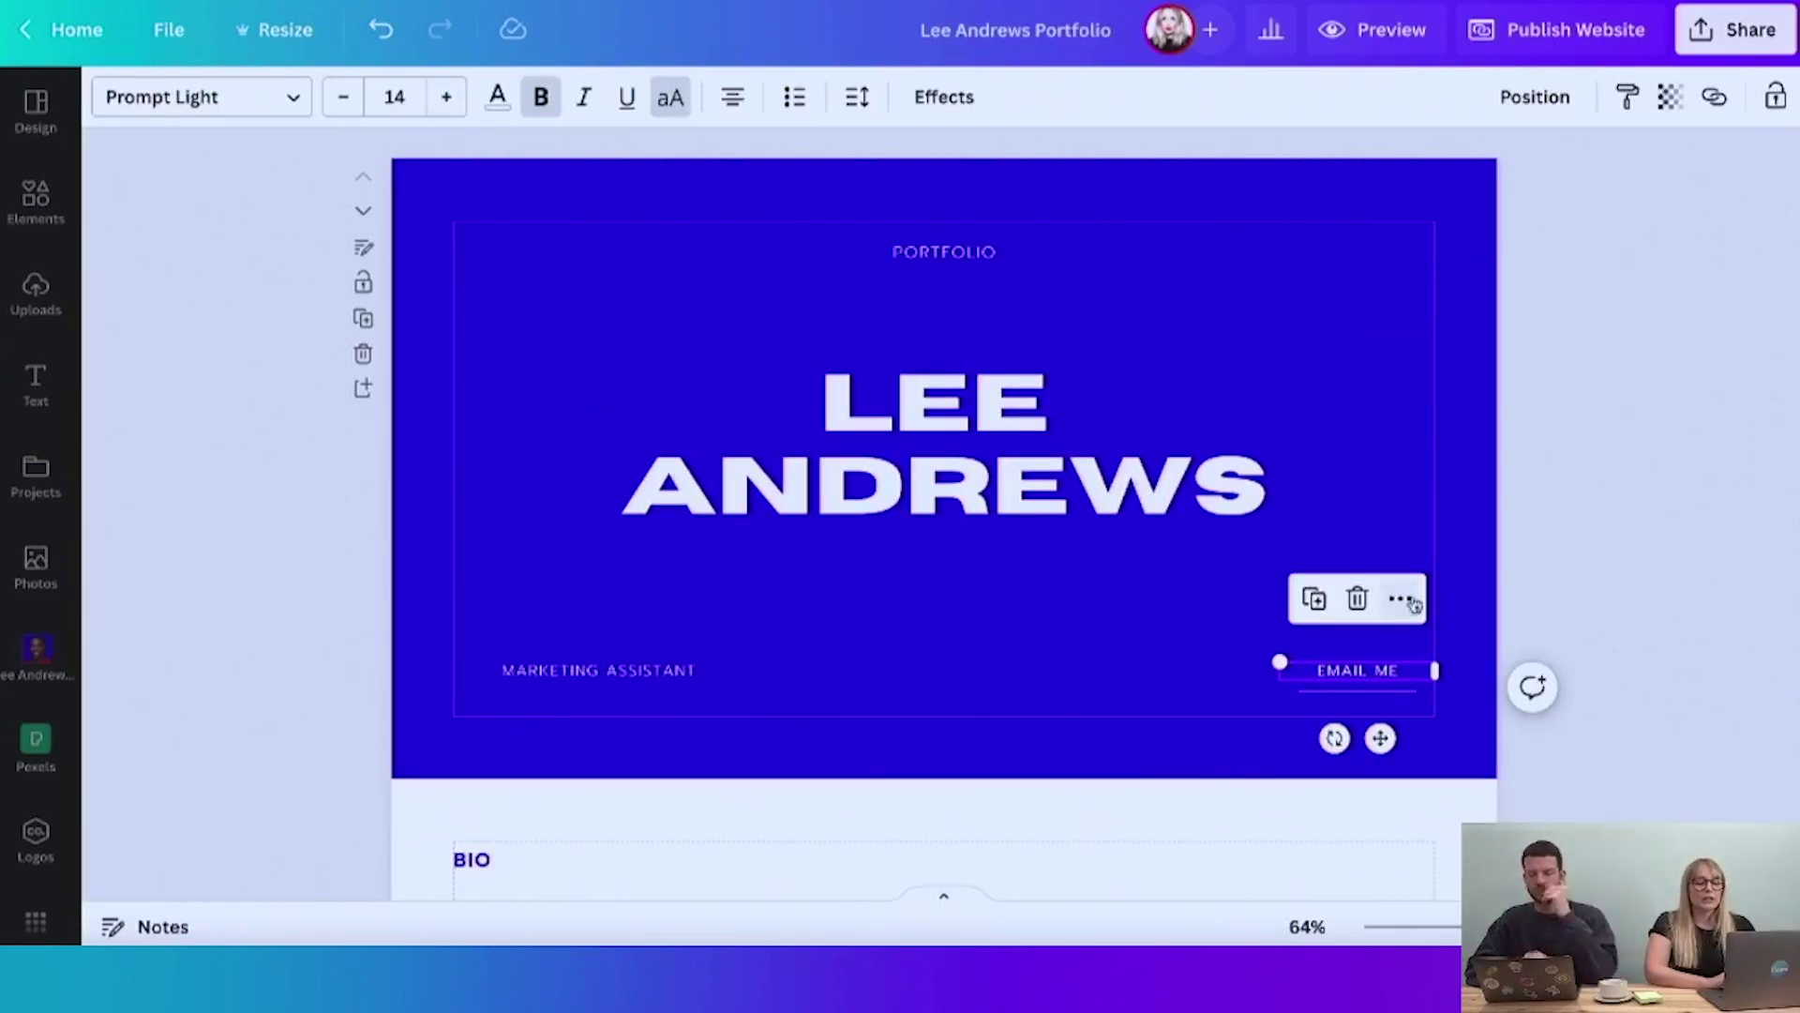
pyautogui.click(1719, 100)
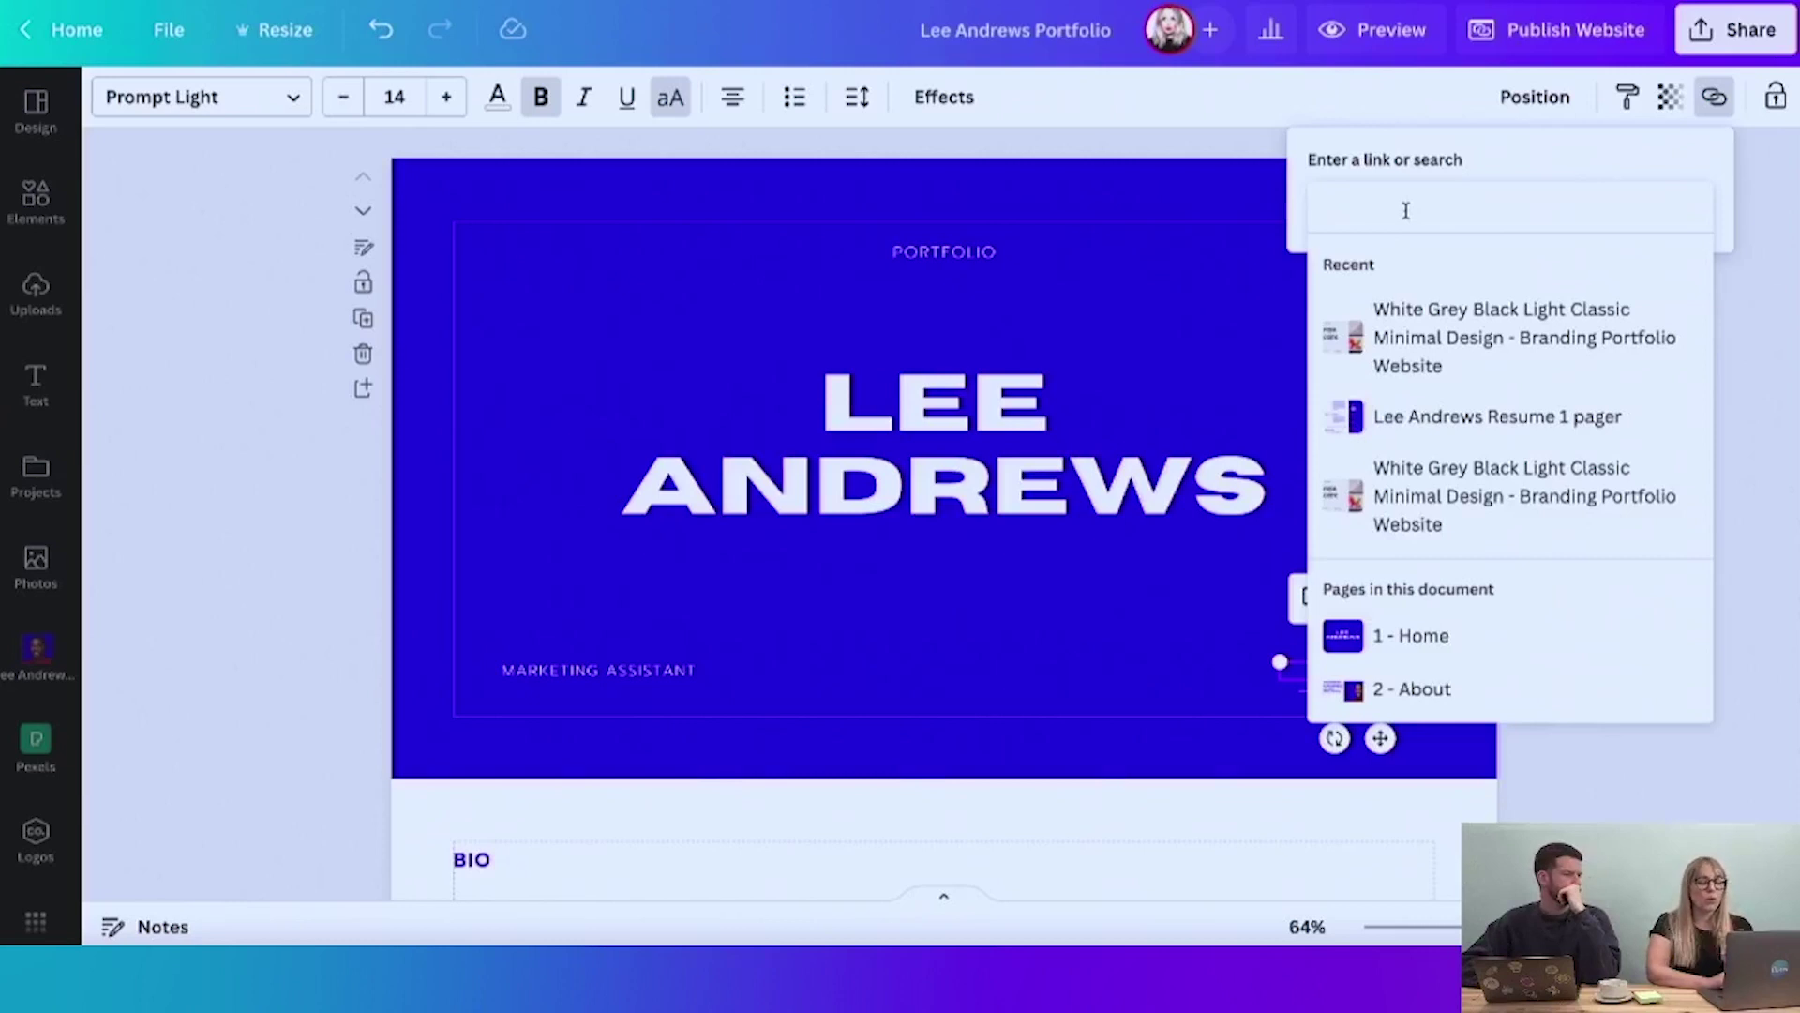
pyautogui.scroll(-3, 1446, 653)
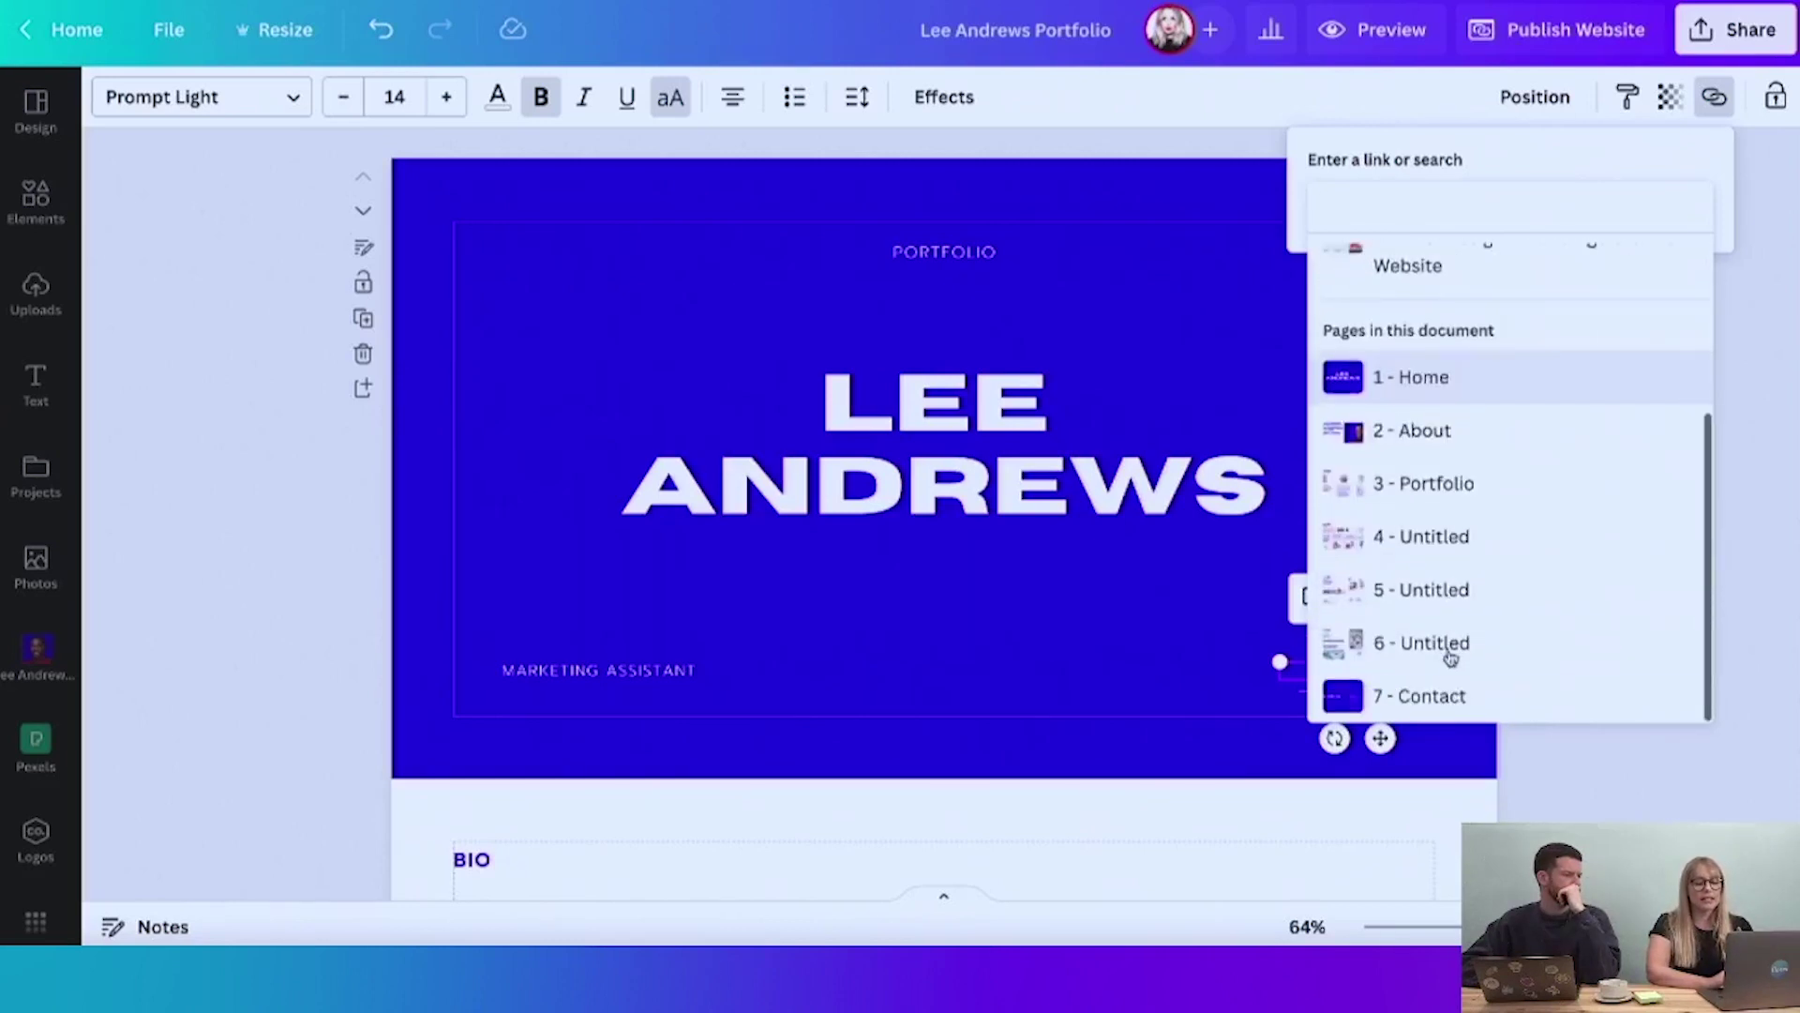
pyautogui.click(1419, 698)
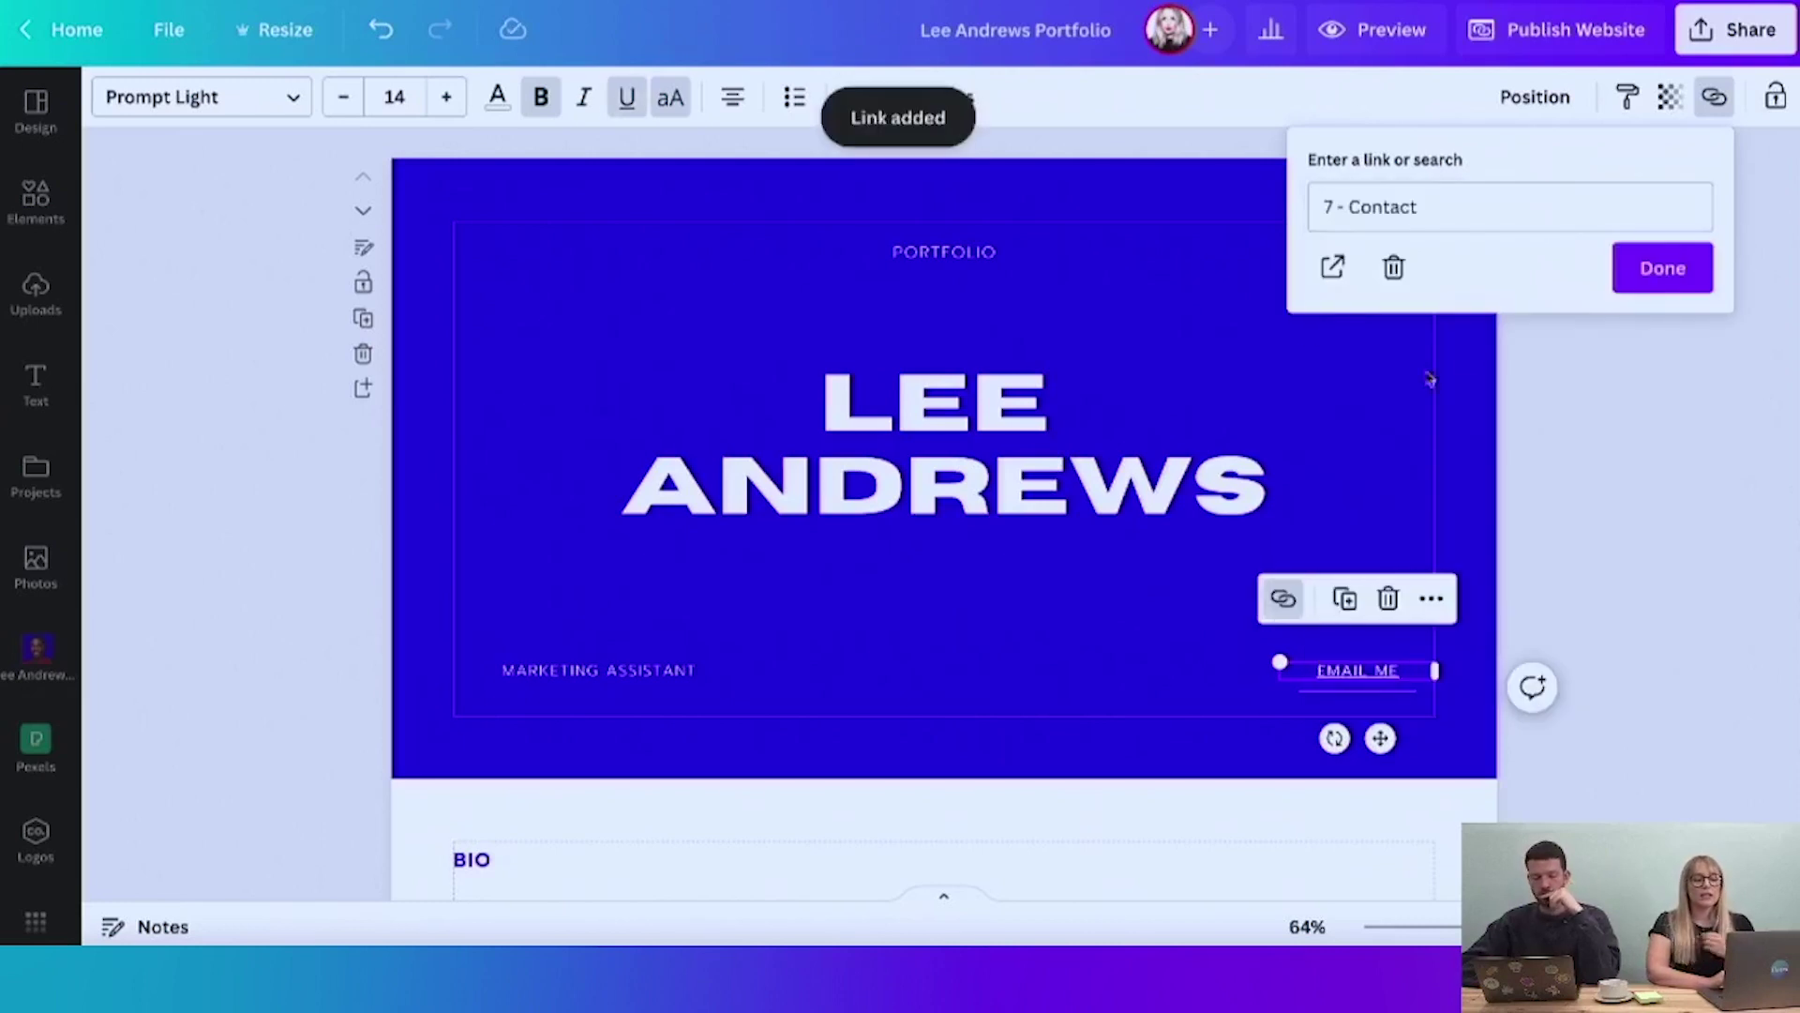
pyautogui.click(1331, 270)
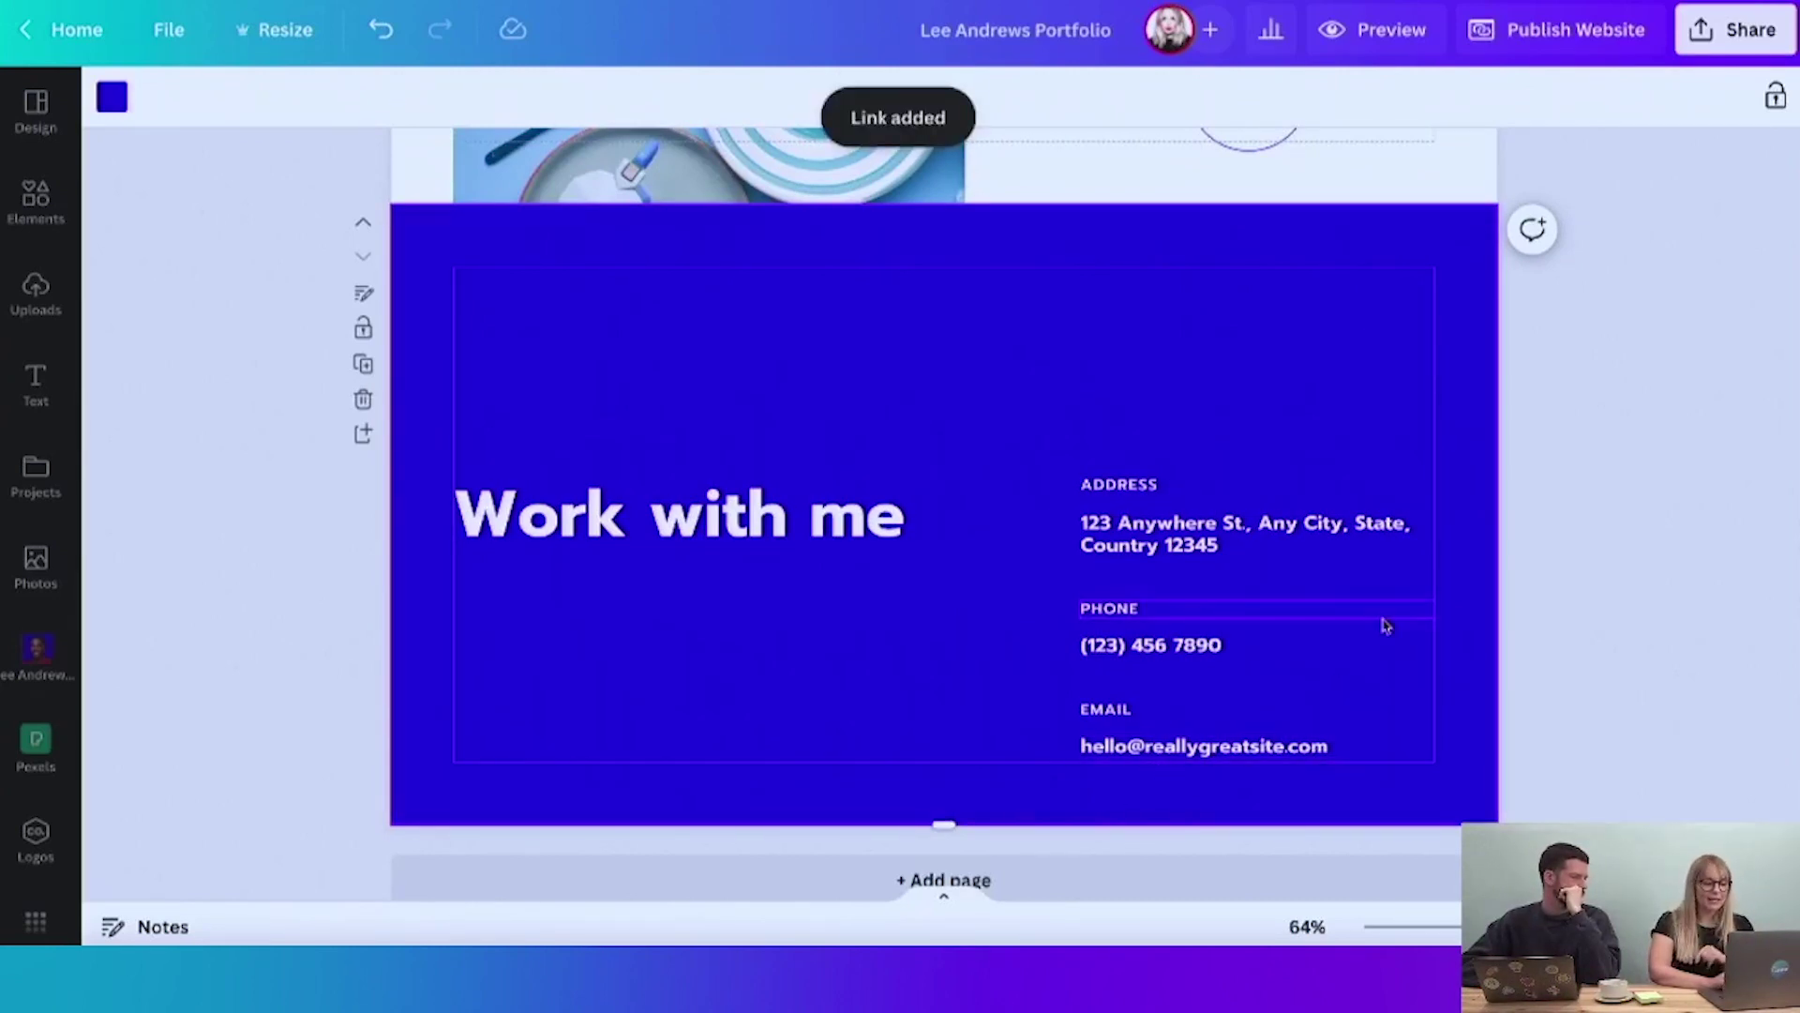
# - Scroll the canvas up from the Work with me page toward the LEE ANDREWS home page
pyautogui.scroll(20, 1382, 623)
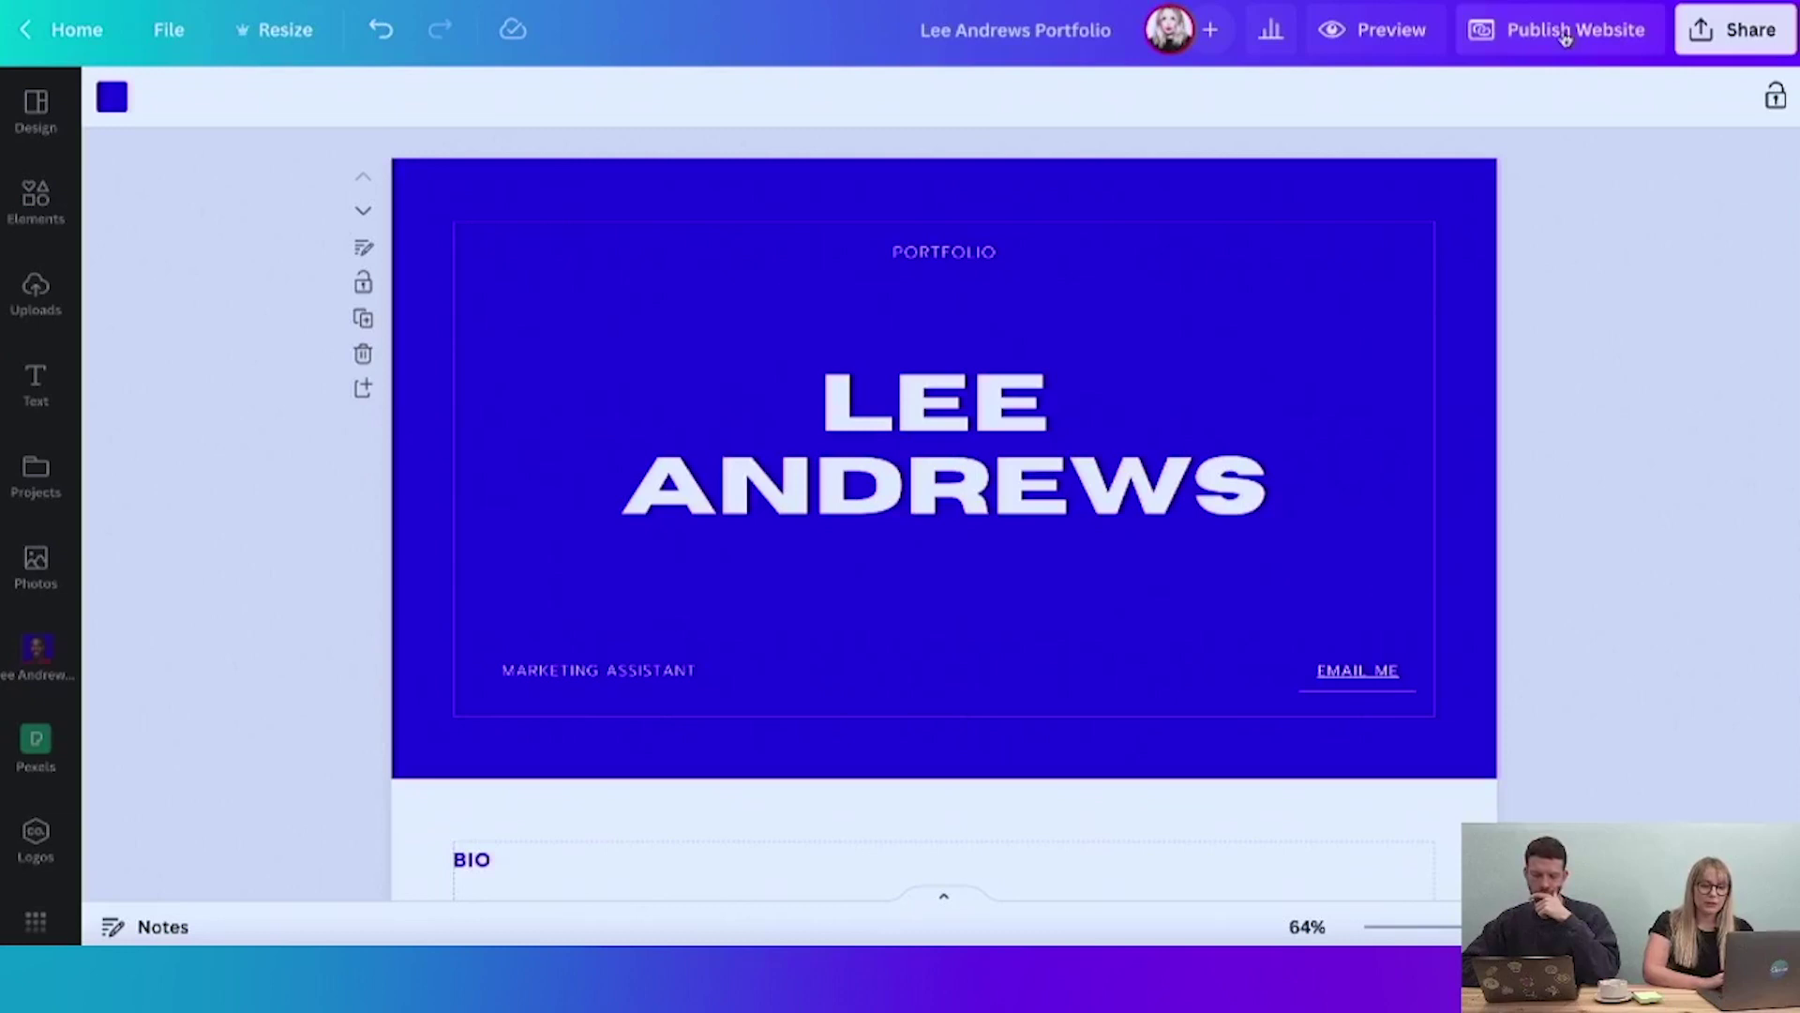
# - Begin Publish Website, keep Without navigation, and choose Purchase a new domain
pyautogui.click(1564, 31)
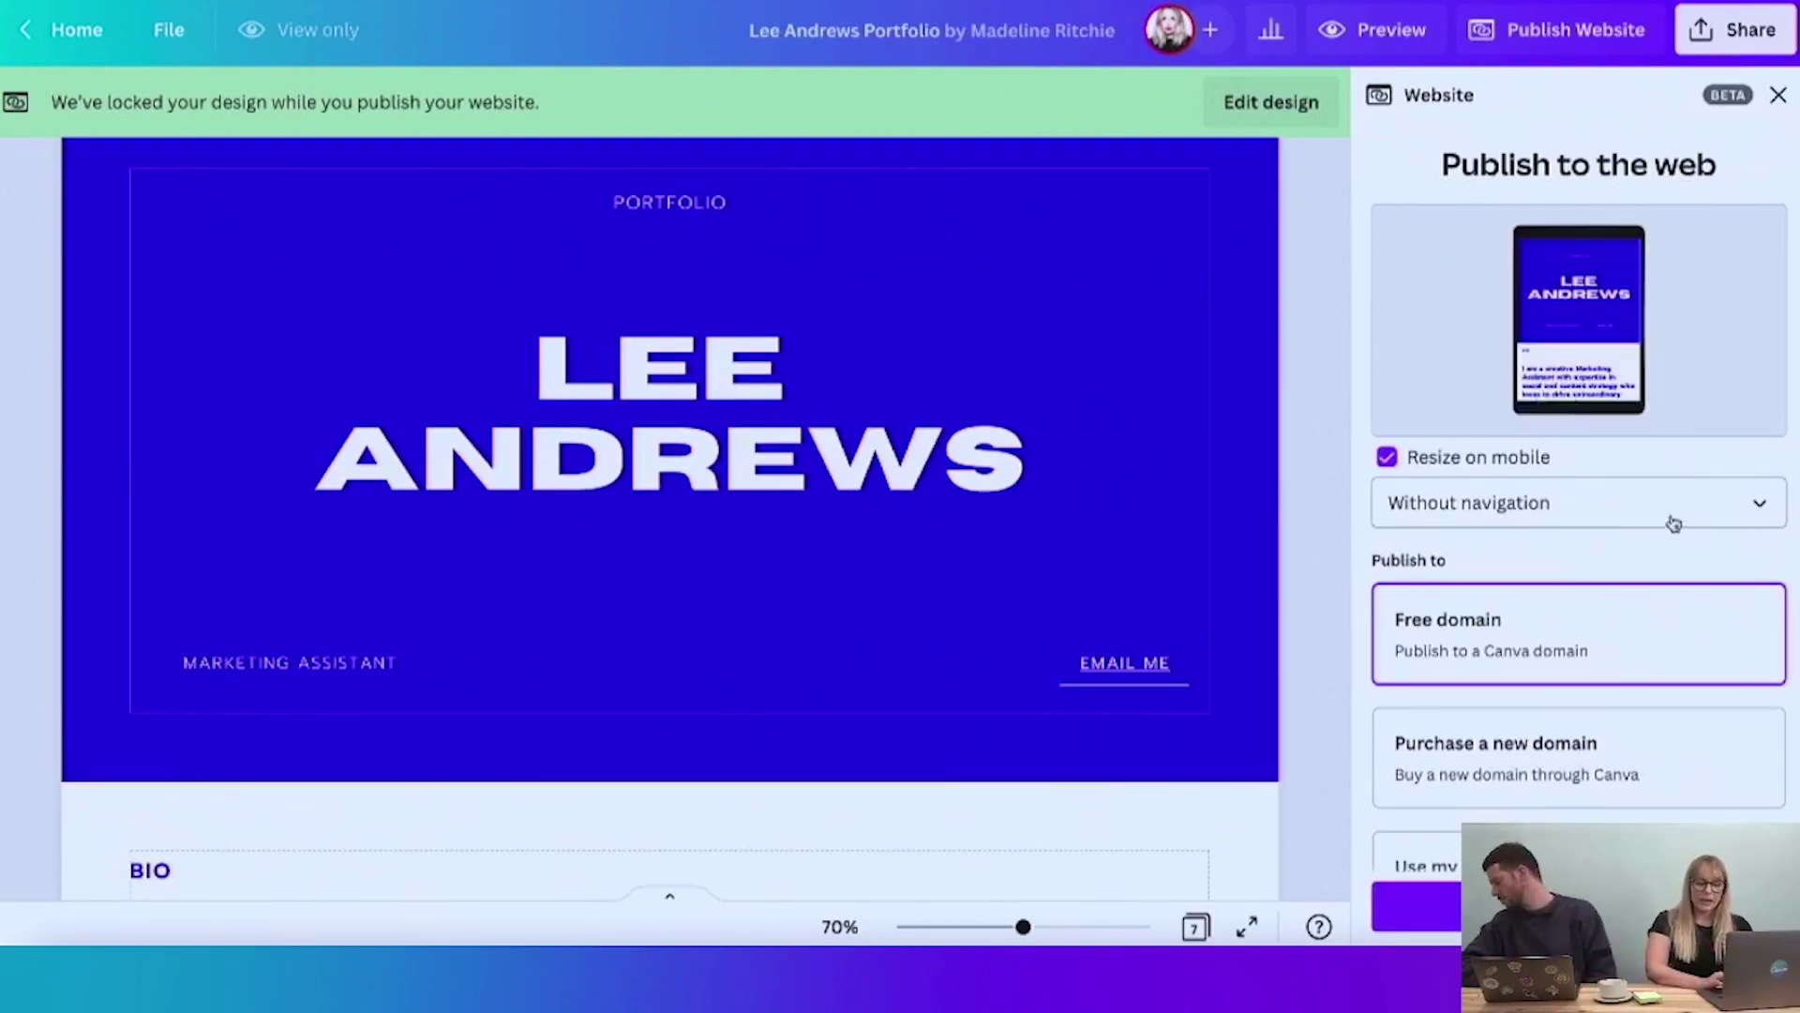
pyautogui.click(1730, 514)
pyautogui.click(1734, 517)
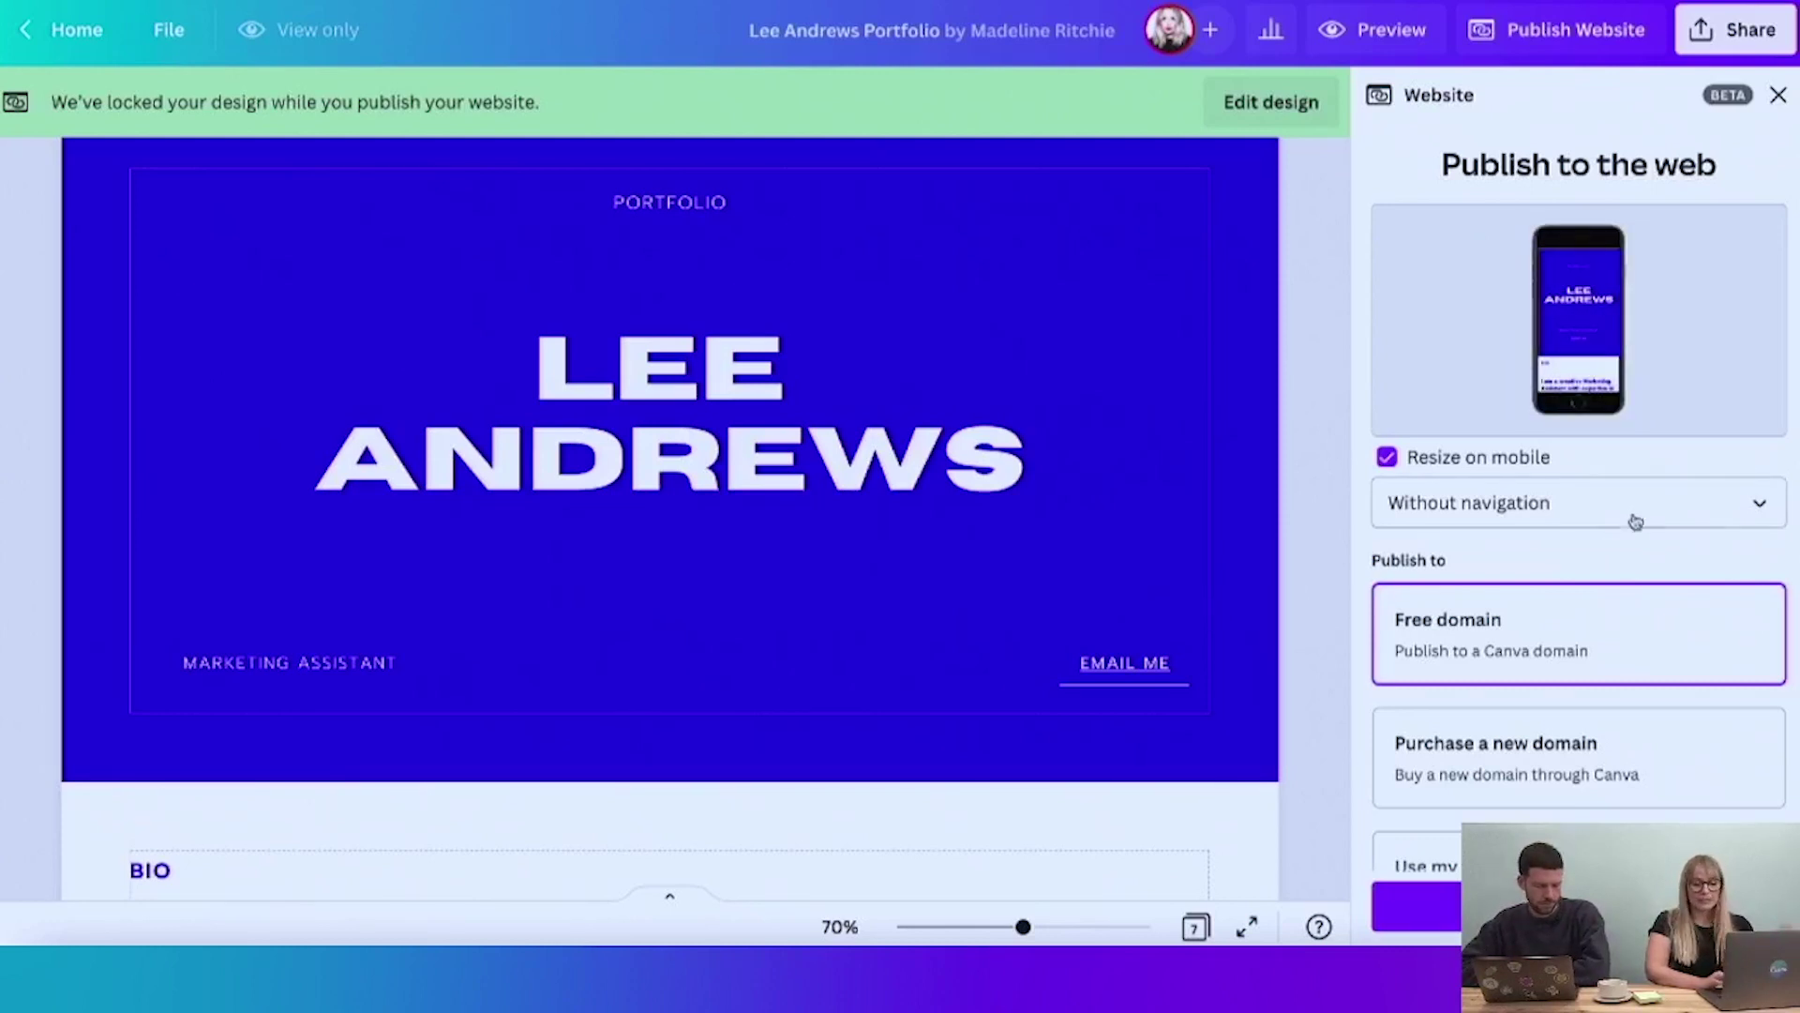
pyautogui.scroll(-1, 1631, 519)
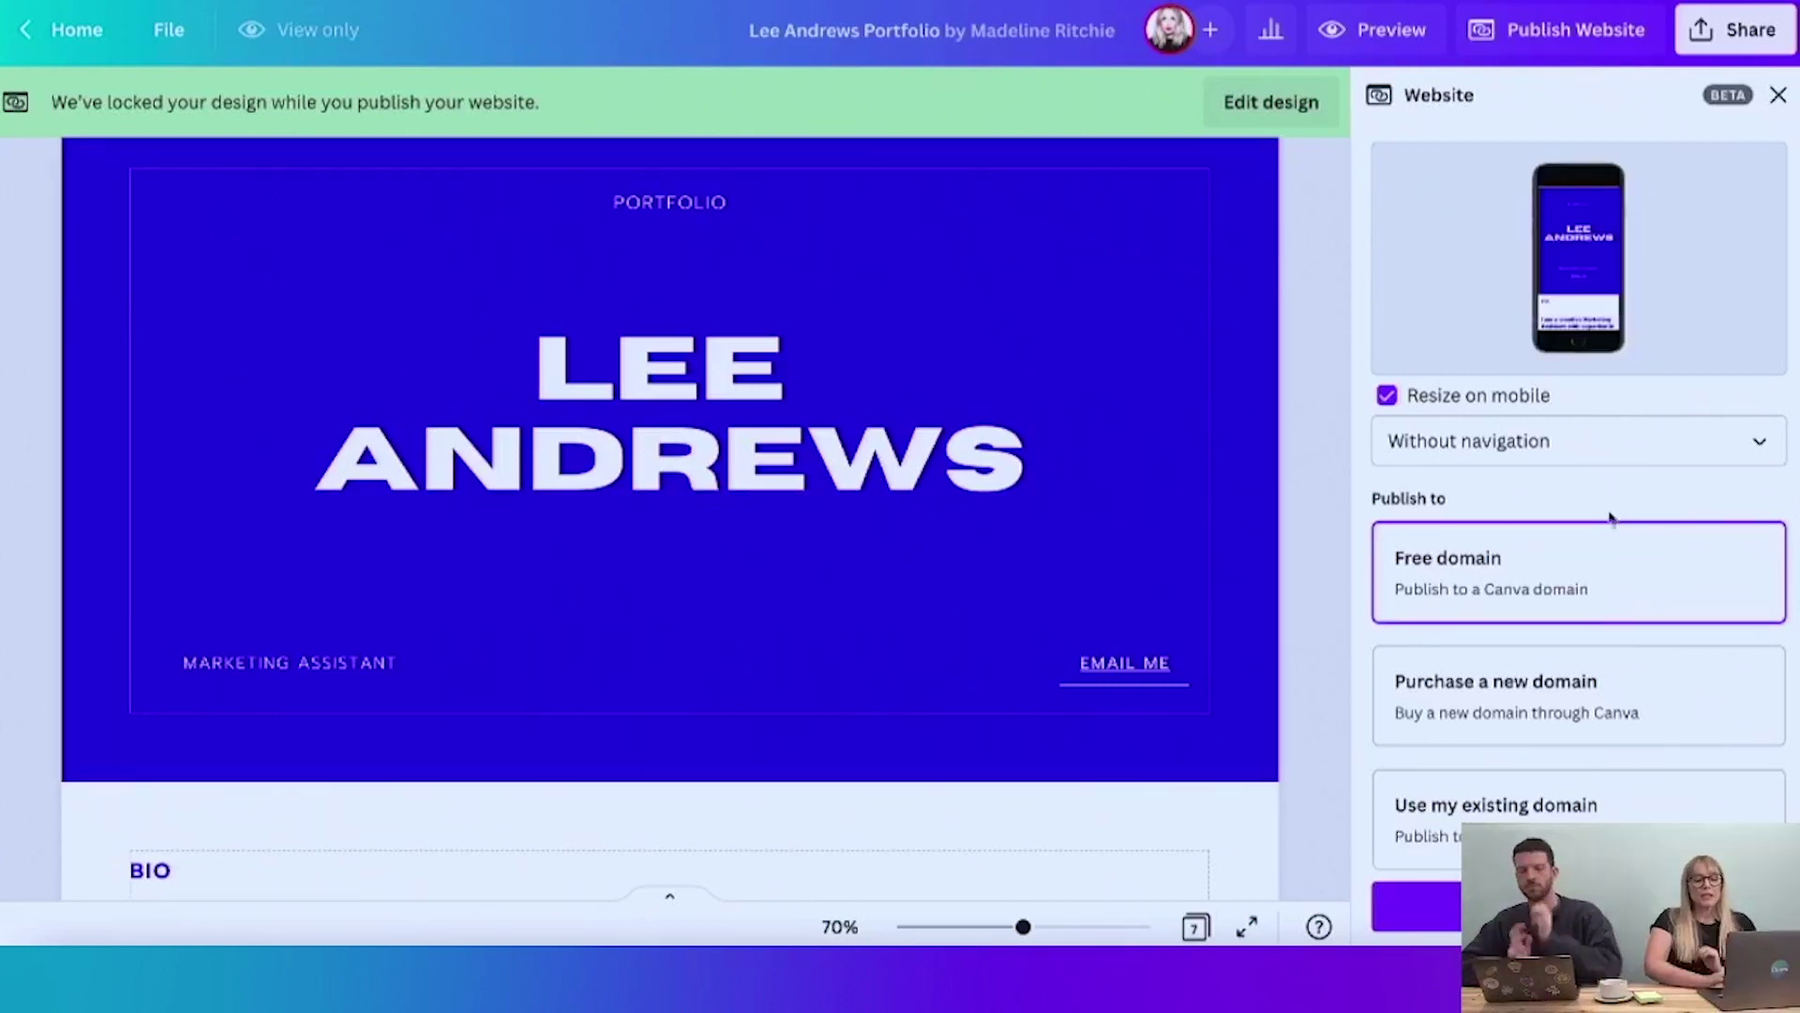
pyautogui.click(1523, 708)
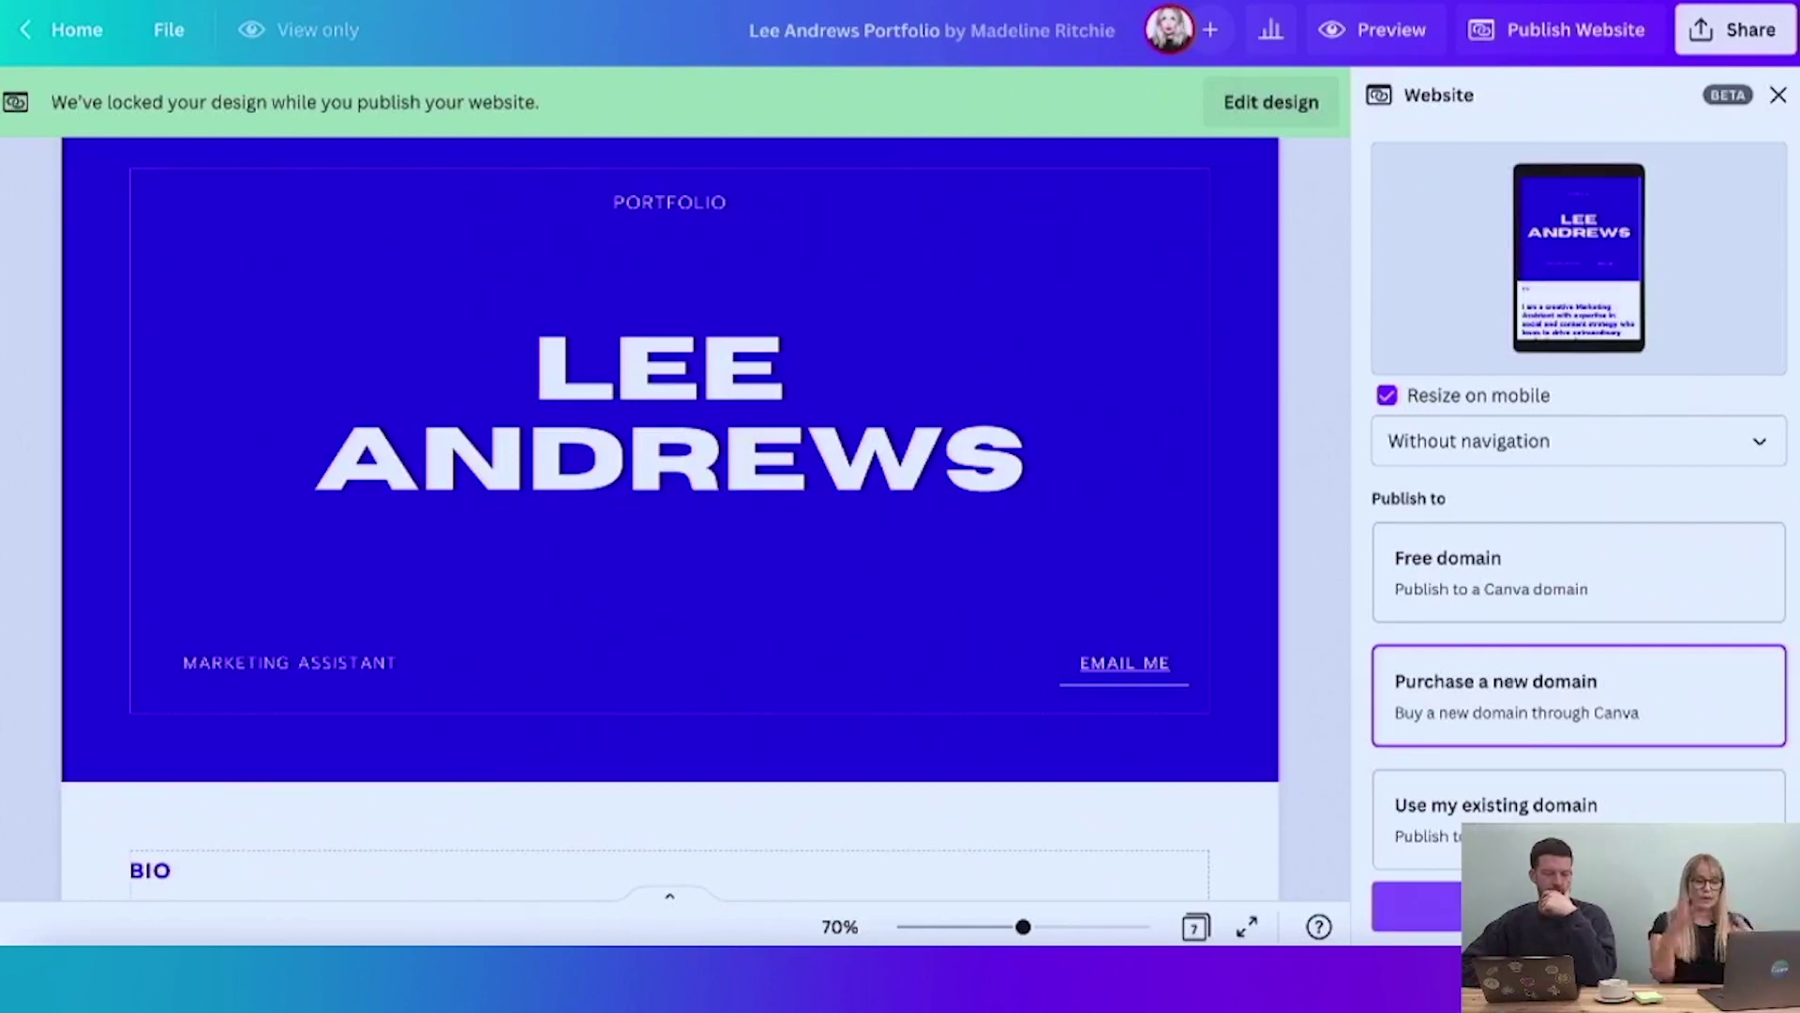
pyautogui.click(1579, 906)
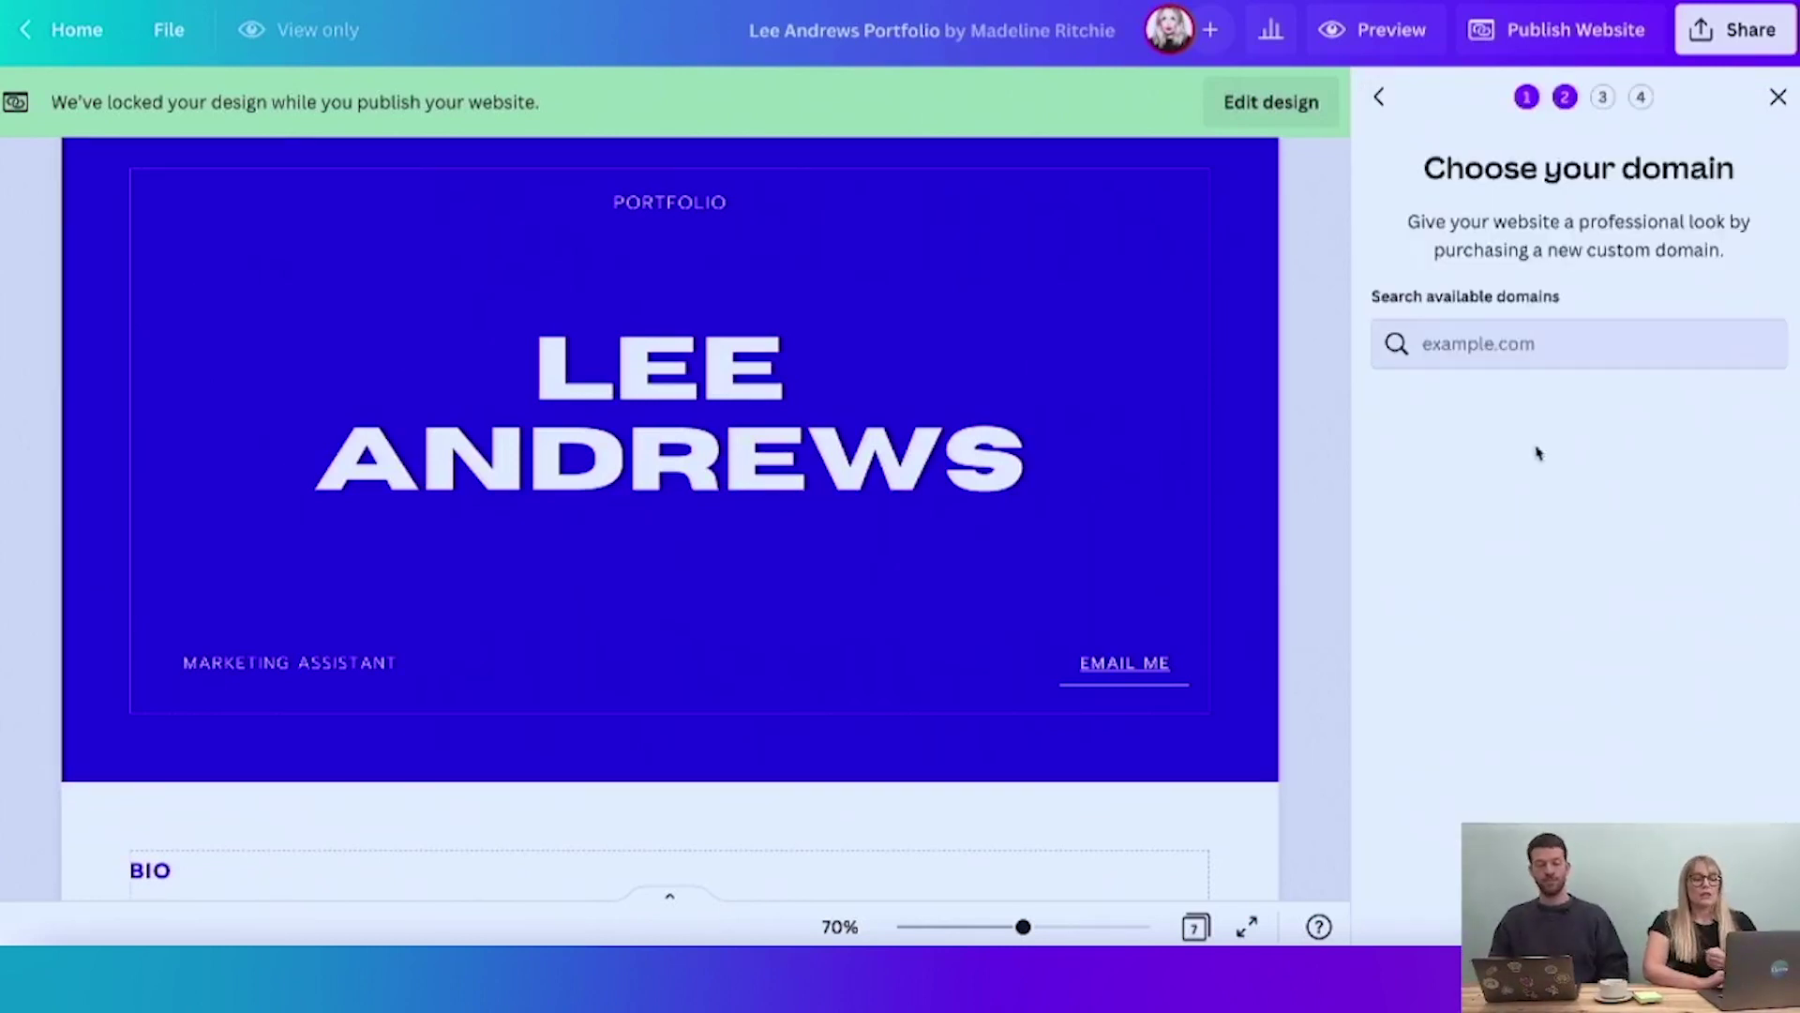
# - Search domains for leeandrewsportfolio, review the paid results, then go back to Publish to the web
pyautogui.click(1425, 343)
pyautogui.write('le')
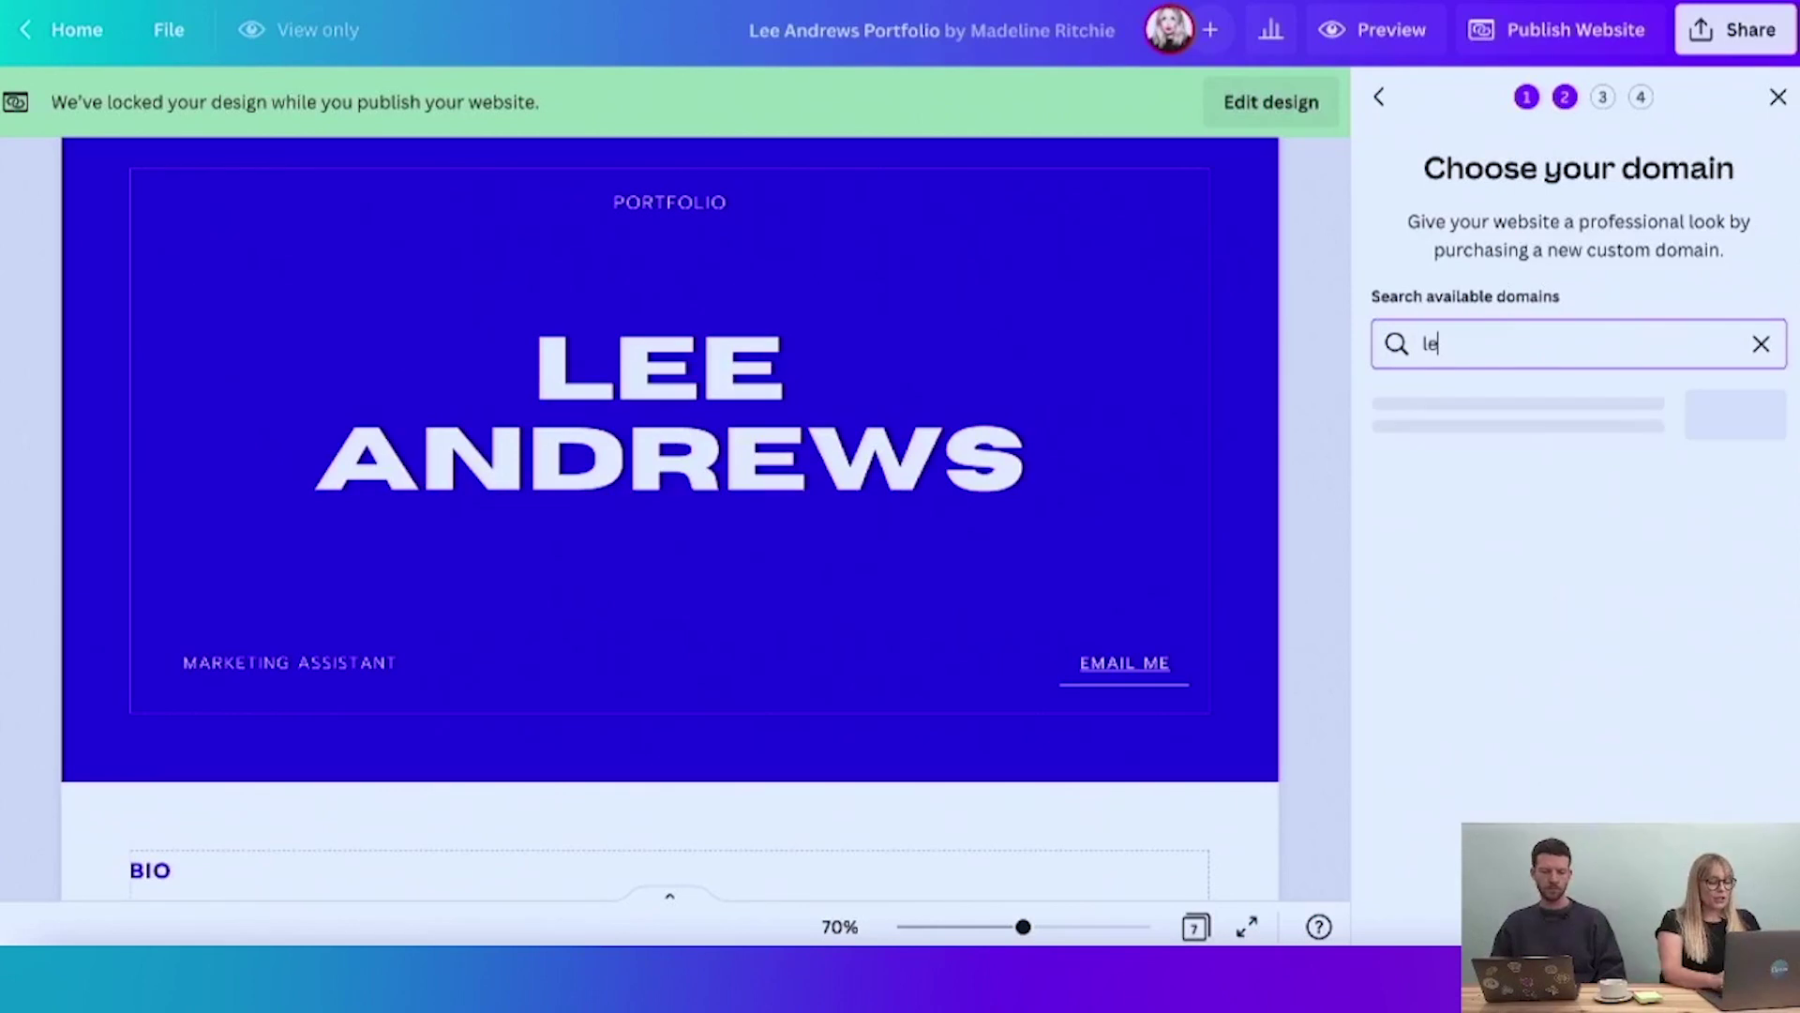
pyautogui.write('eandrews')
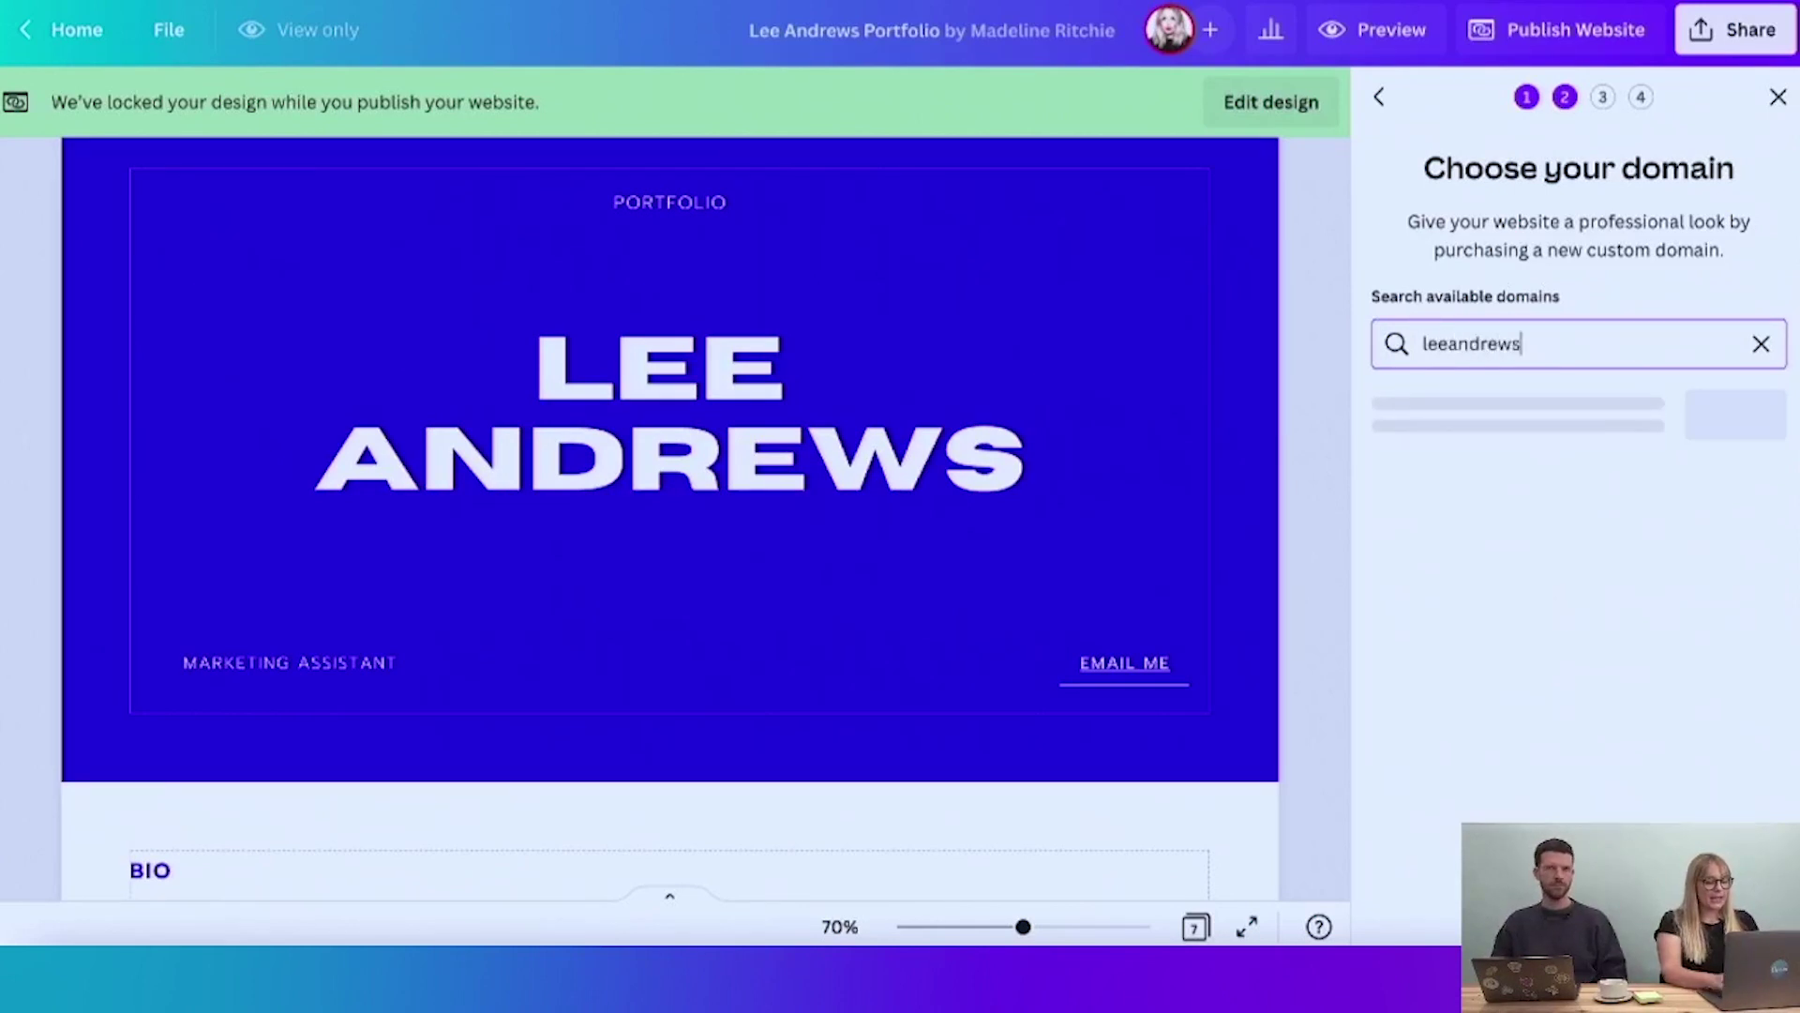
pyautogui.write('portfolio')
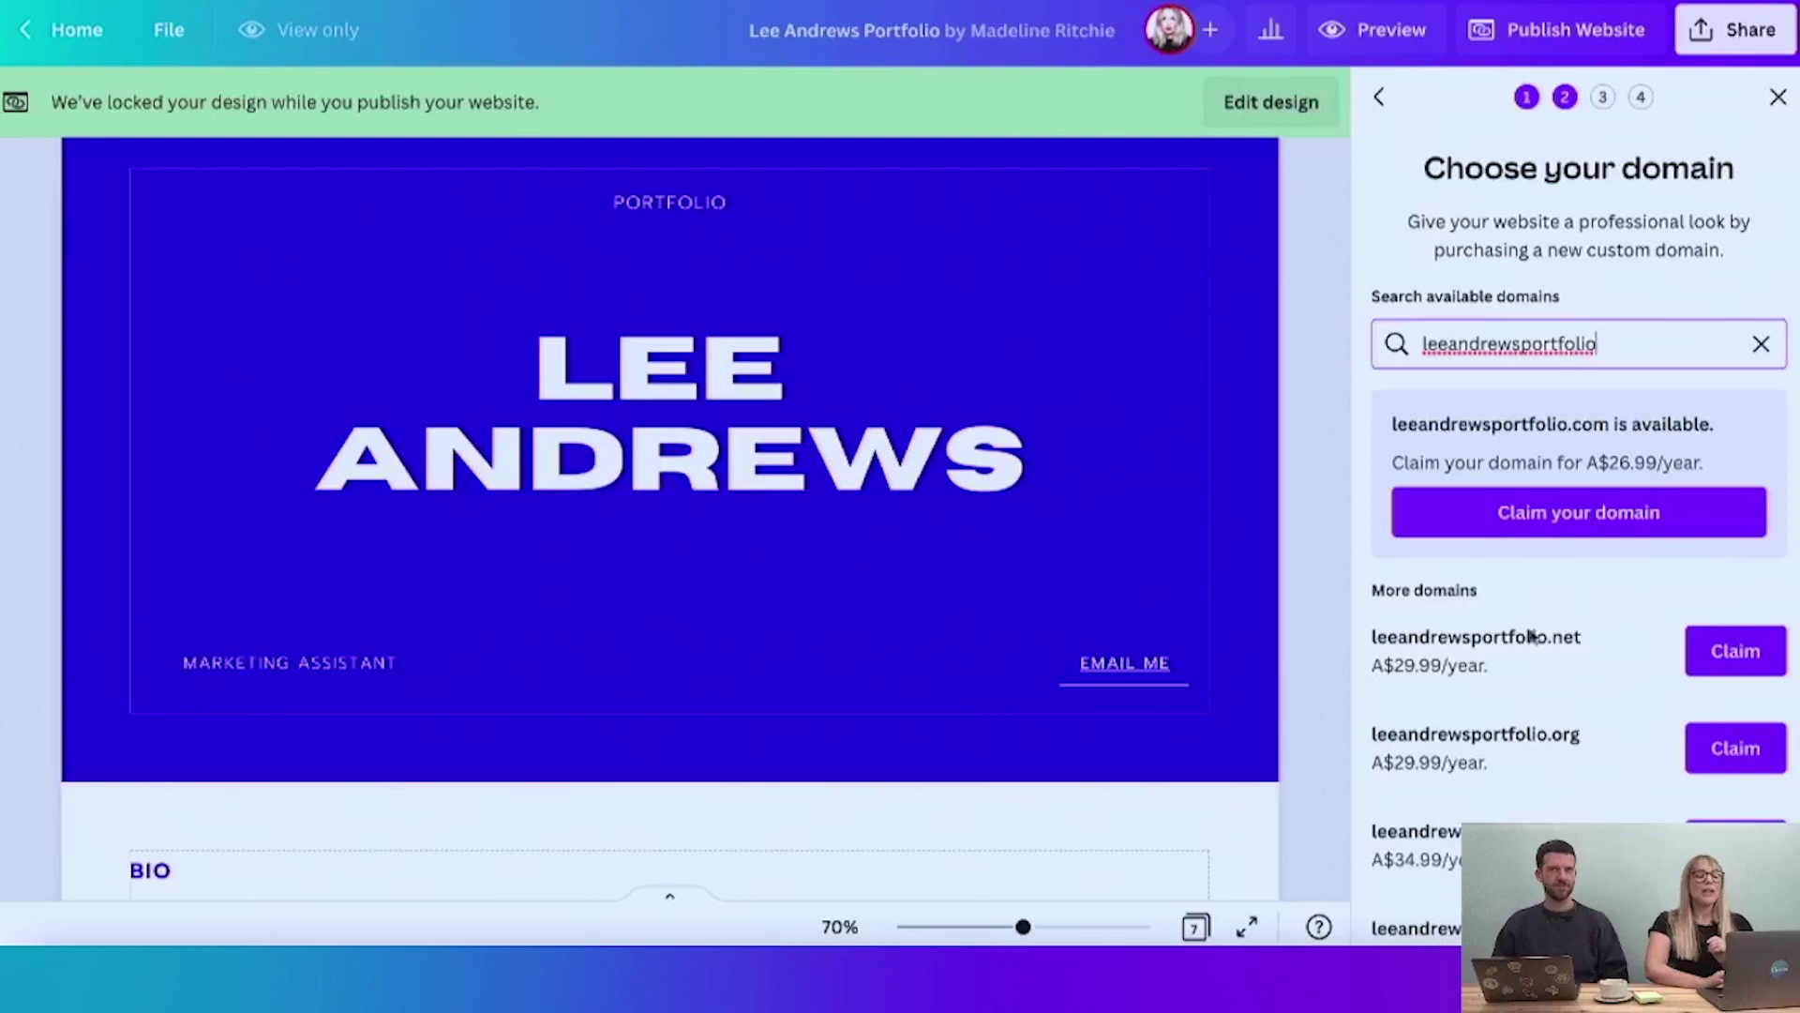
pyautogui.scroll(-3, 1541, 655)
pyautogui.scroll(-3, 1542, 655)
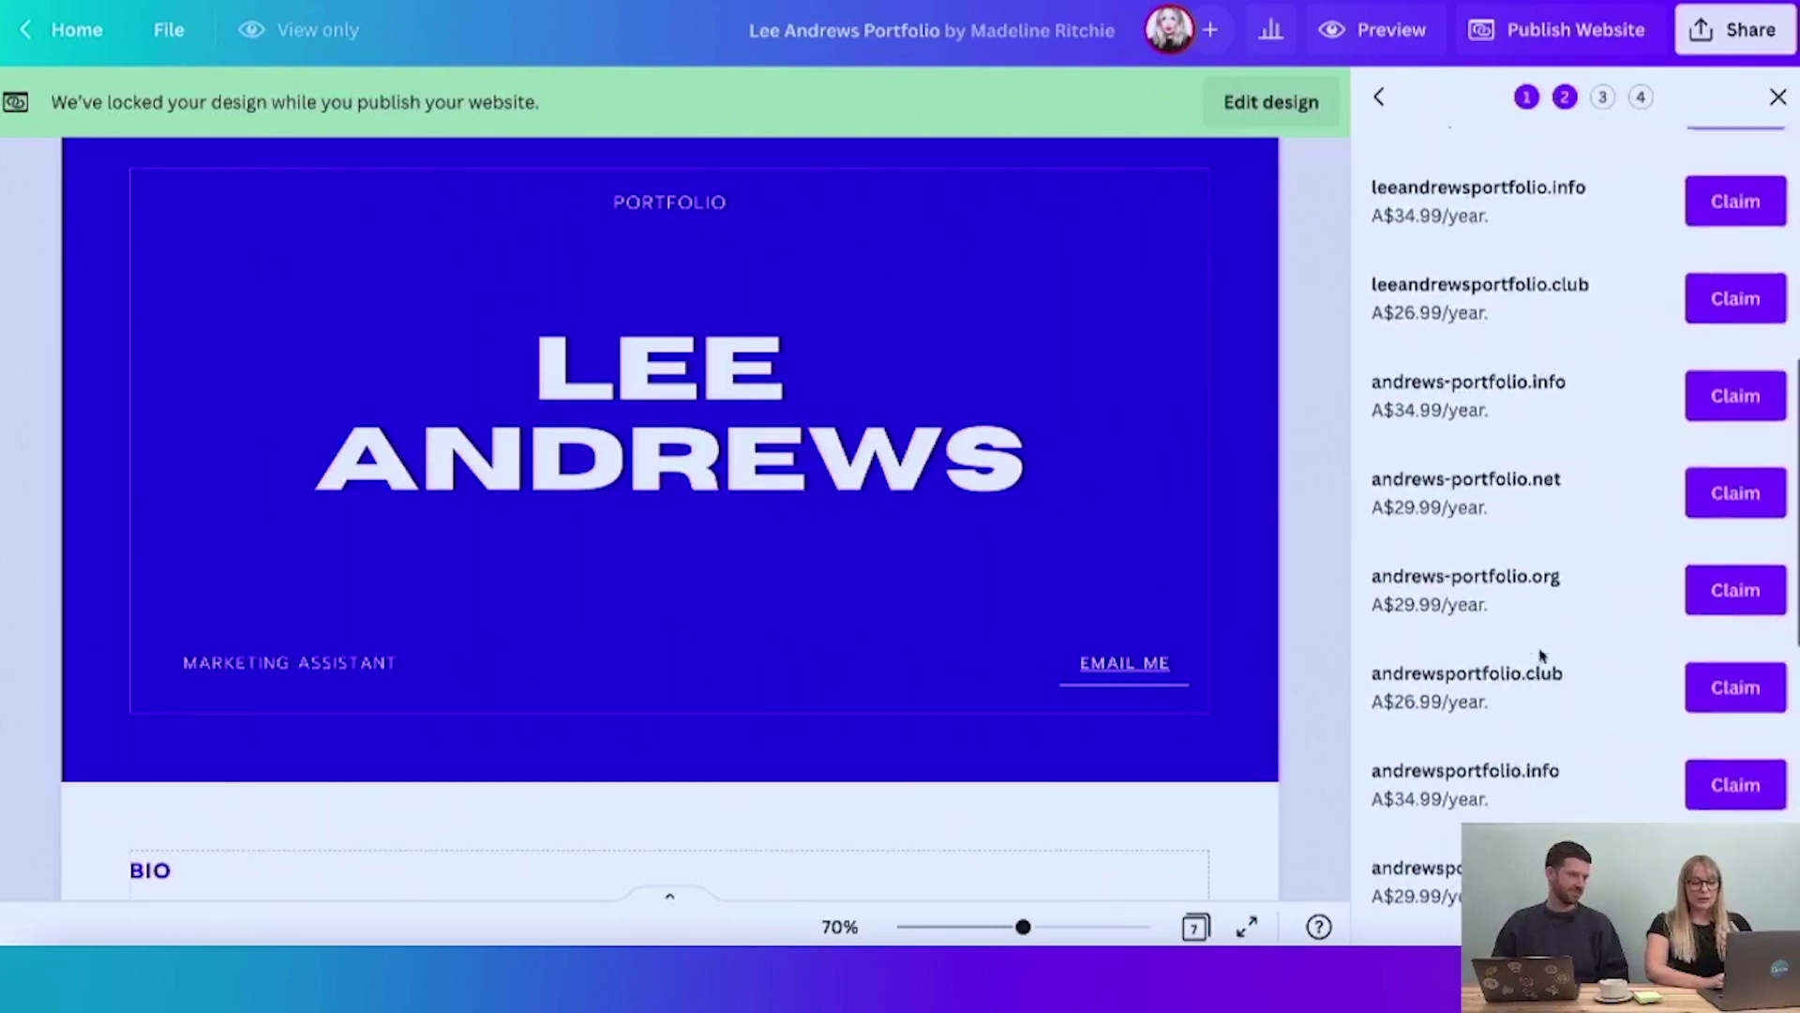
pyautogui.scroll(6, 1540, 645)
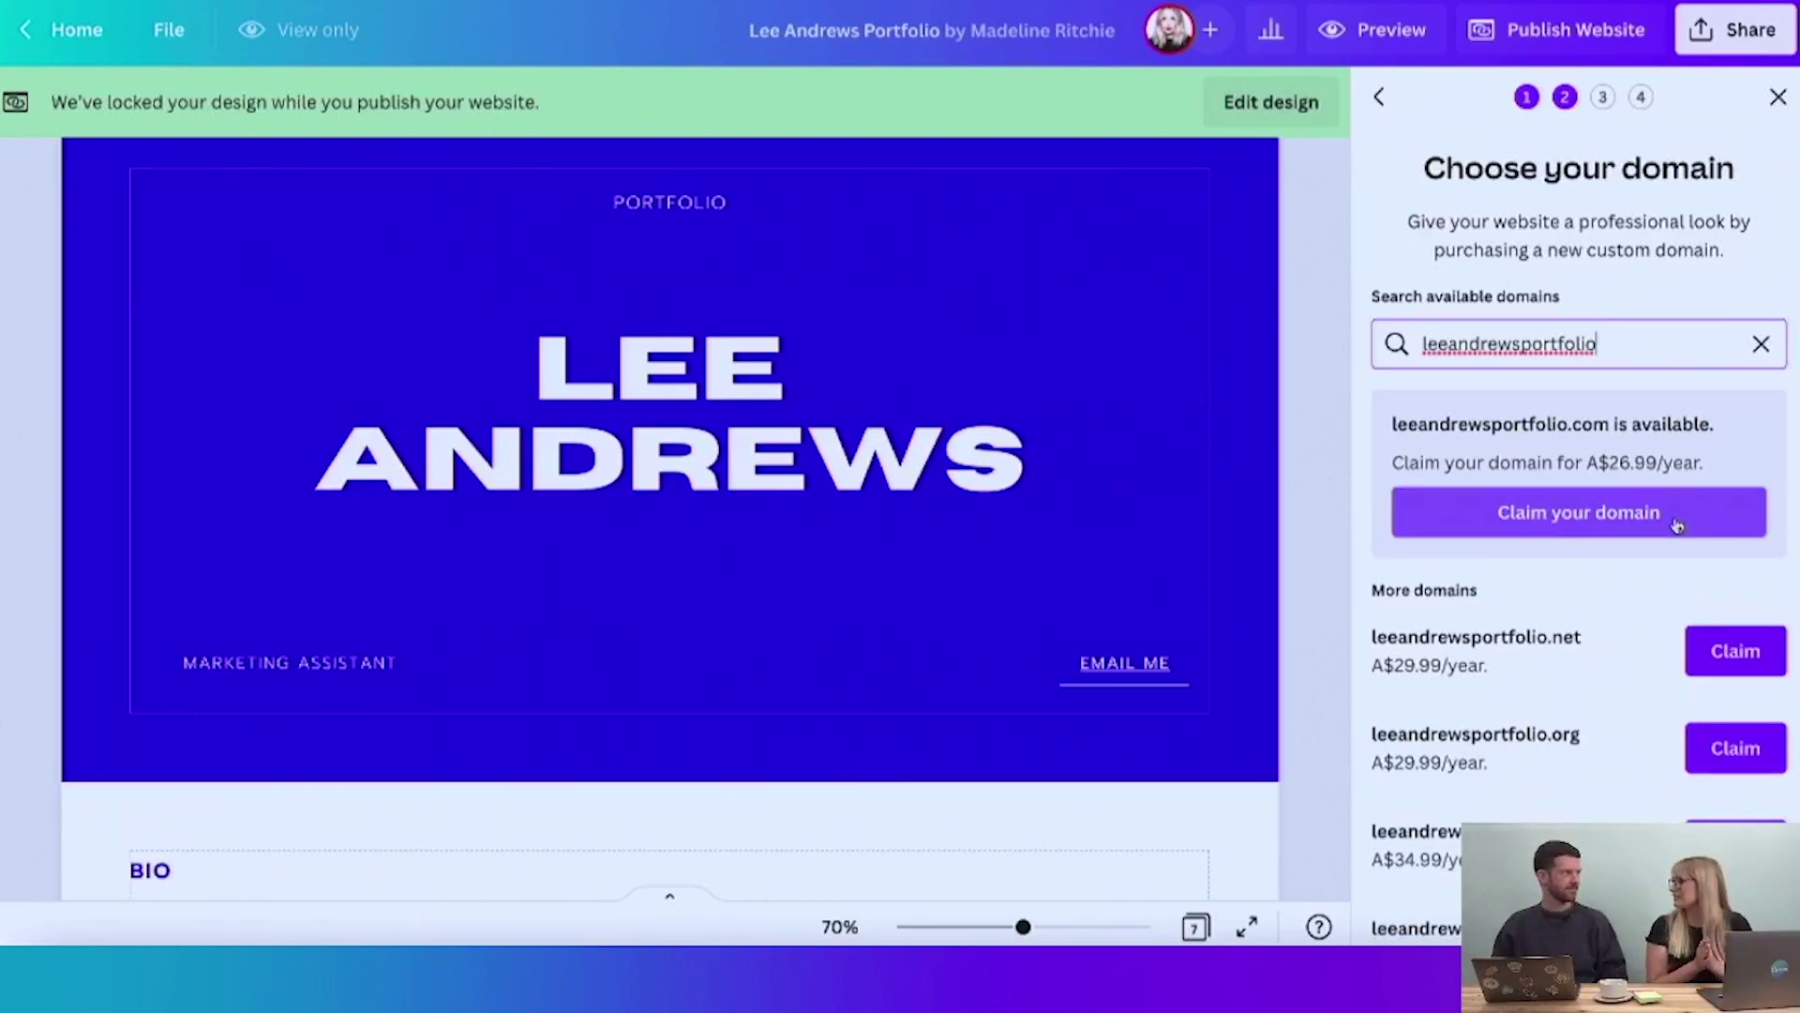
pyautogui.click(1383, 100)
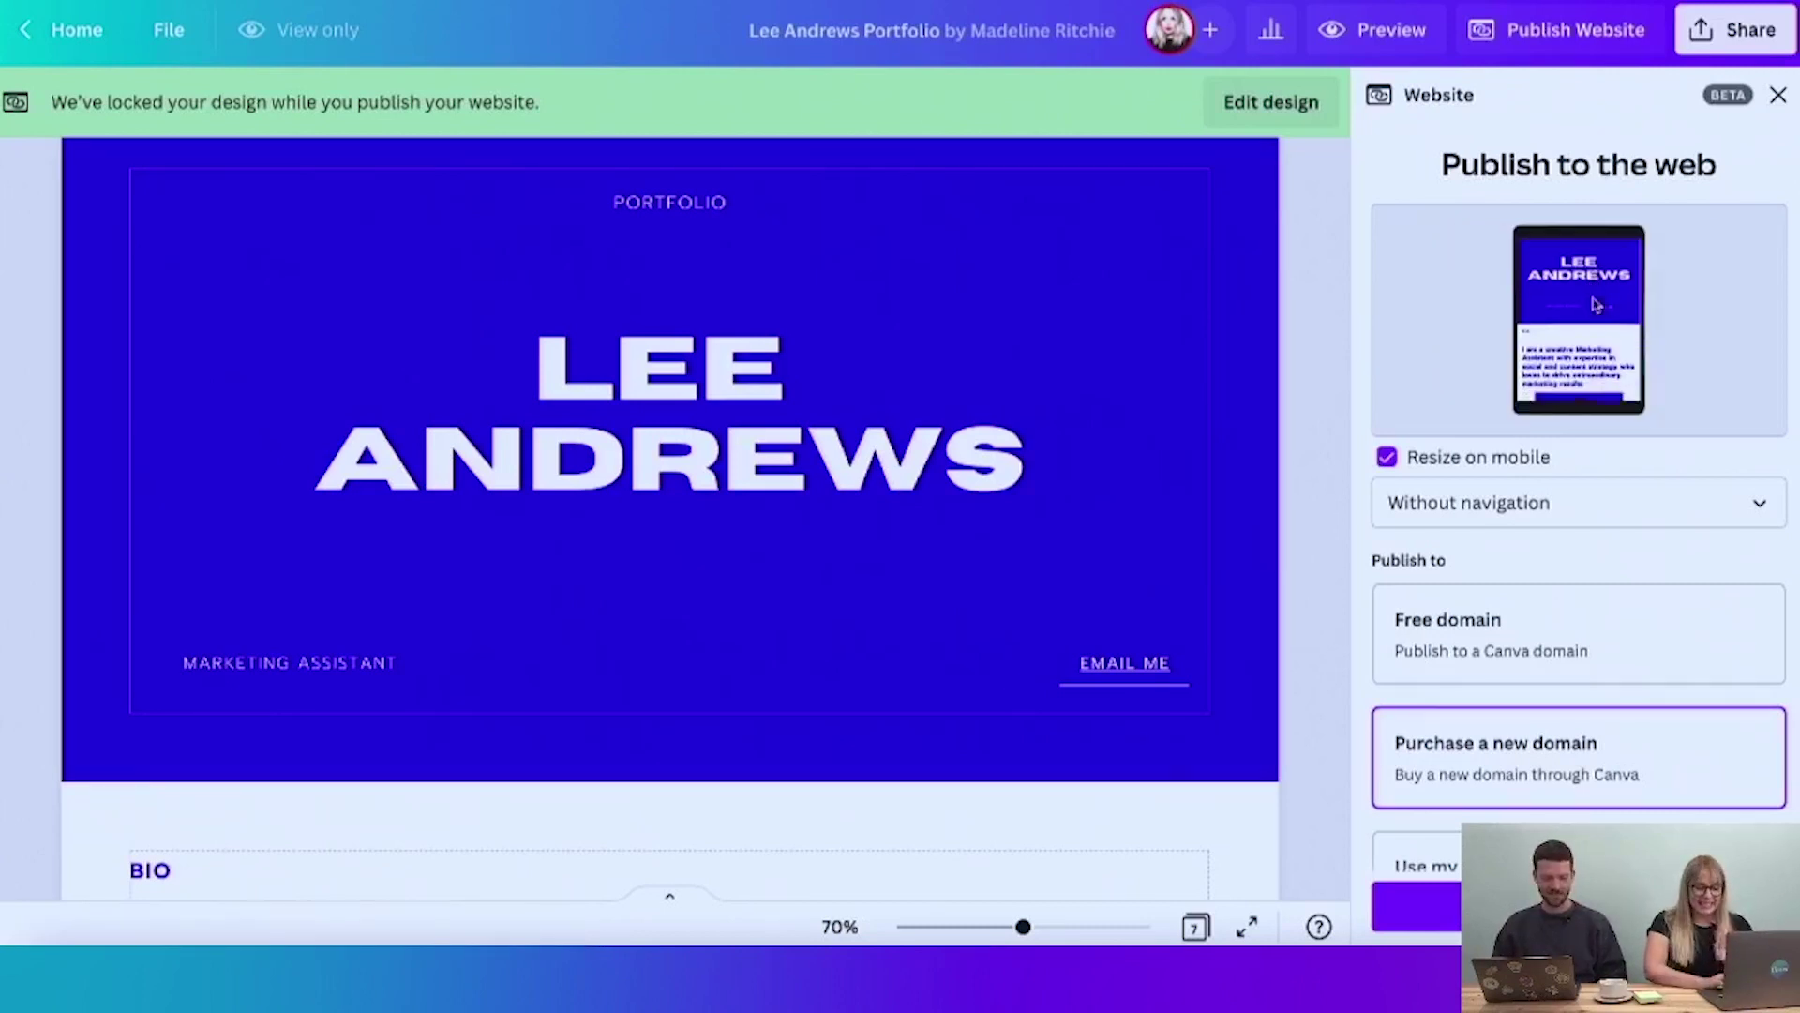
# - Use the free domain with path /leeandrewsportfolio, review title and description, and publish
pyautogui.scroll(-1, 1567, 623)
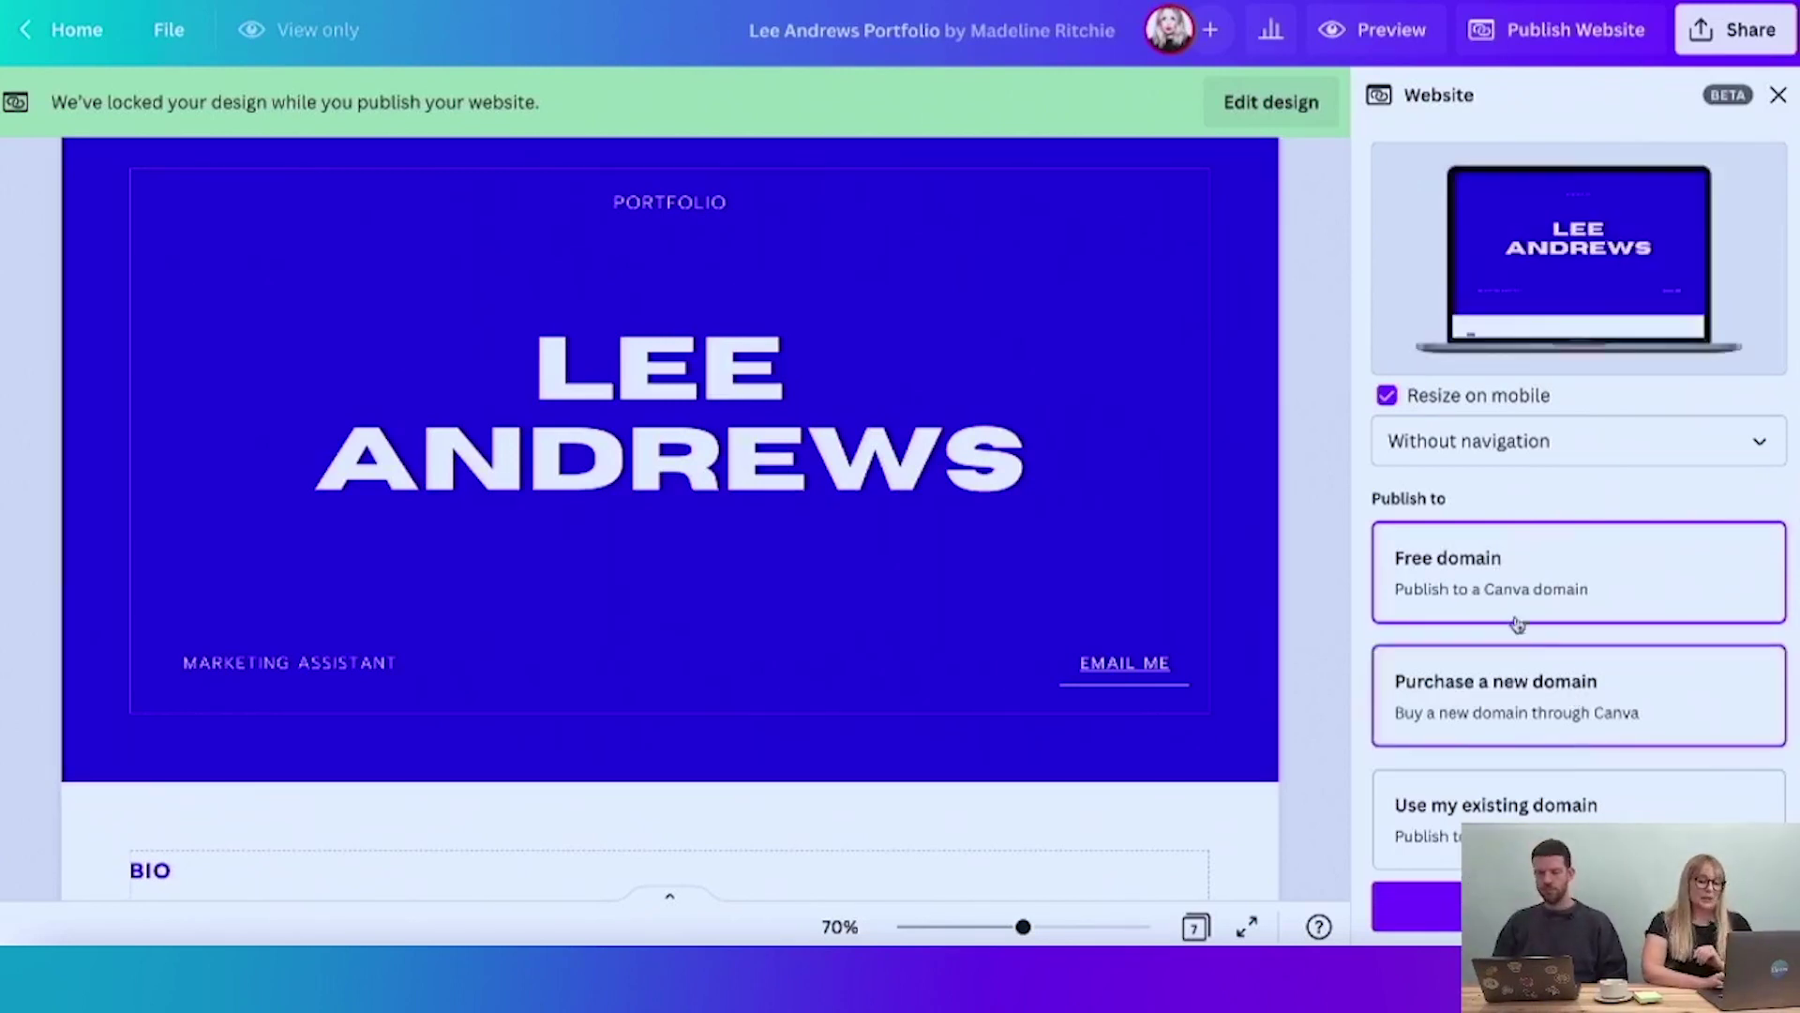
pyautogui.click(1579, 907)
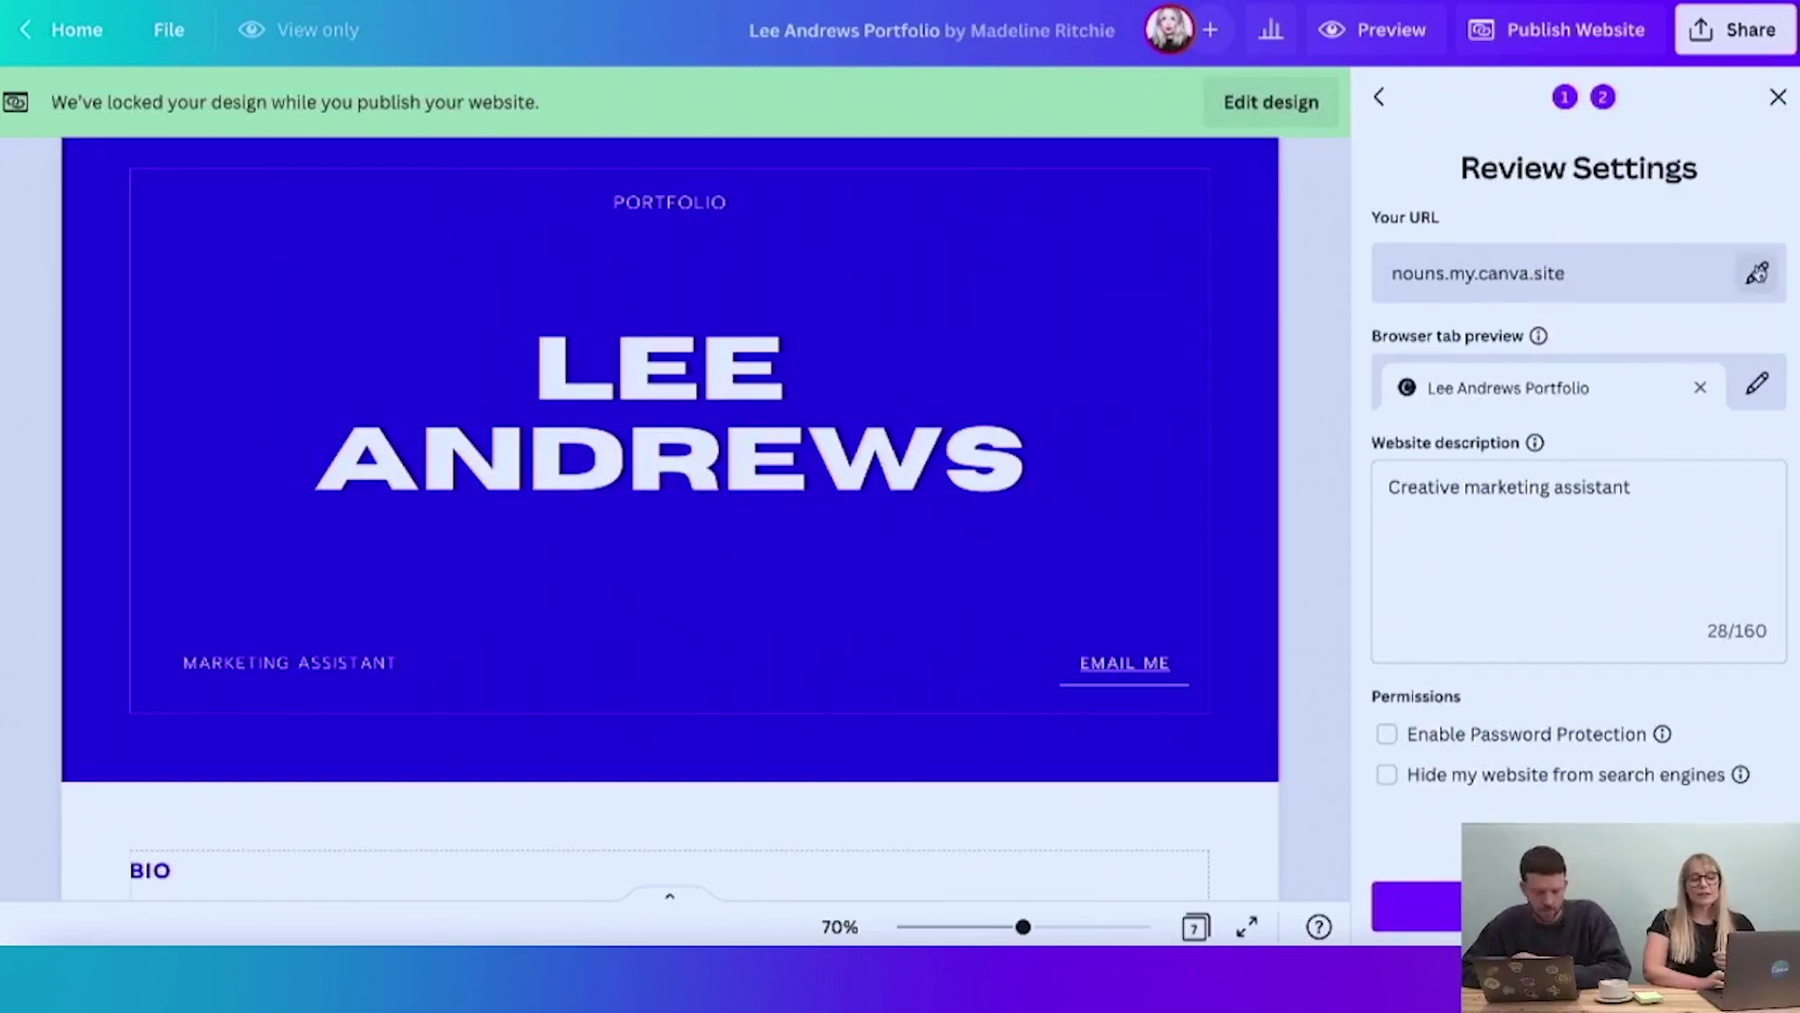
pyautogui.click(1757, 273)
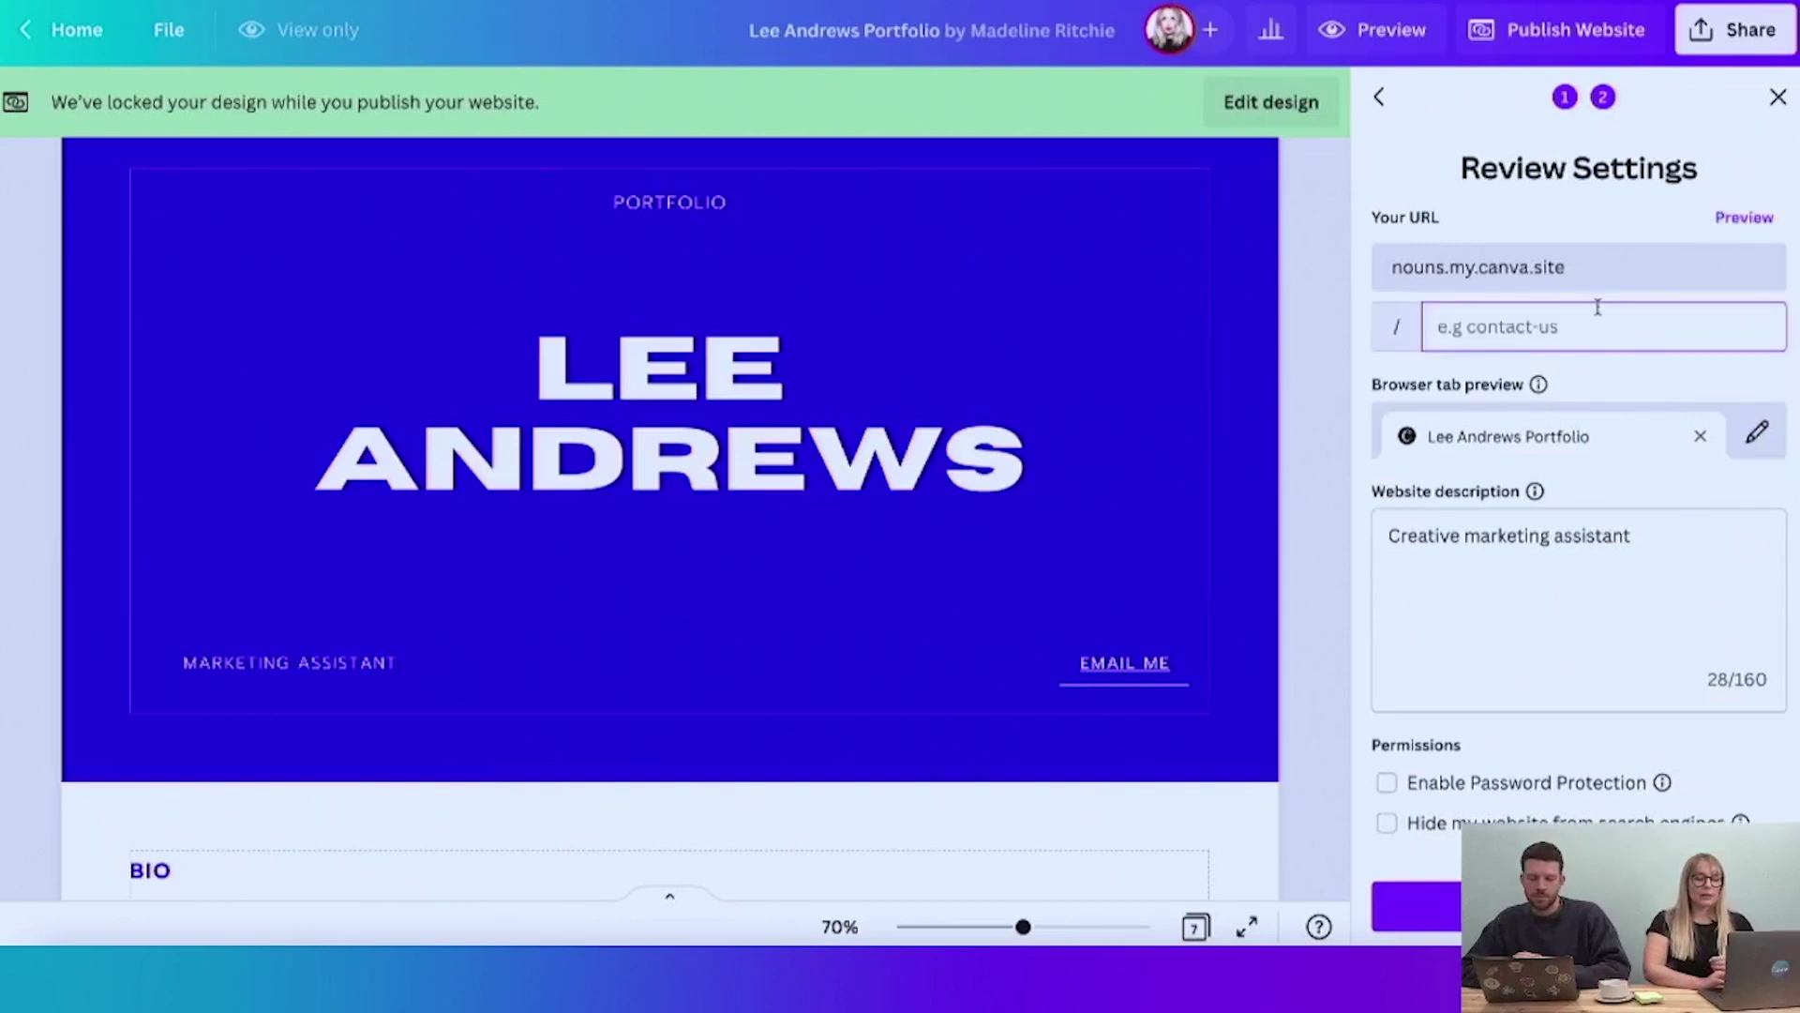
pyautogui.write('lee')
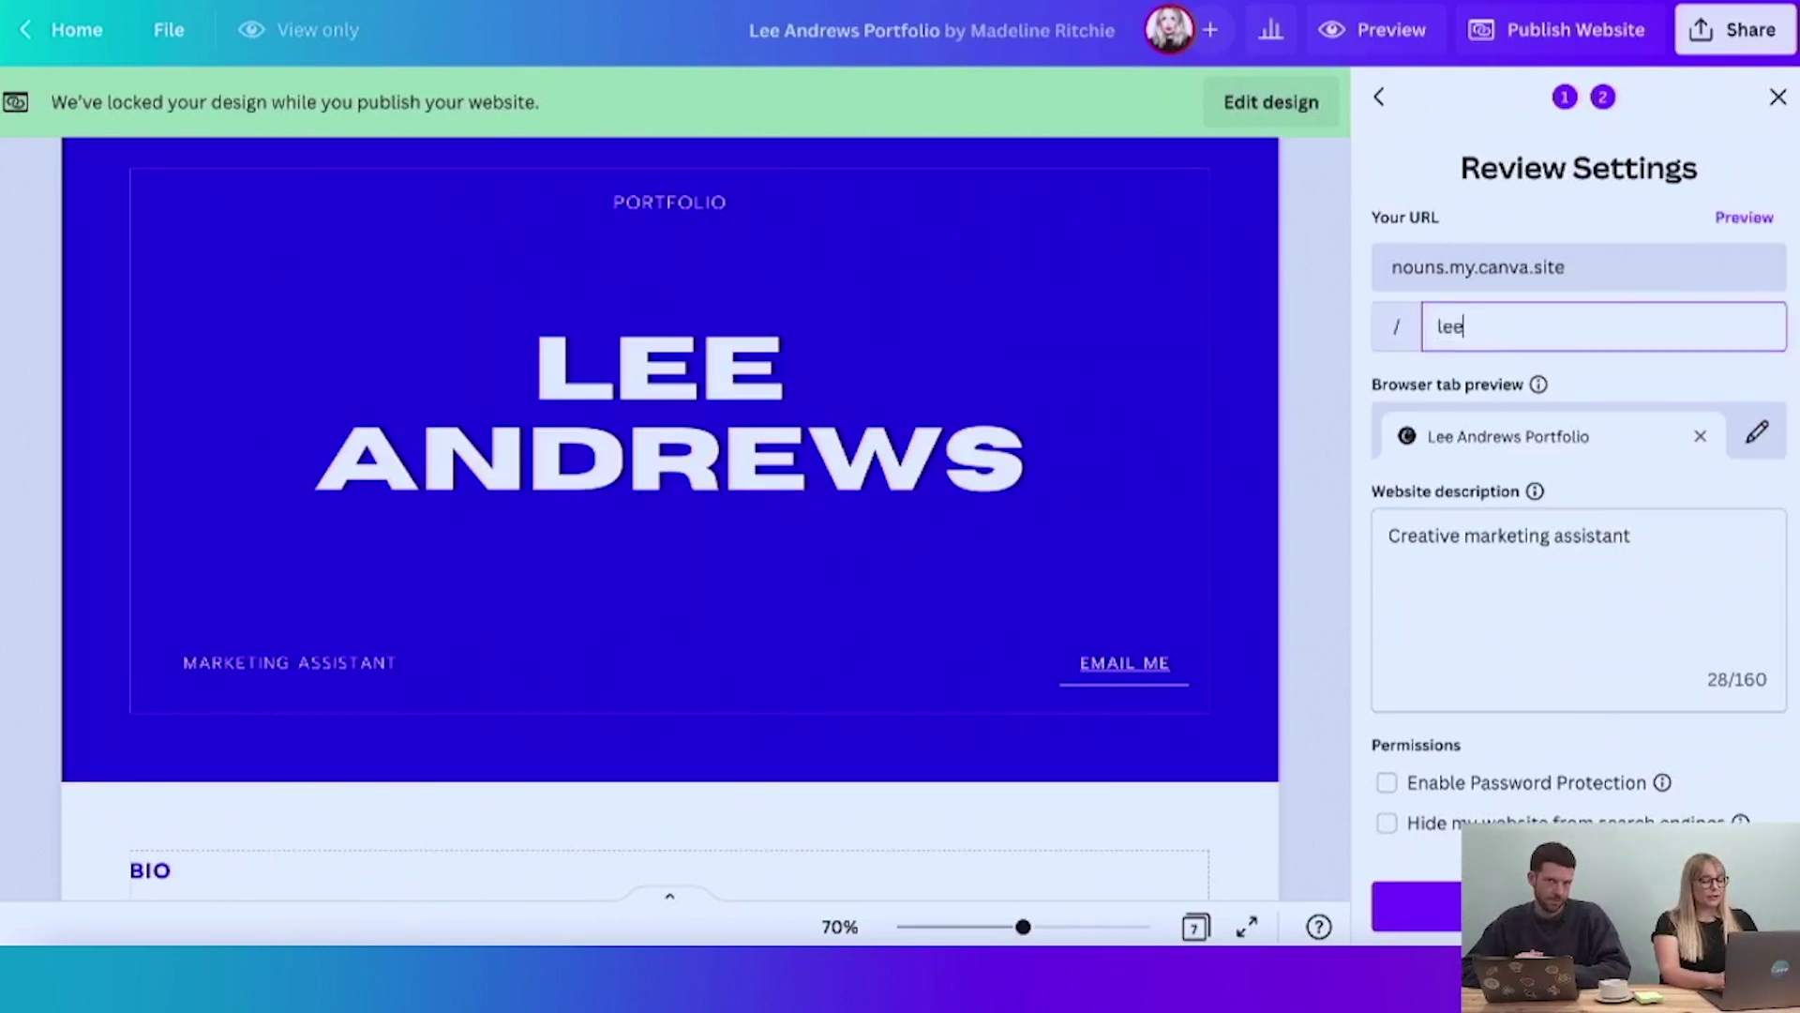
pyautogui.write('andrewsportfolio')
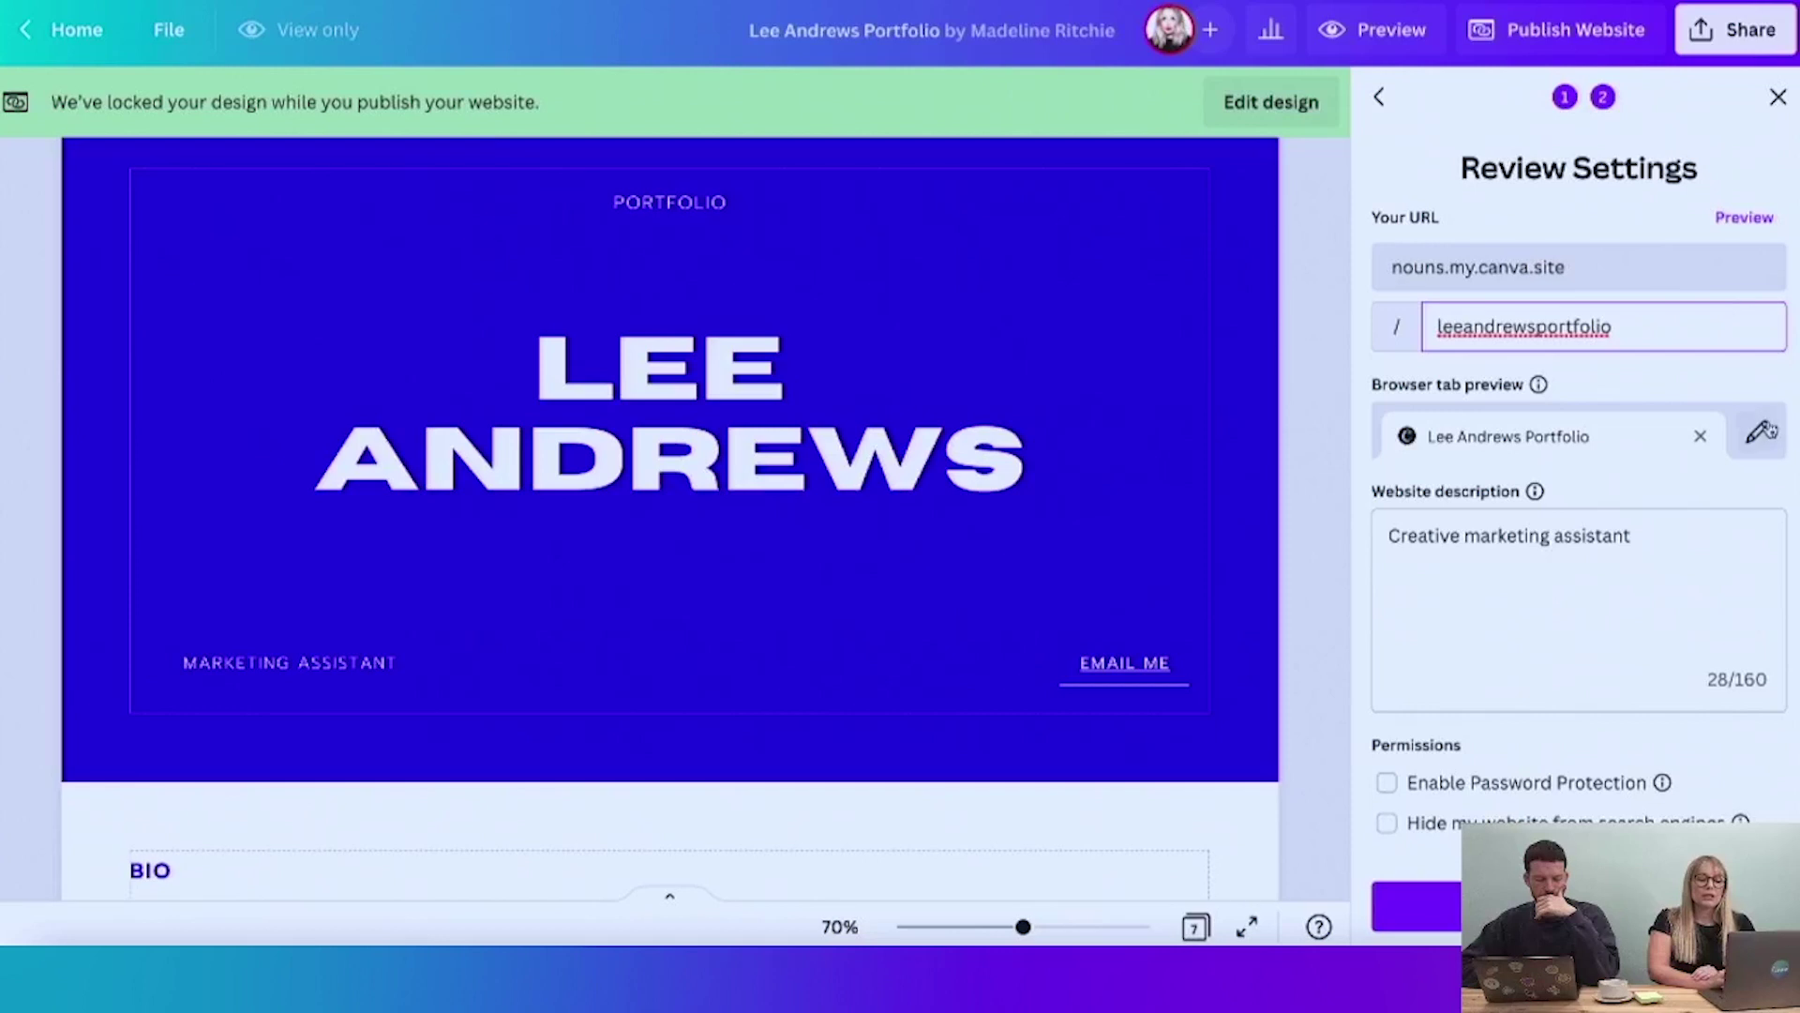
pyautogui.click(1759, 432)
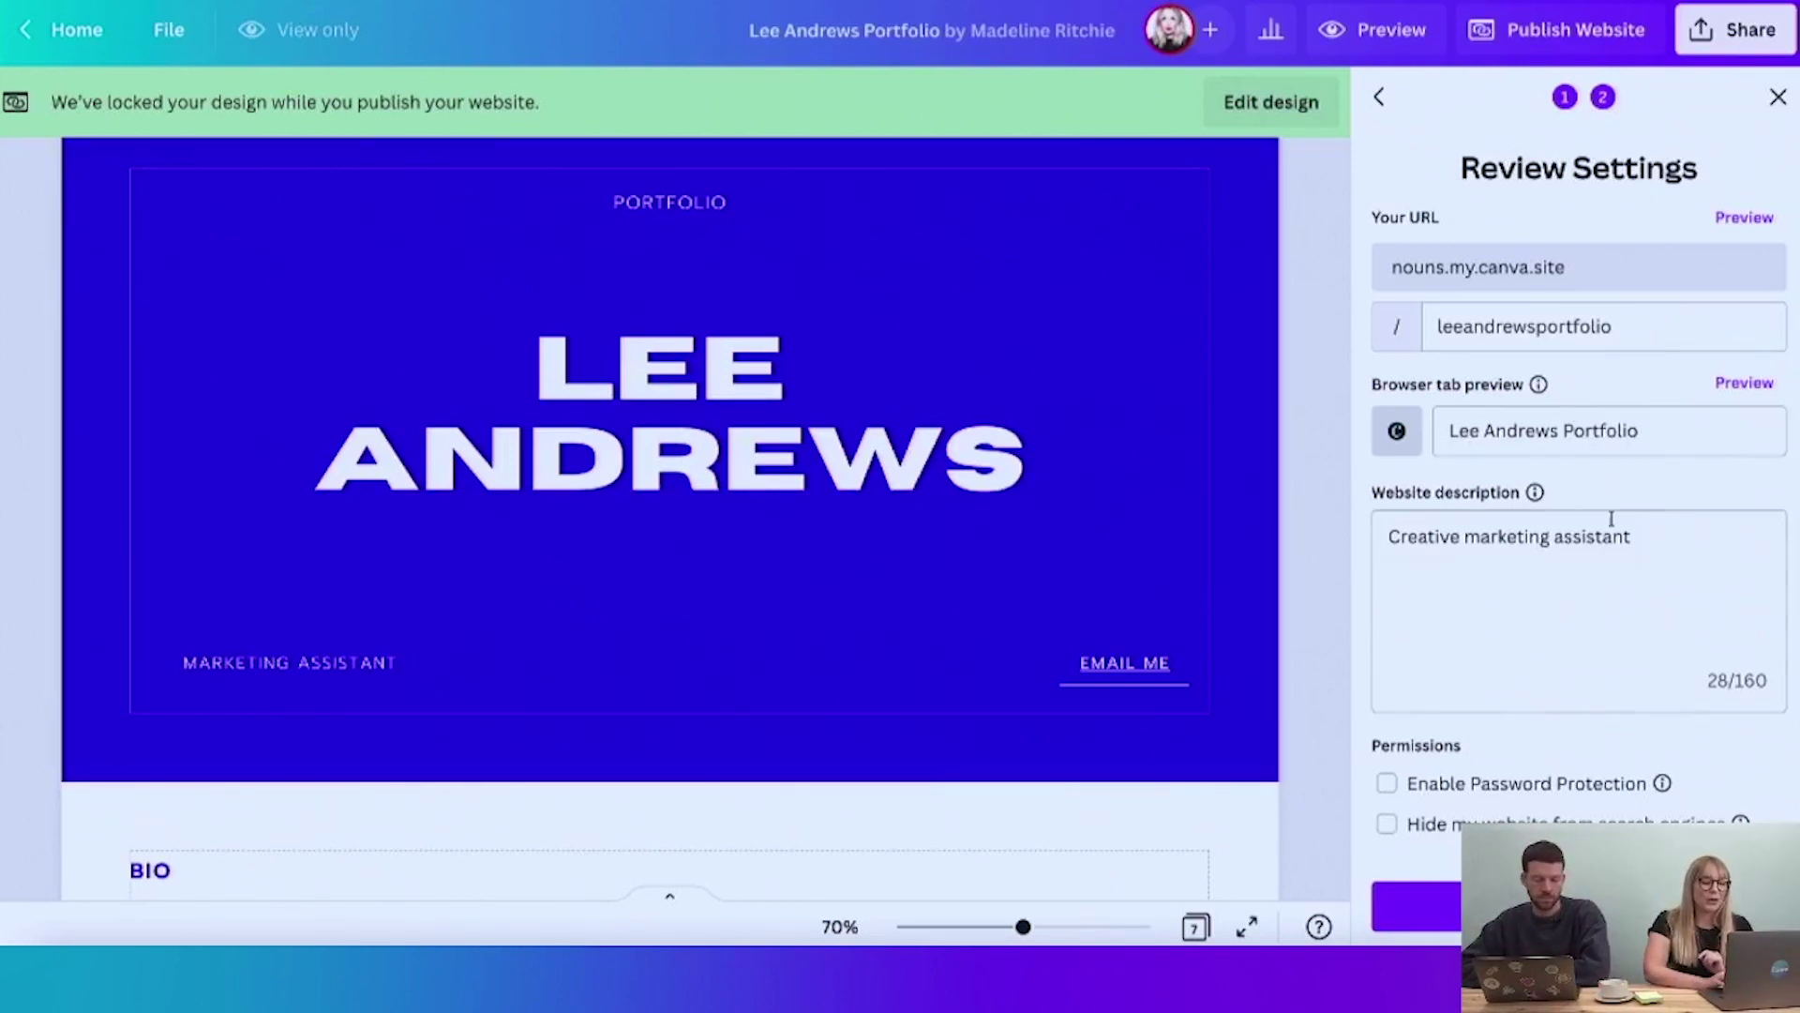
pyautogui.click(1634, 561)
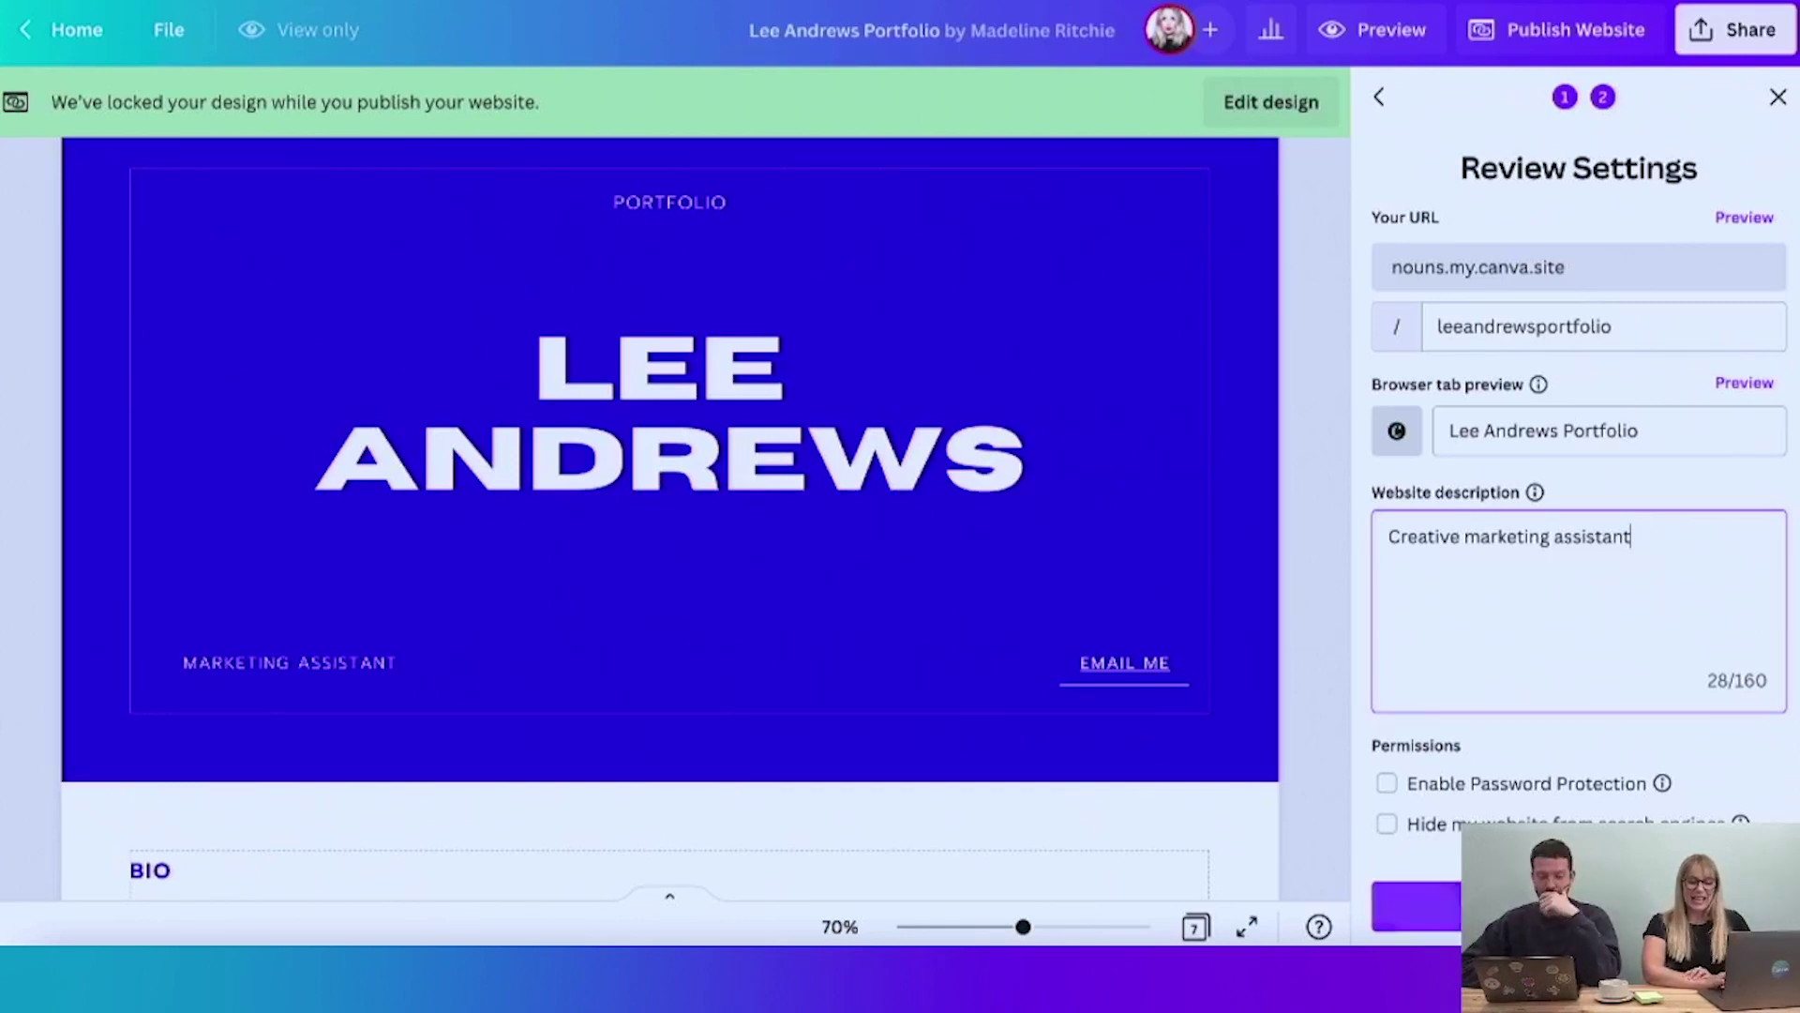
pyautogui.click(1416, 906)
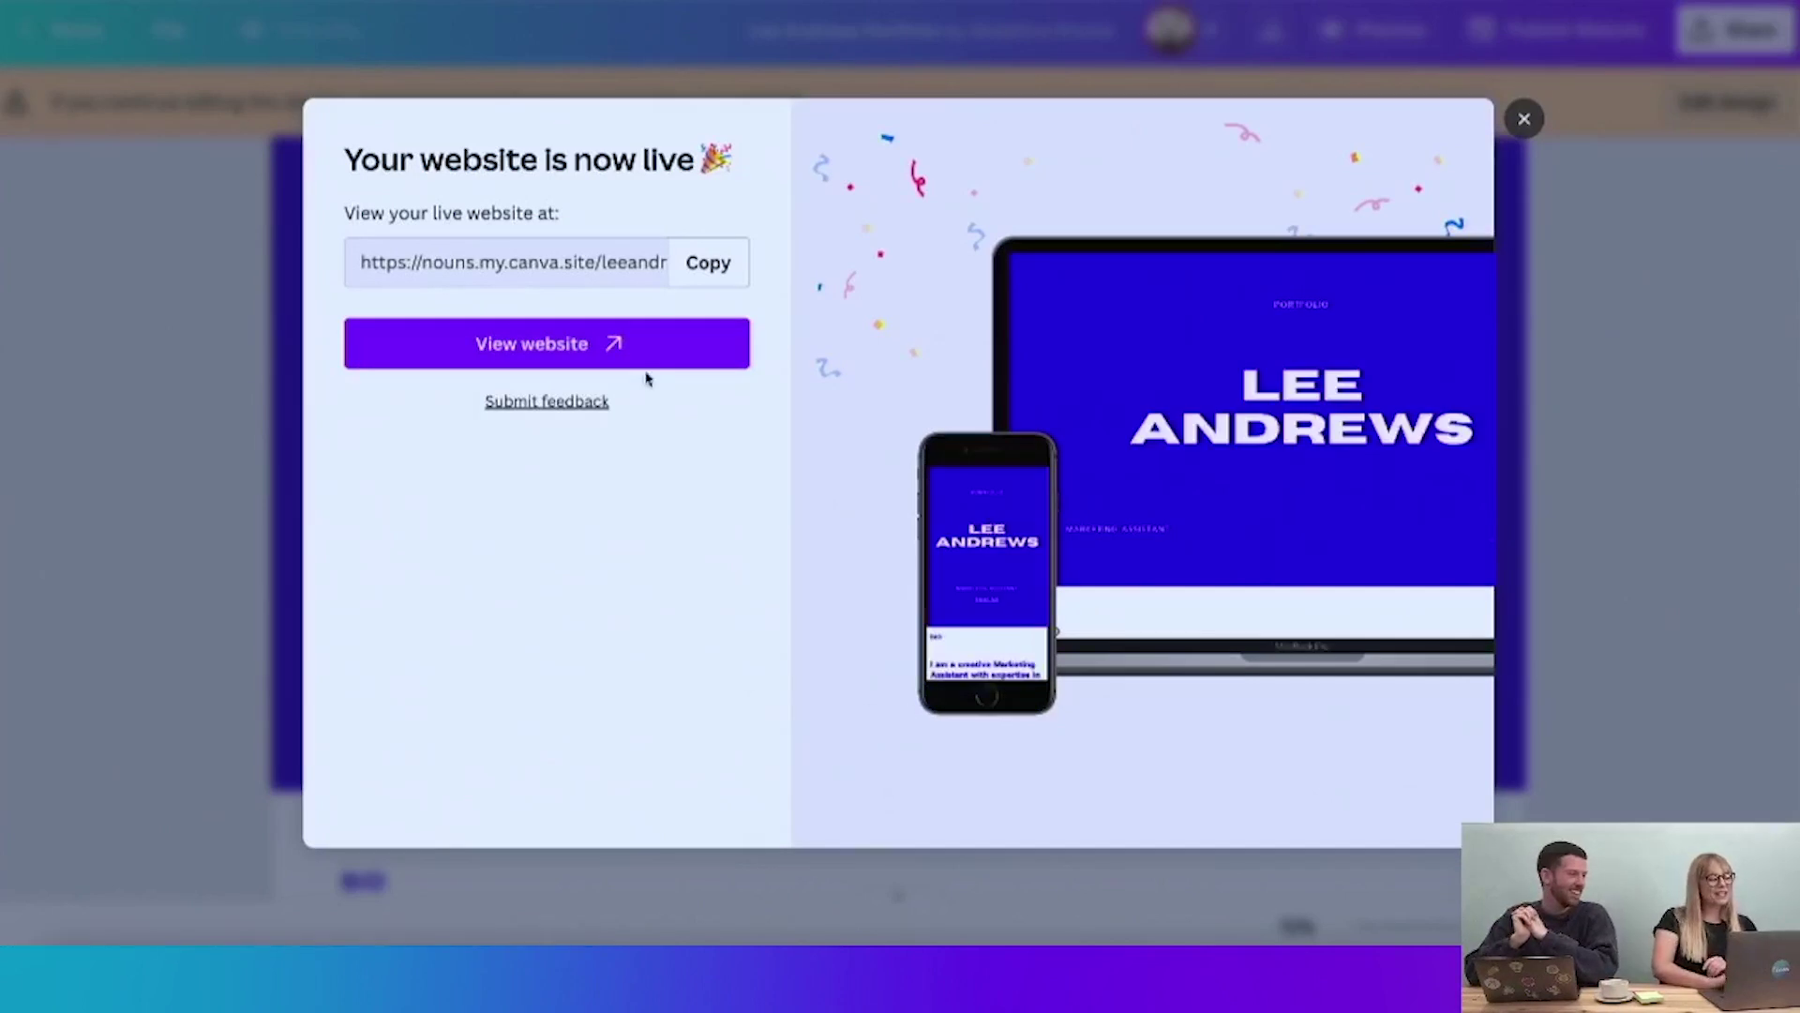
# - Open the live my.canva.site page, scroll through it, and return to Canva
pyautogui.click(612, 345)
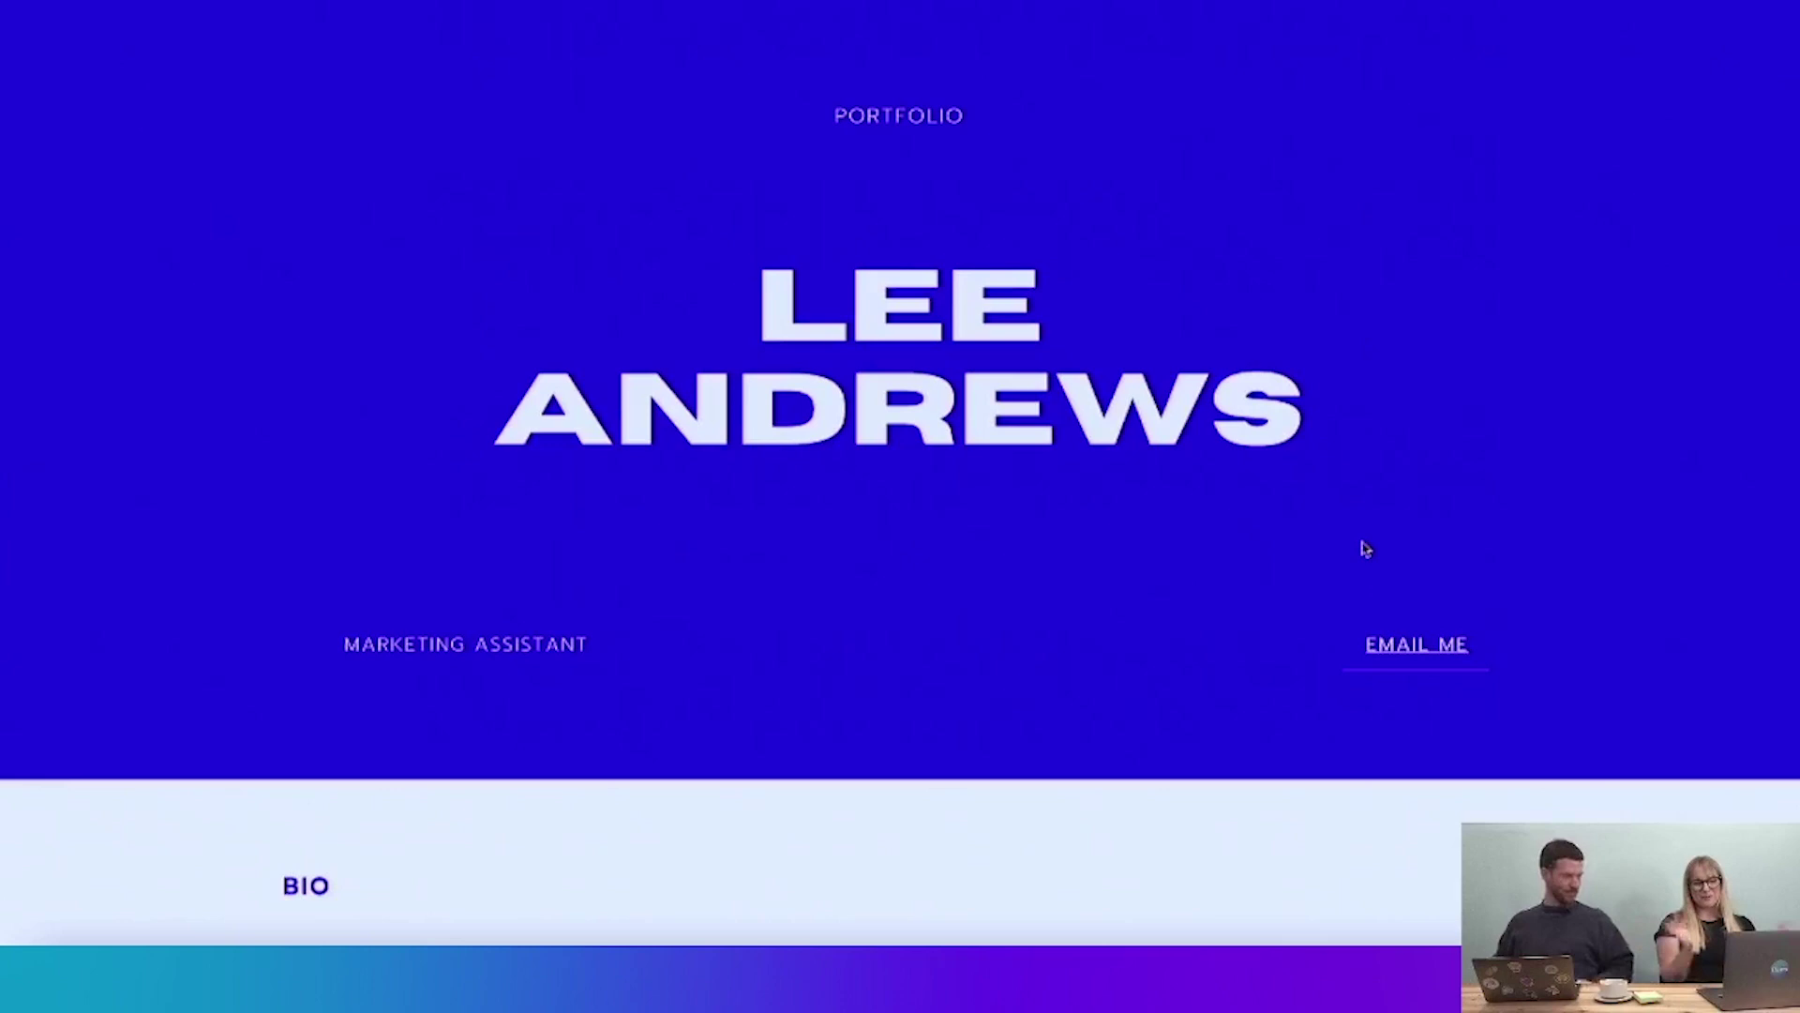
pyautogui.scroll(-15, 1365, 548)
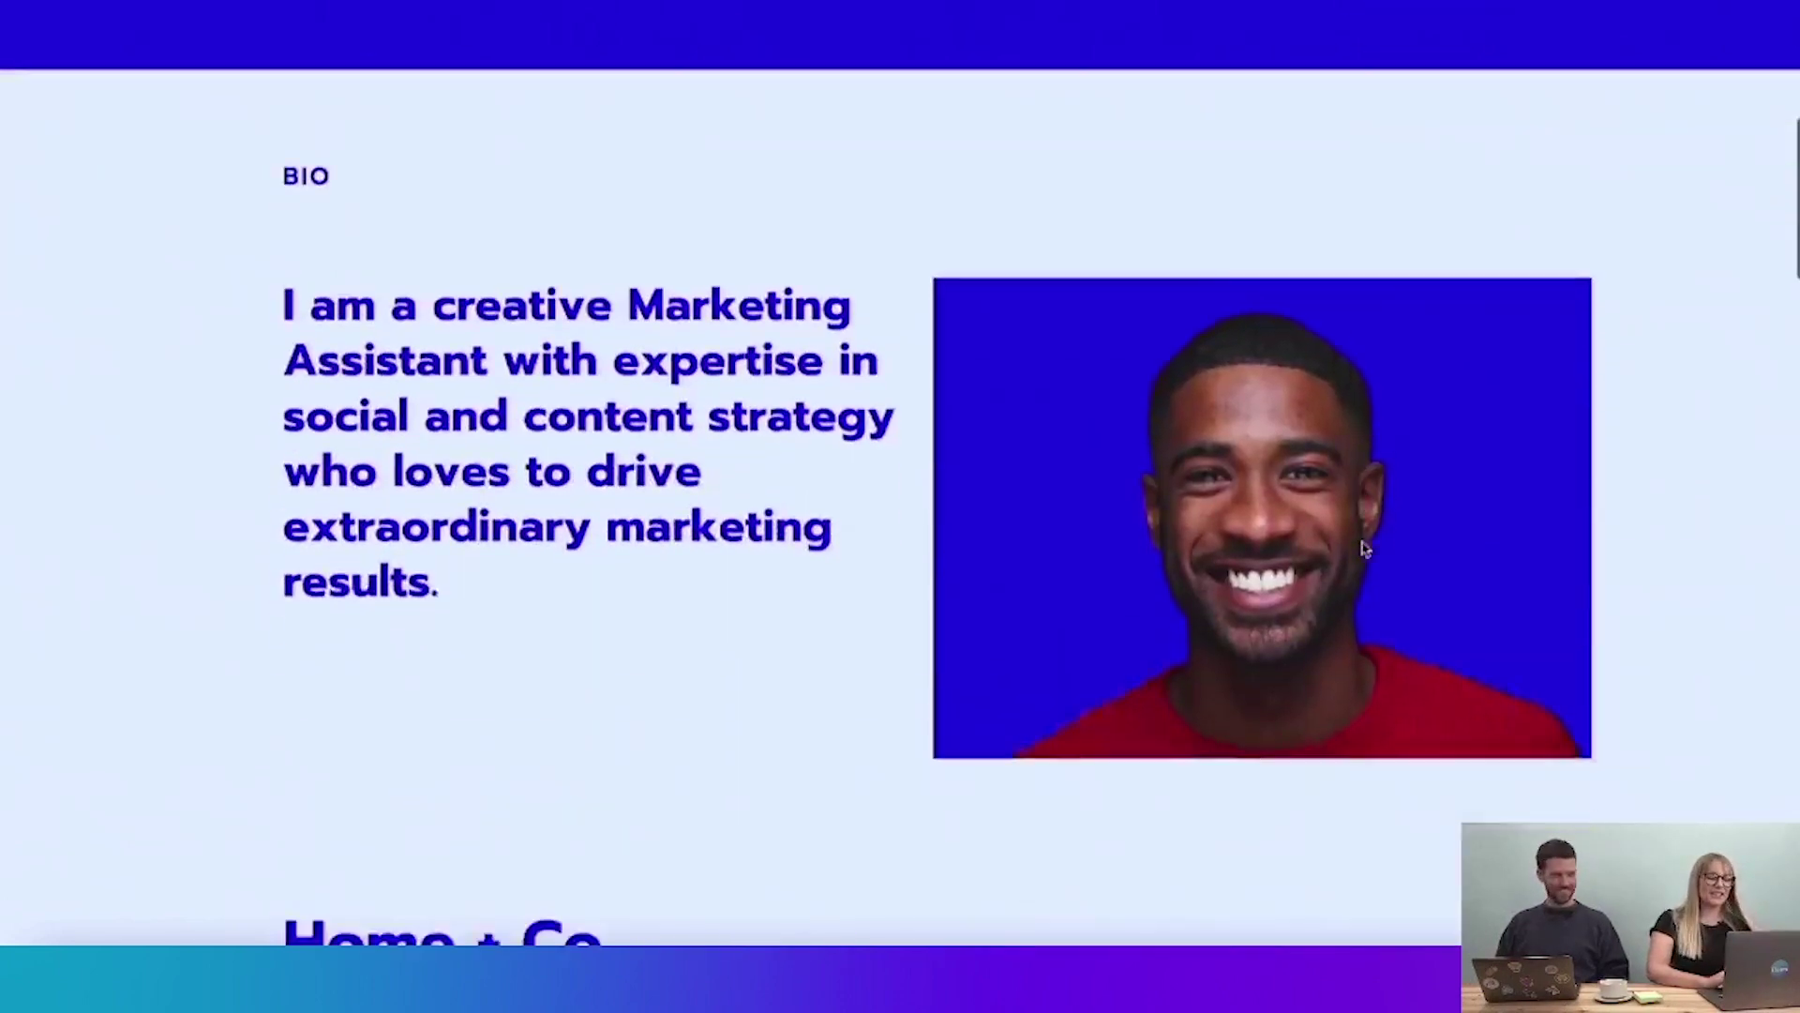
pyautogui.scroll(-20, 1365, 548)
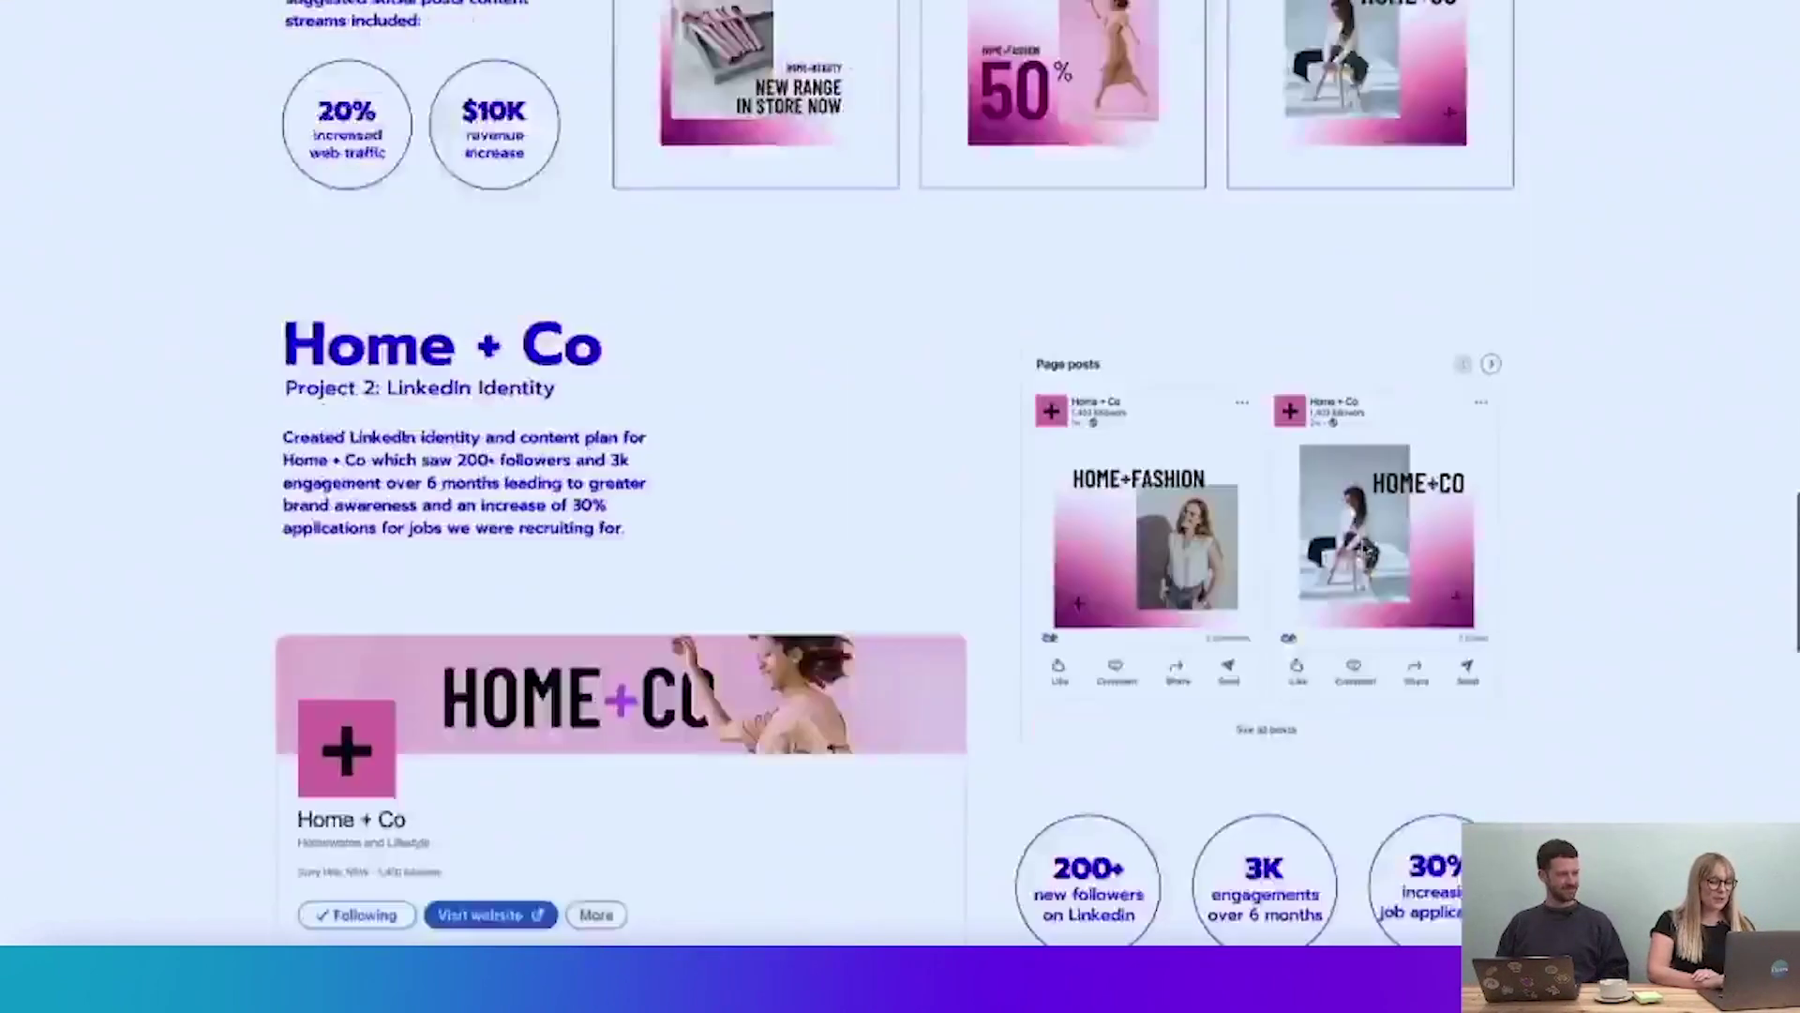
pyautogui.scroll(20, 1365, 548)
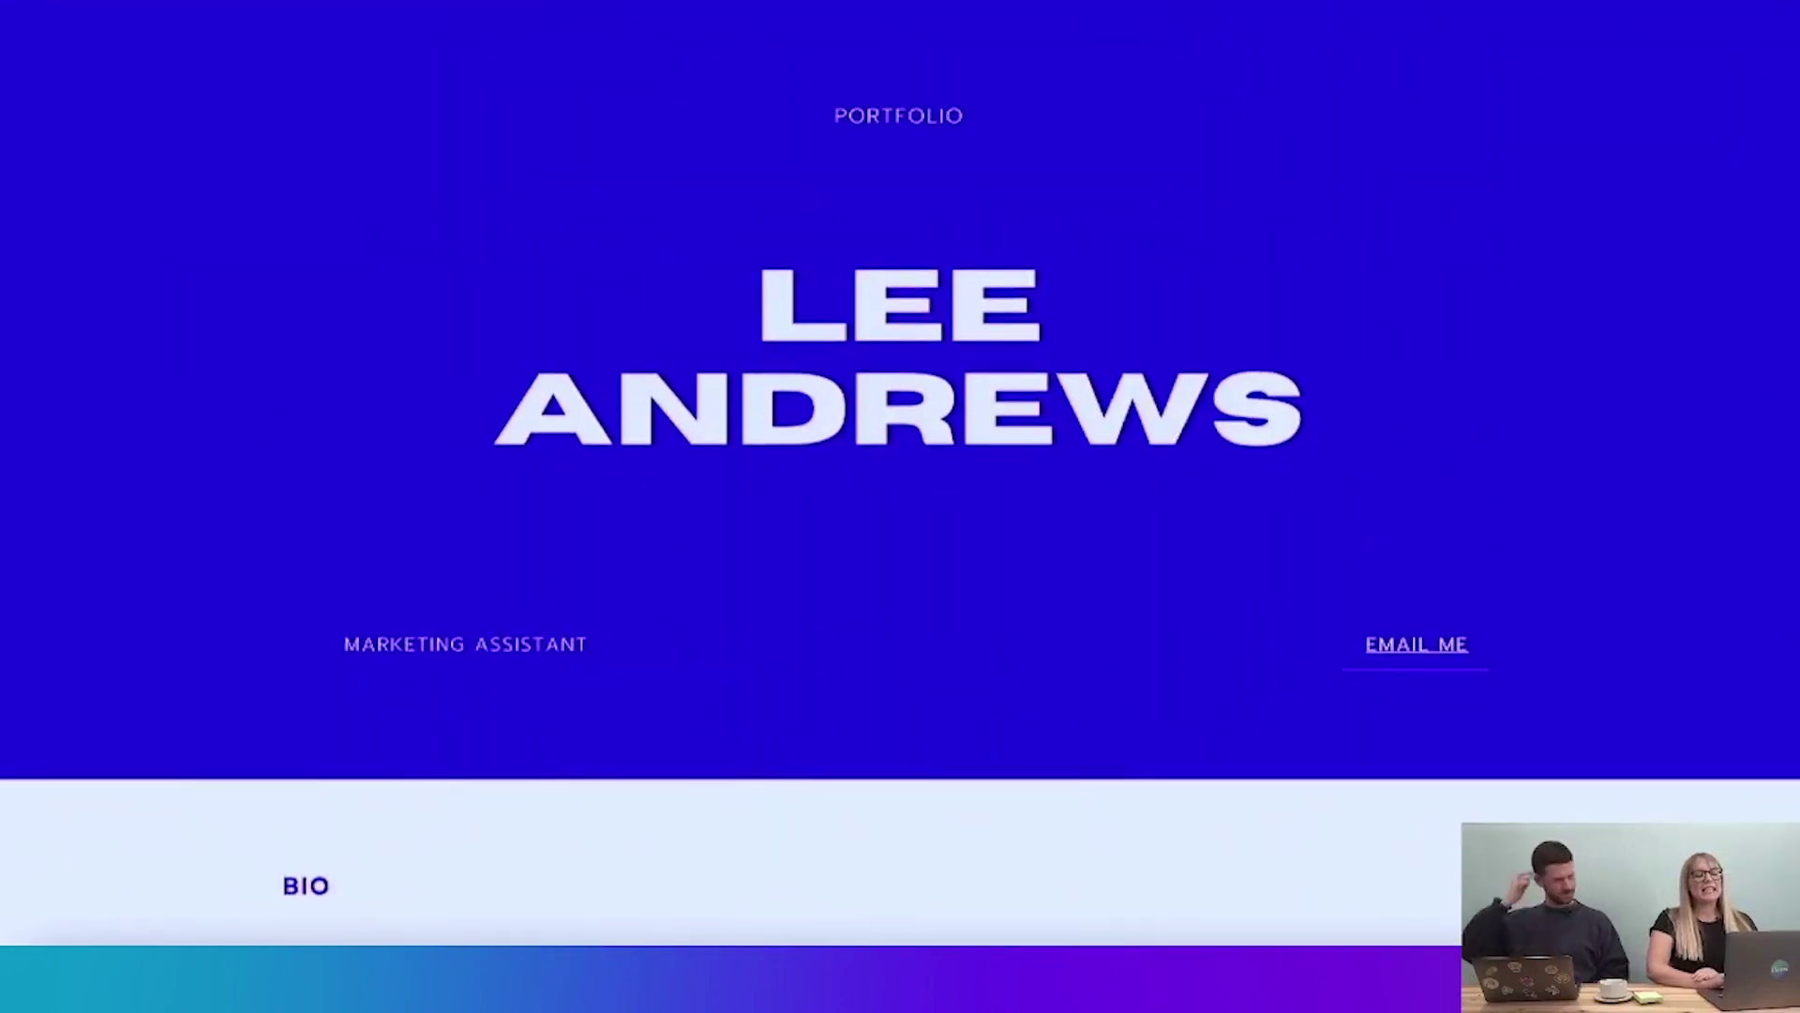
pyautogui.click(937, 9)
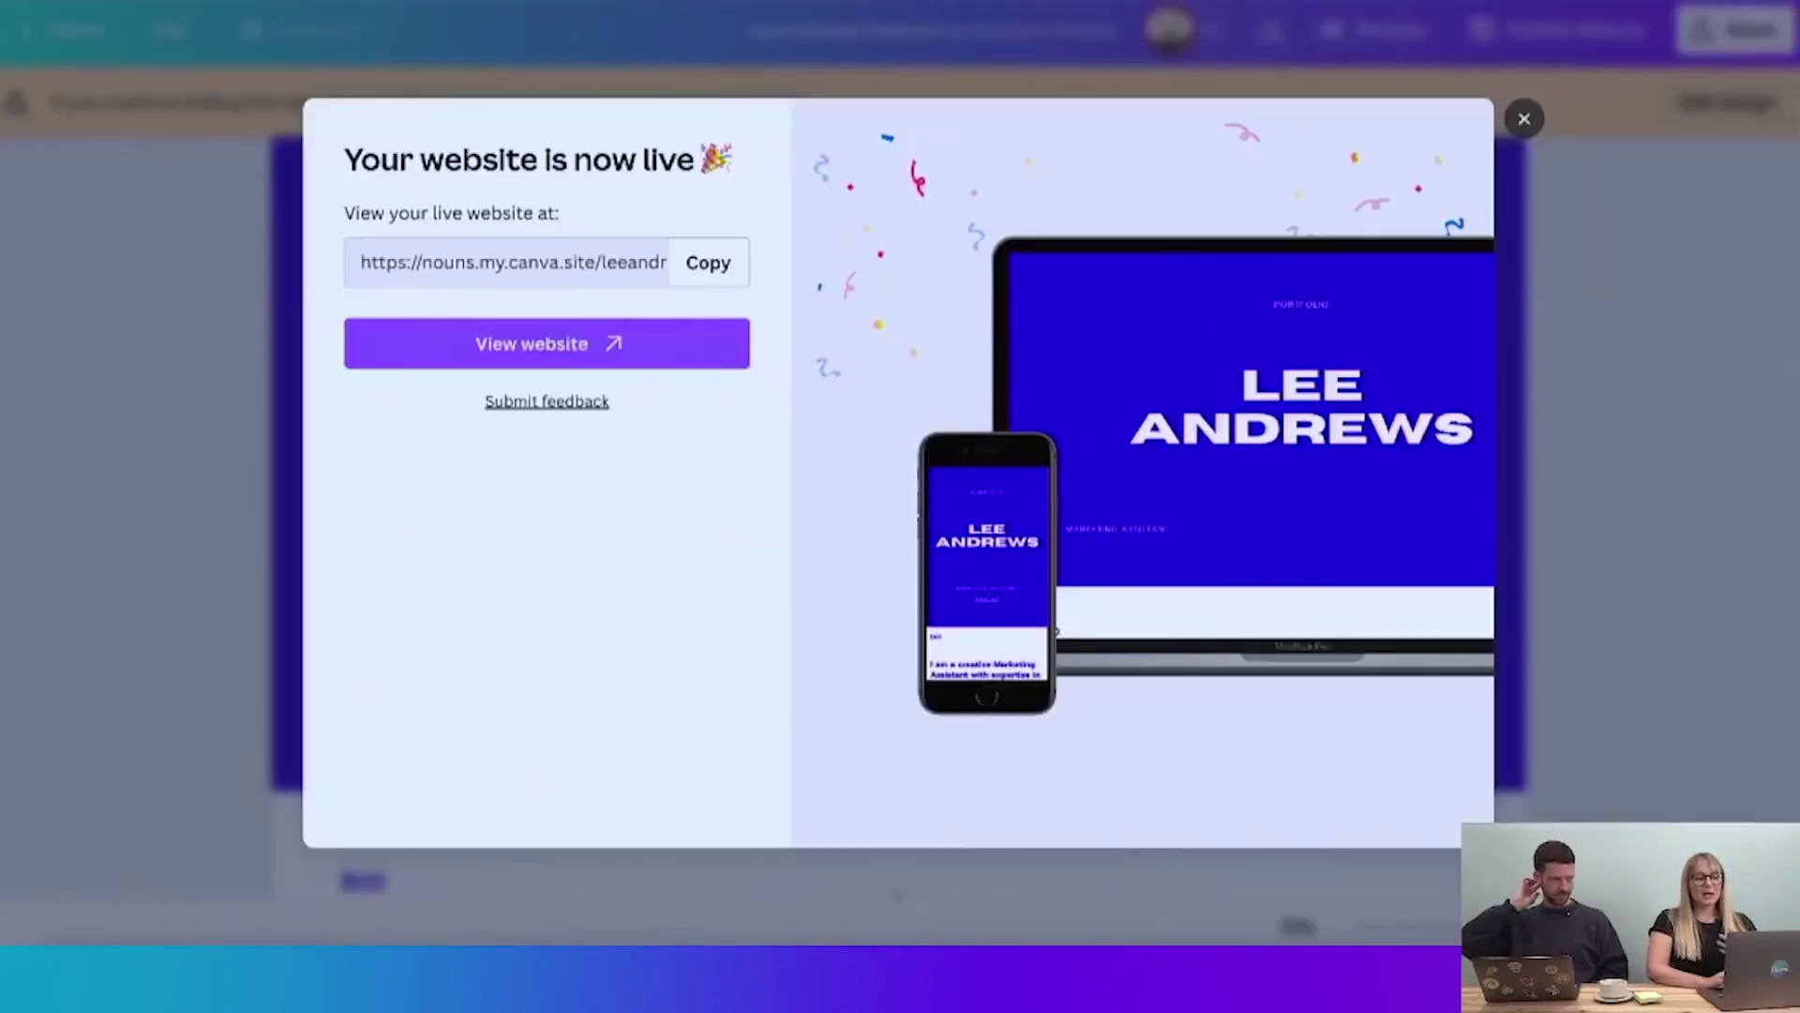
# - Close the website-live dialog, check the site's view Insights, then dismiss them
pyautogui.click(1524, 119)
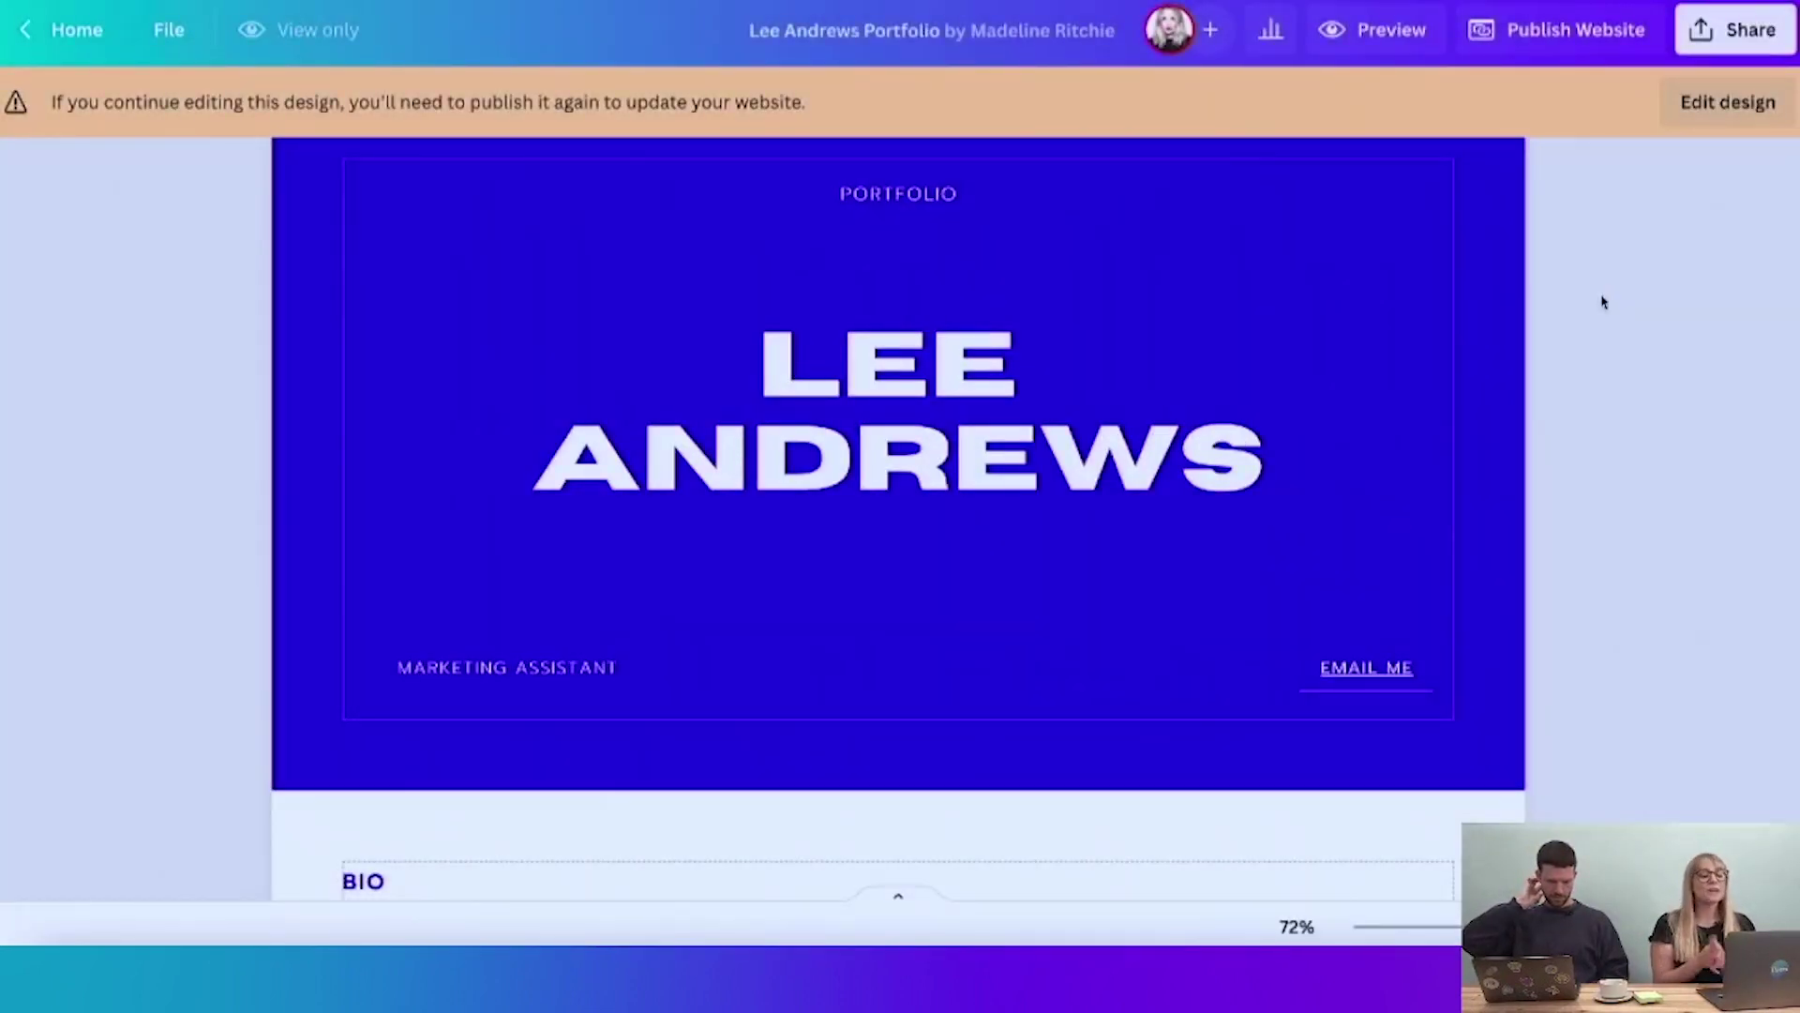
pyautogui.click(1273, 31)
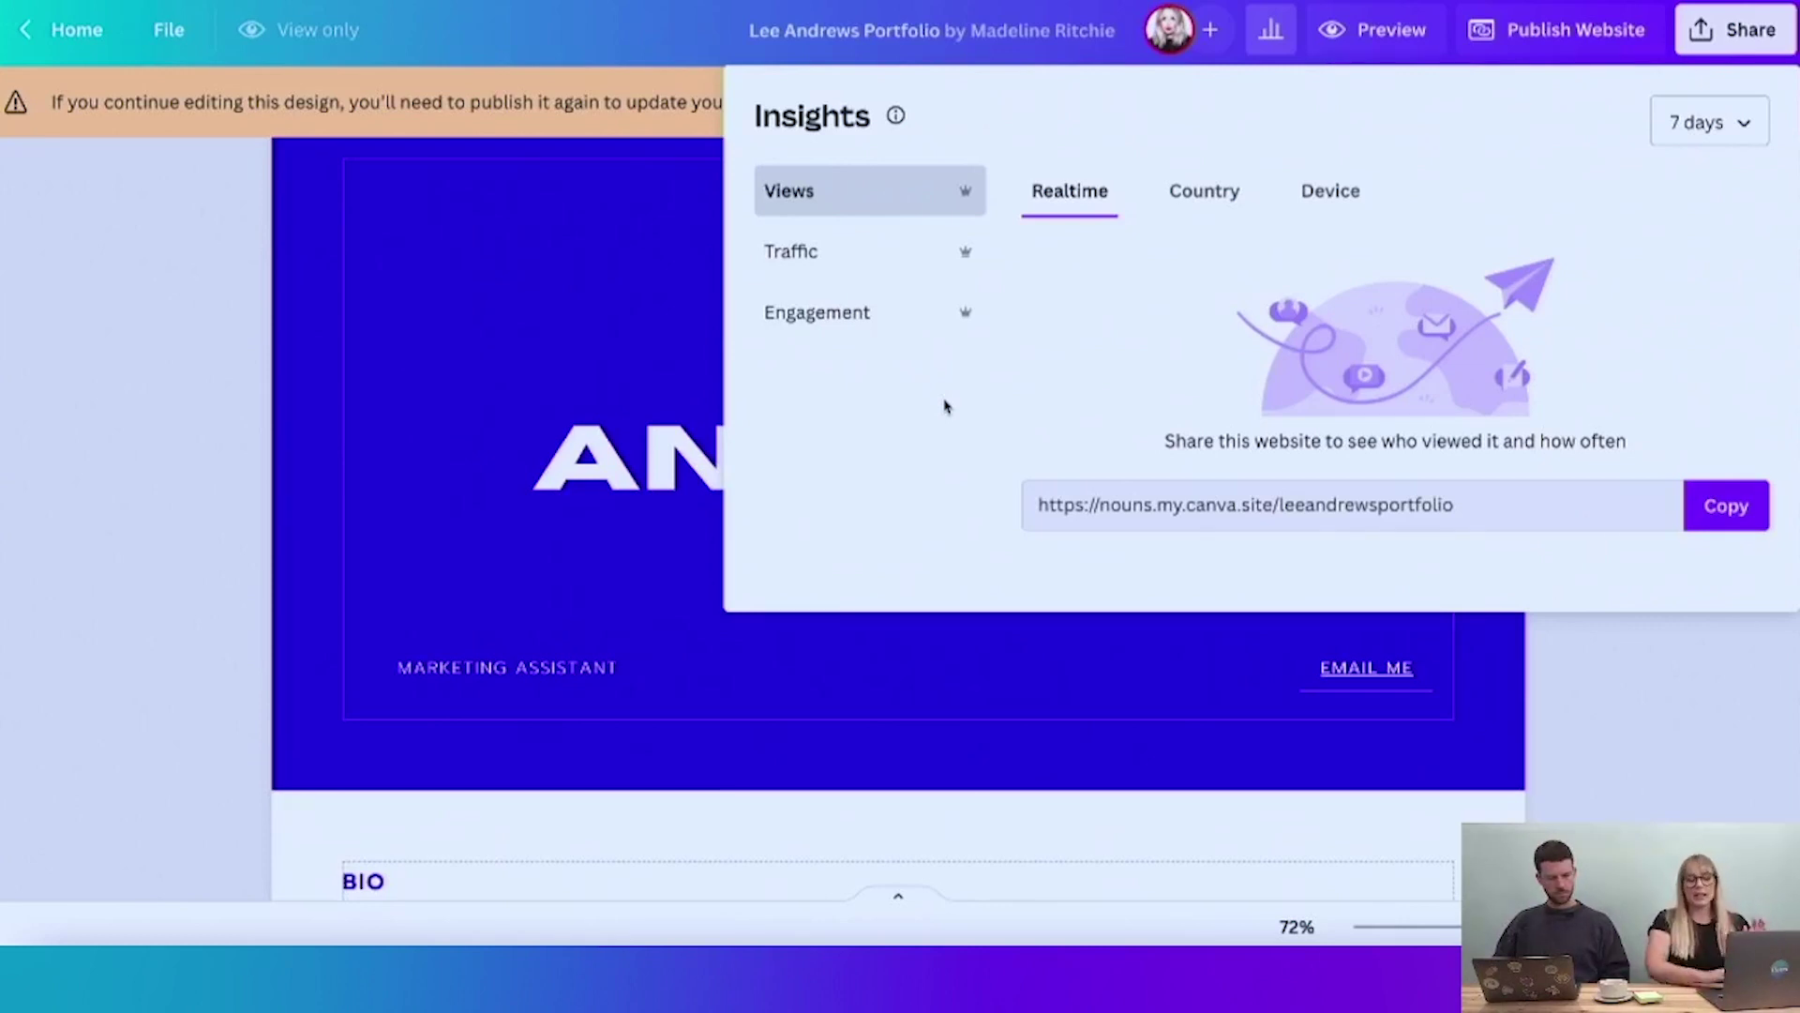
pyautogui.click(1573, 692)
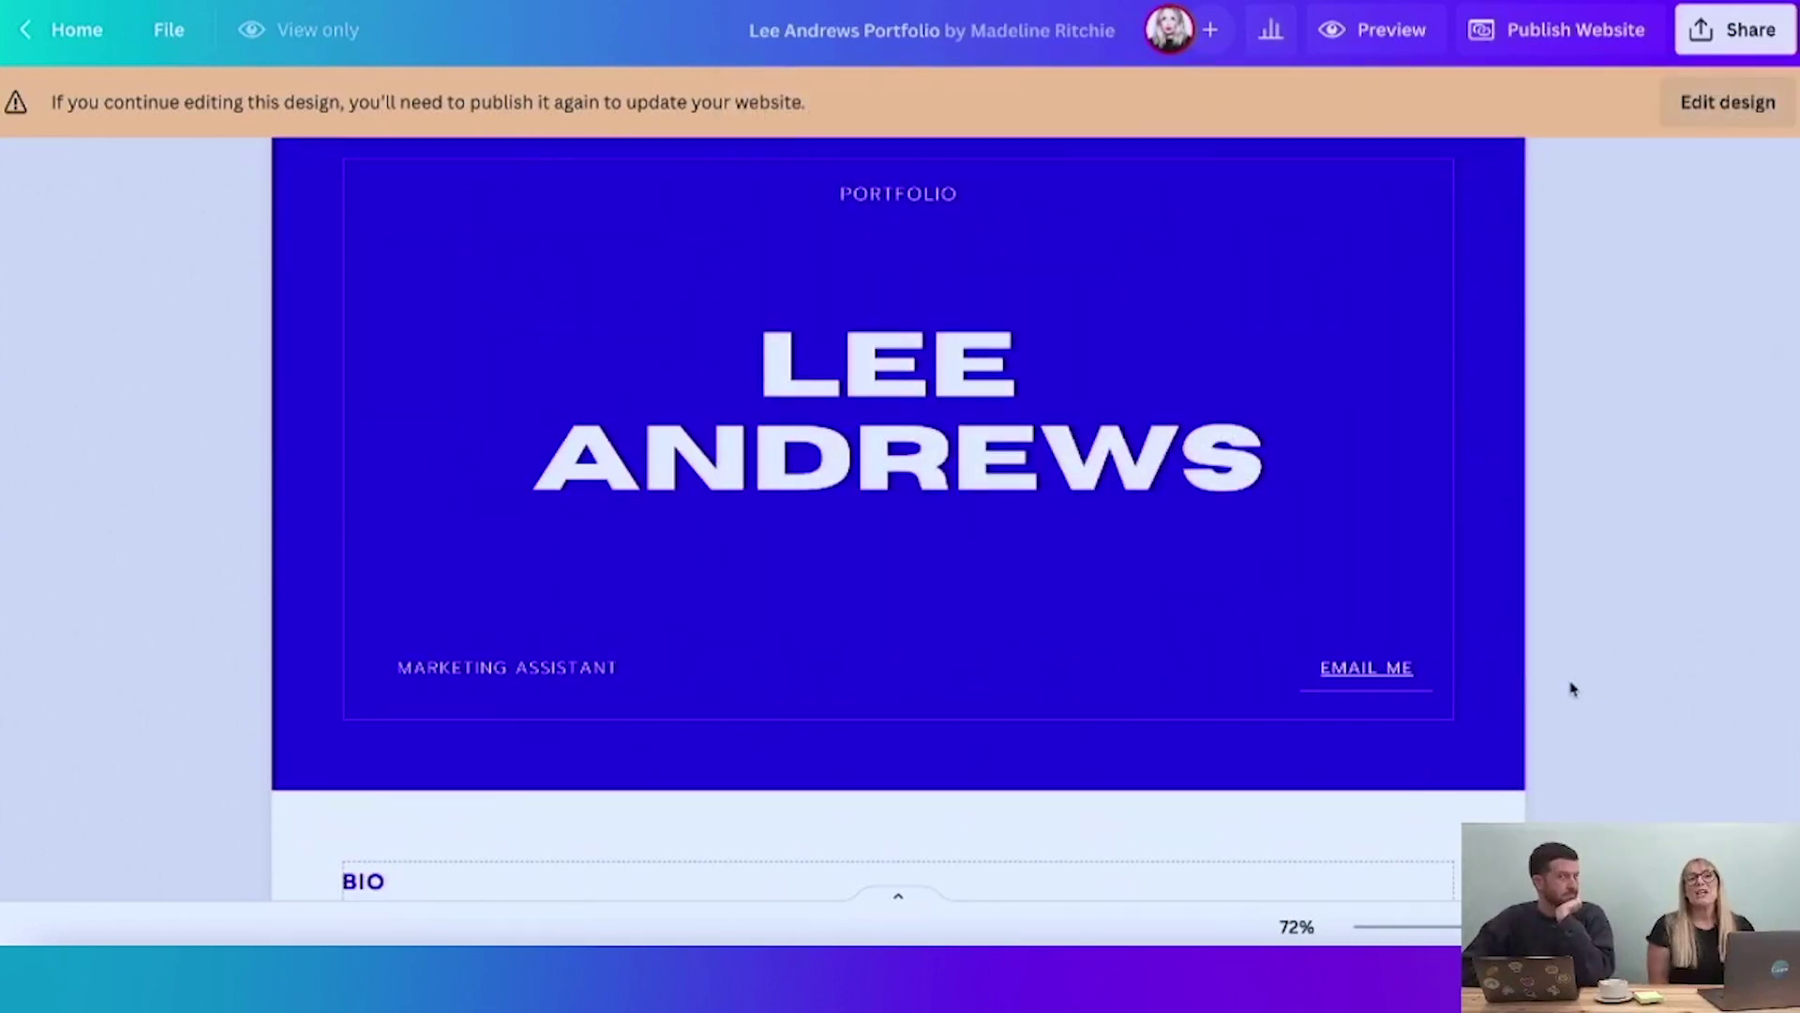